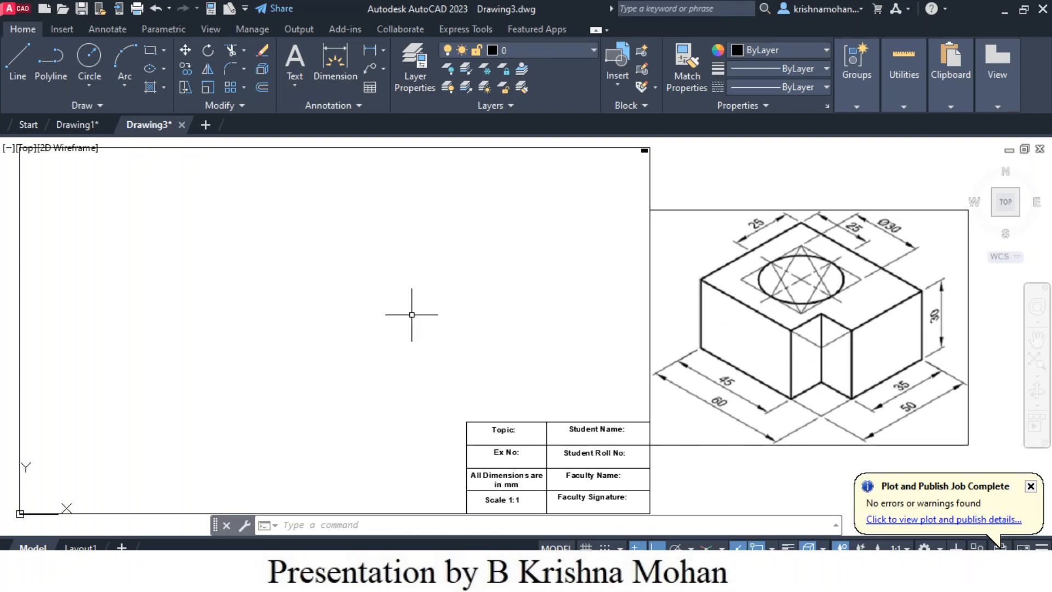
- Draw a horizontal reference line about 169 mm long across the middle of the sheet's empty area
click(51, 72)
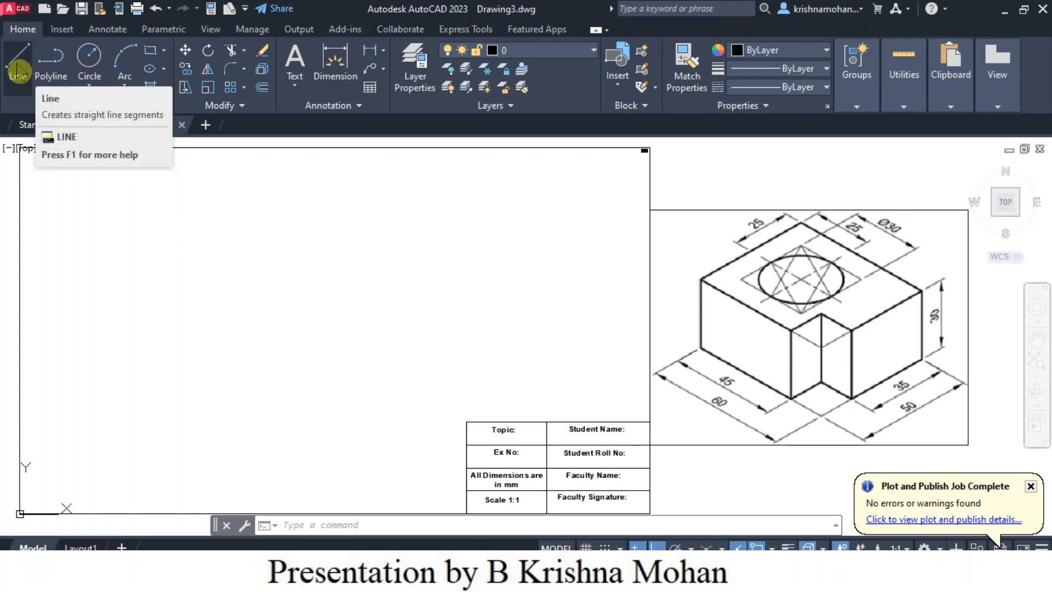
click(17, 72)
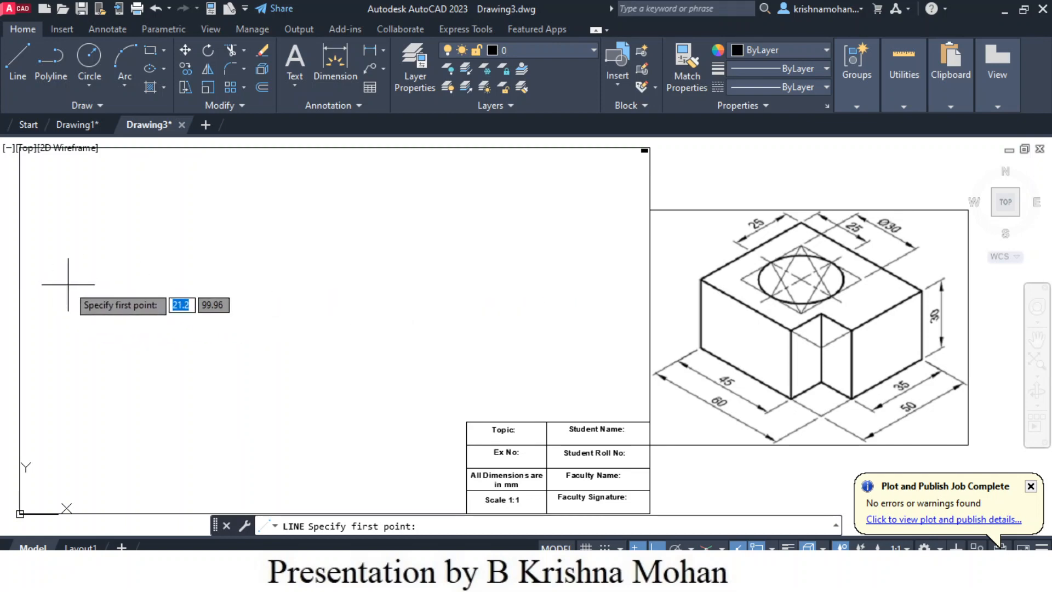
click(68, 284)
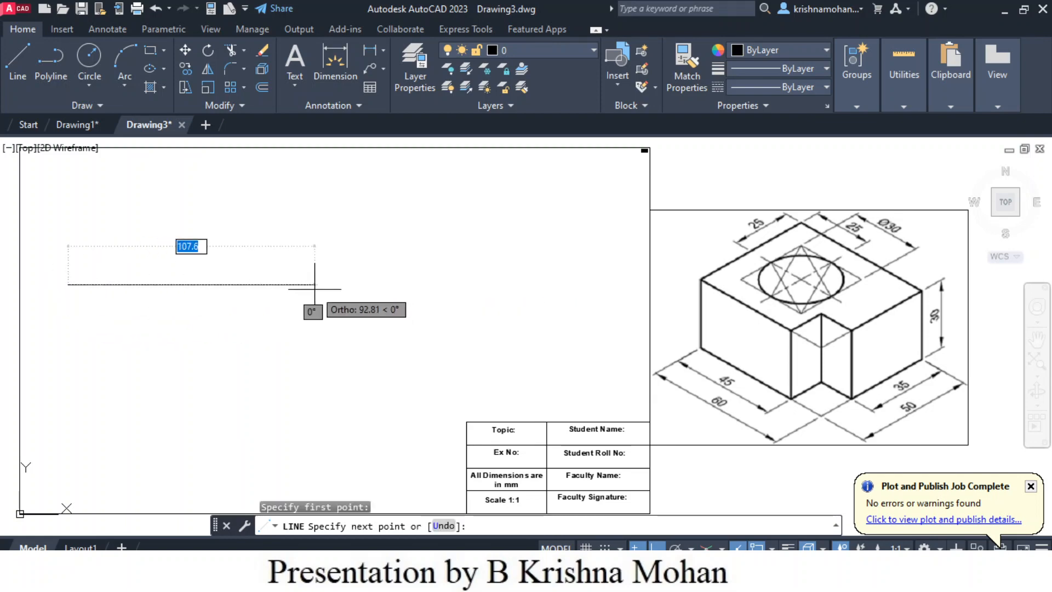
click(455, 294)
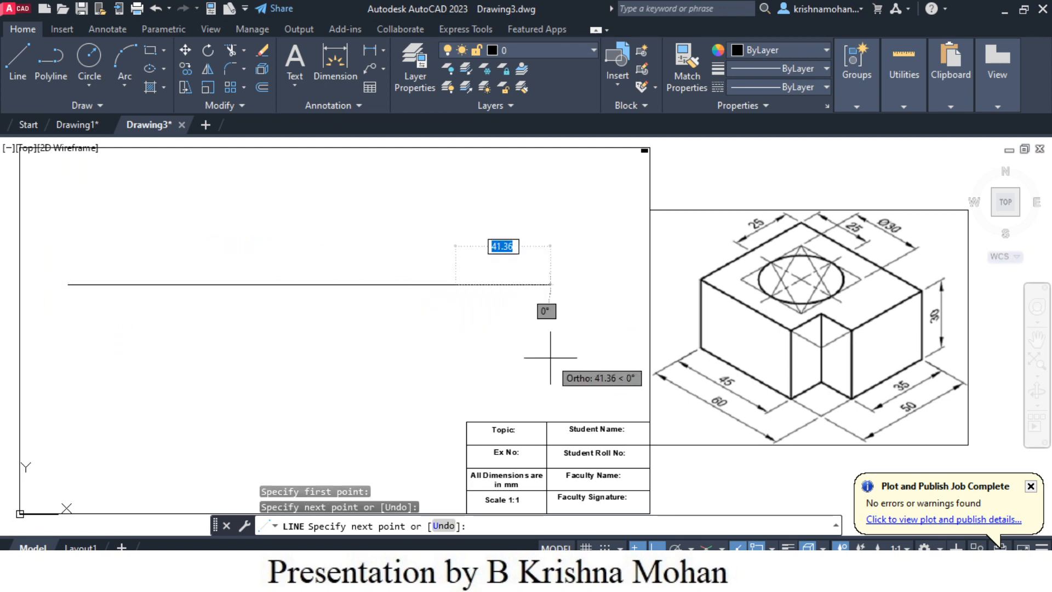
key(Escape)
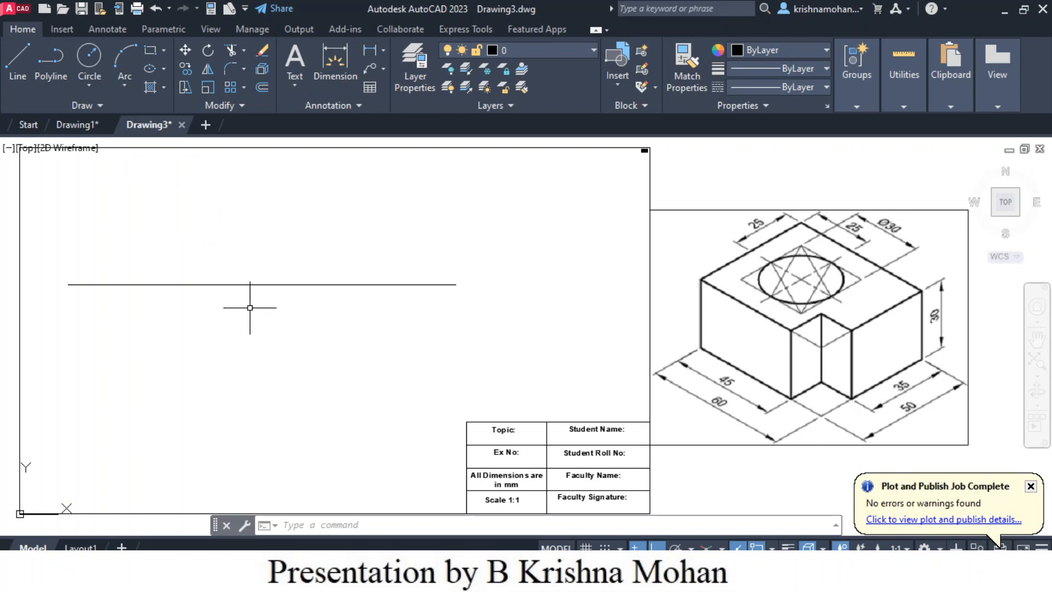
- Draw the front-view rectangle, 60 mm wide and 30 mm high, with its base on the horizontal reference line
click(18, 66)
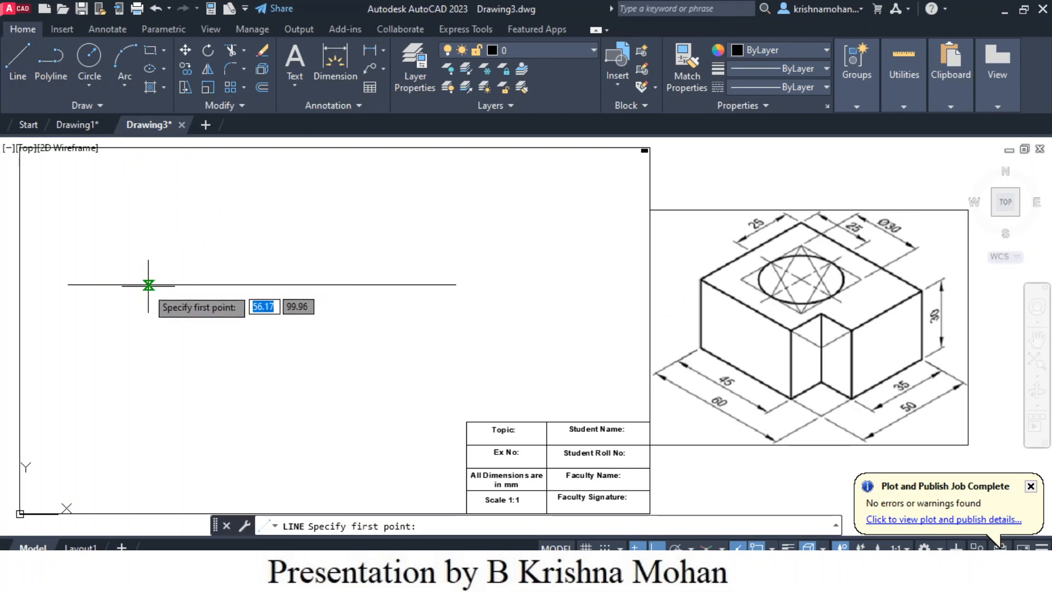
scroll(141, 284, up, 2)
scroll(142, 284, down, 2)
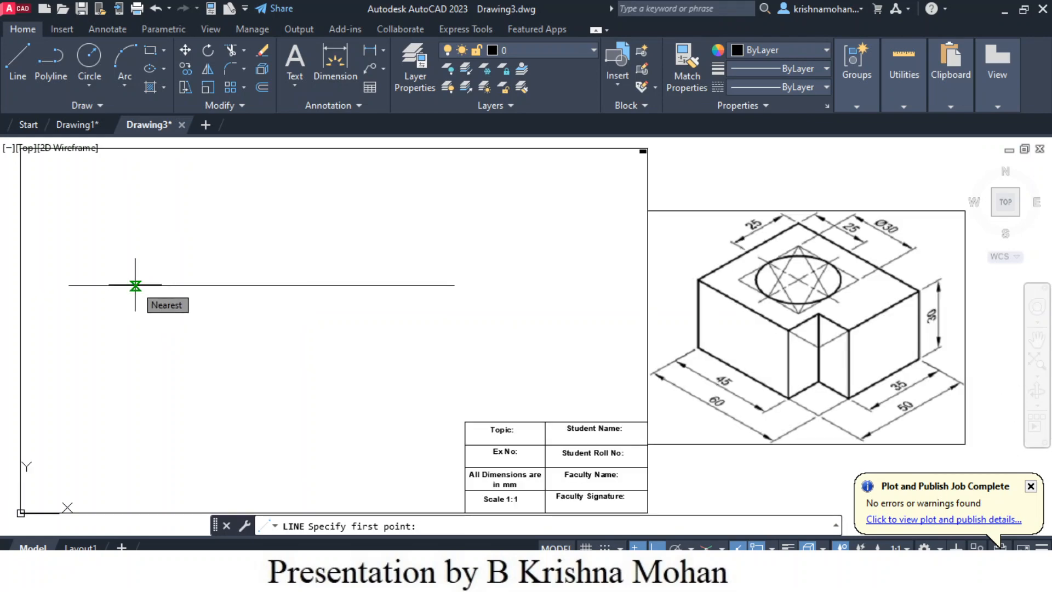
click(135, 286)
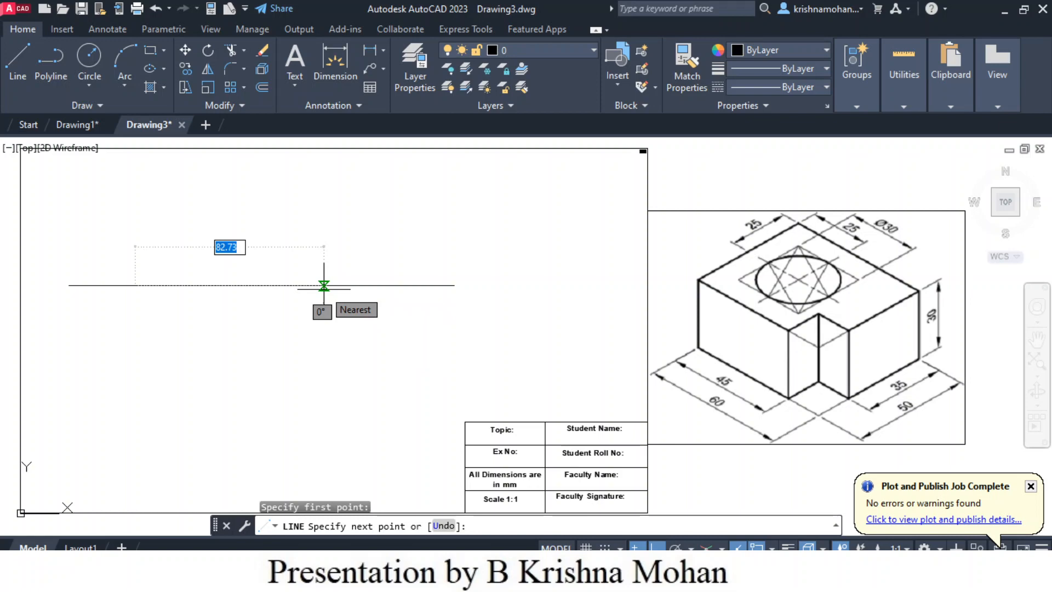
text(60)
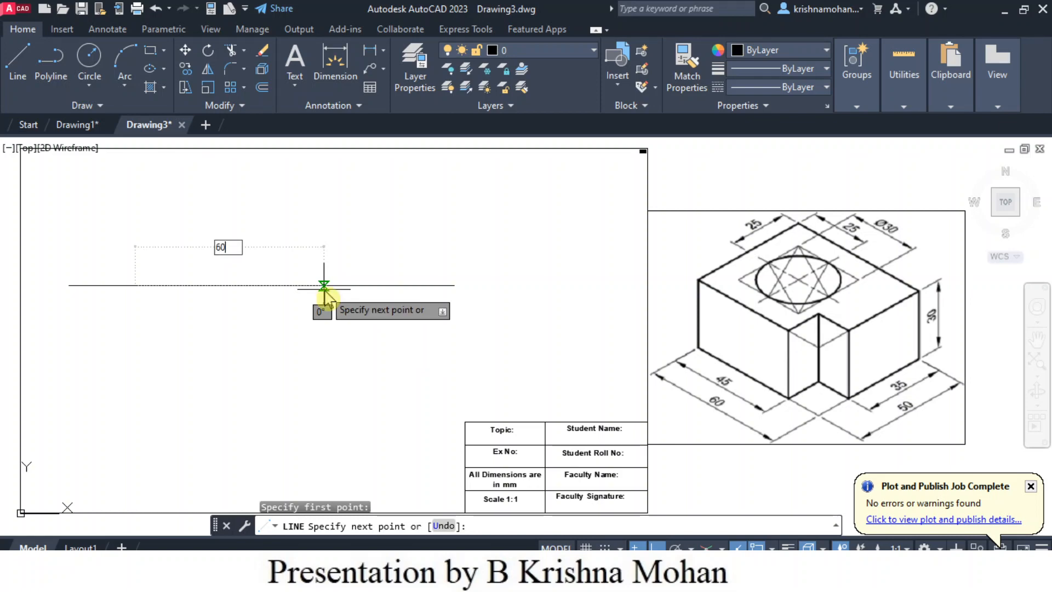
key(Return)
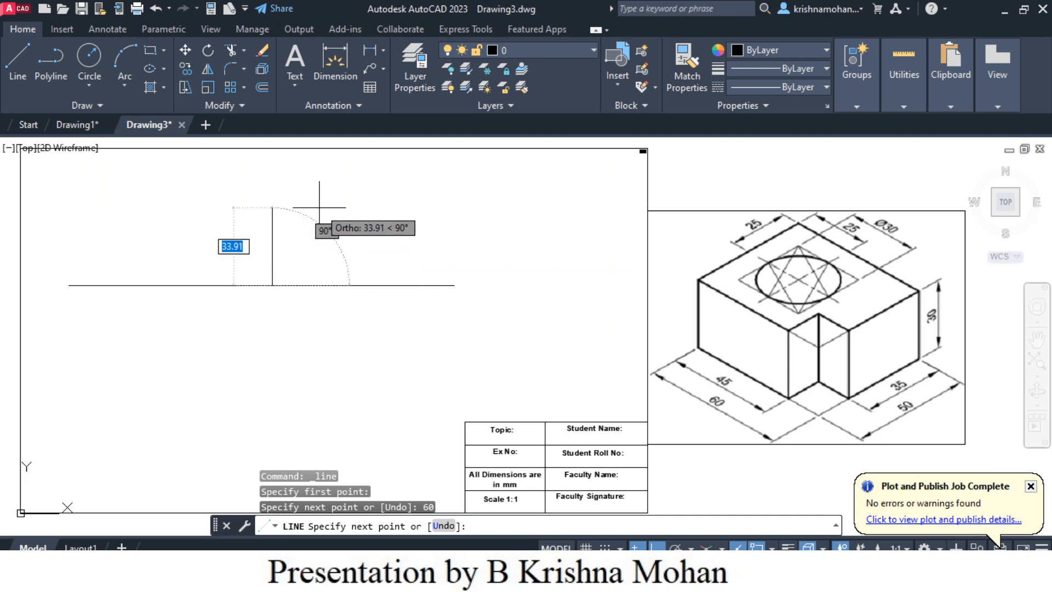
text(30)
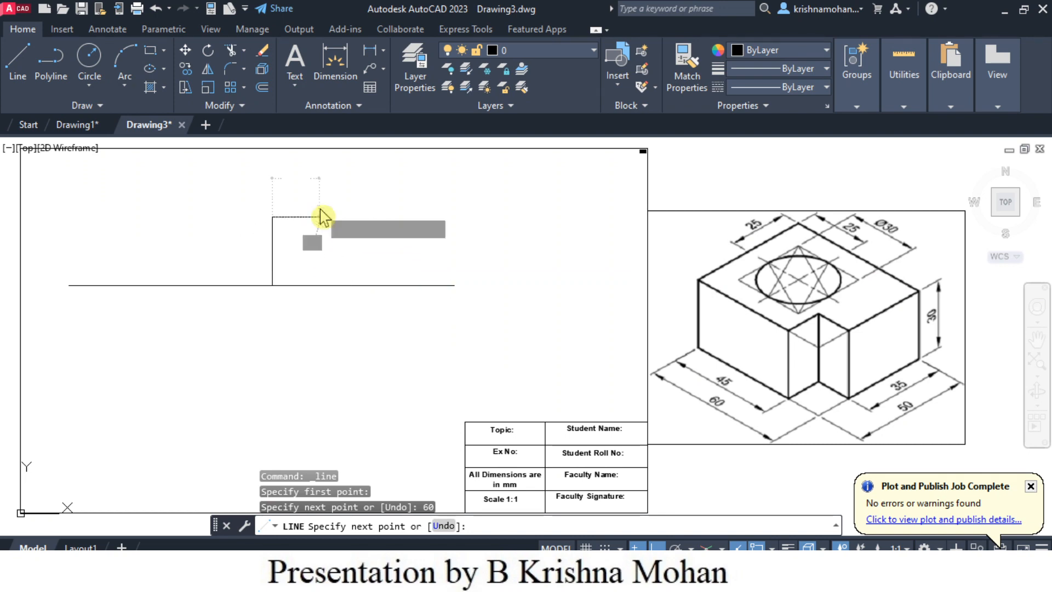
key(Return)
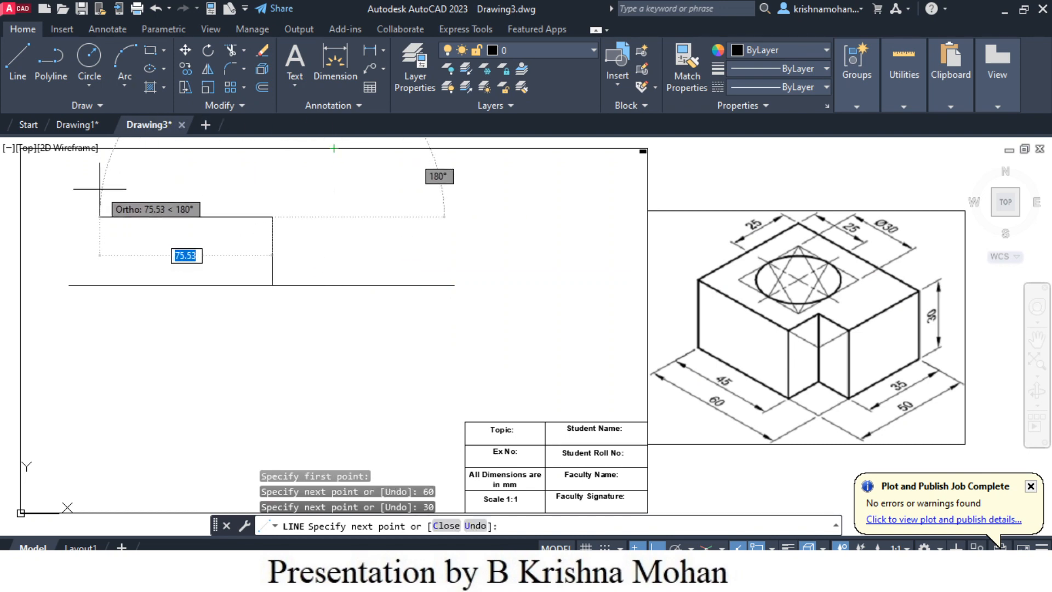
text(60)
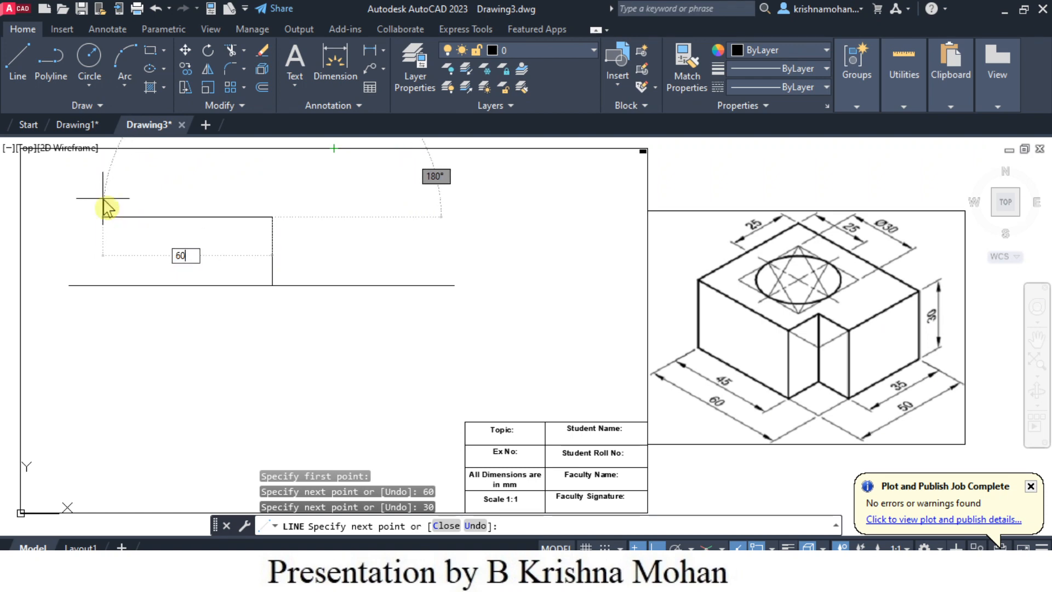
key(Return)
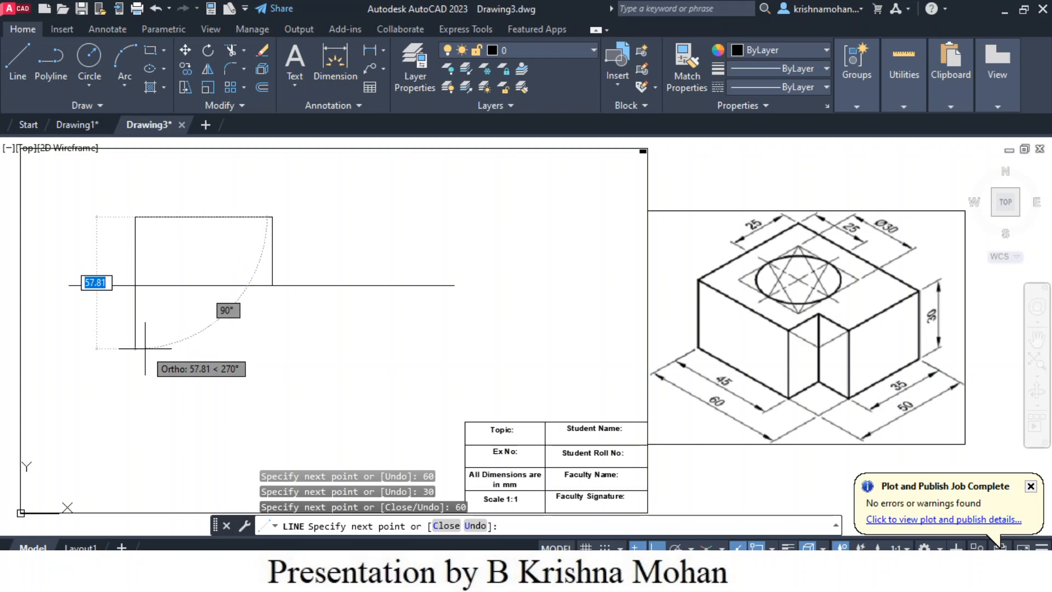
text(30)
key(Return)
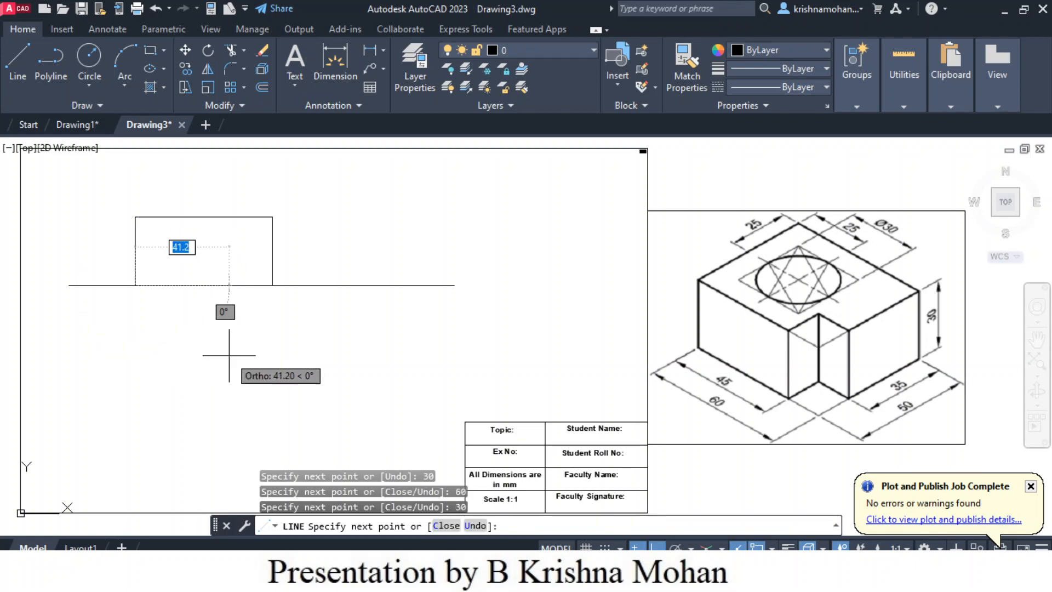
key(Escape)
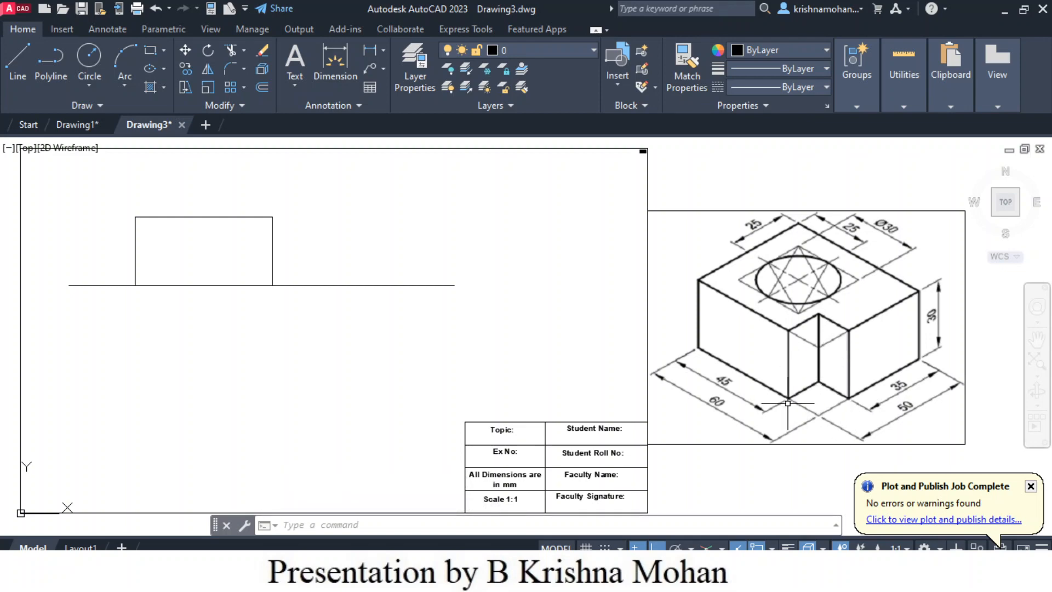
- Offset the front view's right vertical edge 10 mm inward
click(18, 63)
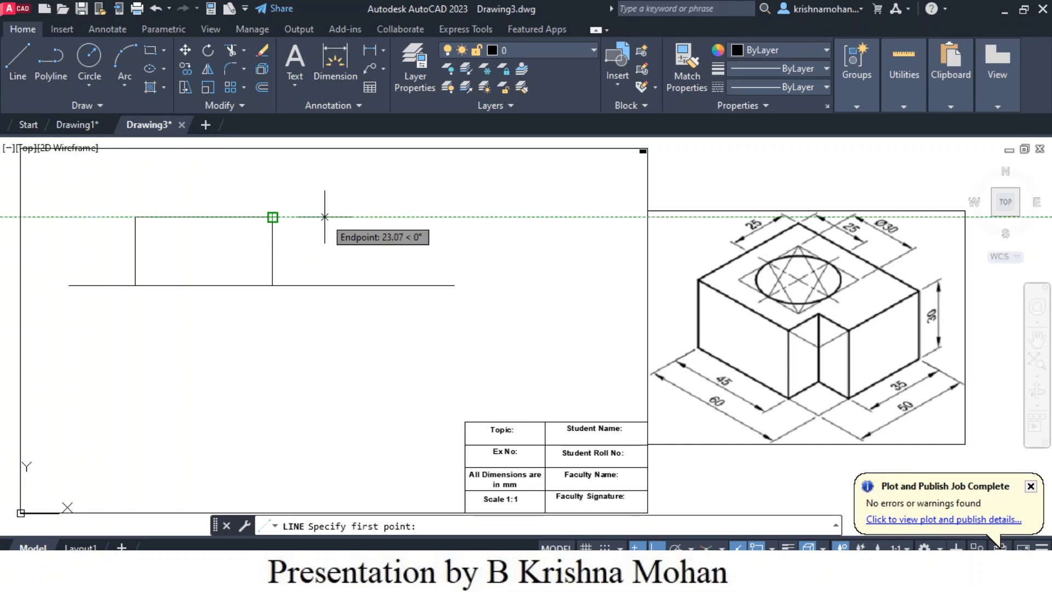
key(Escape)
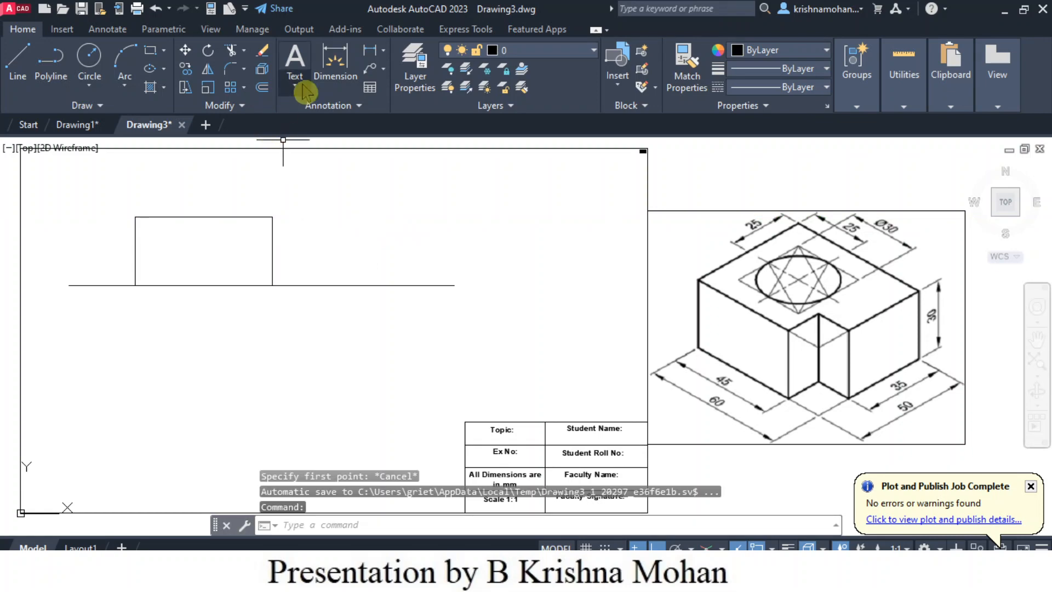
click(262, 87)
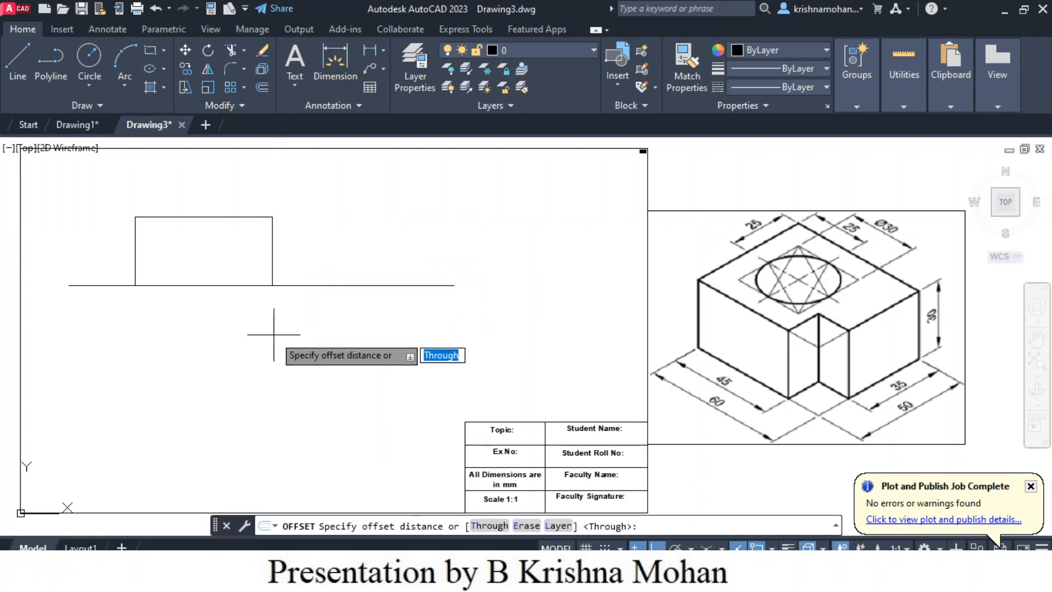
text(10)
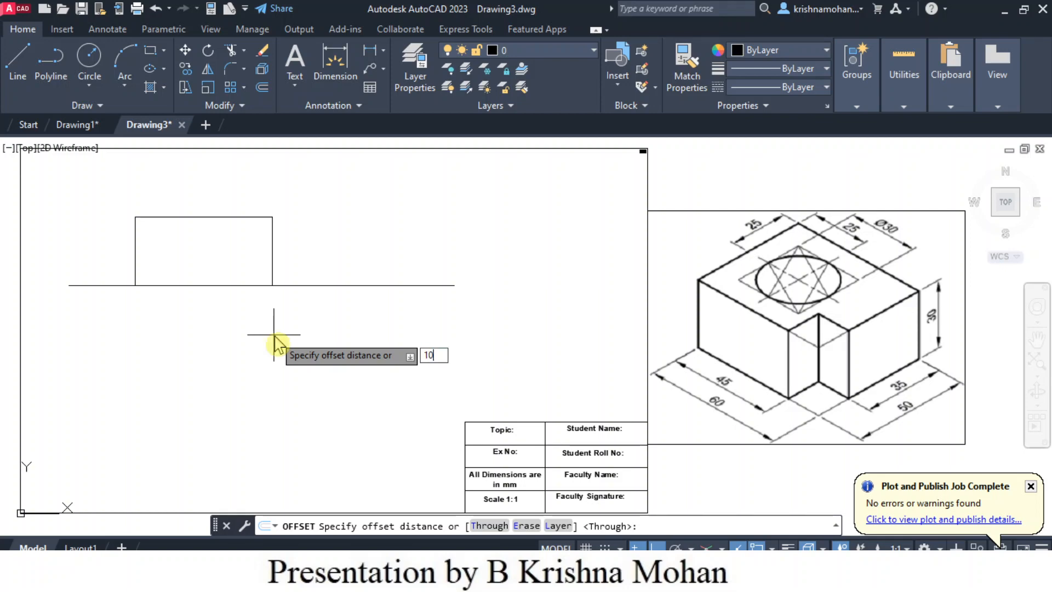
key(Return)
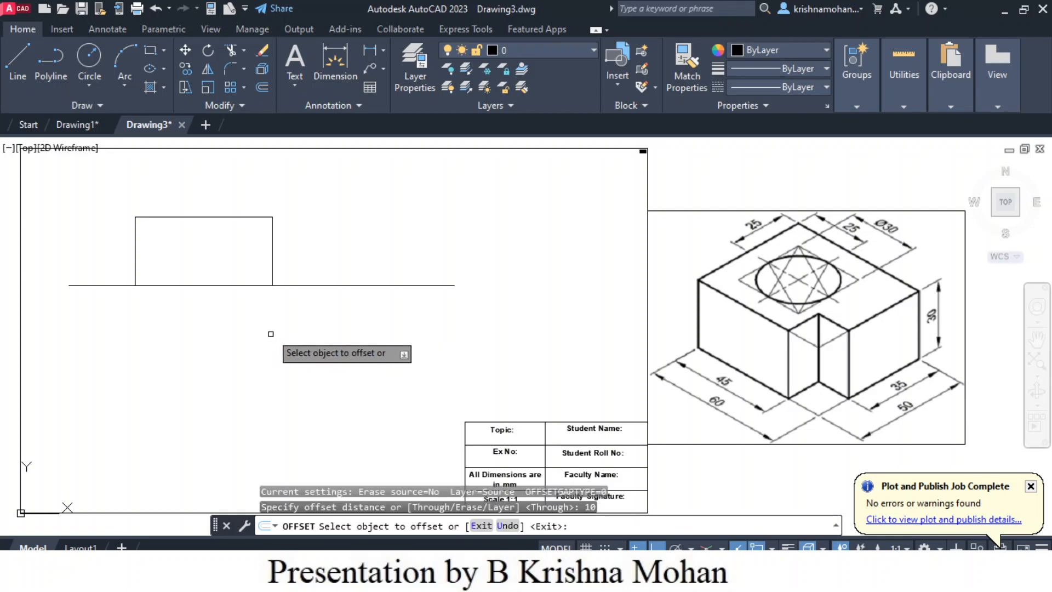
click(272, 277)
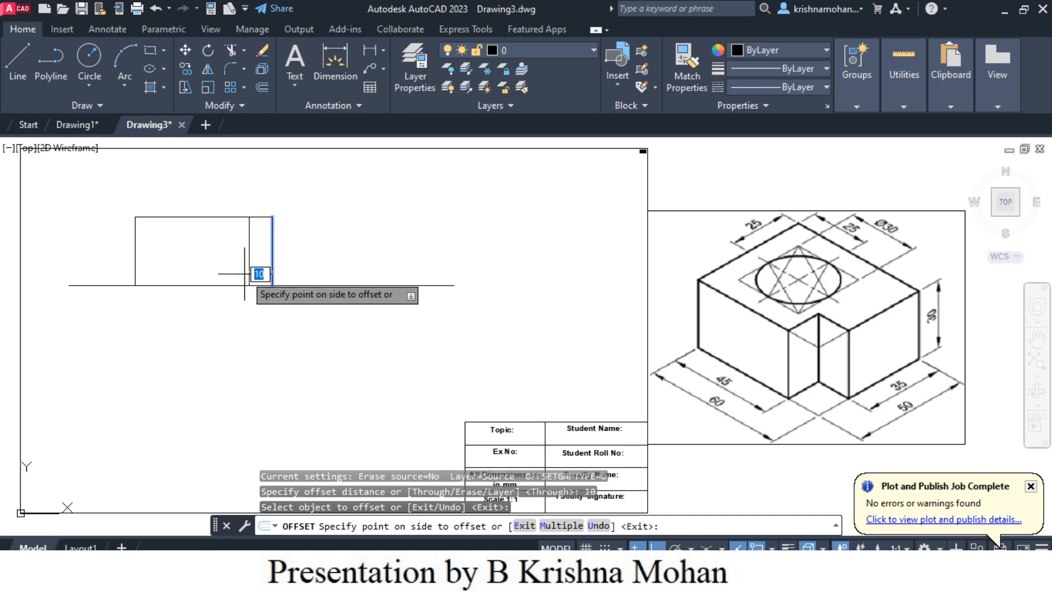
click(245, 274)
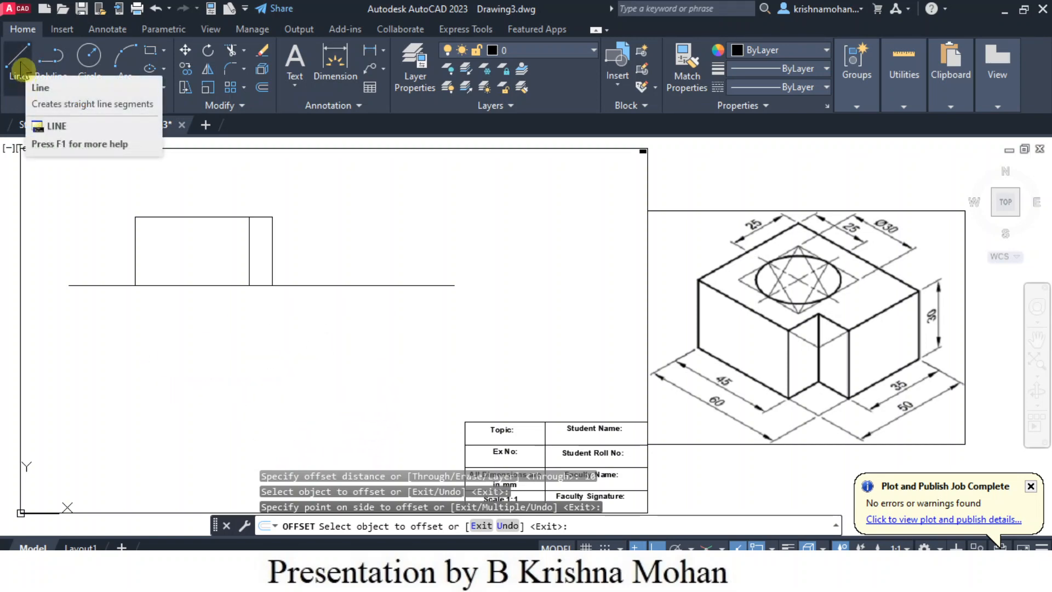
click(19, 67)
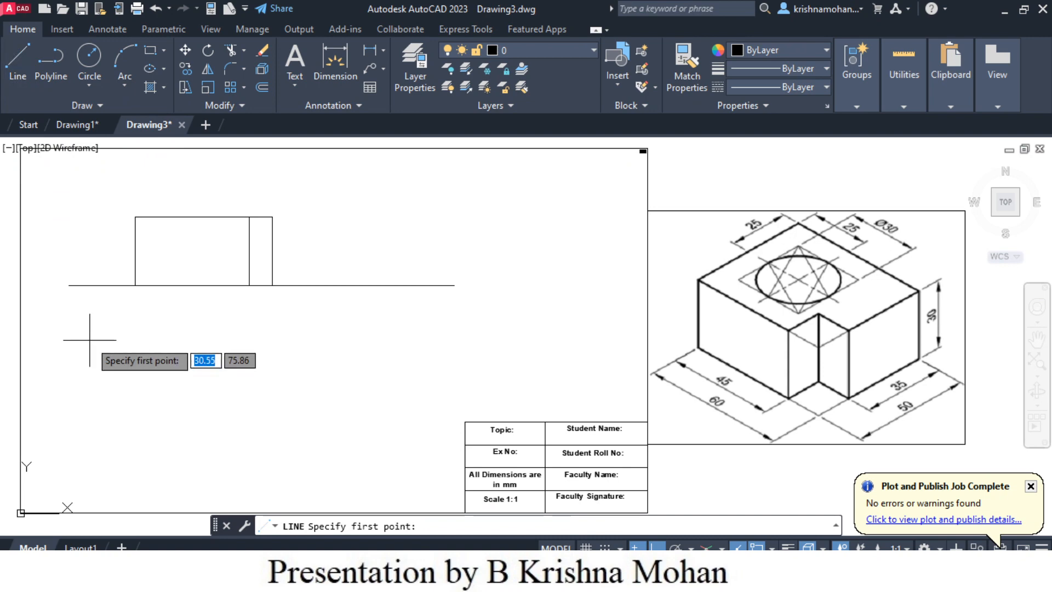
click(135, 343)
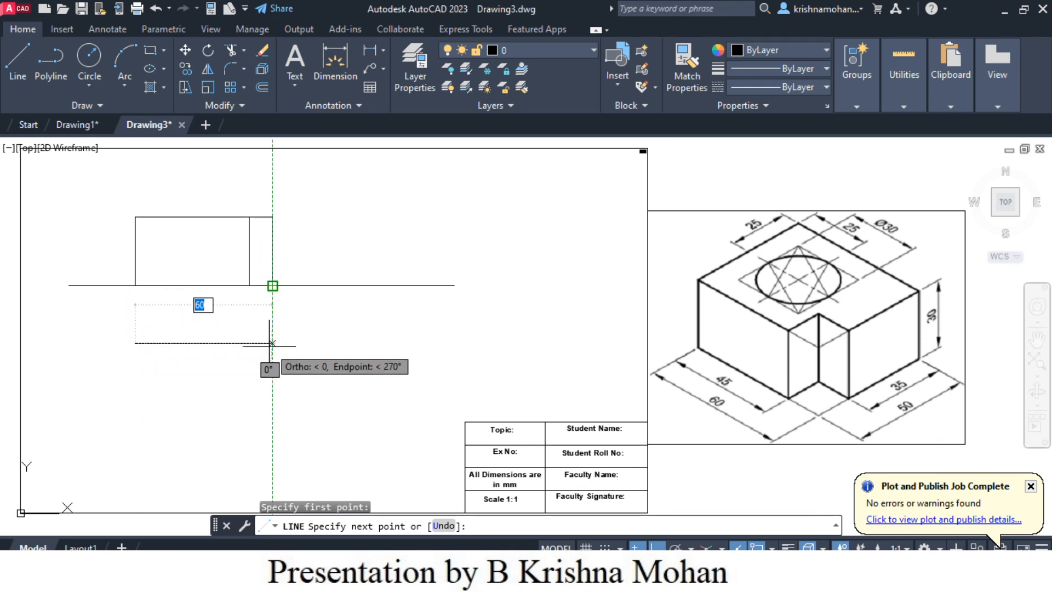
key(Escape)
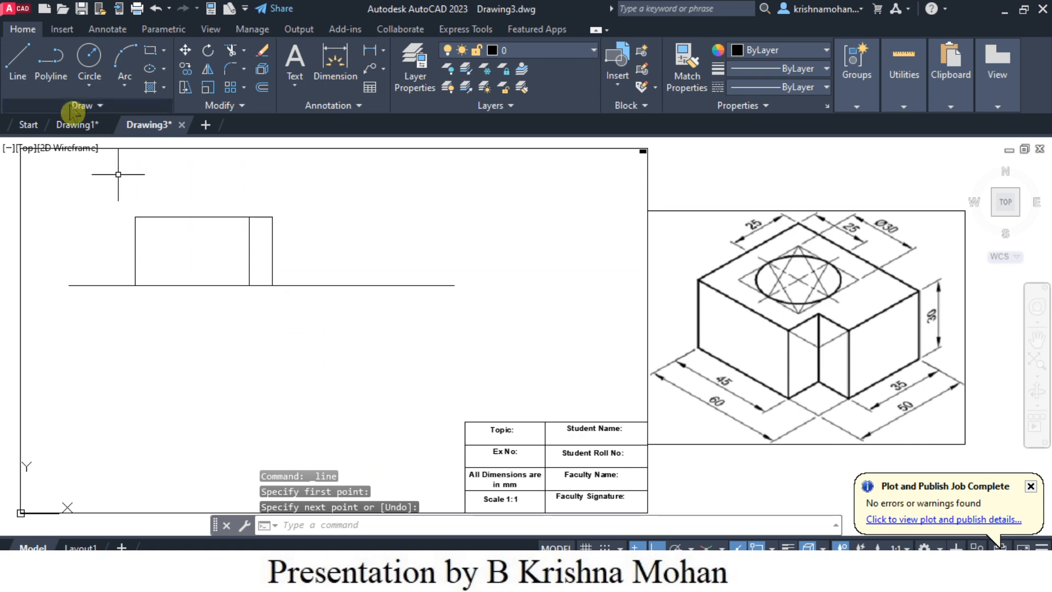
- Draw the top-view rectangle, 60 mm wide and 50 mm deep, about 26 mm below the reference line and aligned with the front view's left edge
click(18, 61)
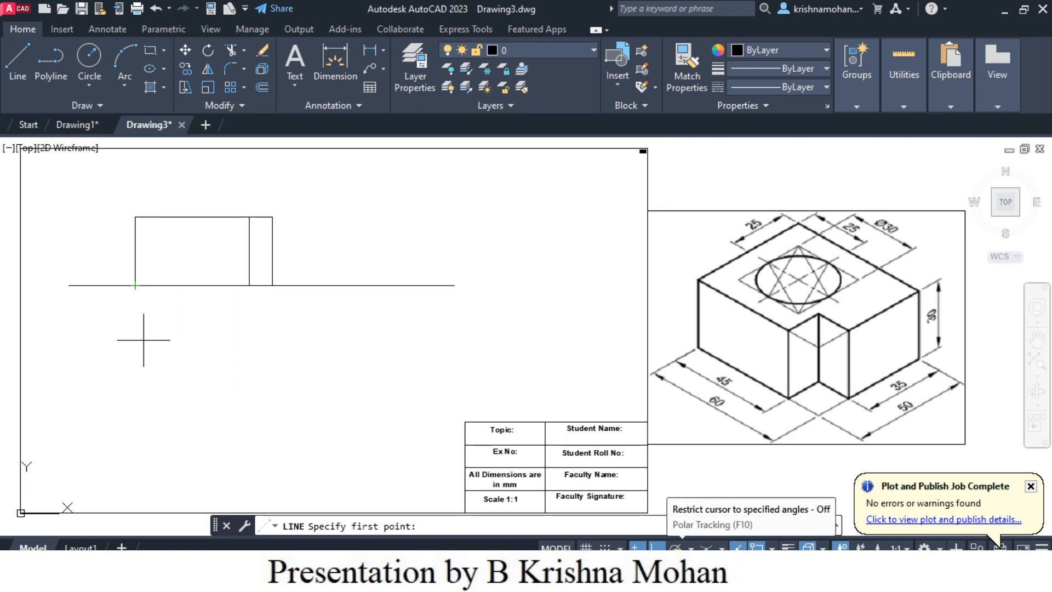
click(676, 546)
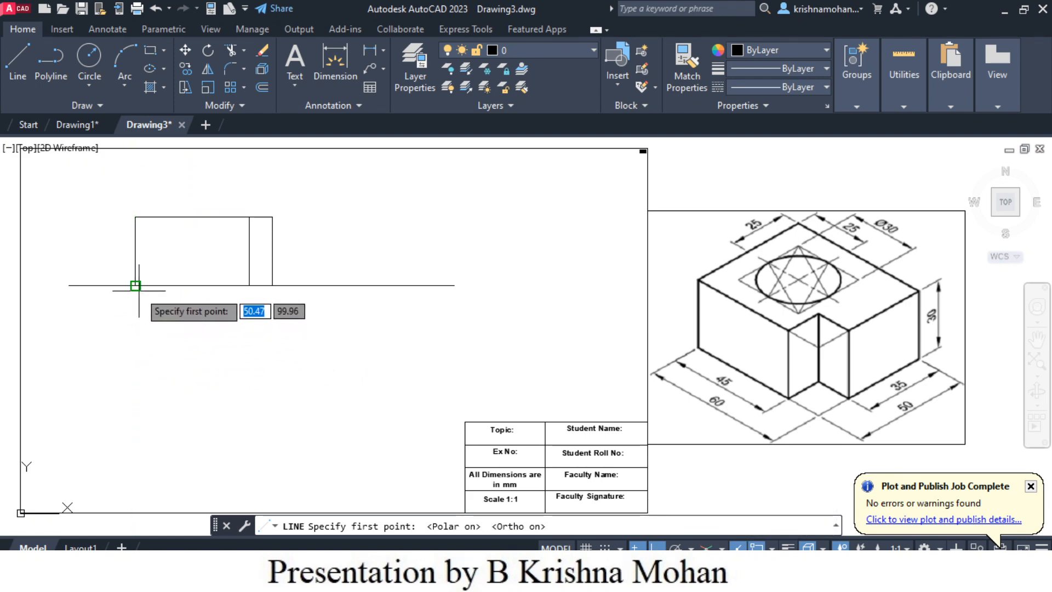
click(136, 344)
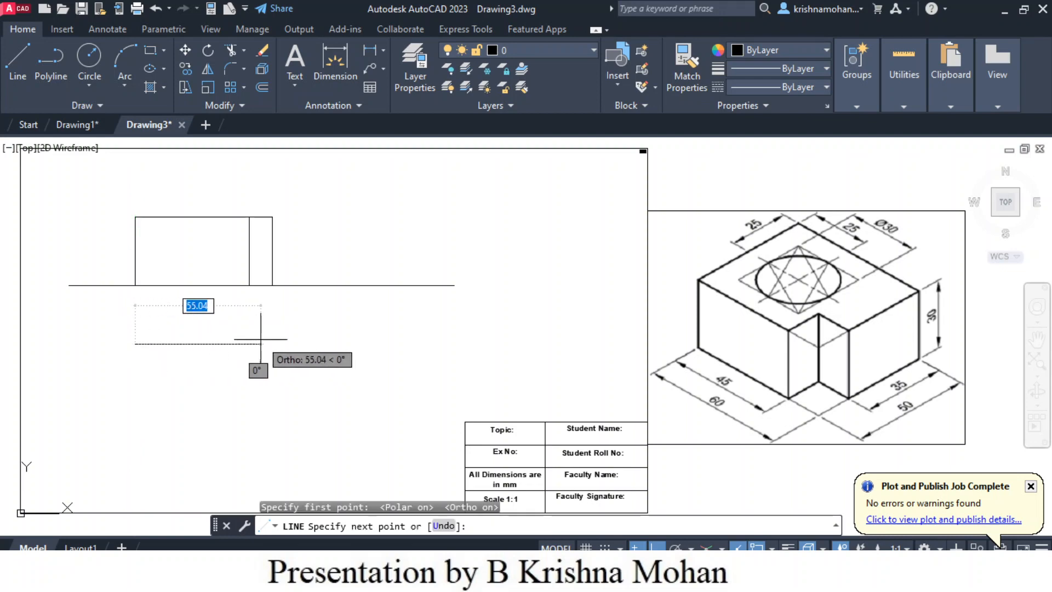
text(60)
key(Return)
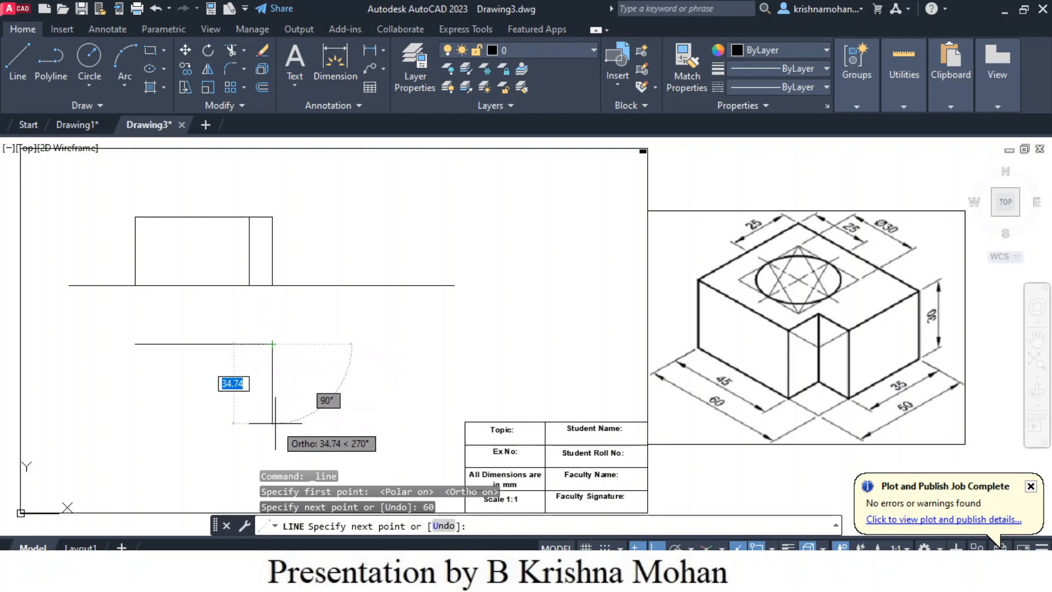
text(50)
key(Return)
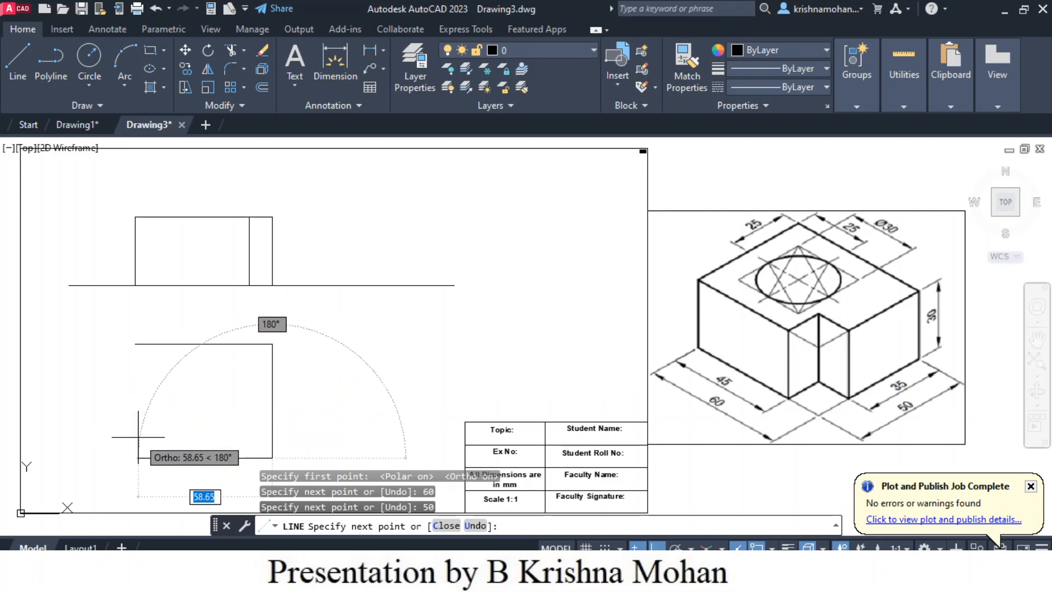
text(60)
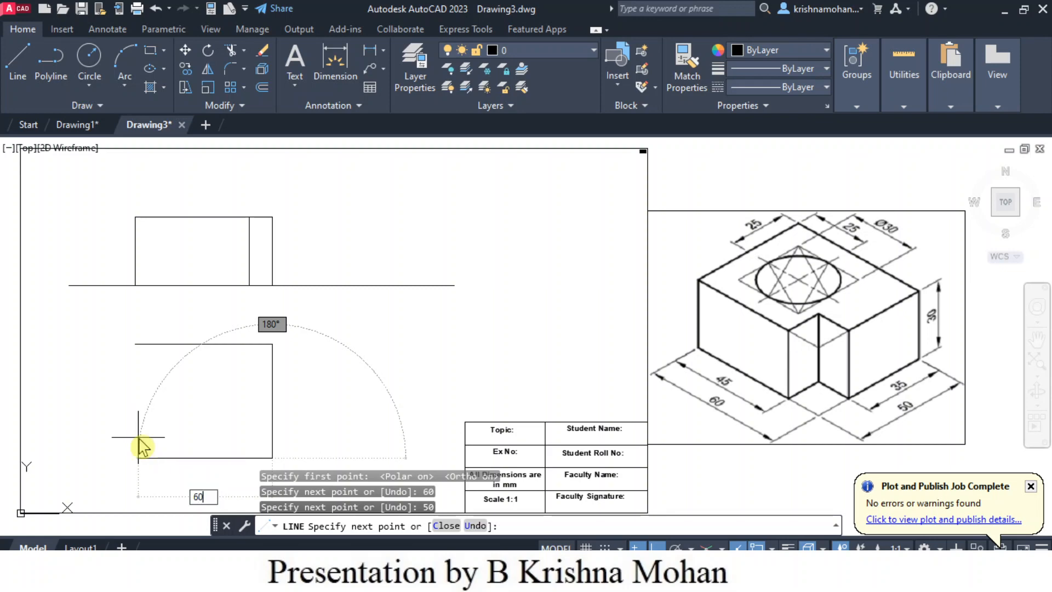
key(Return)
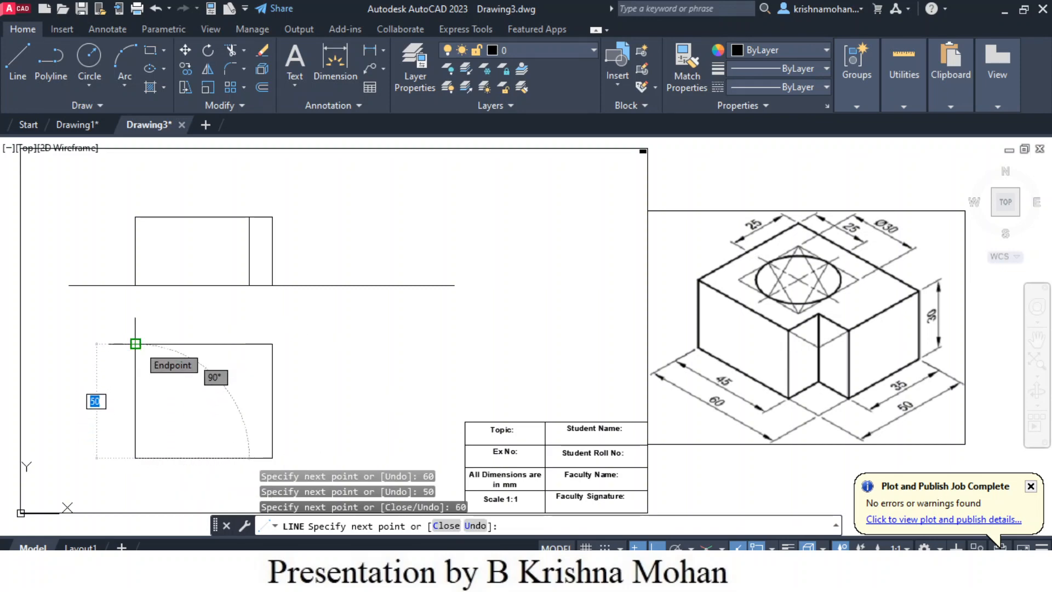
click(135, 344)
key(Escape)
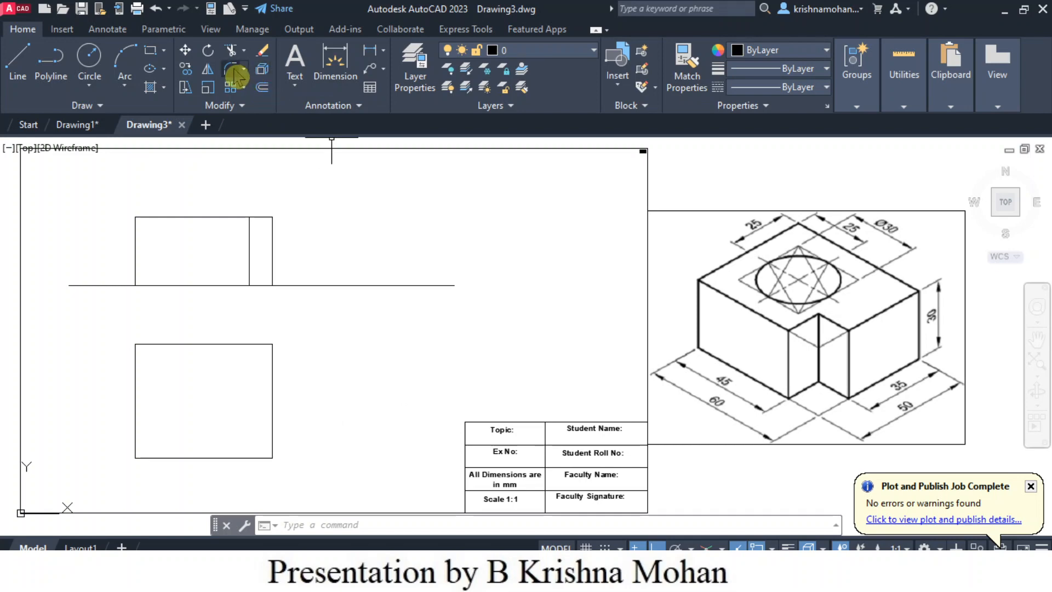
- Offset the top view's upper edge 25 mm downward and its left edge 25 mm to the right, inside the rectangle
click(264, 92)
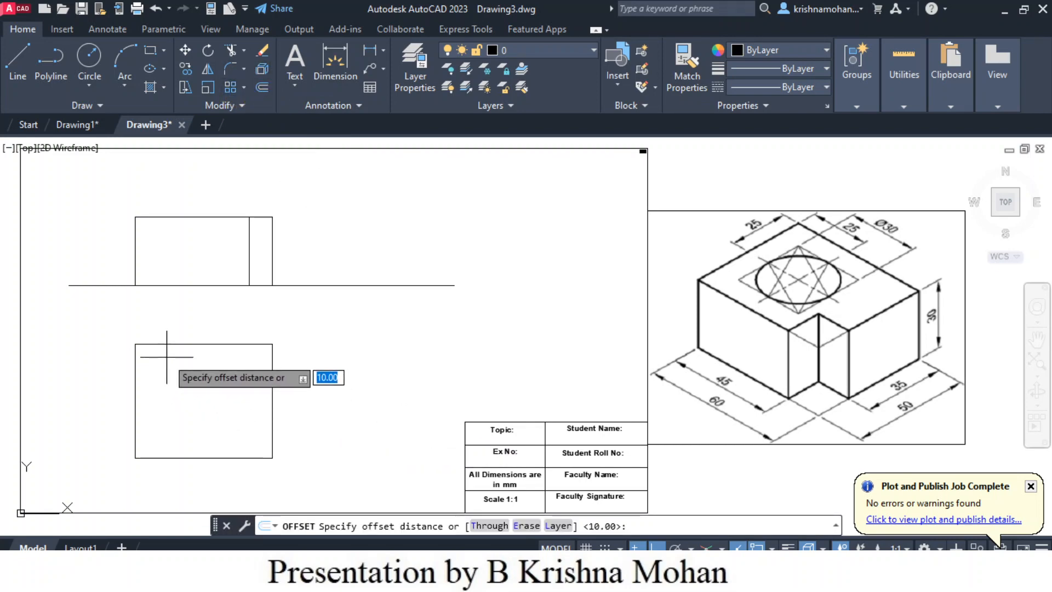
text(25)
key(Return)
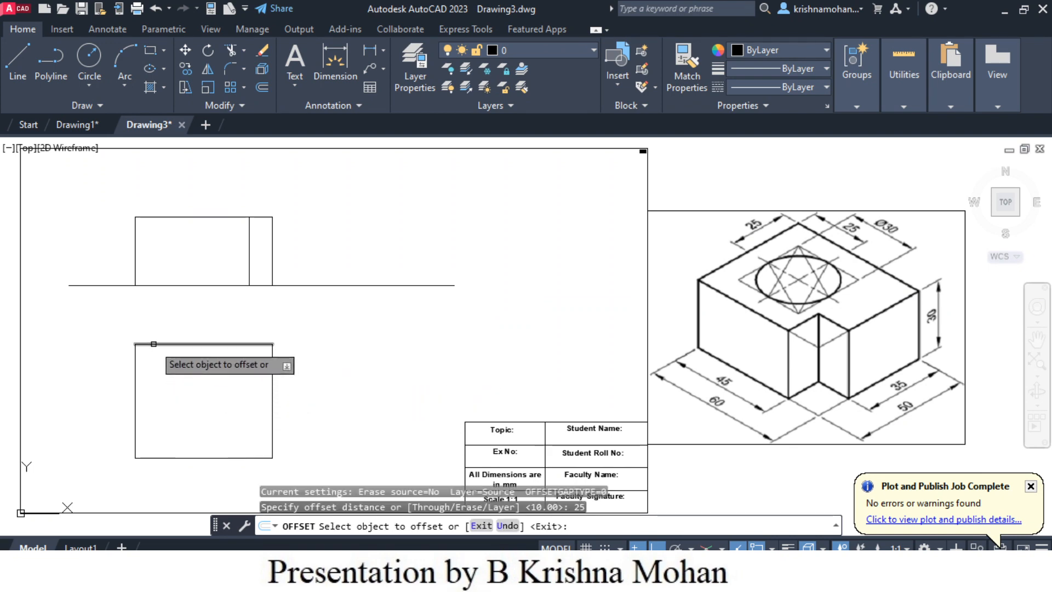
click(153, 344)
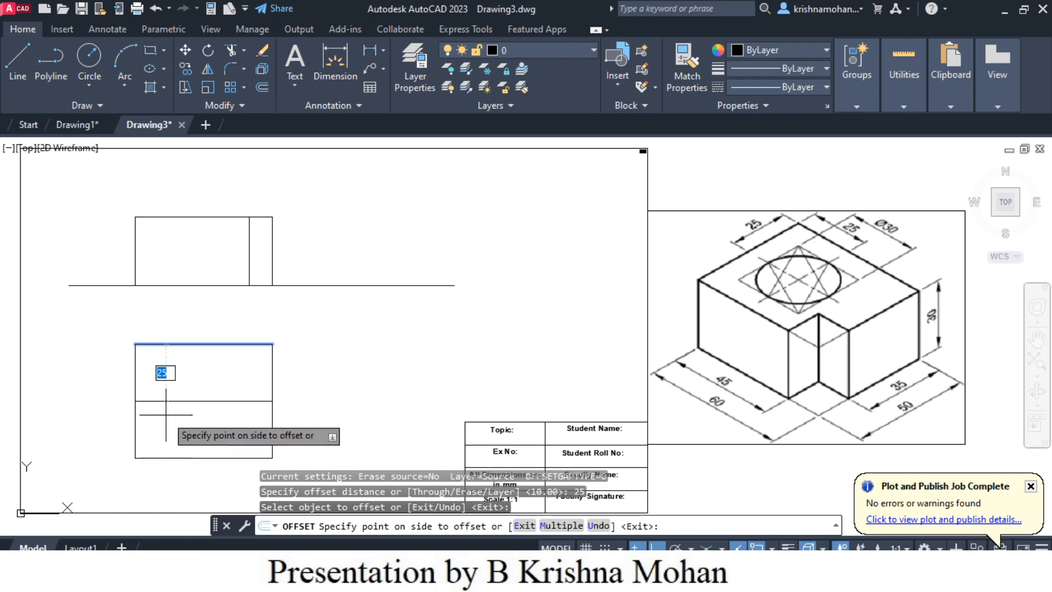
click(166, 415)
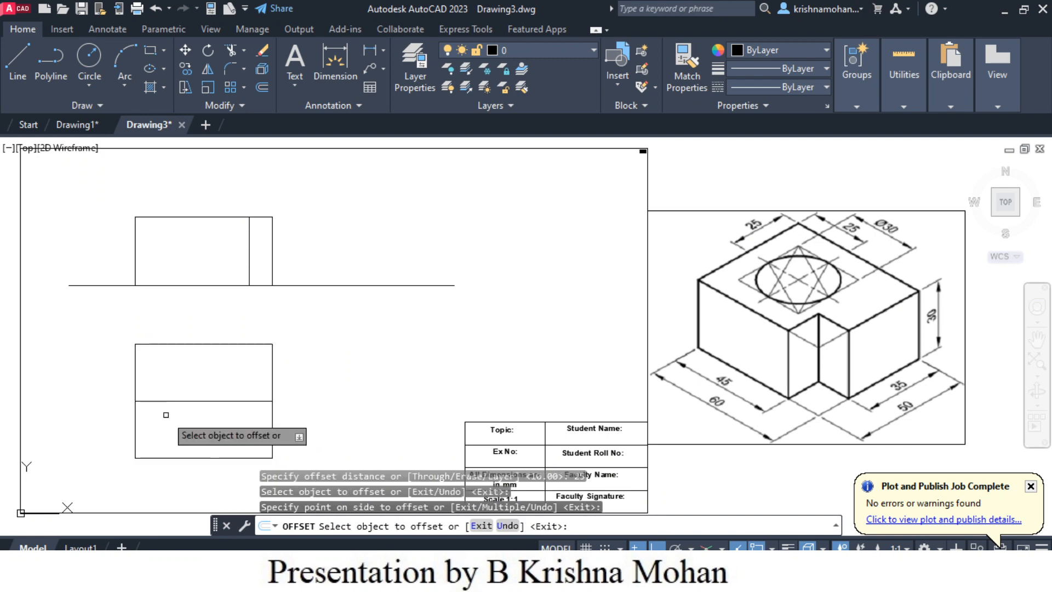
click(136, 419)
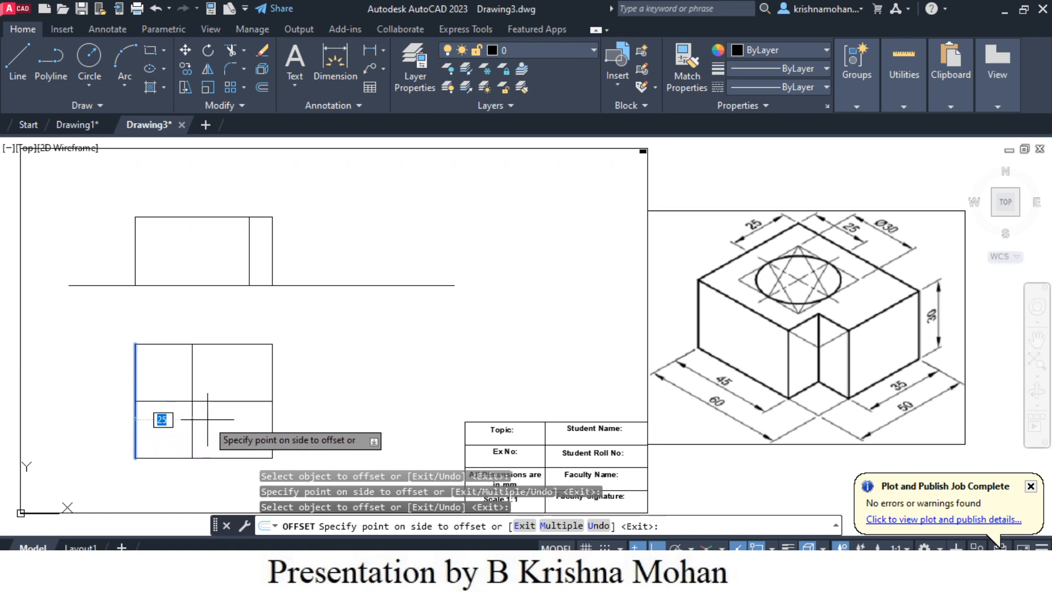
click(208, 419)
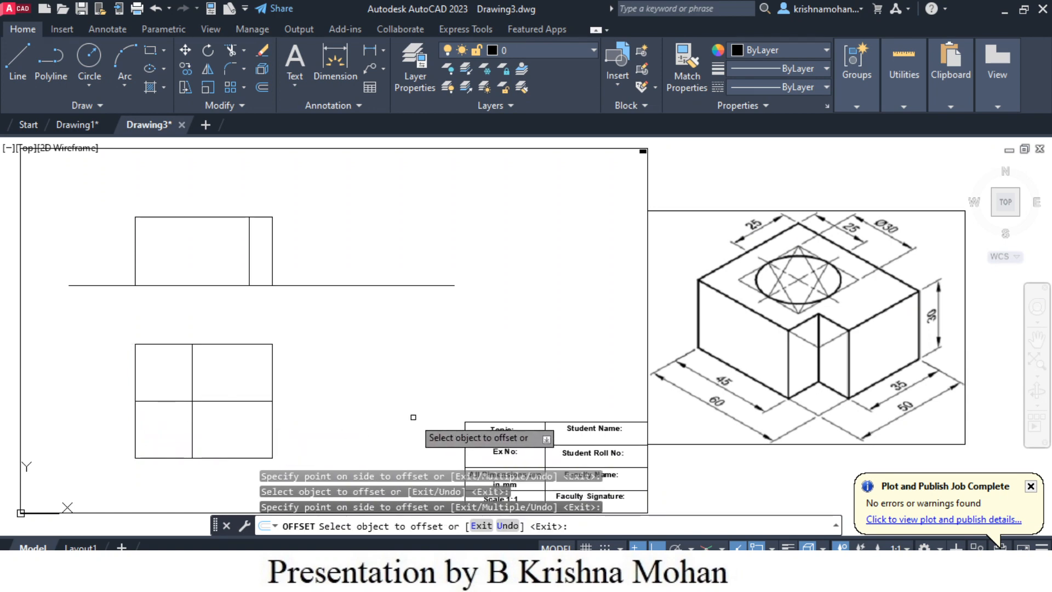
key(Escape)
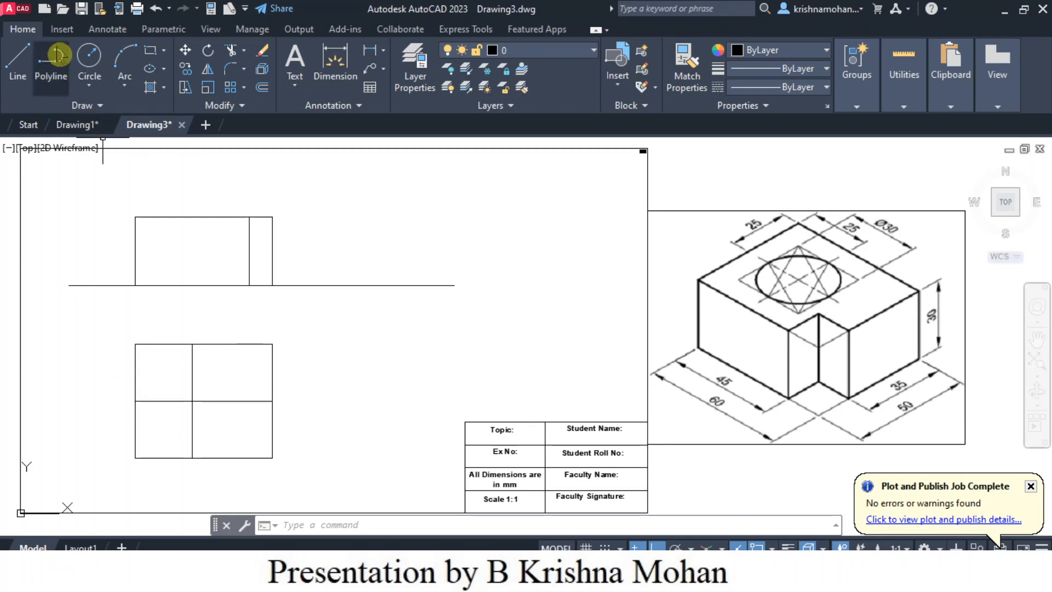
- Draw a circle of radius 15 mm centred on the intersection of the two offset lines in the top view
click(88, 56)
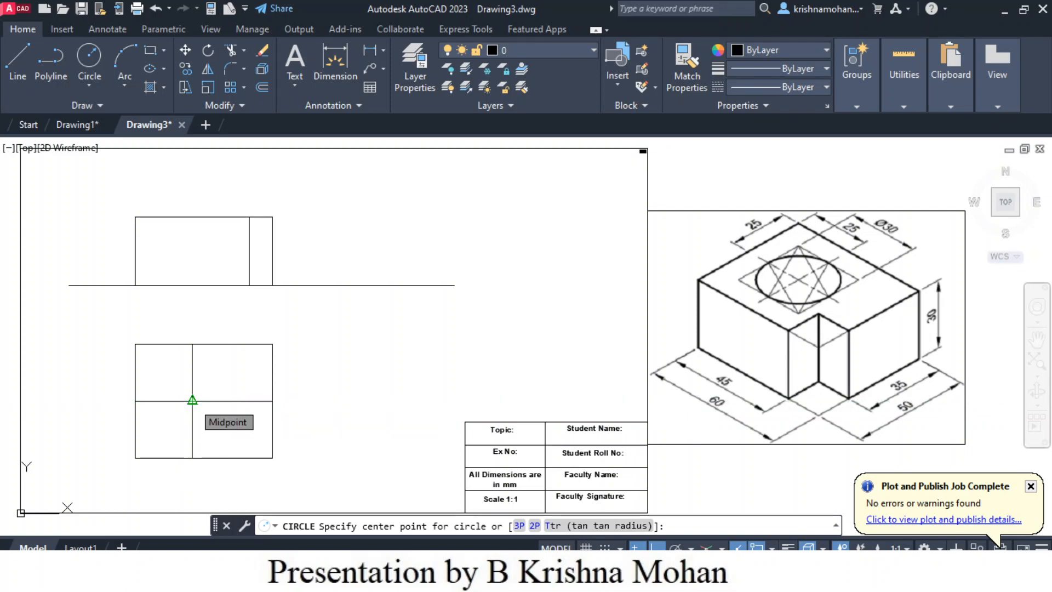
scroll(192, 400, up, 5)
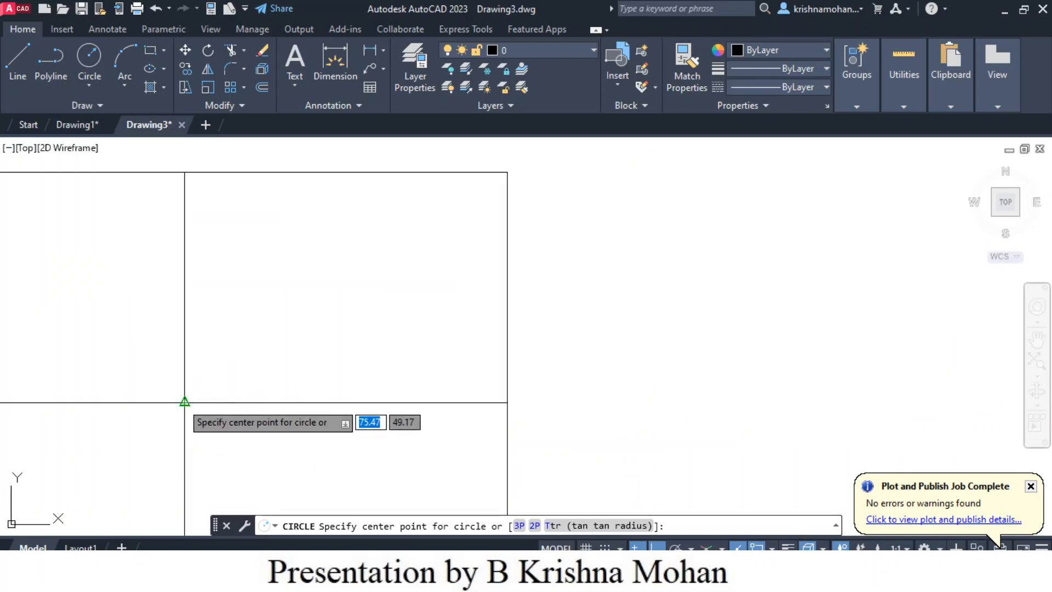
click(184, 402)
scroll(241, 432, down, 2)
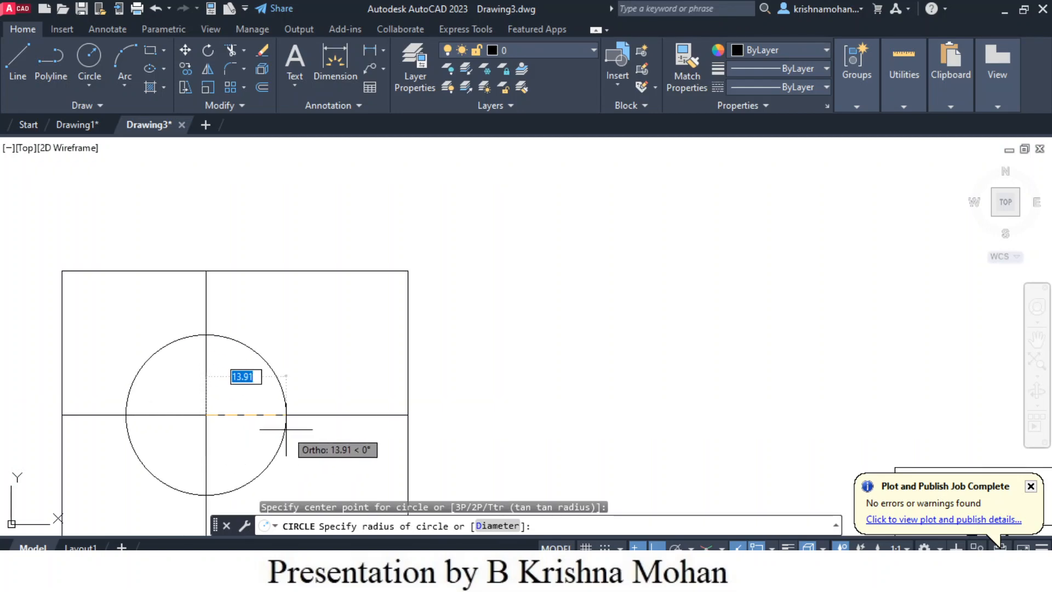
text(1)
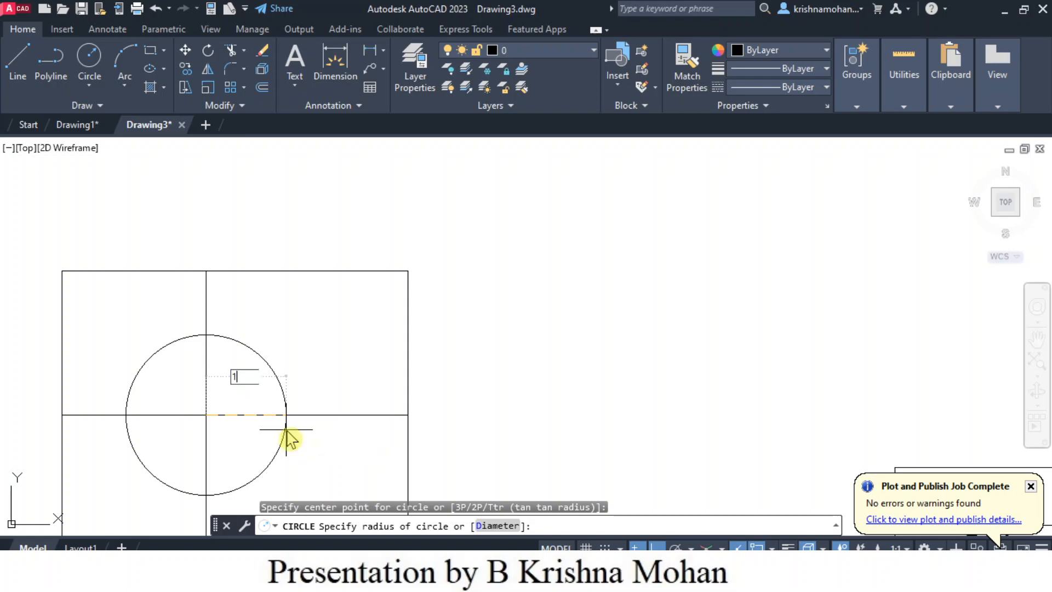
text(5)
key(Return)
scroll(364, 411, down, 2)
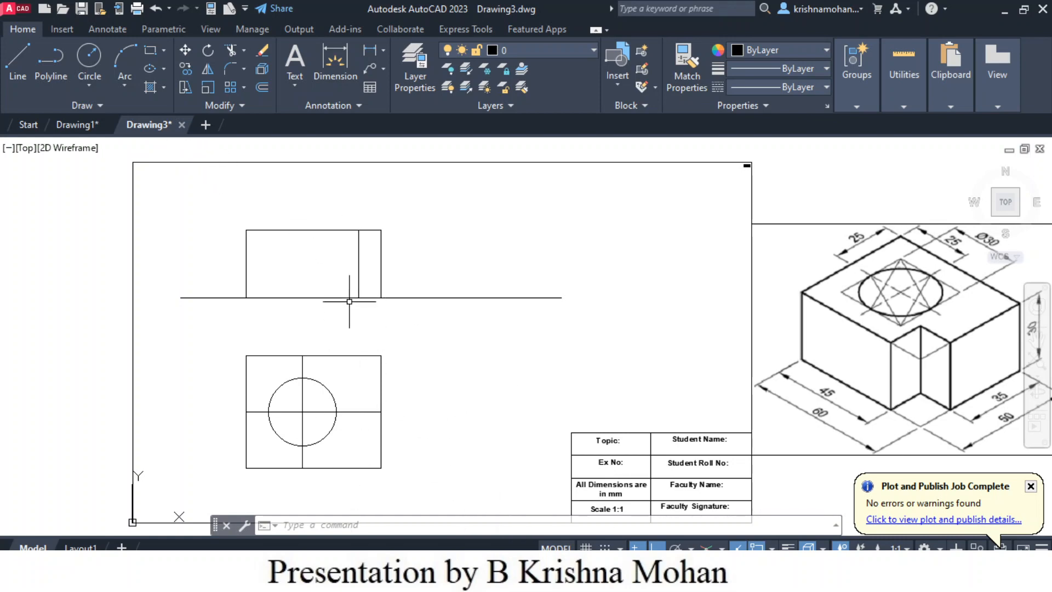
- Draw a vertical projection line from the base of the front view's inner edge down to just past the top view's lower edge
click(18, 64)
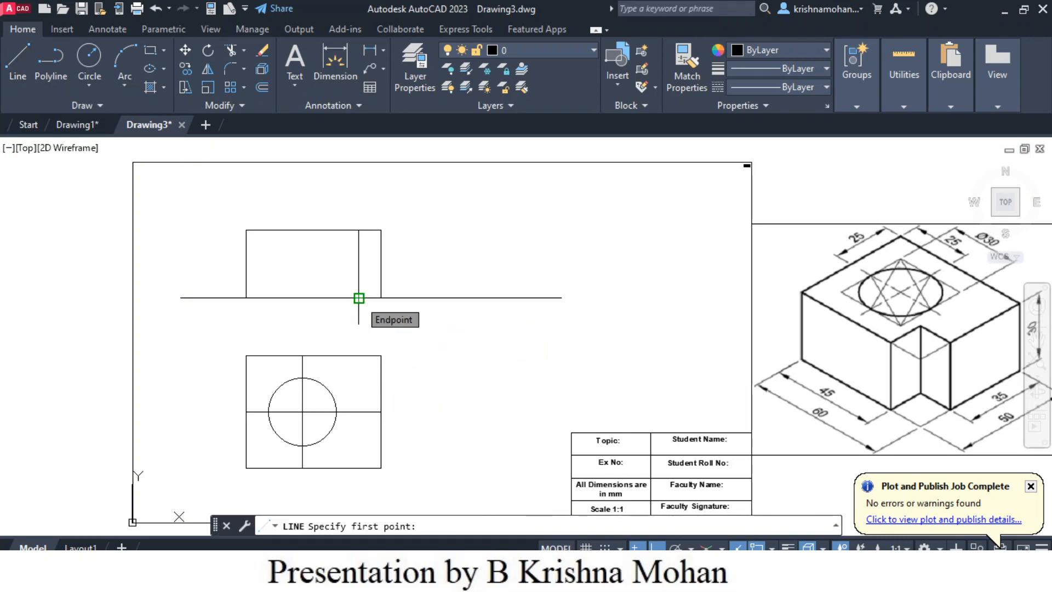
click(359, 298)
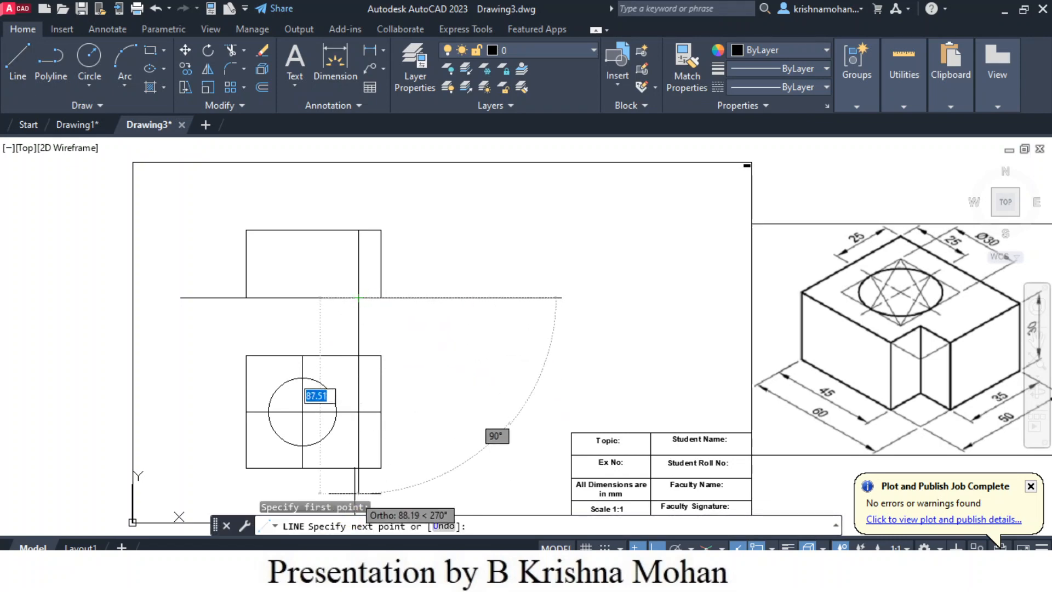
click(359, 487)
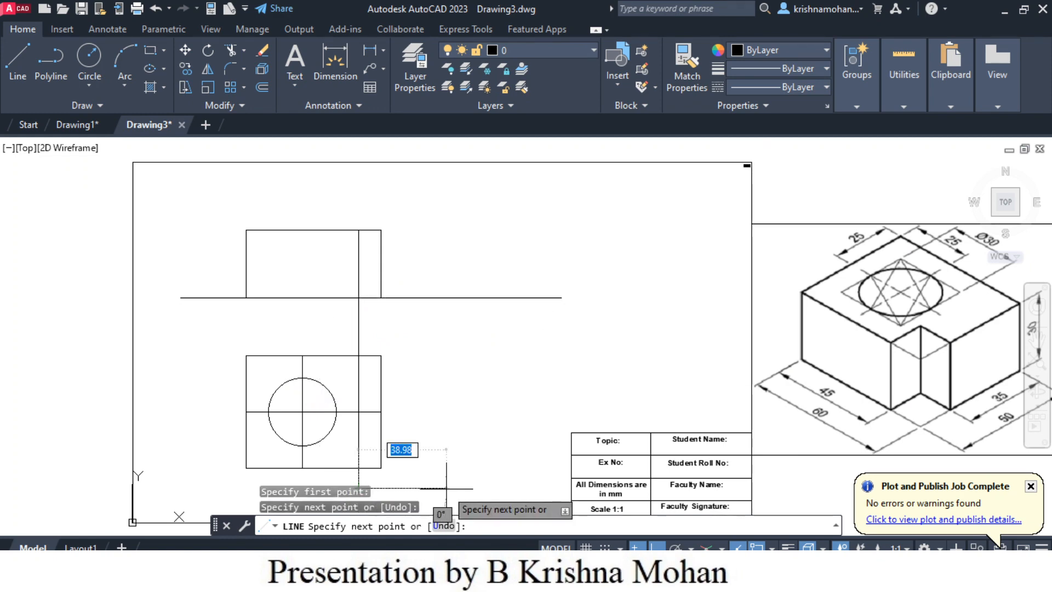
key(Escape)
key(Escape)
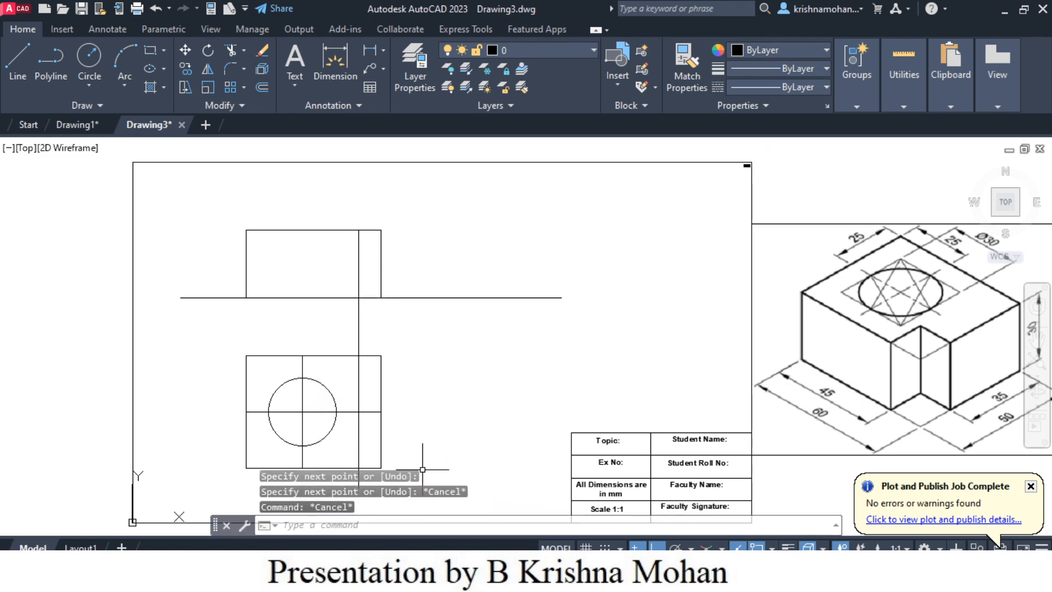
- Offset the top view's lower edge 10 mm upward, inside the rectangle
scroll(450, 446, down, 2)
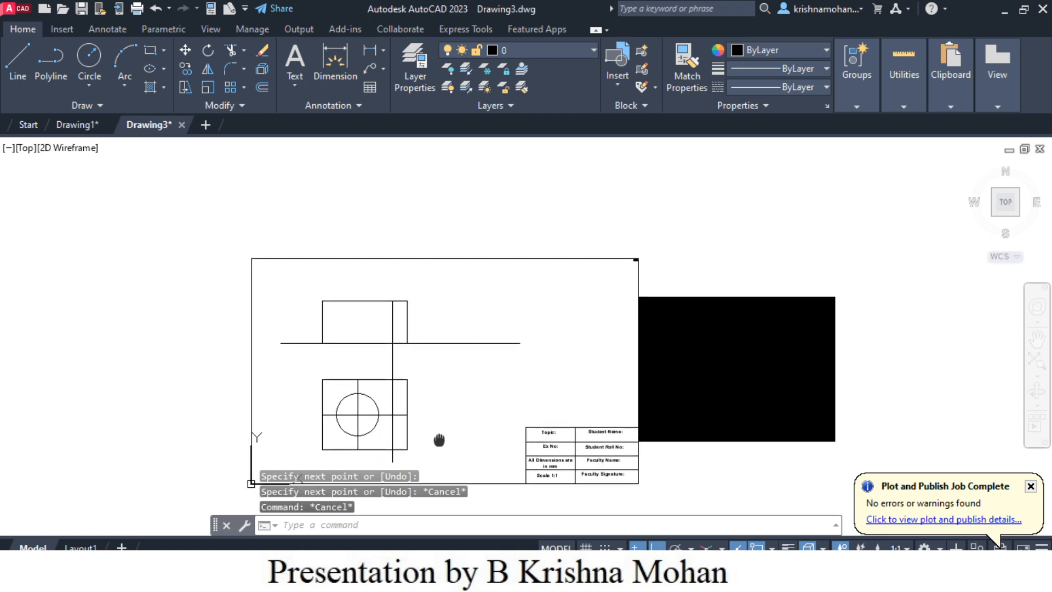
scroll(435, 453, up, 3)
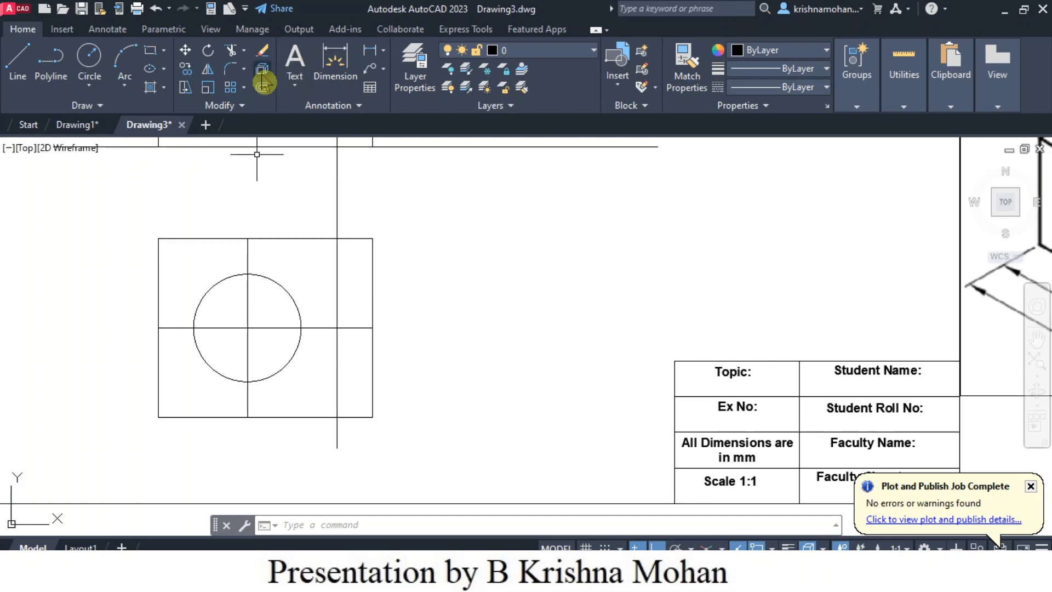
click(262, 89)
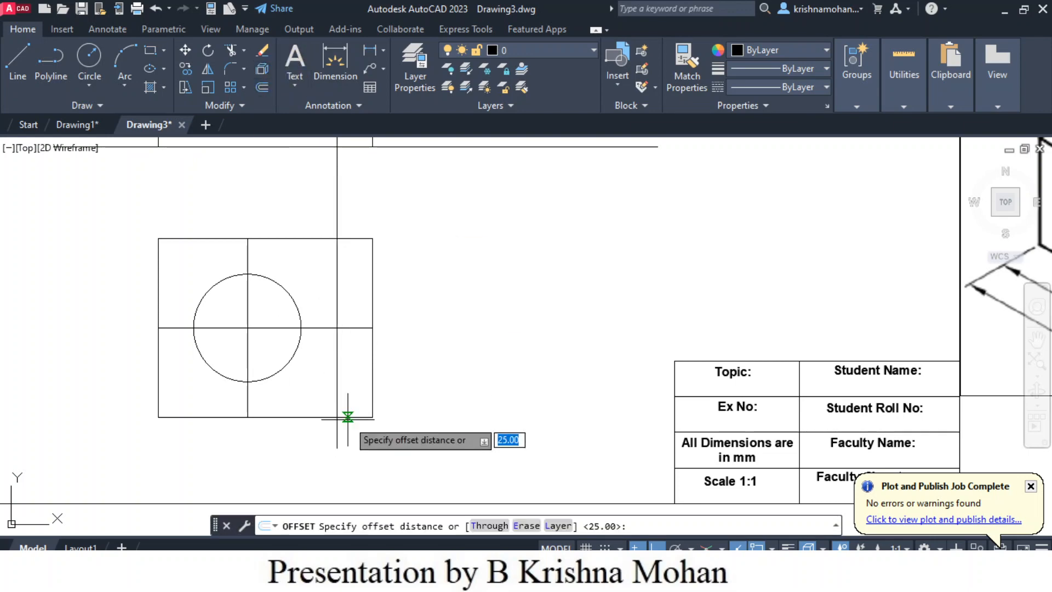
text(10)
key(Return)
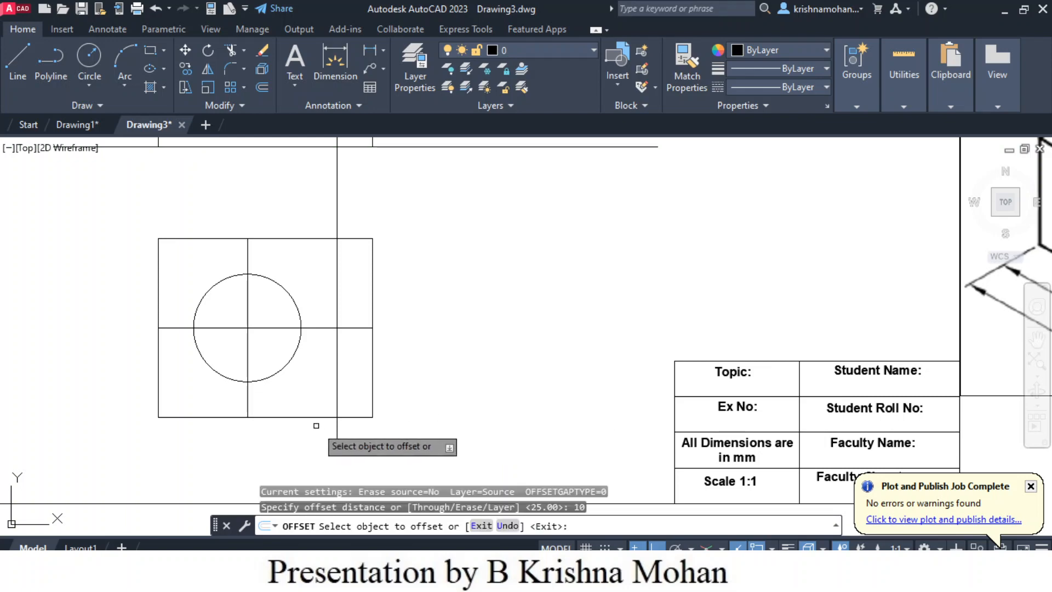
click(318, 417)
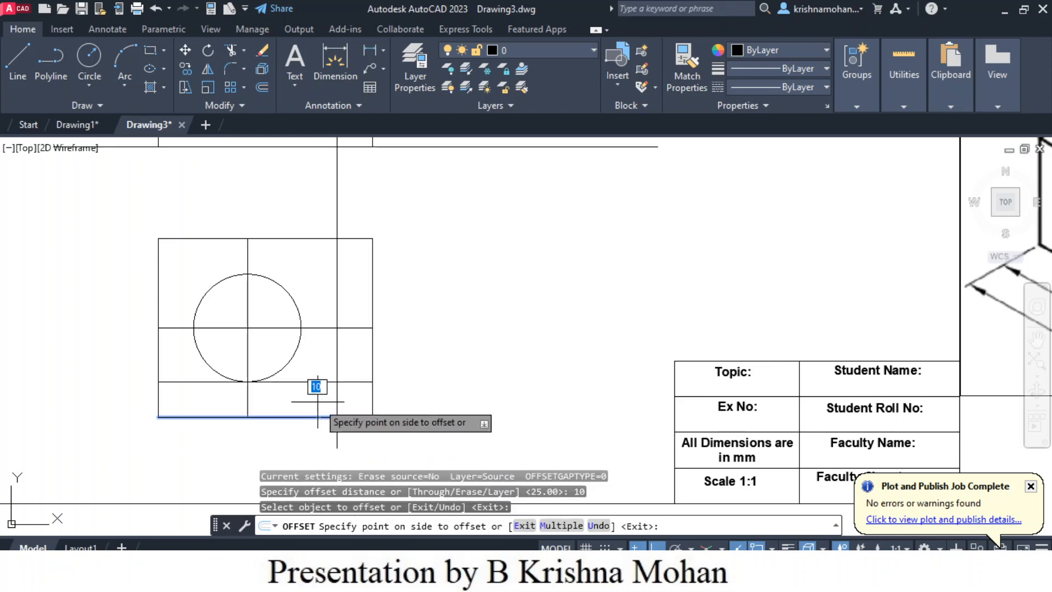
click(317, 401)
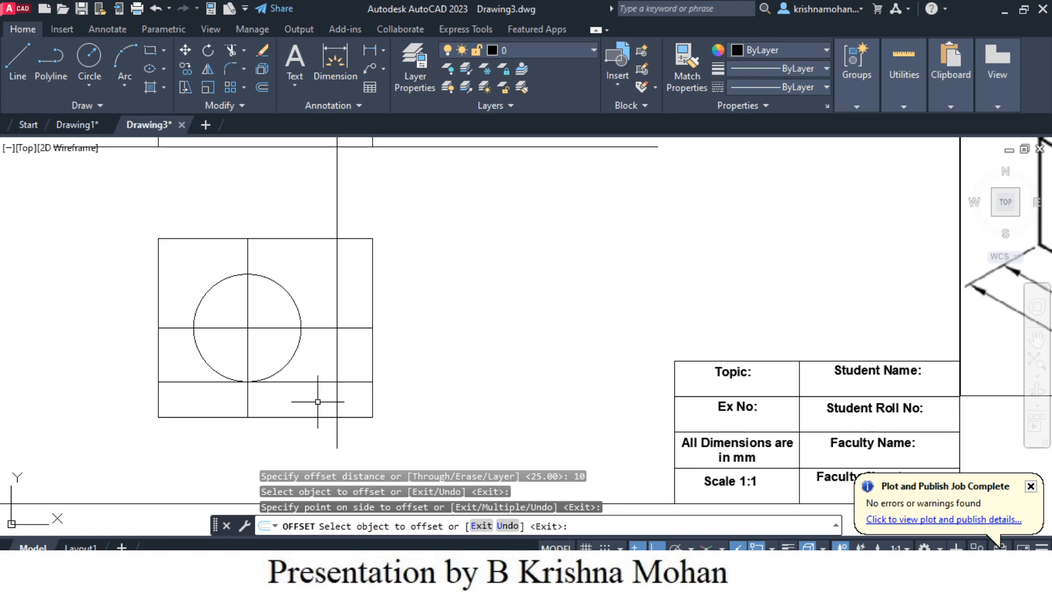
key(Escape)
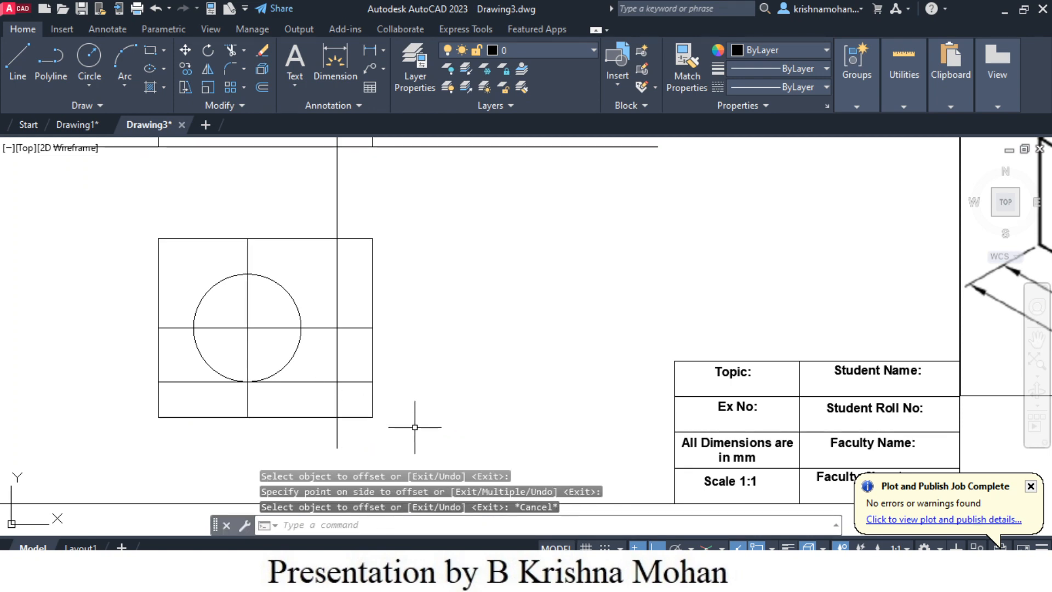
- Trim the top view to form the lower-right corner notch, removing the corner edges, the projection line's overhang and the offset line left of the notch
scroll(408, 428, down, 2)
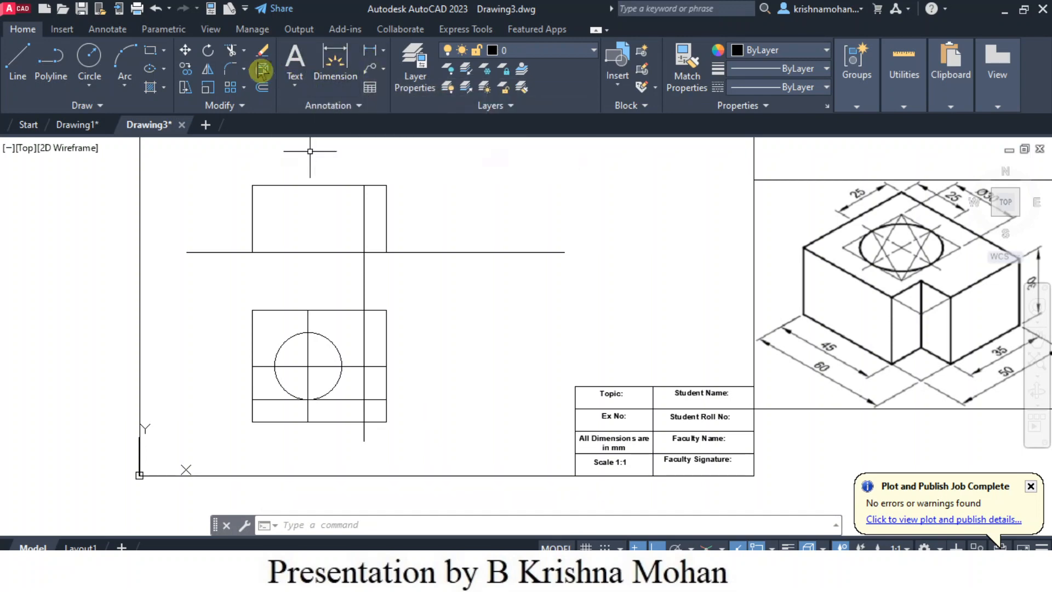
click(226, 57)
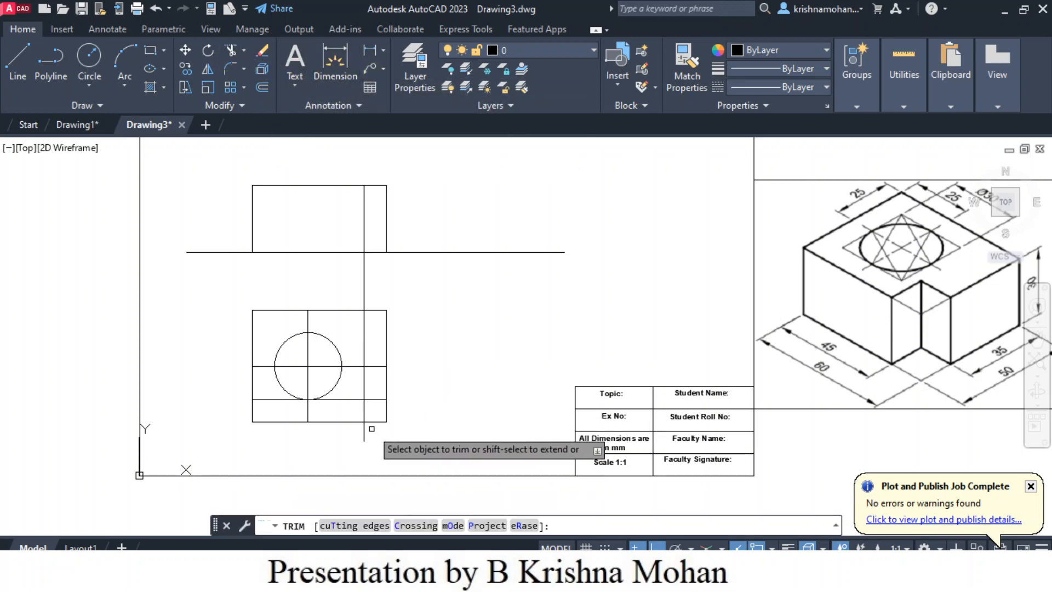
click(386, 411)
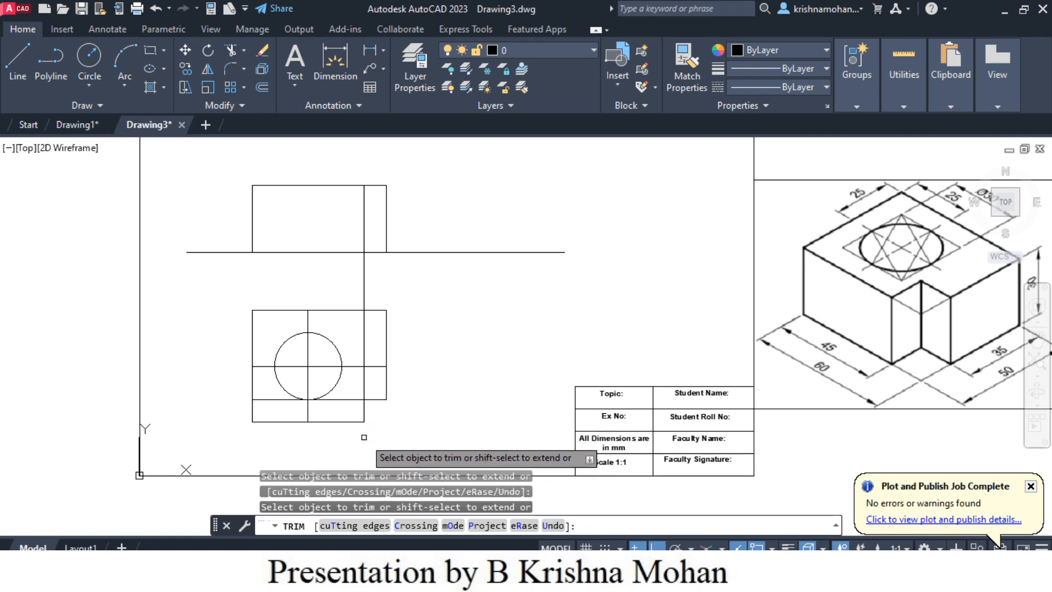
click(364, 436)
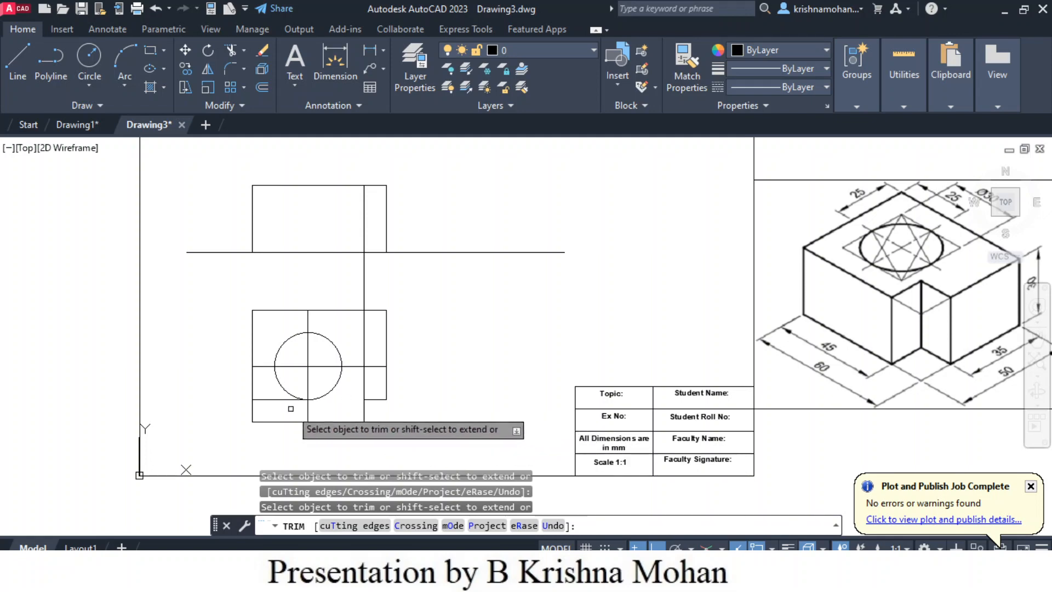
click(277, 399)
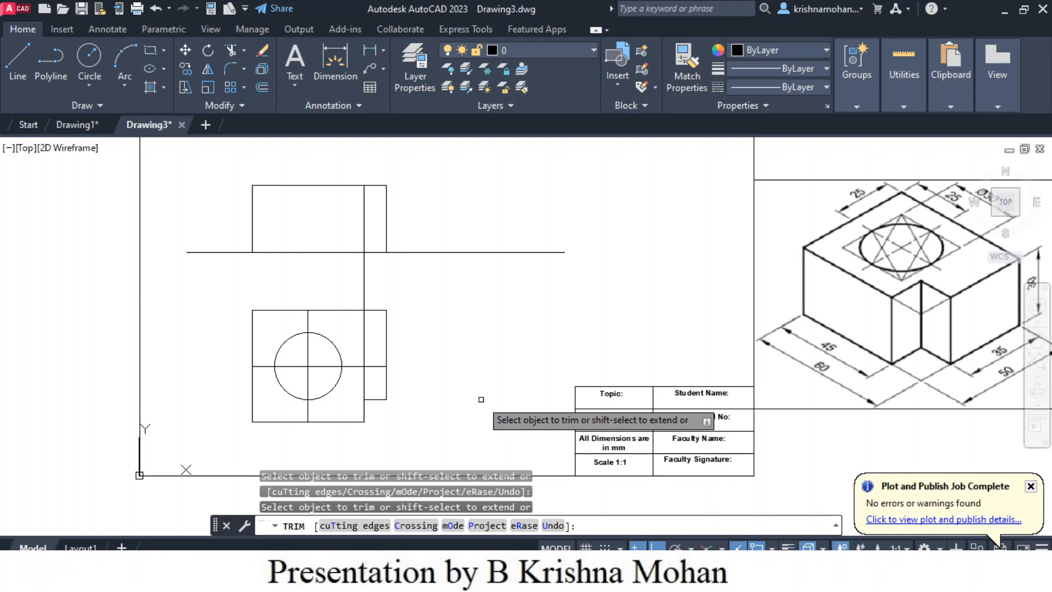
key(Escape)
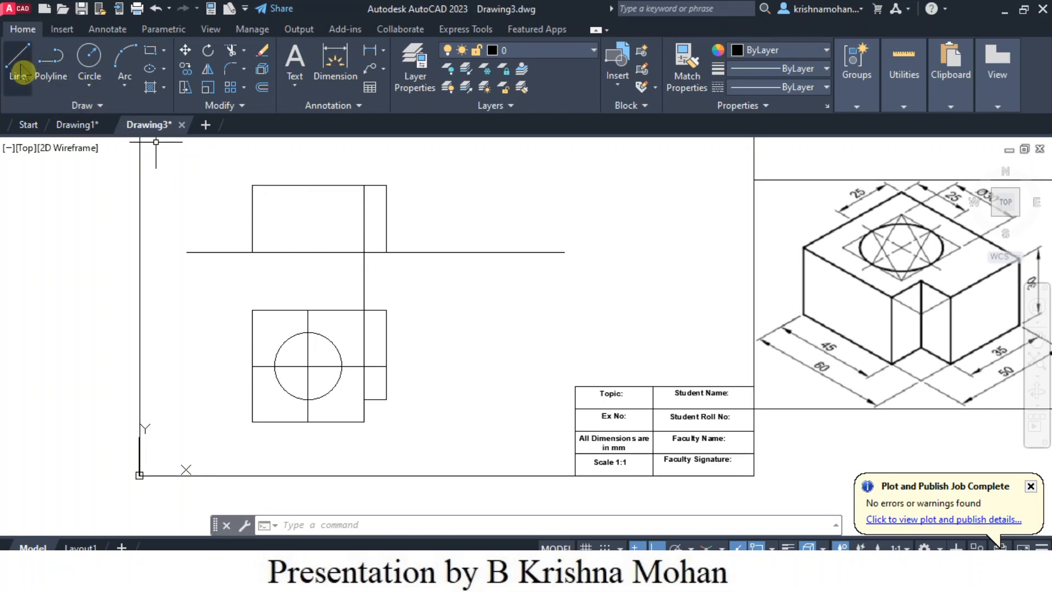
- Draw vertical projection lines from the circle's left and right quadrants in the top view up to just above the reference line
click(17, 61)
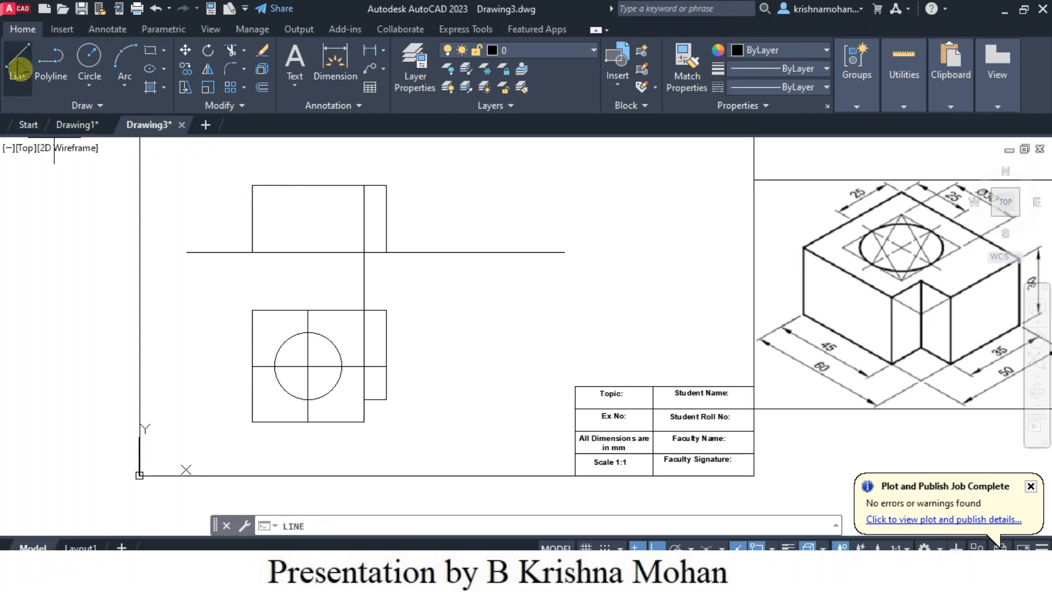
click(274, 366)
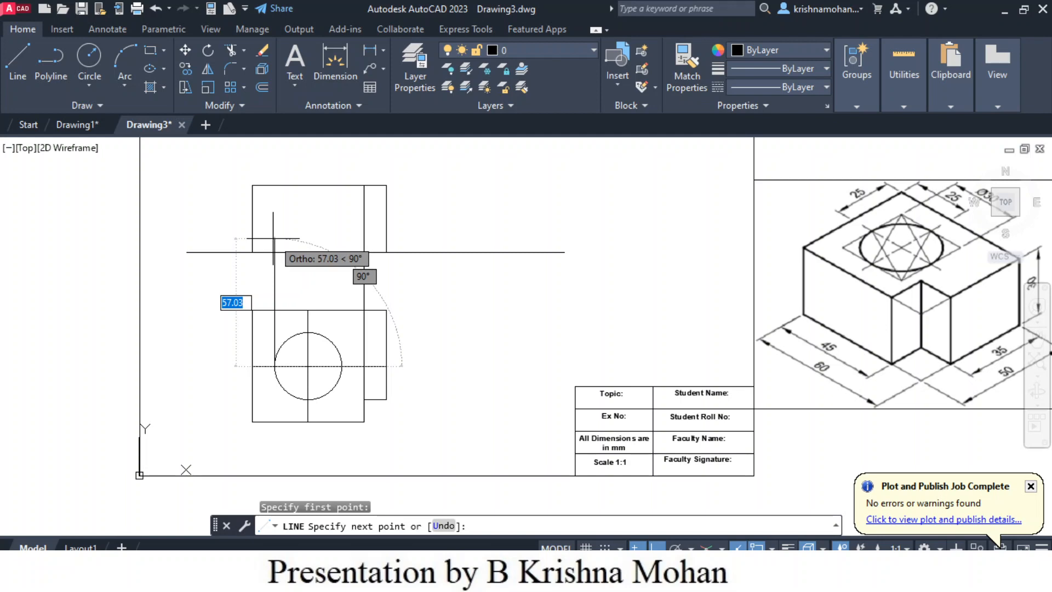
click(273, 239)
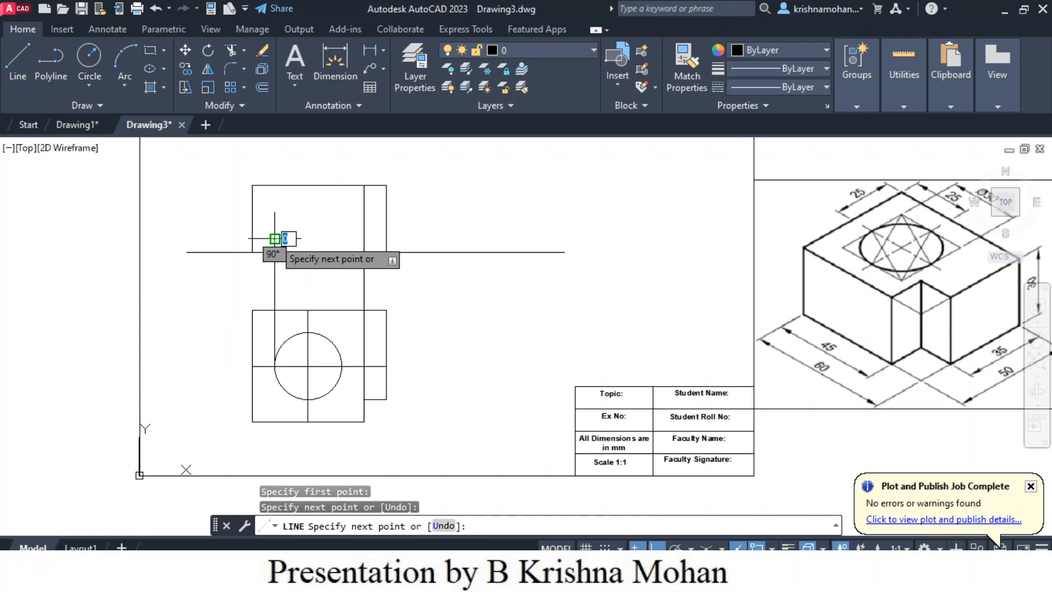
key(Escape)
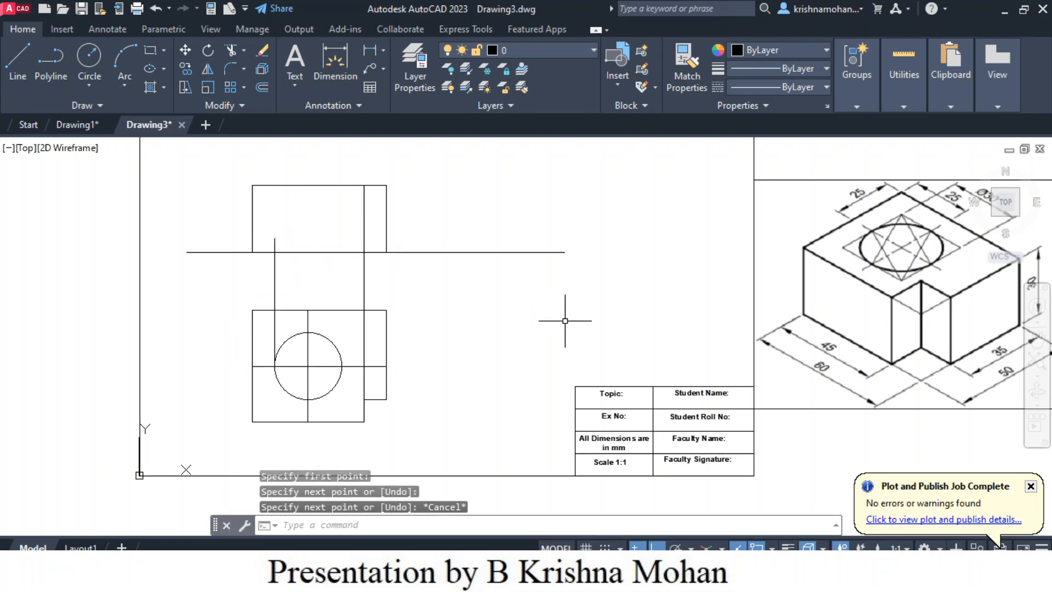
key(Return)
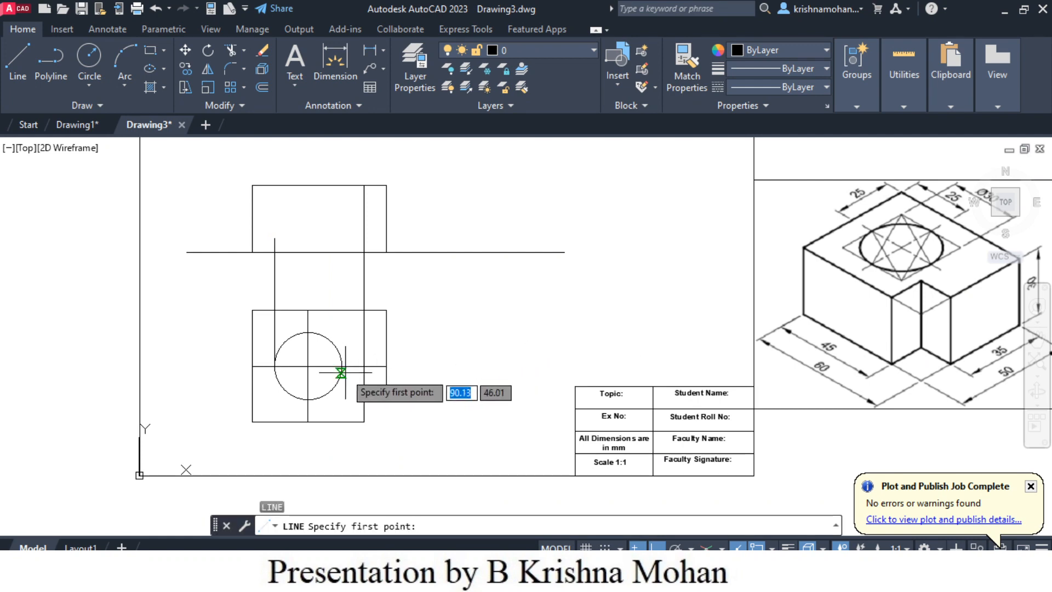
click(341, 366)
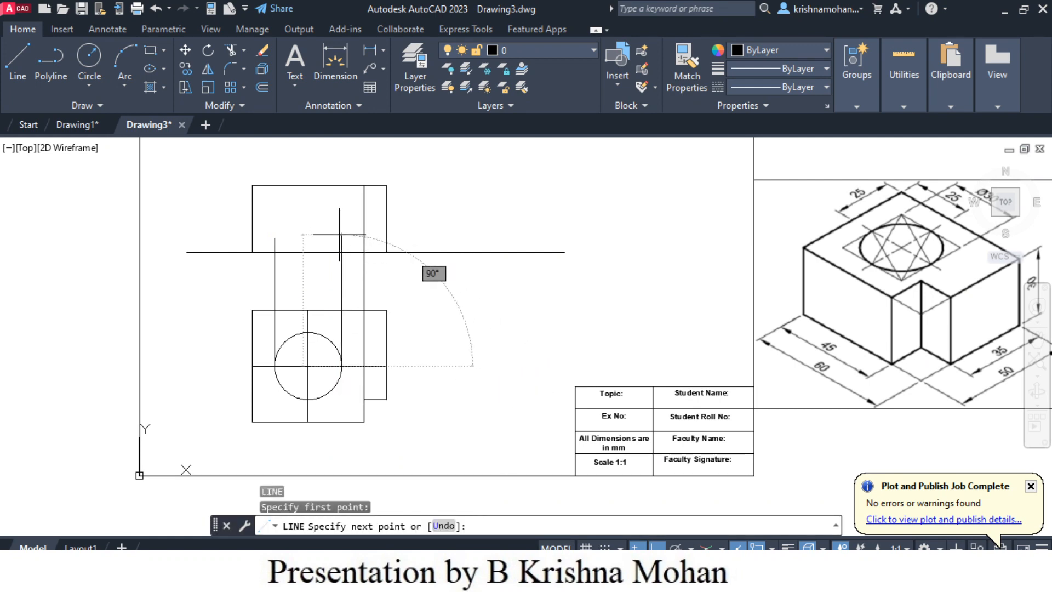
click(342, 234)
key(Escape)
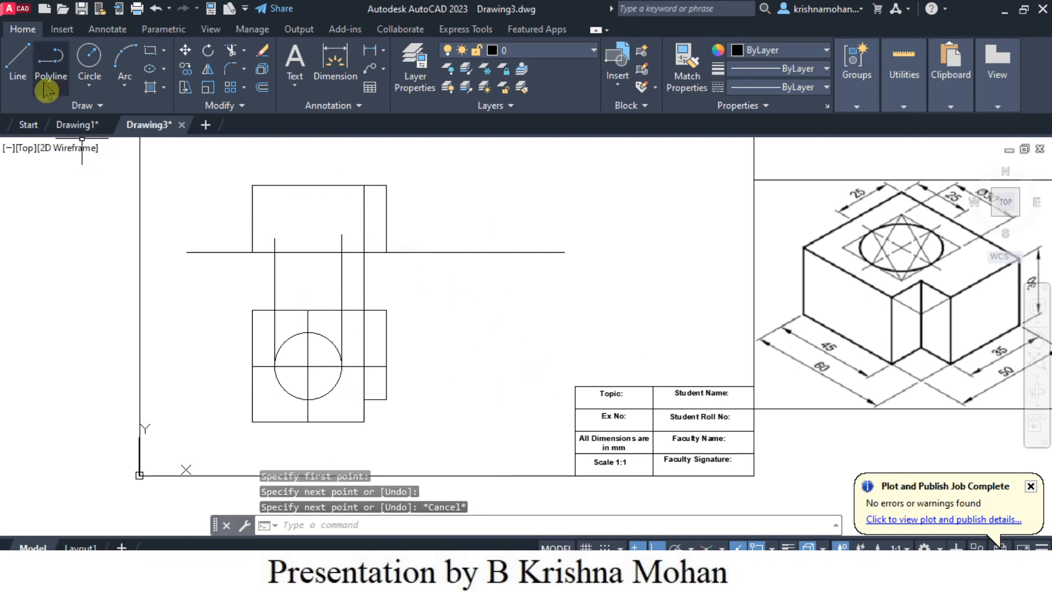
- Trim the overhangs of both circle projection lines above the reference line
click(232, 52)
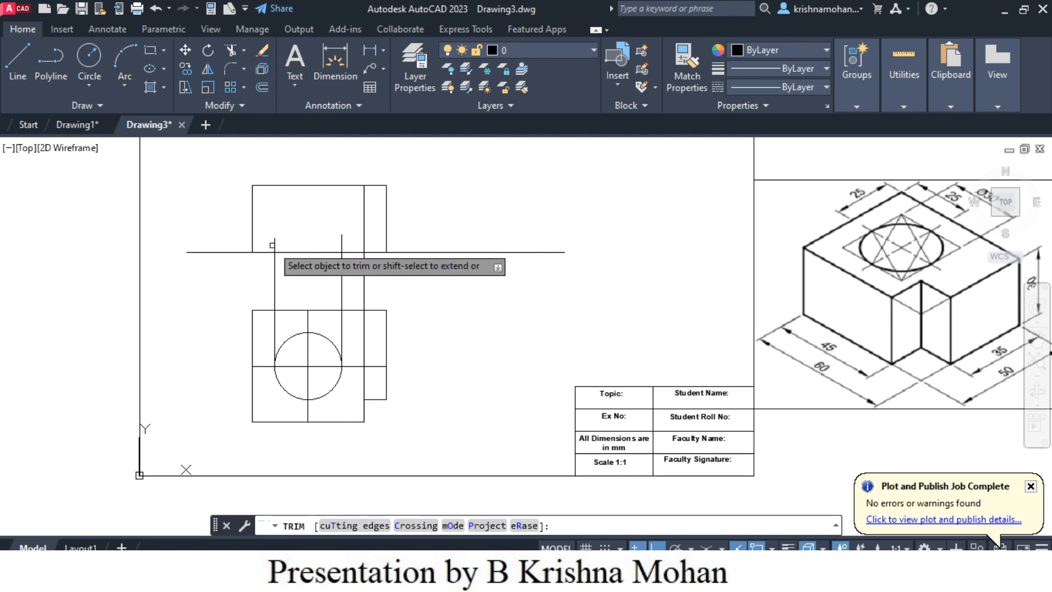
click(274, 242)
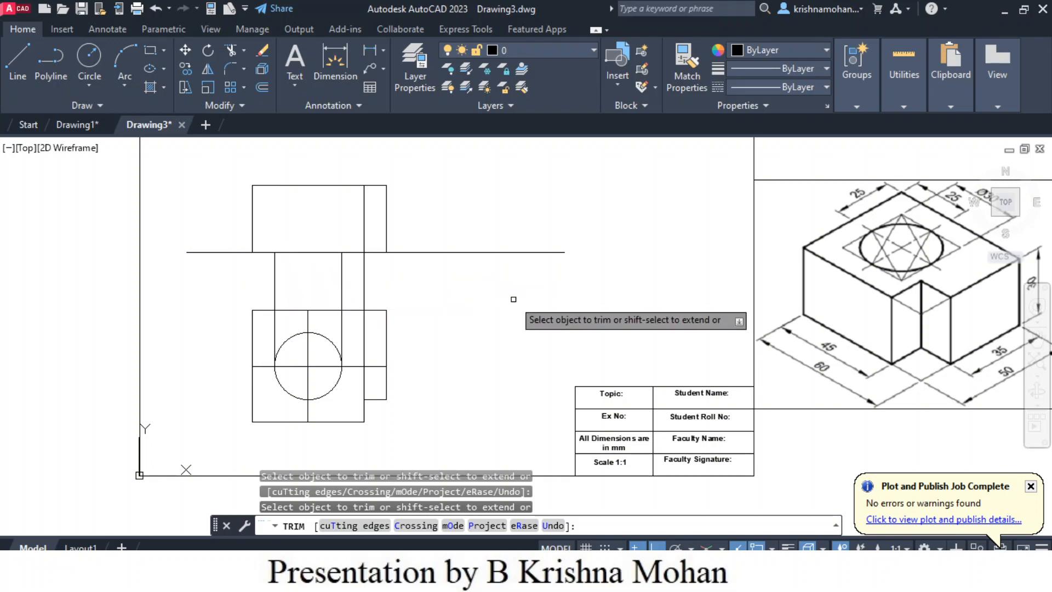
key(Escape)
- Draw vertical lines from the upper ends of both circle projection lines through the front view and trim them at its top edge
click(18, 66)
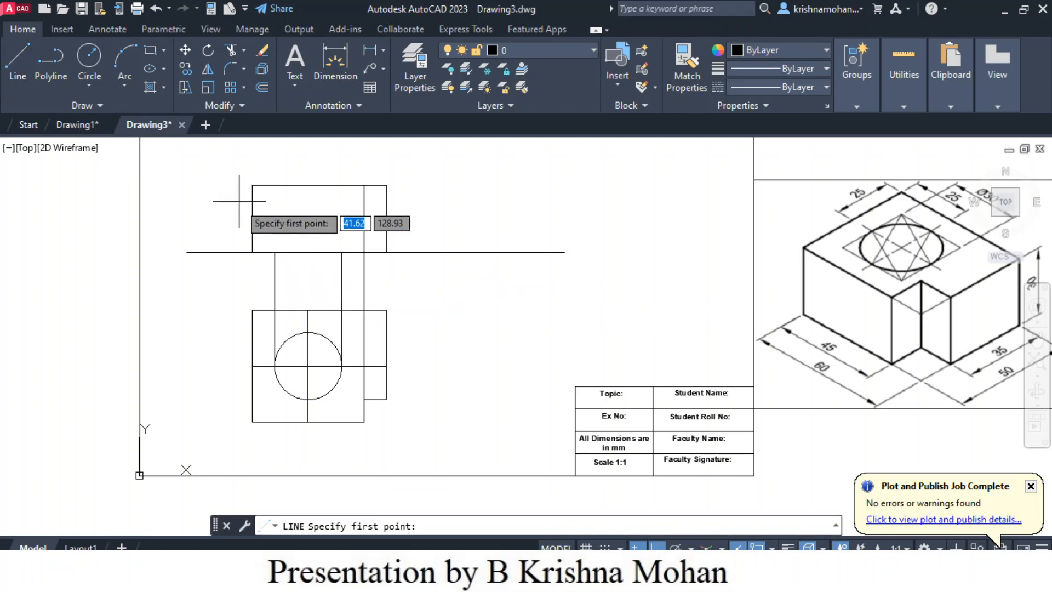
click(274, 253)
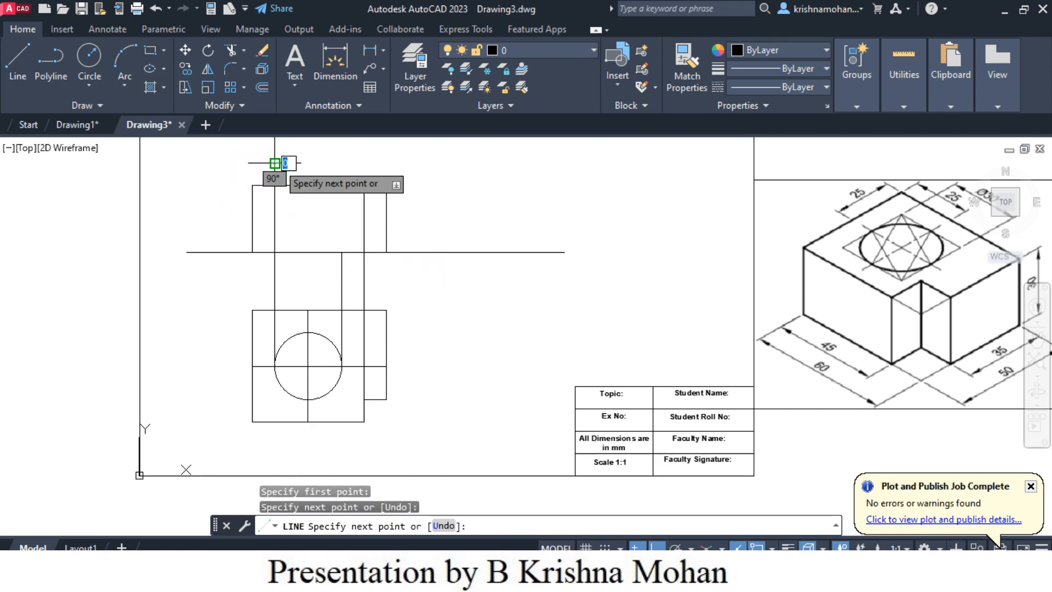
key(Escape)
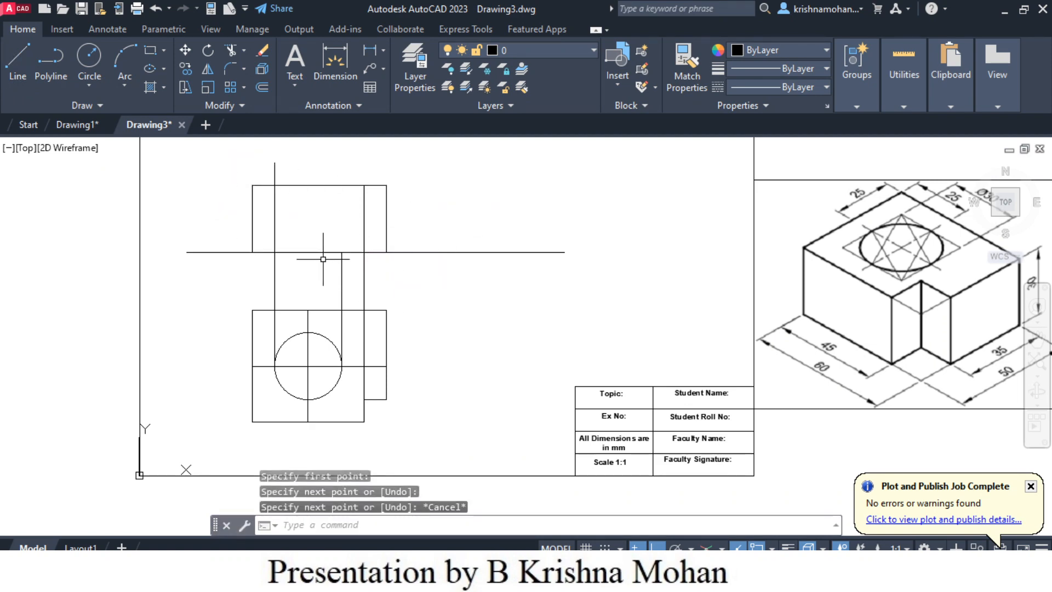
key(space)
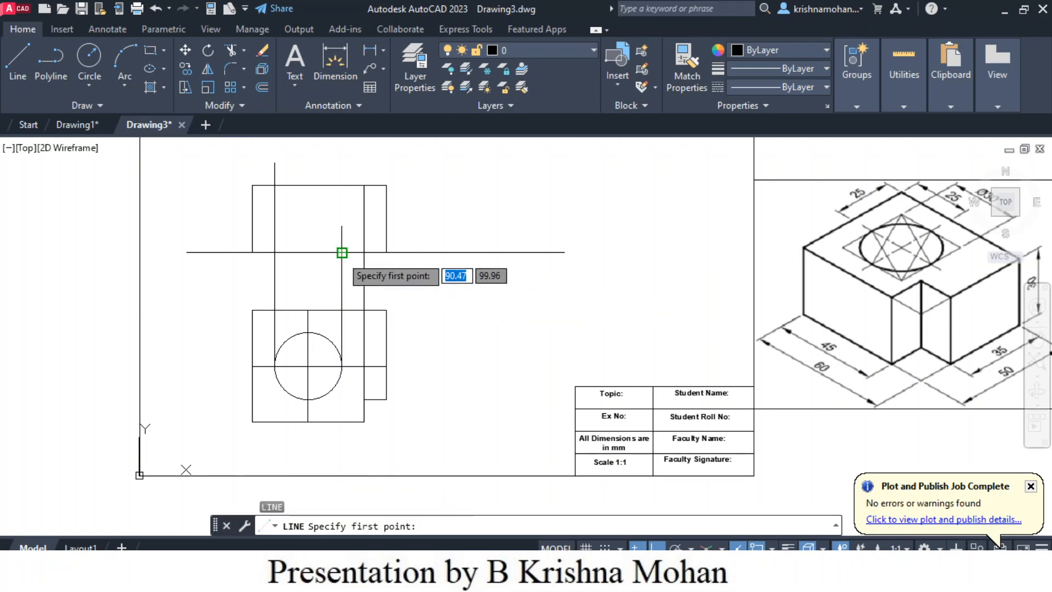
click(341, 253)
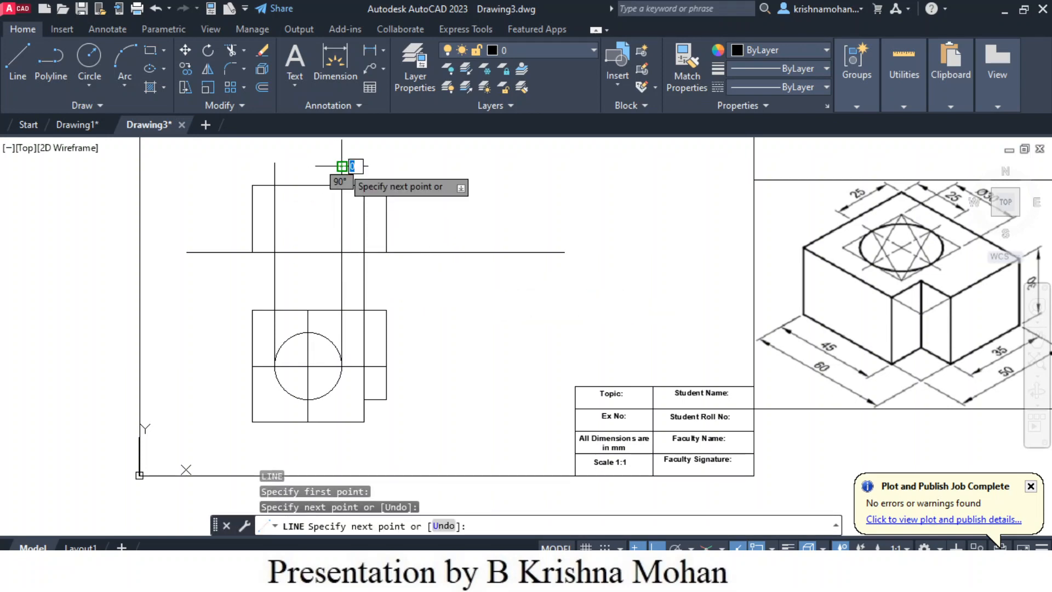
key(Escape)
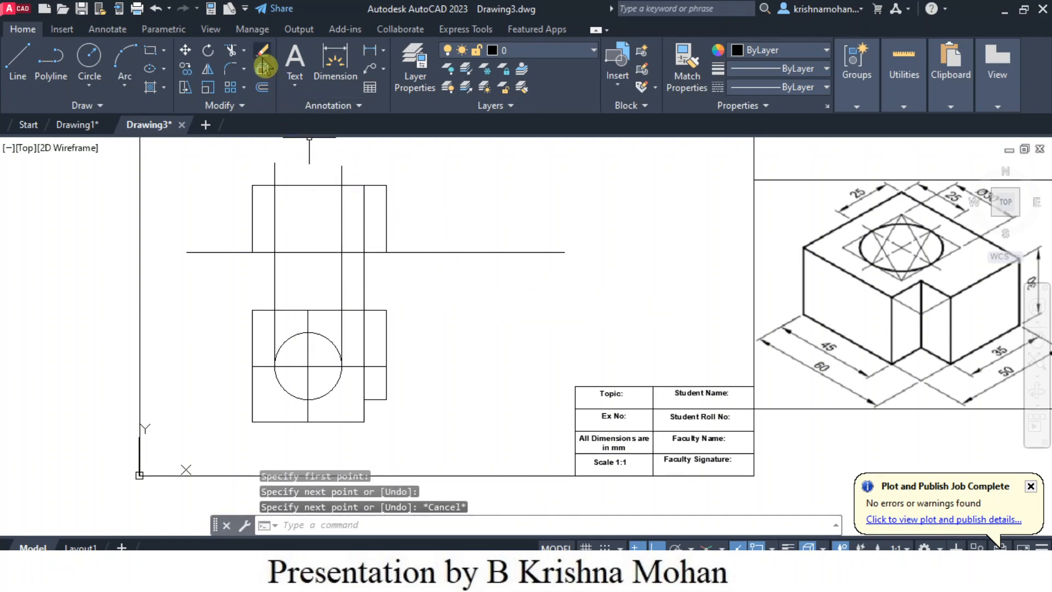
click(231, 54)
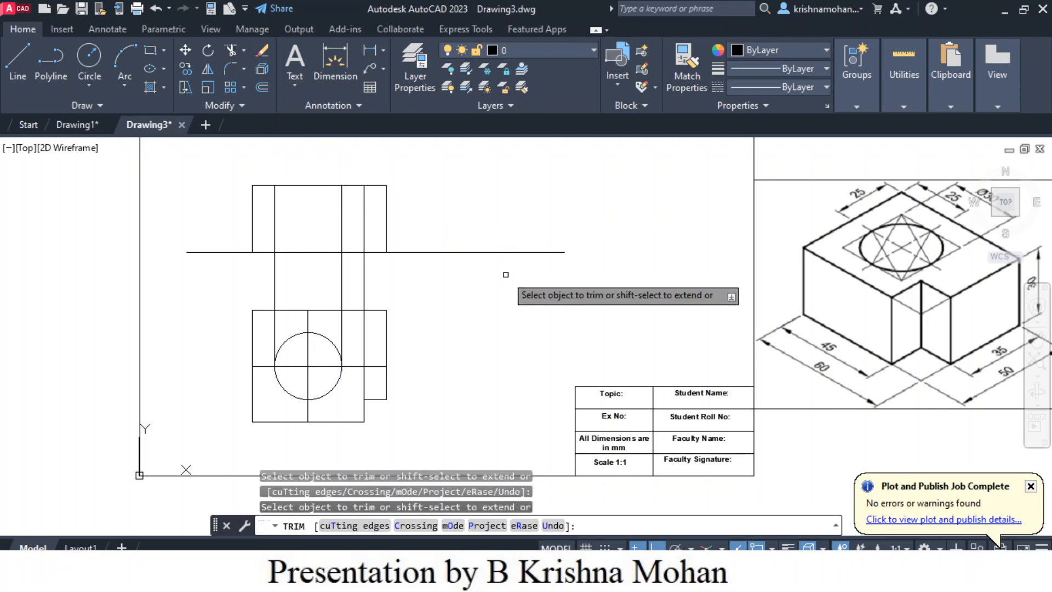
key(Escape)
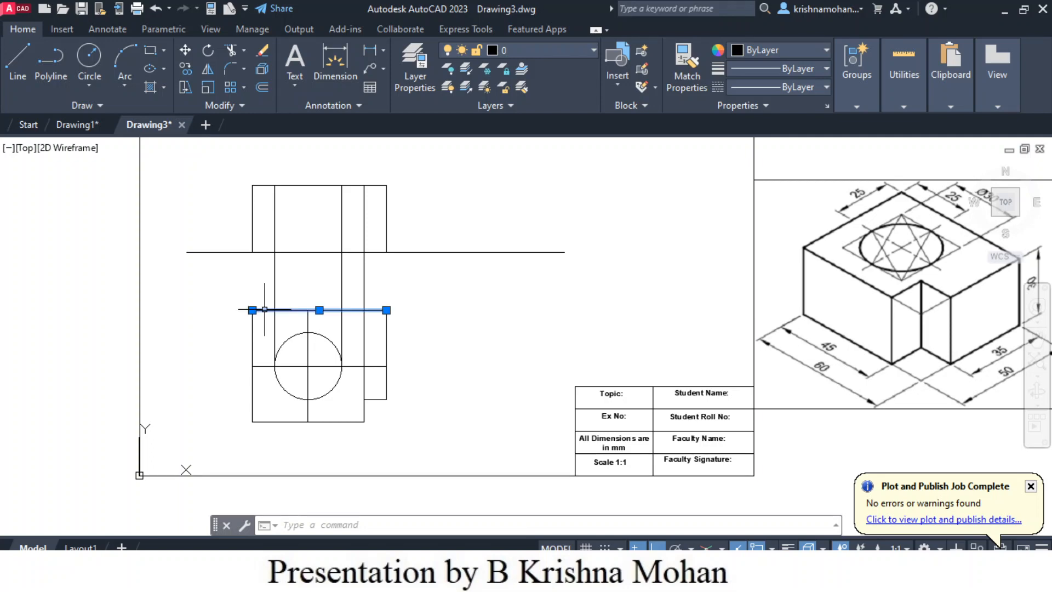
- Assign the front view's outline and notch edge, the circle, and the top view's outline except the notch's vertical edge to the Object layer
click(262, 310)
click(253, 334)
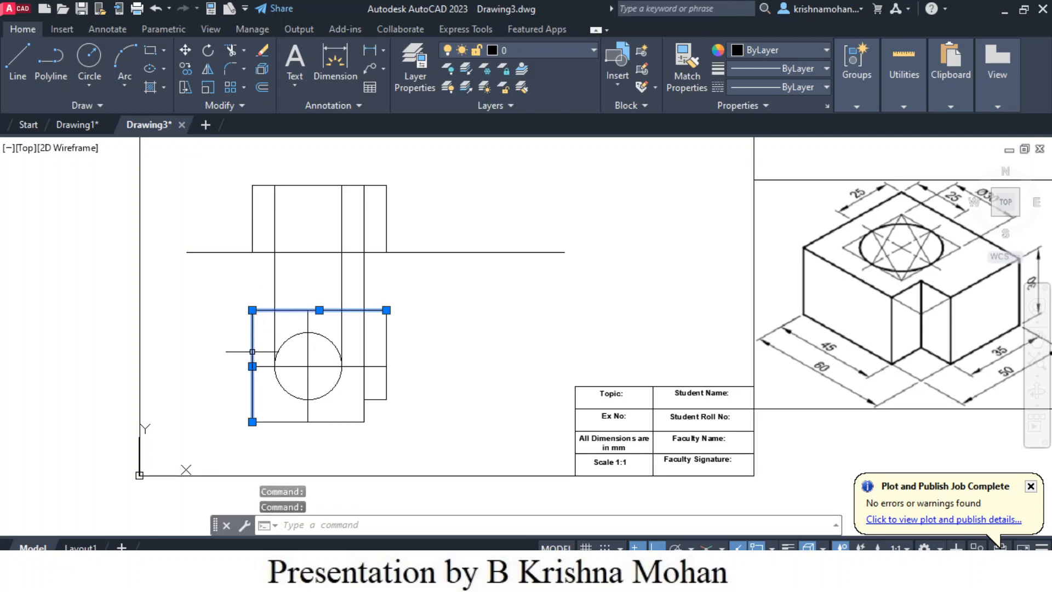
click(272, 420)
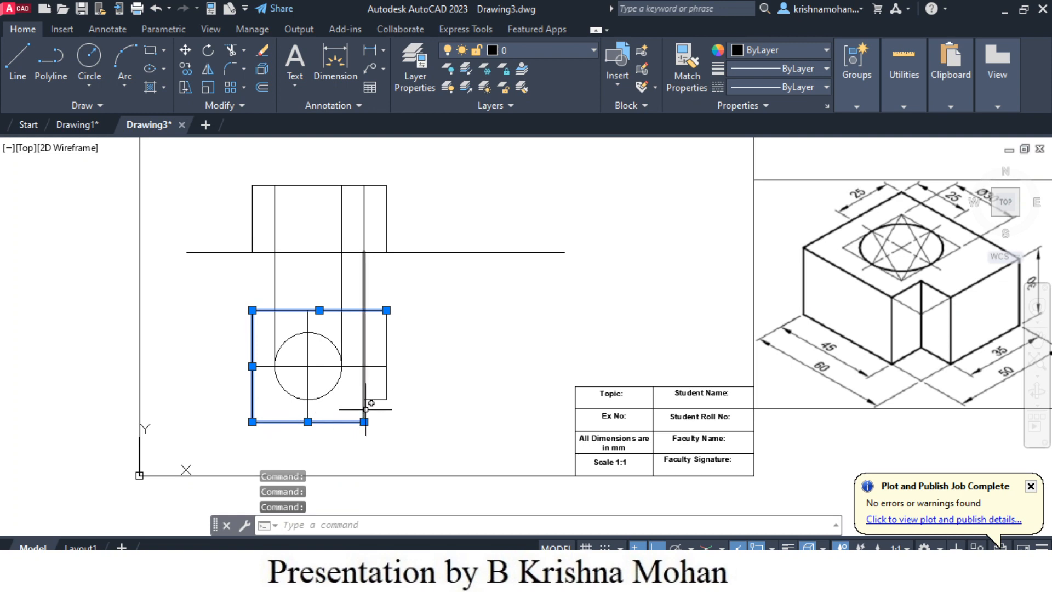
click(390, 390)
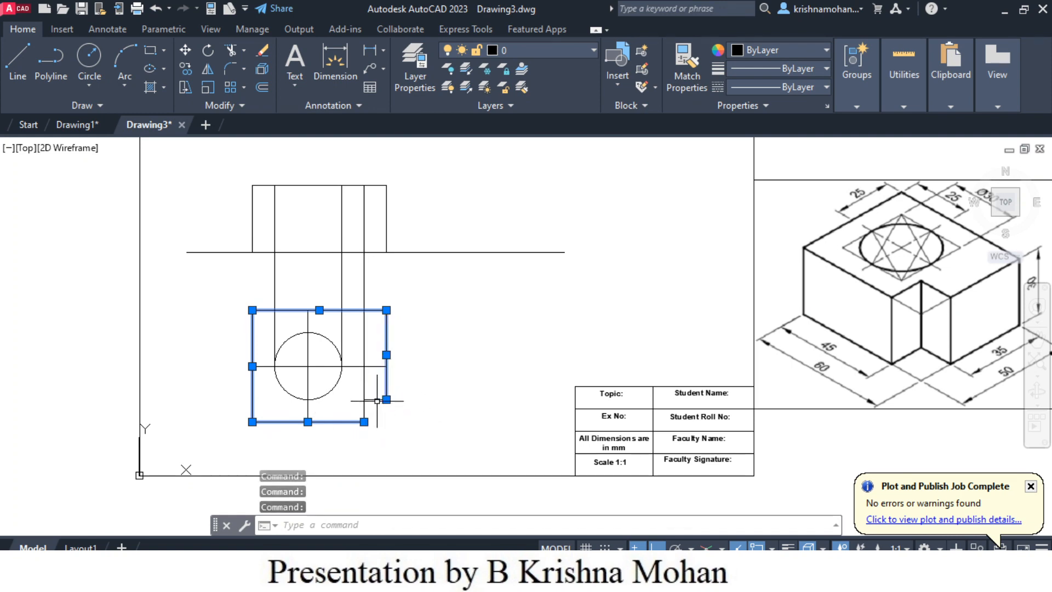
scroll(451, 422, down, 2)
scroll(403, 423, up, 8)
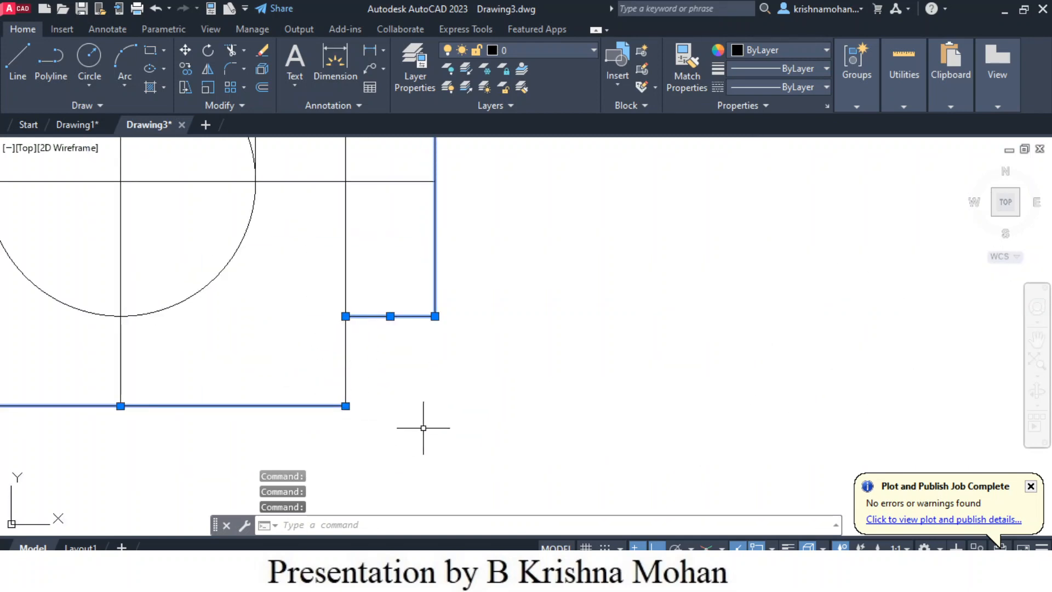
scroll(426, 427, down, 4)
scroll(484, 427, down, 3)
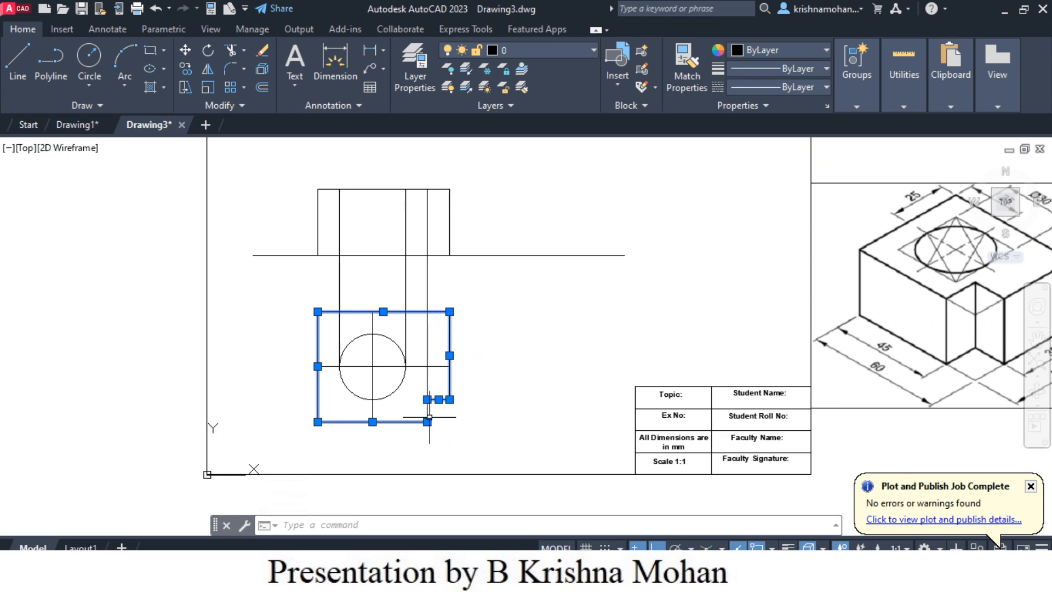
click(395, 390)
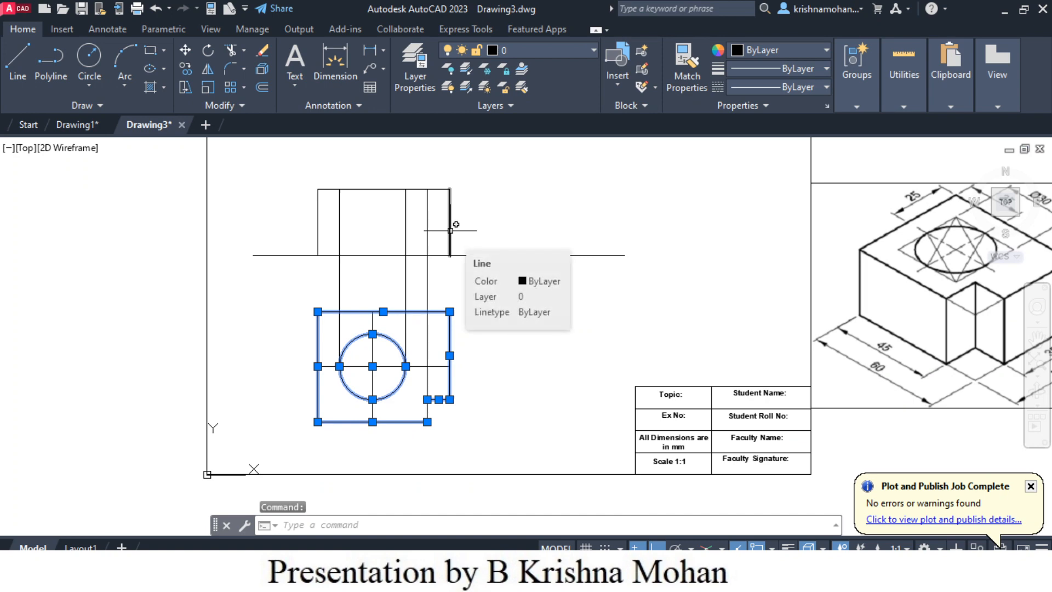
click(450, 230)
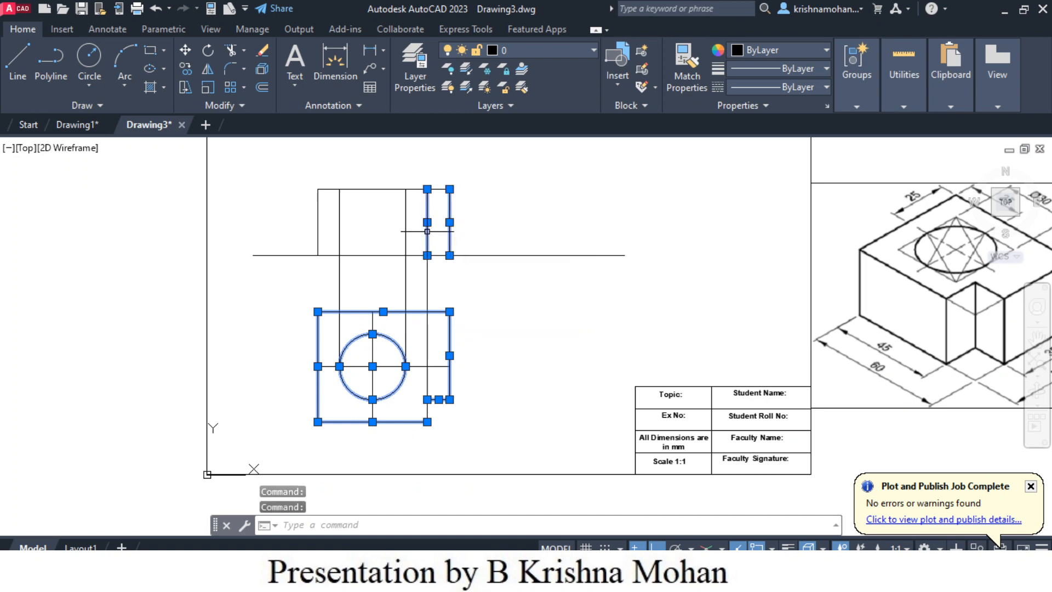
click(427, 231)
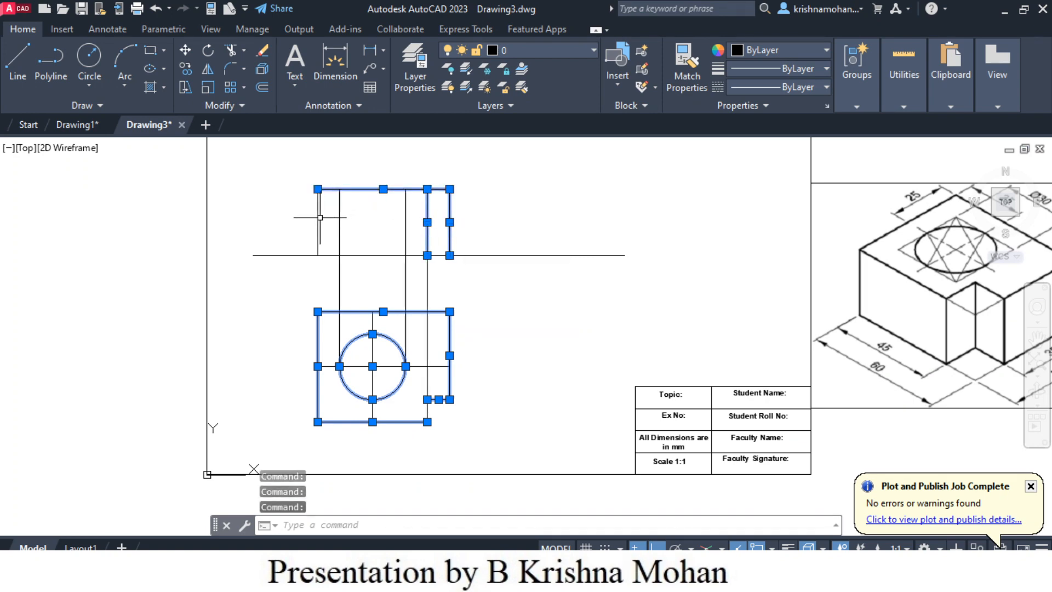
click(338, 256)
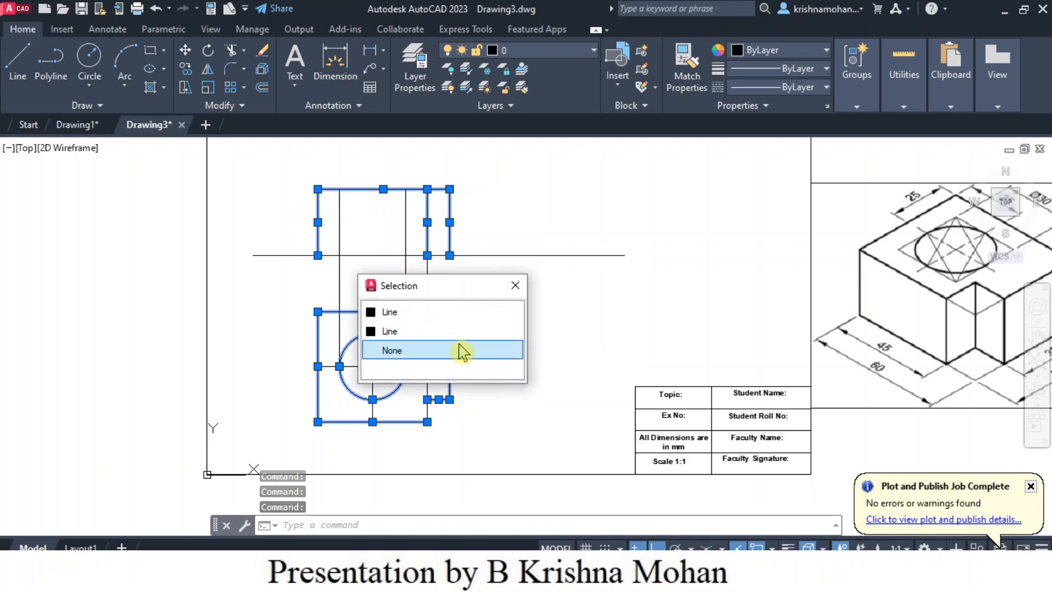
click(436, 313)
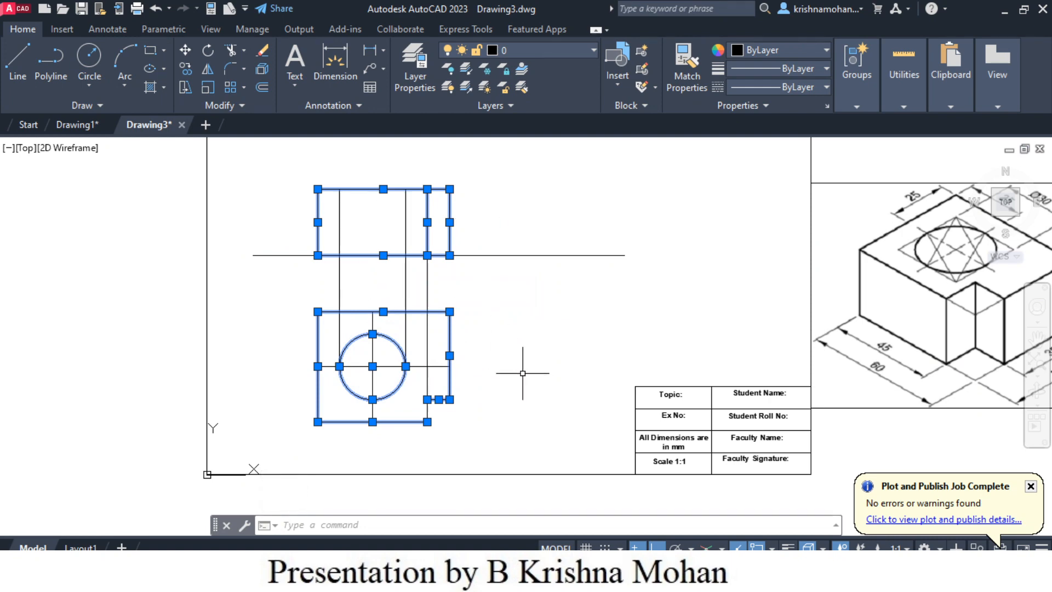
scroll(462, 416, up, 4)
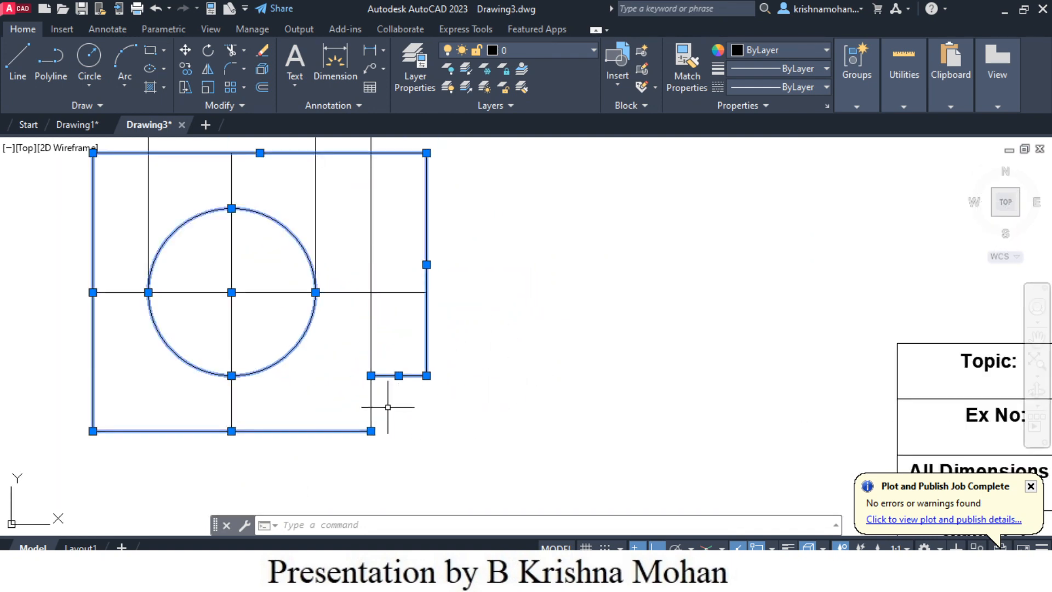
scroll(531, 393, down, 2)
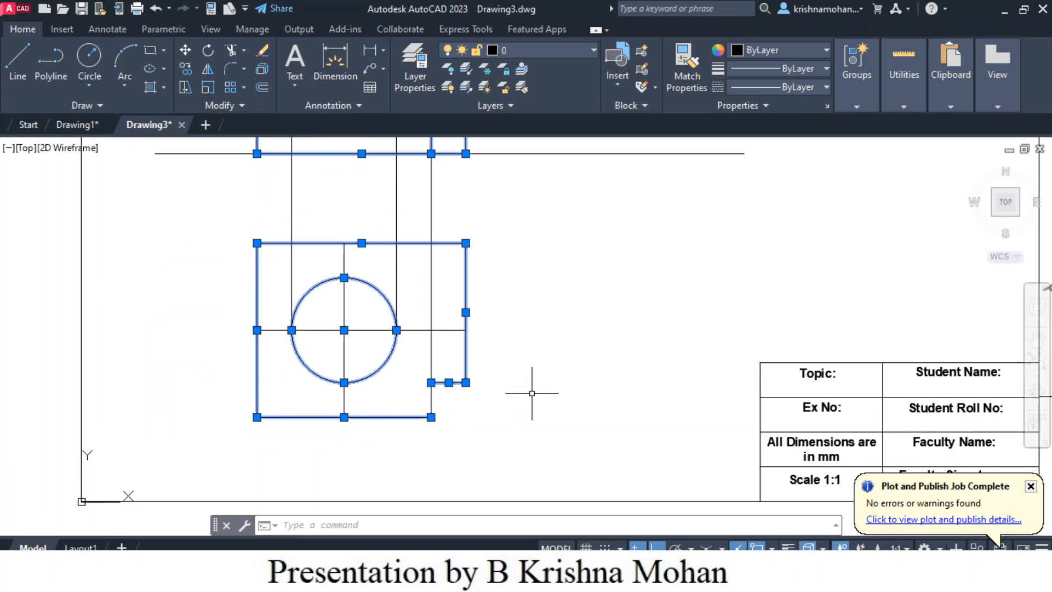
scroll(531, 393, down, 2)
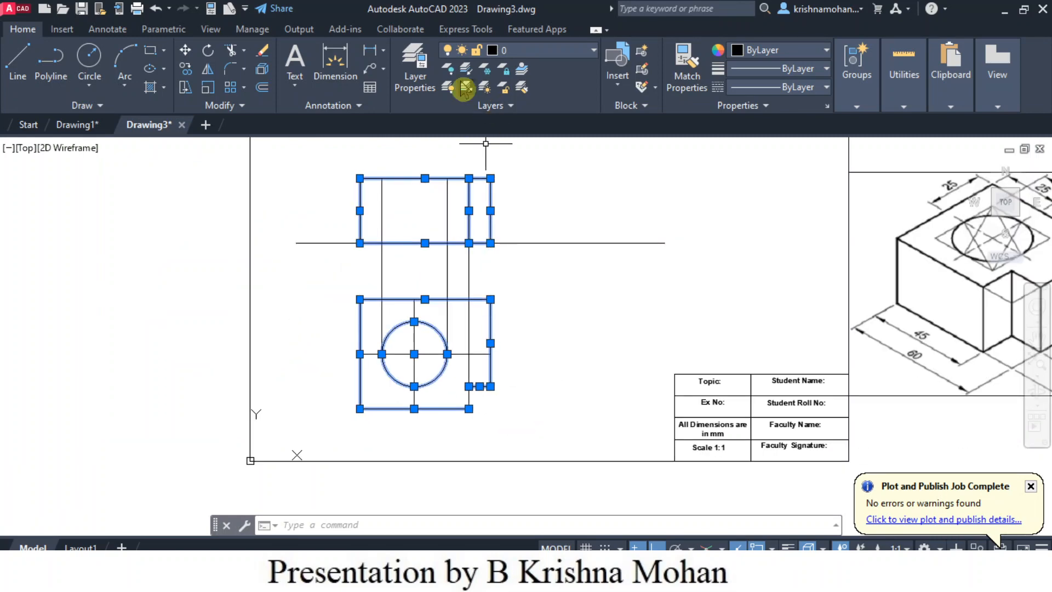
click(594, 51)
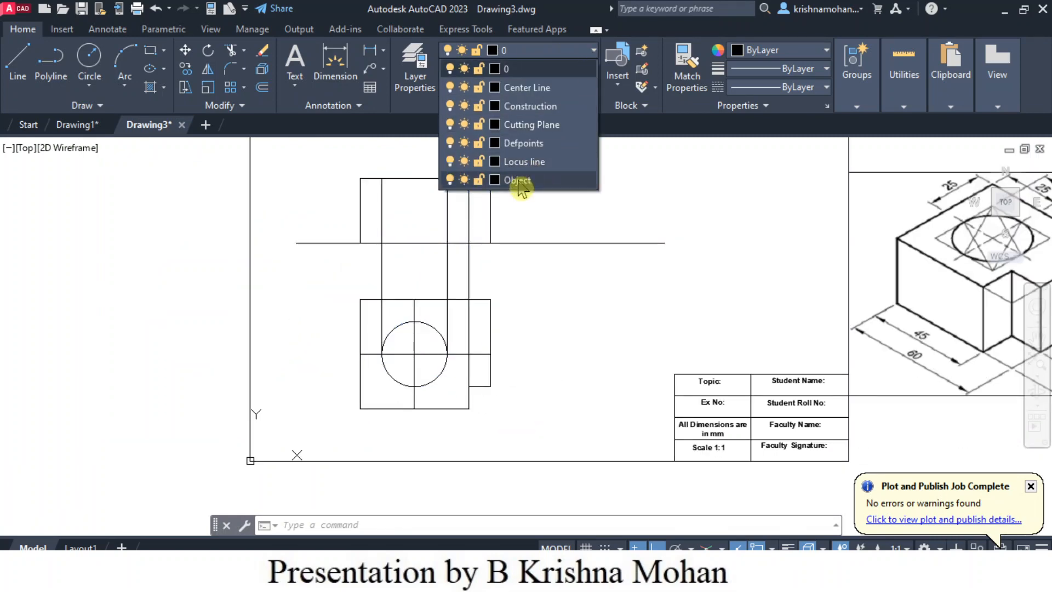
click(518, 181)
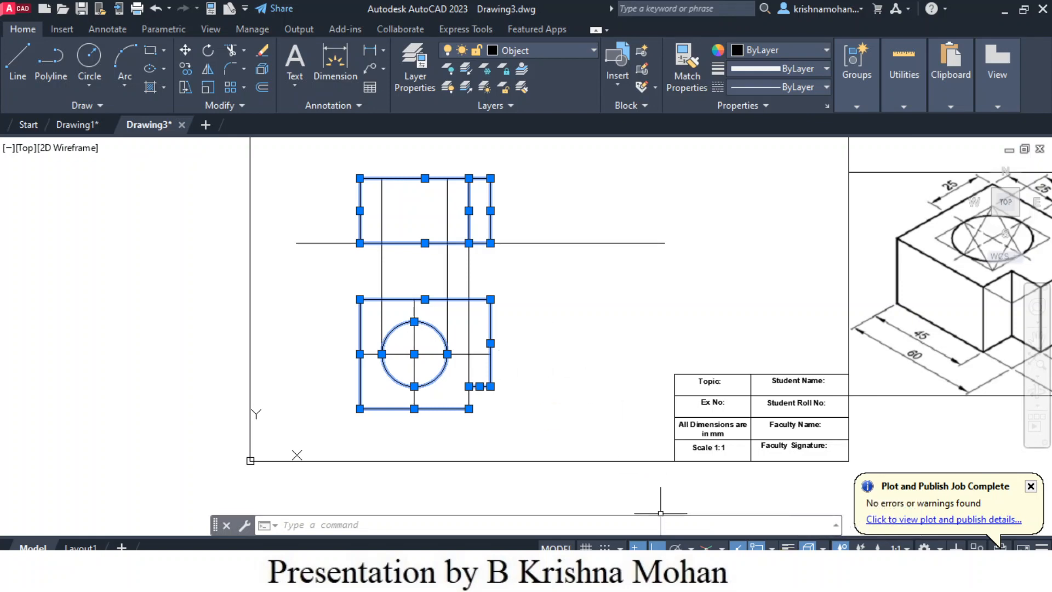
- Turn on the lineweight display and clear the selection
click(789, 547)
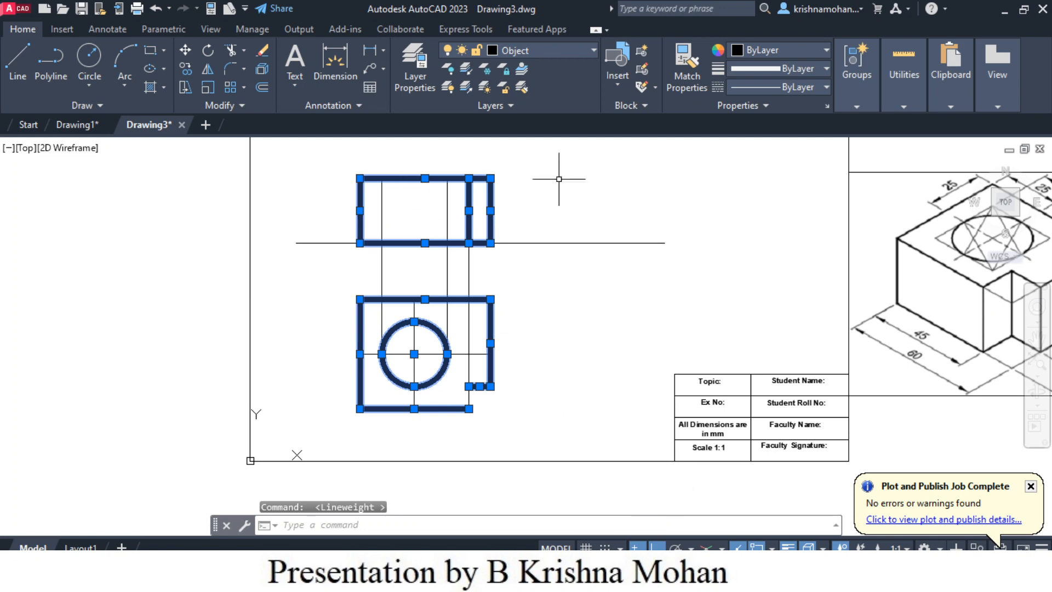
key(Escape)
key(Escape)
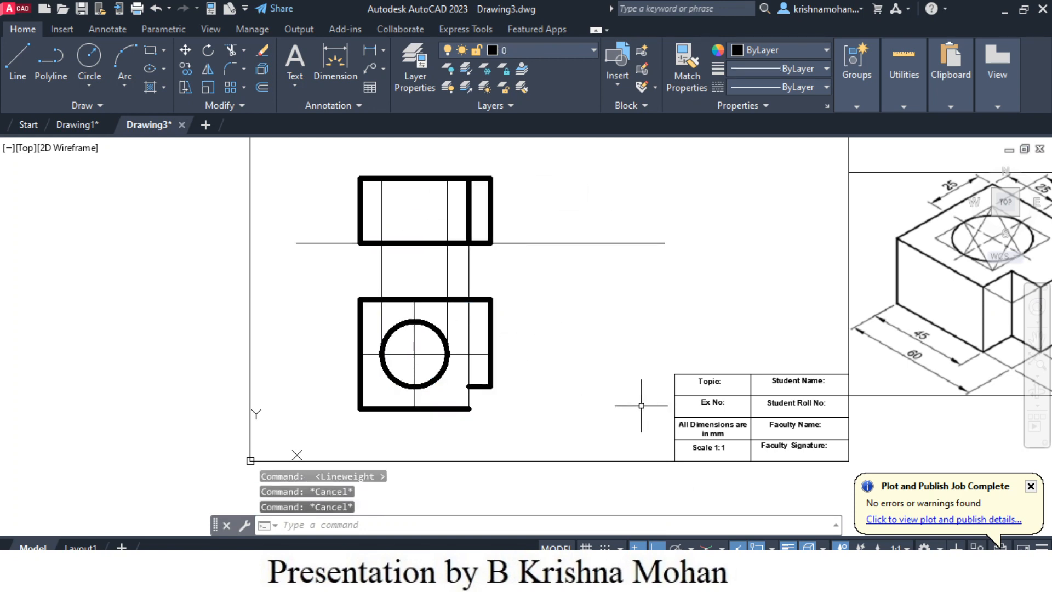
scroll(474, 392, up, 4)
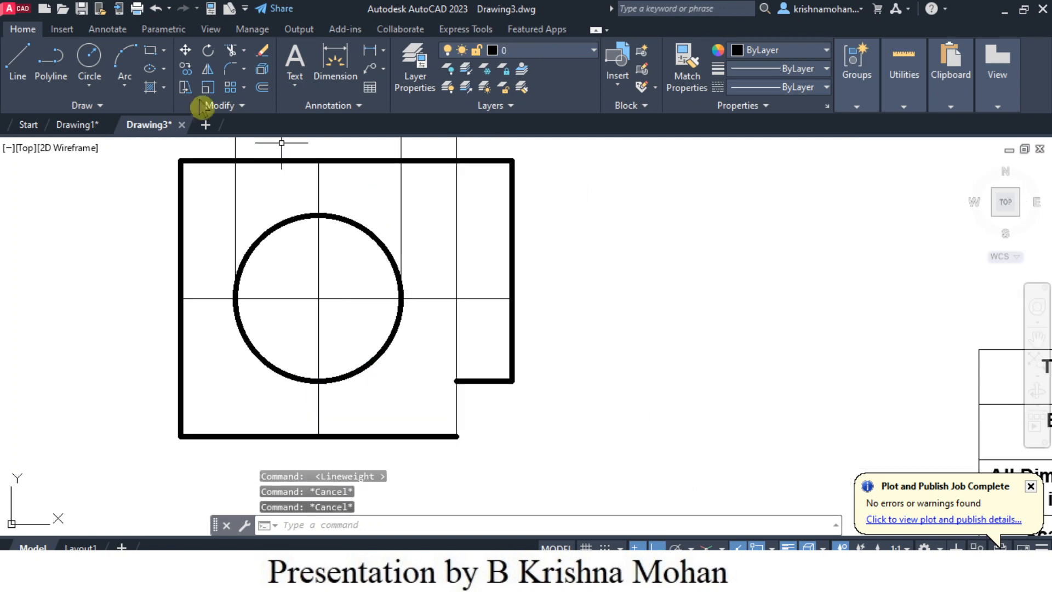
- Draw a vertical line along the top view's notch from its inner corner down to the outline's bottom edge
click(18, 60)
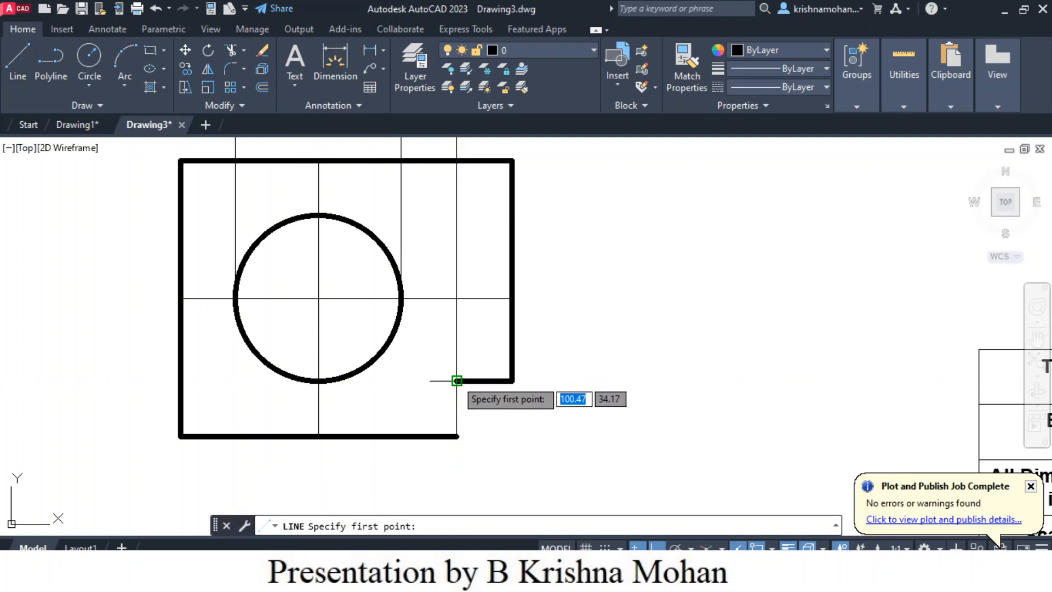
click(457, 380)
click(457, 436)
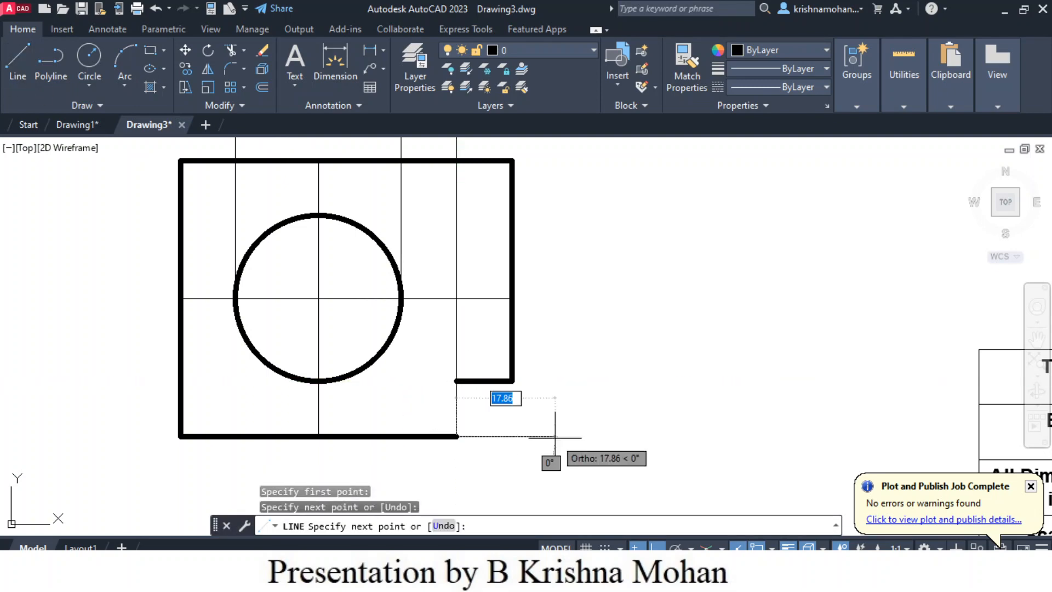
key(Escape)
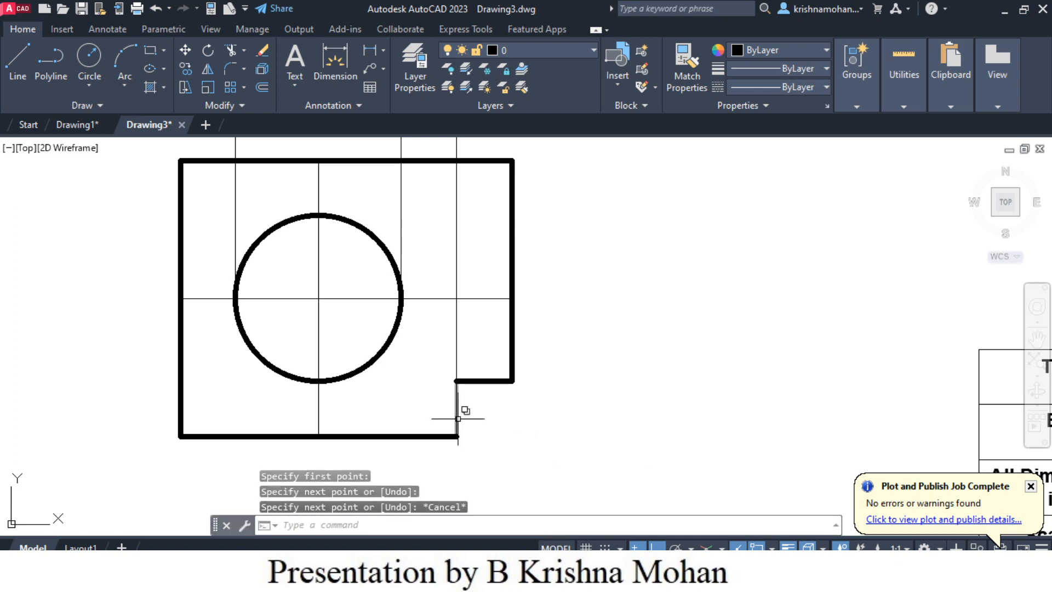
- Assign the new vertical notch edge in the top view to the Object layer and clear the selection
click(458, 419)
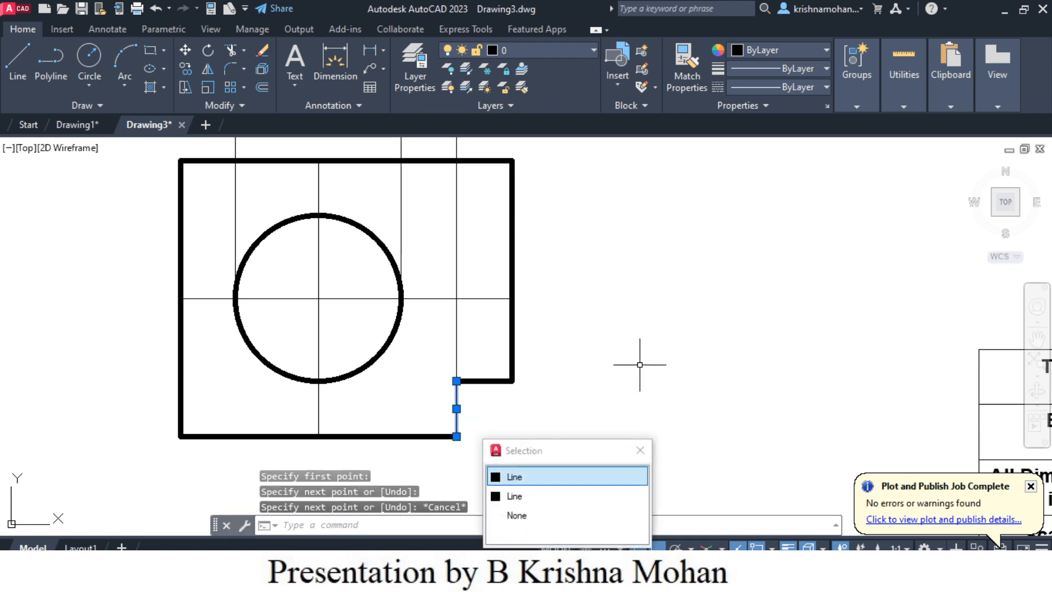
click(594, 51)
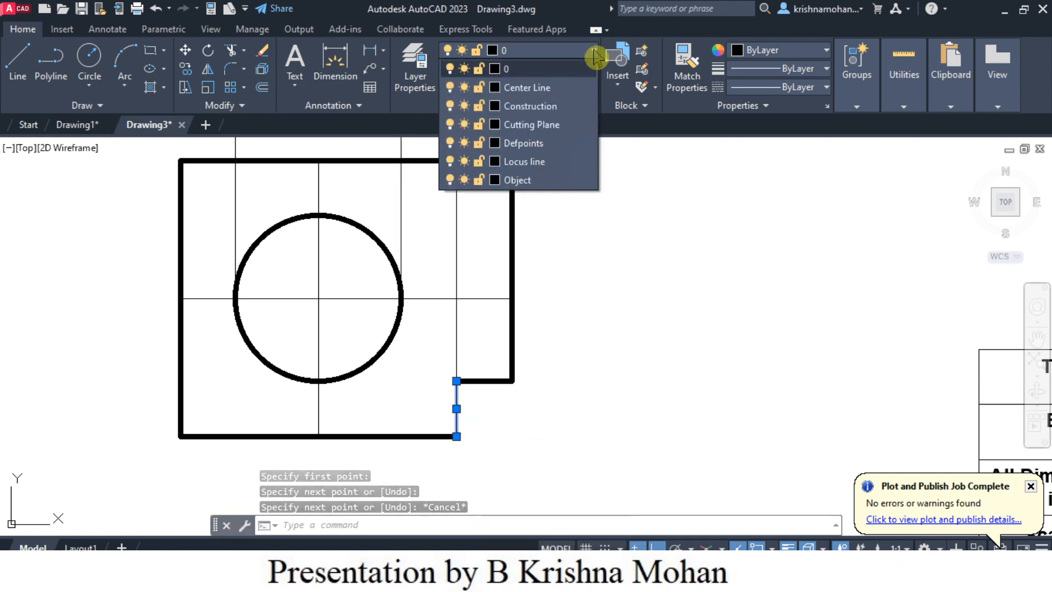
click(524, 182)
scroll(699, 425, up, 2)
scroll(699, 425, down, 4)
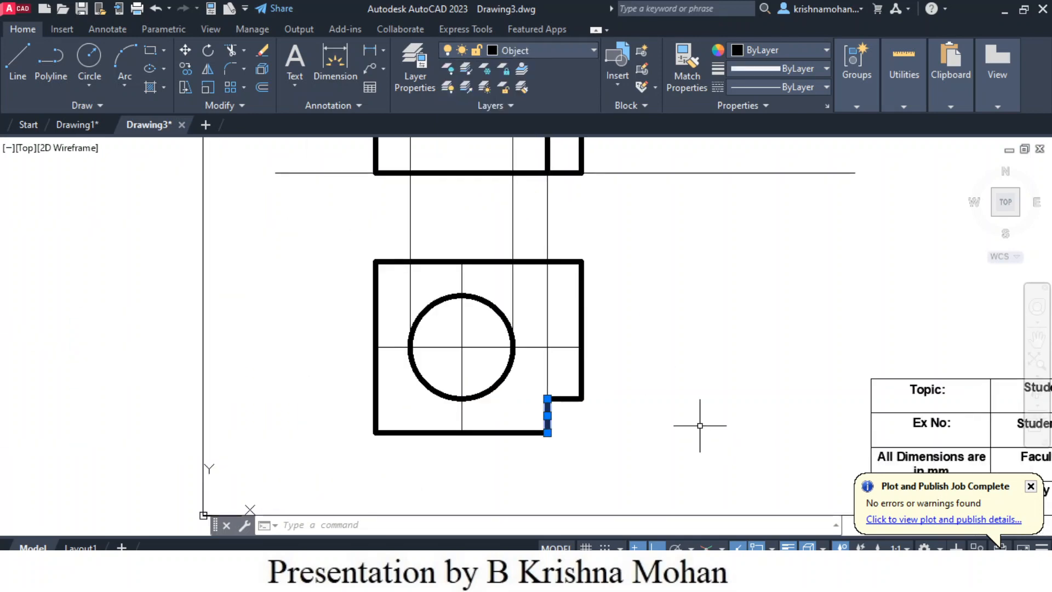
scroll(699, 425, down, 2)
scroll(699, 423, up, 2)
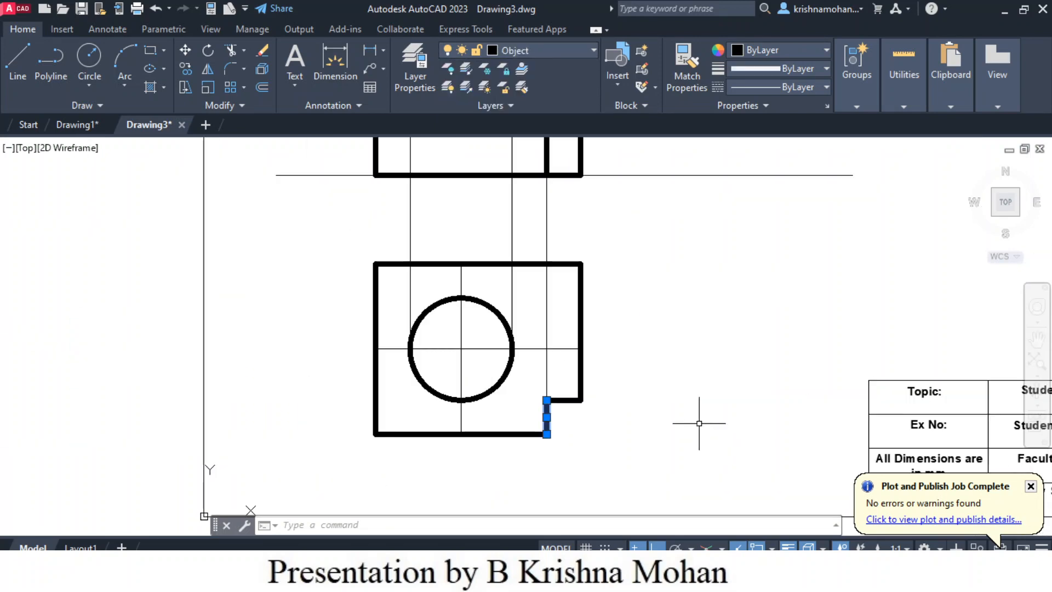
key(Escape)
scroll(696, 413, down, 2)
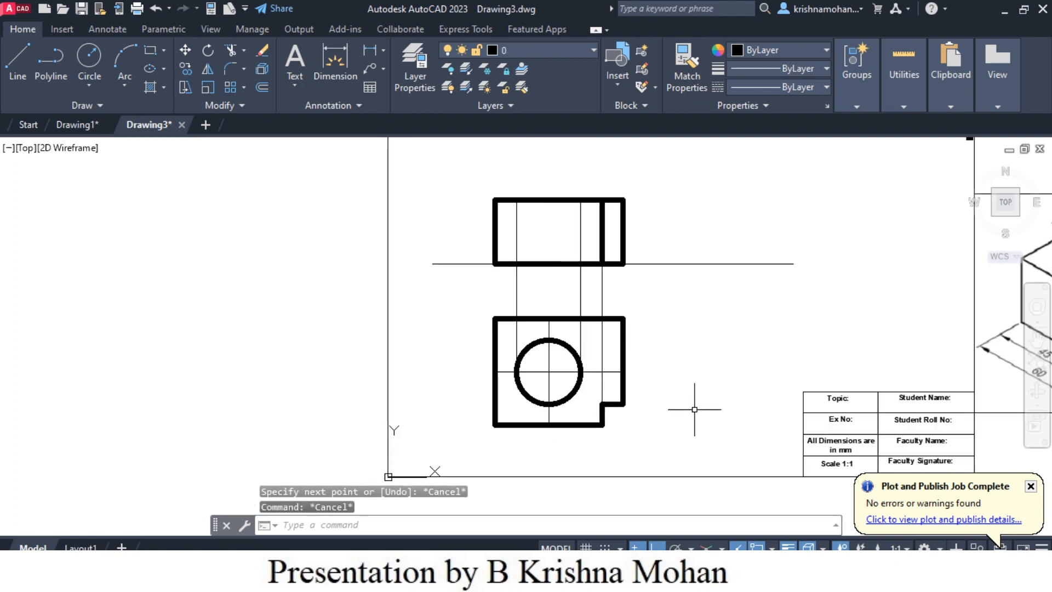
- Assign the horizontal and vertical lines through the circle's centre in the top view to the Center Line layer
middle_drag(694, 409, 647, 398)
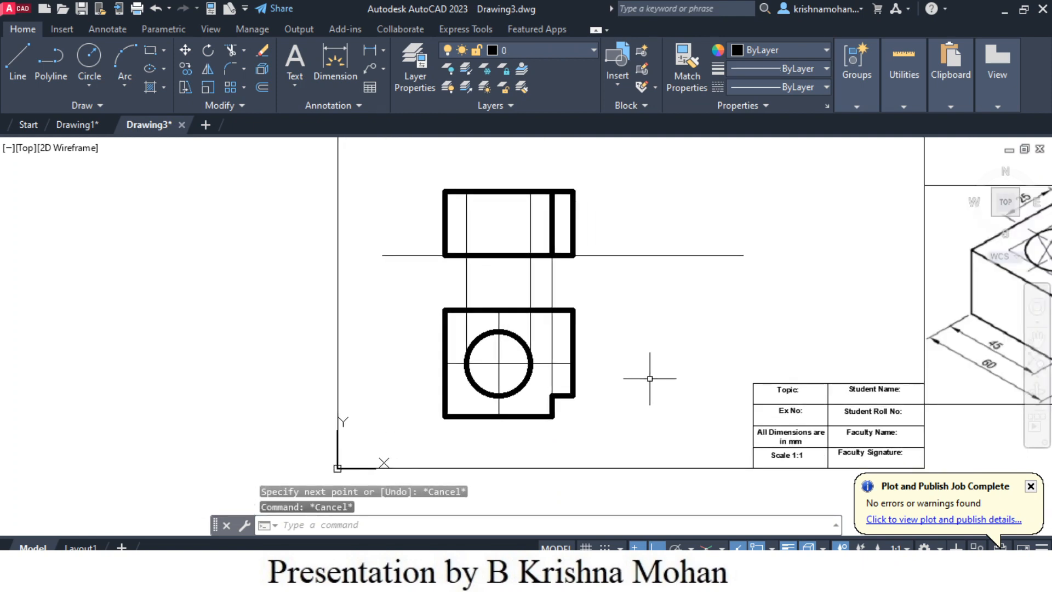
scroll(531, 363, up, 3)
click(479, 364)
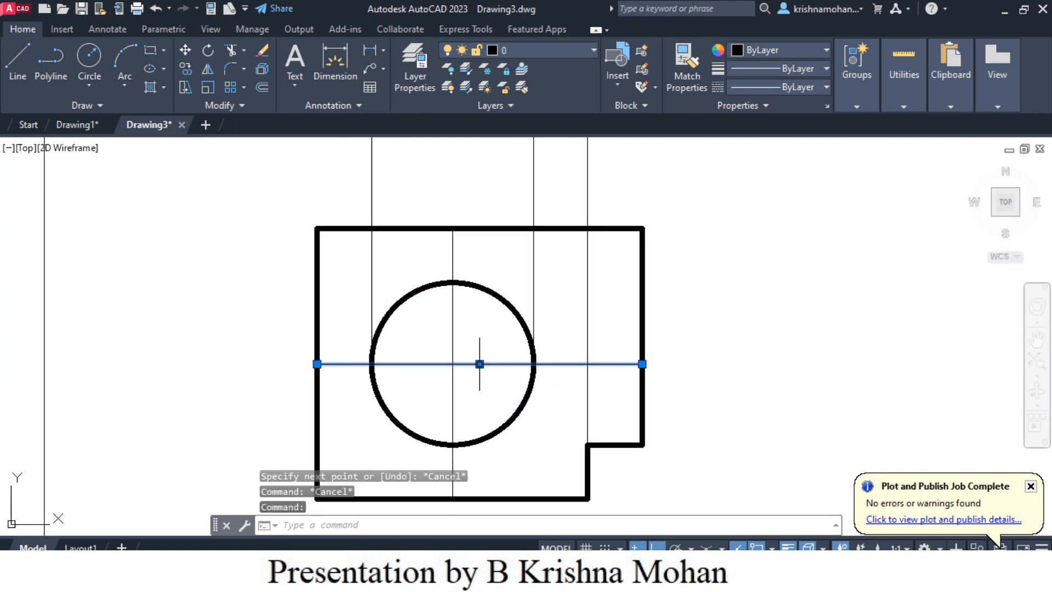
click(595, 50)
click(526, 88)
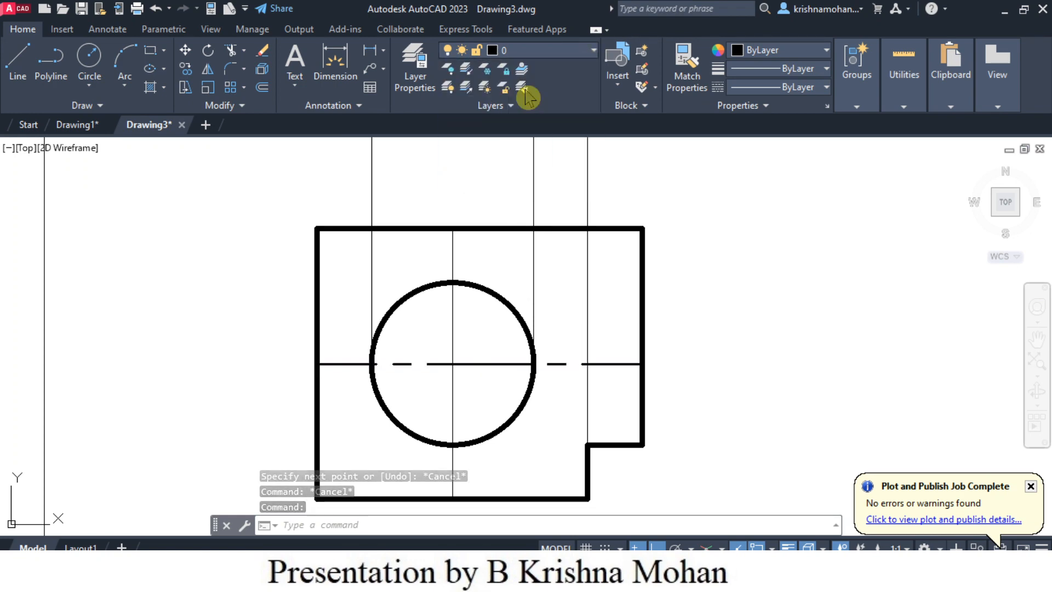
click(453, 437)
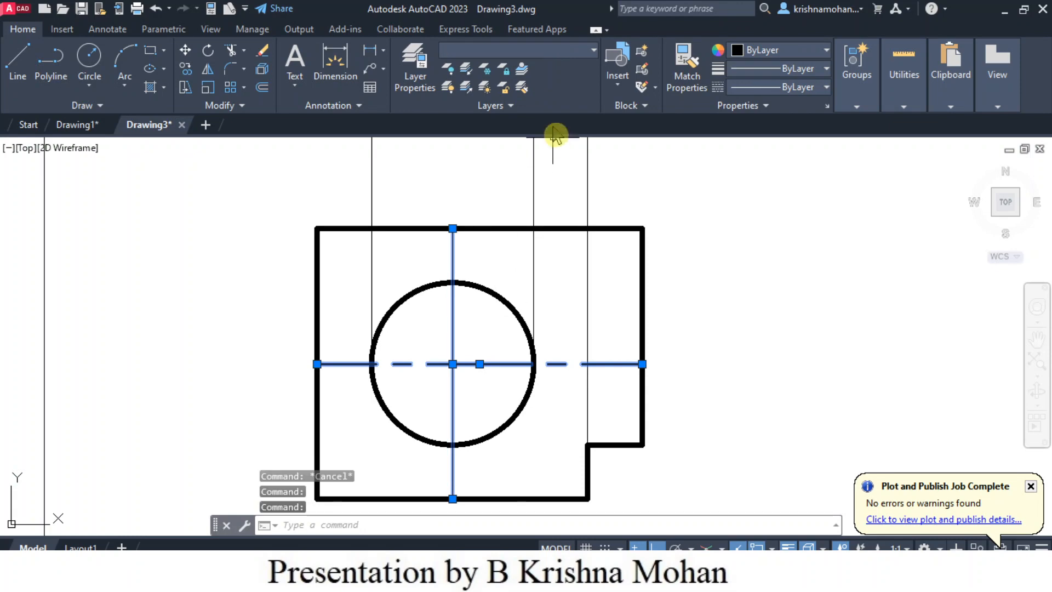
click(596, 55)
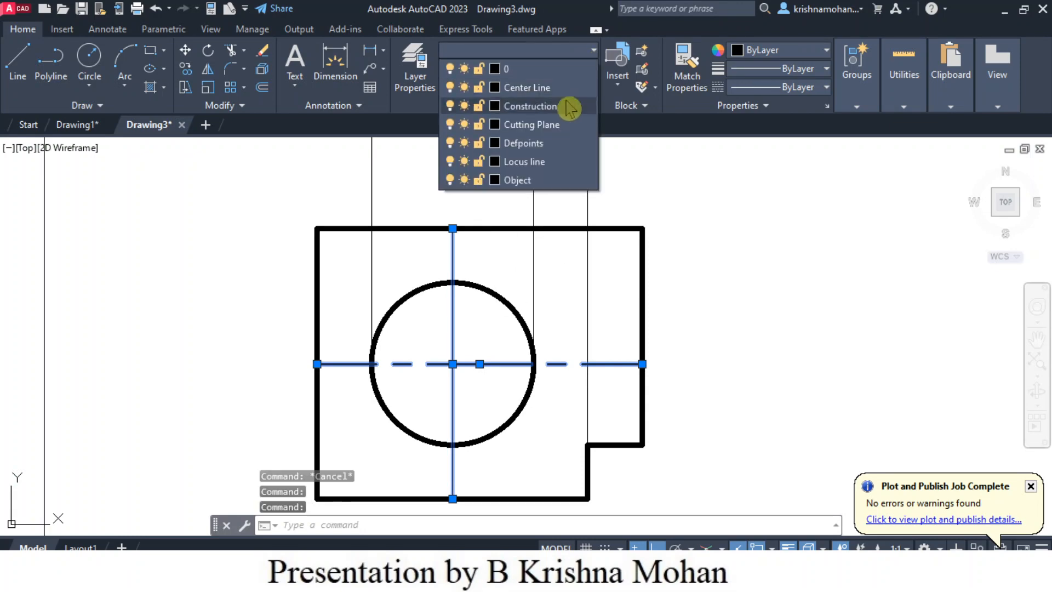
click(536, 88)
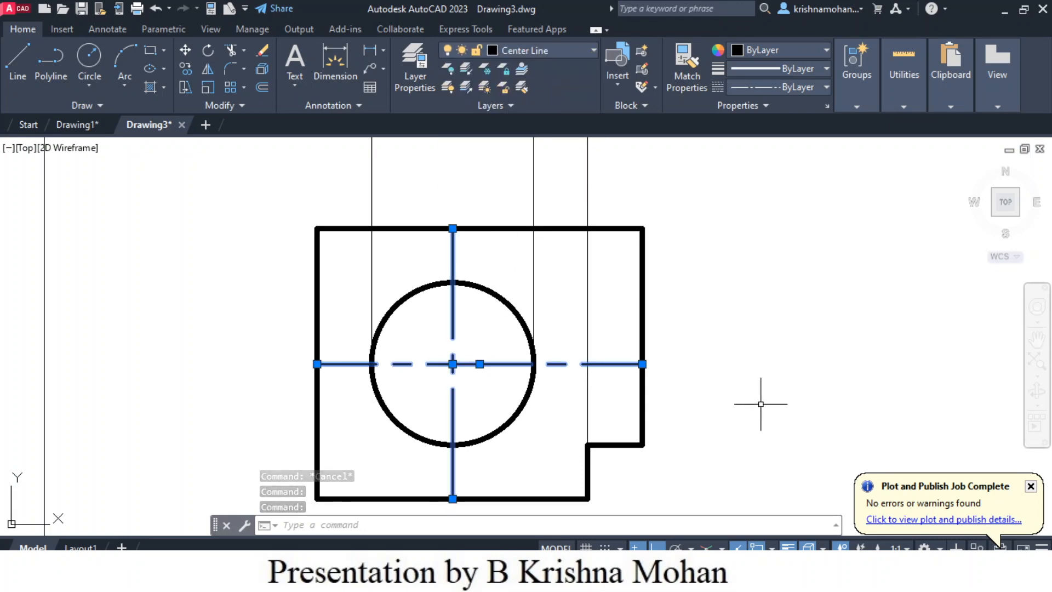
key(Escape)
scroll(732, 420, down, 2)
scroll(732, 420, up, 2)
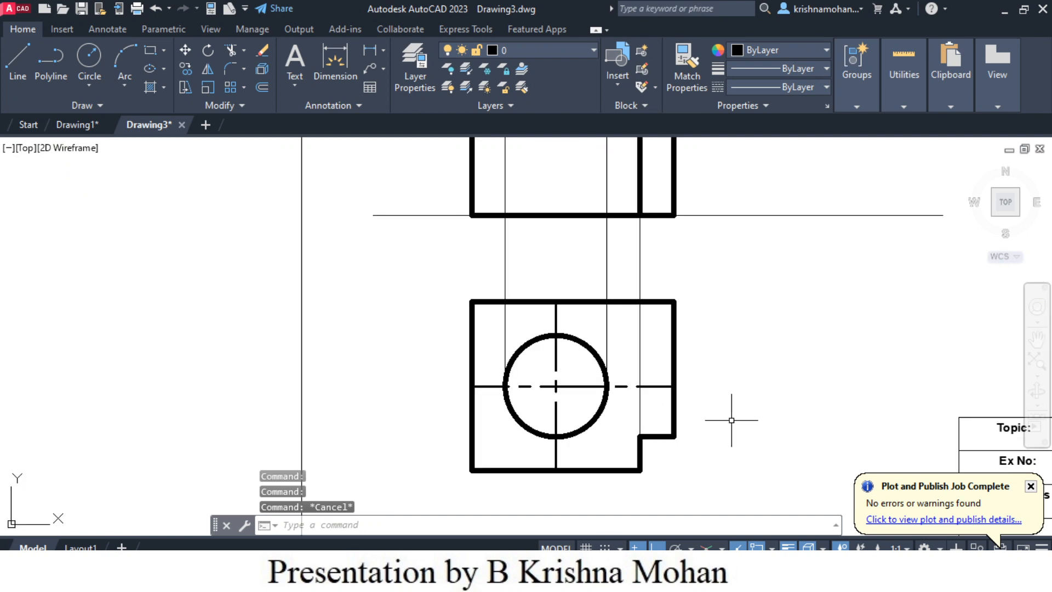
scroll(732, 420, down, 2)
scroll(668, 300, up, 3)
scroll(607, 301, down, 2)
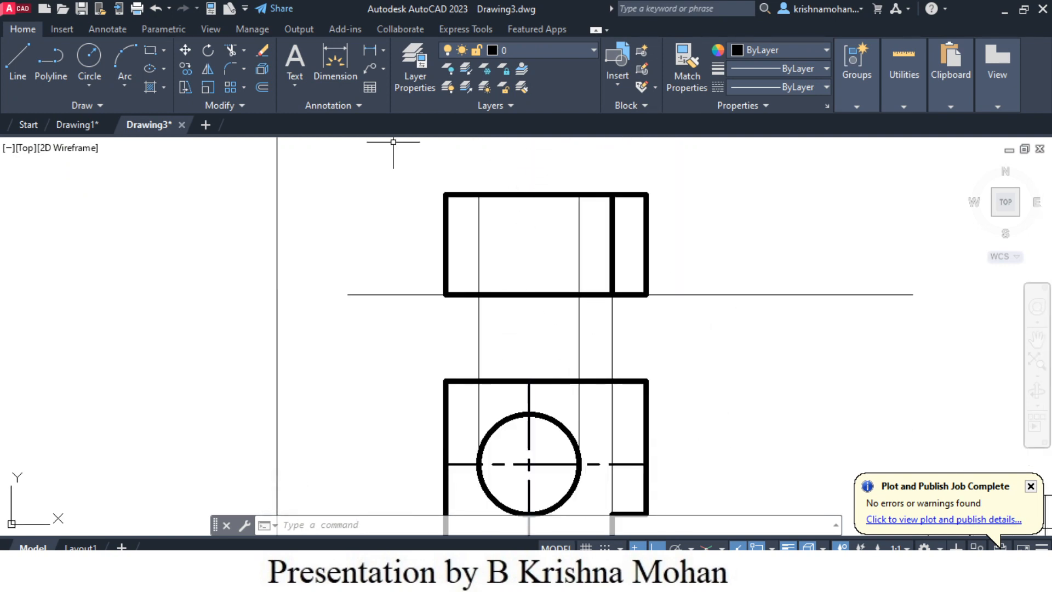
click(17, 64)
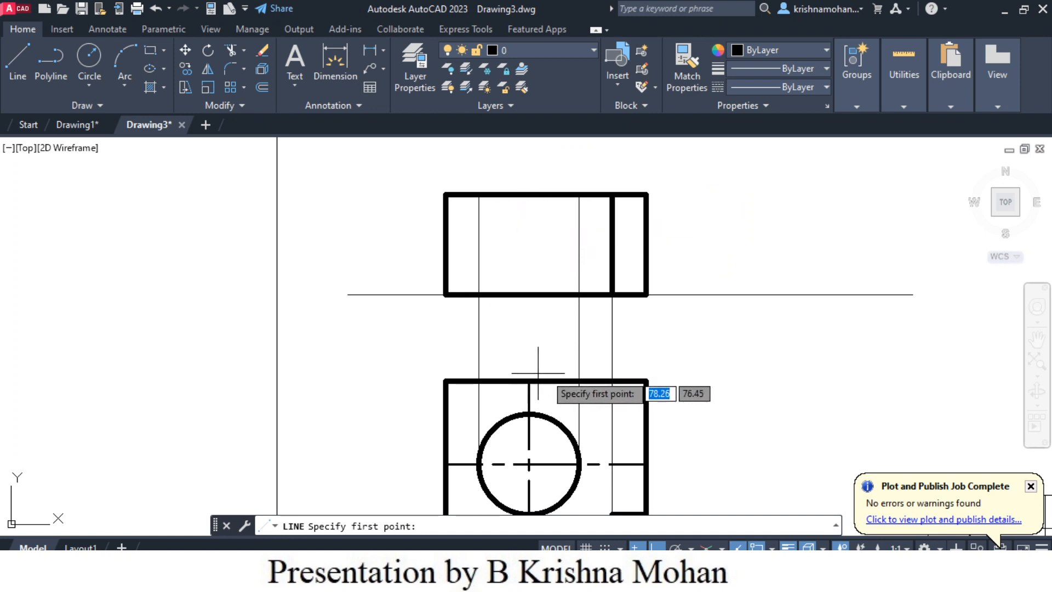
key(Escape)
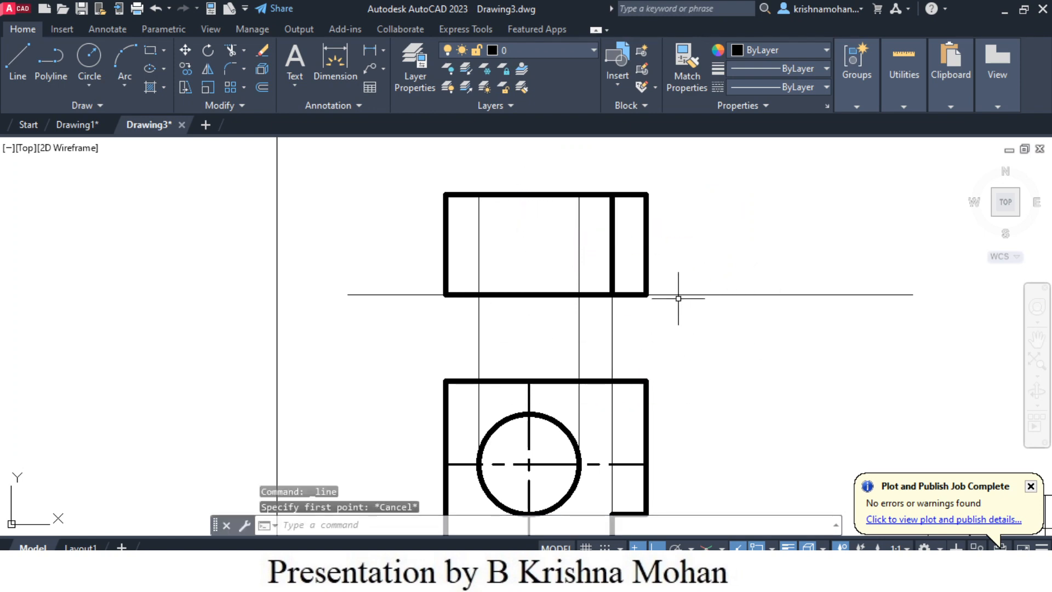
key(Escape)
scroll(678, 298, down, 2)
scroll(681, 293, up, 2)
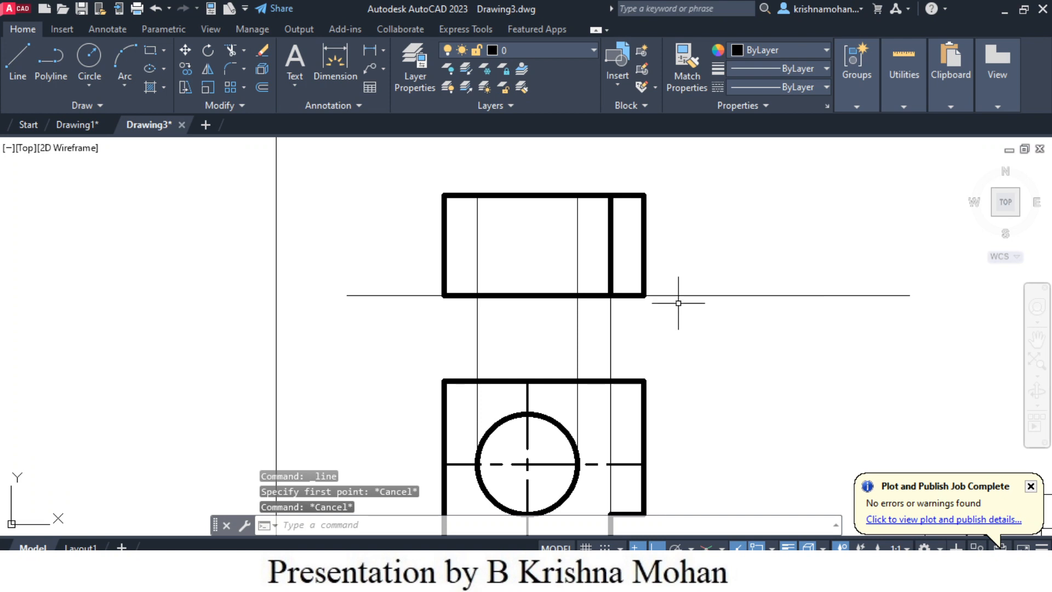
- Draw a vertical projection line upward from the upper end of the circle's vertical centre line and trim it at the reference line
click(18, 60)
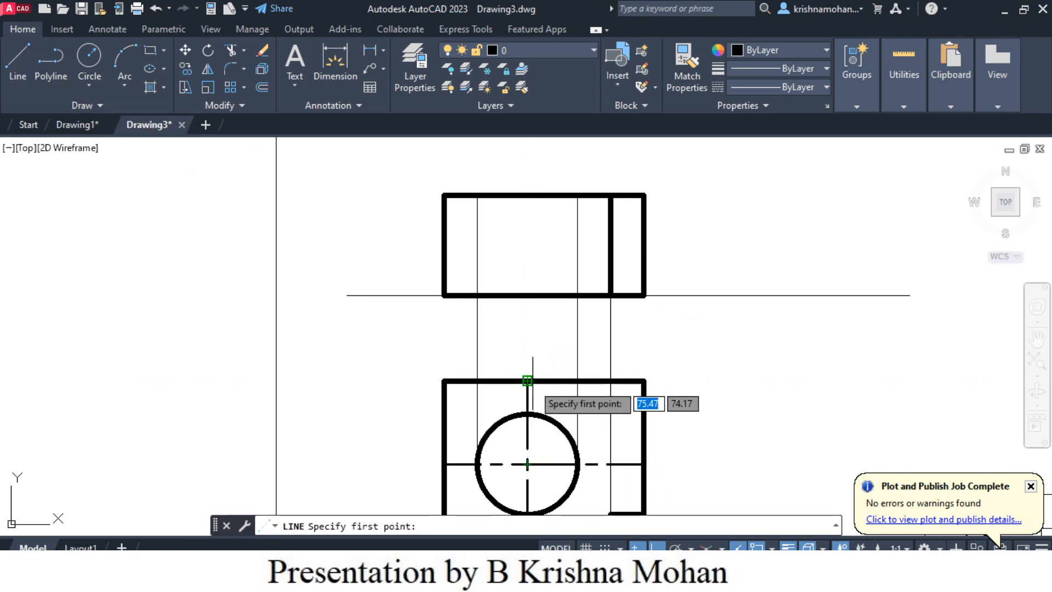
click(527, 379)
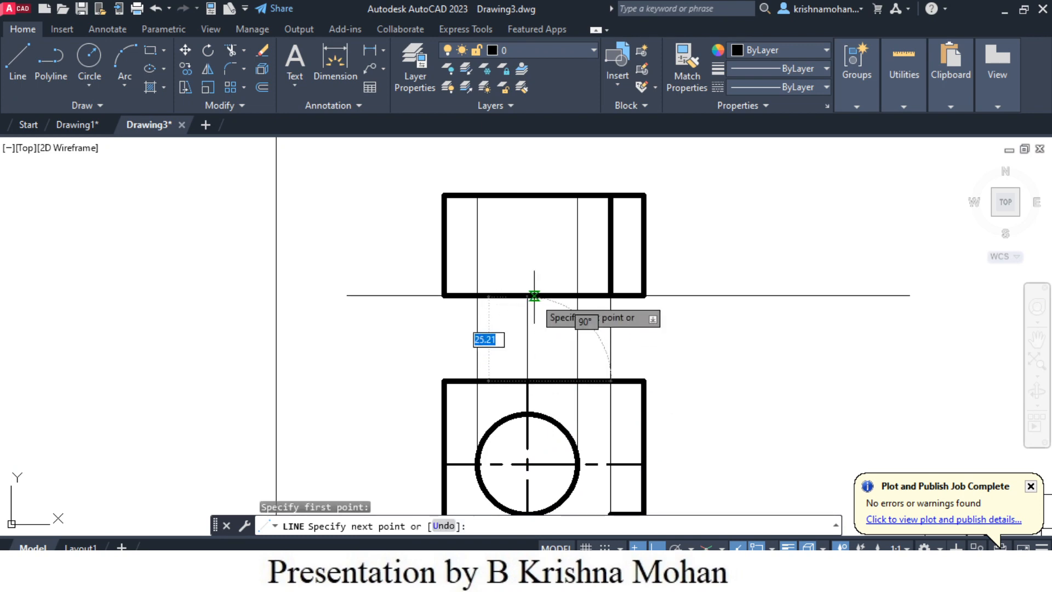
key(Escape)
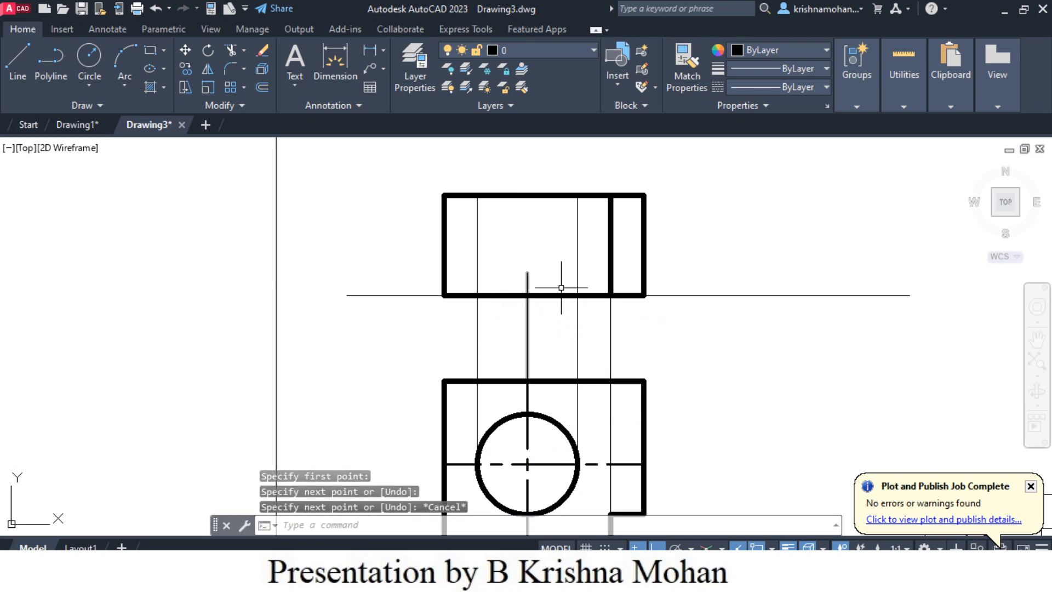
click(233, 57)
click(528, 284)
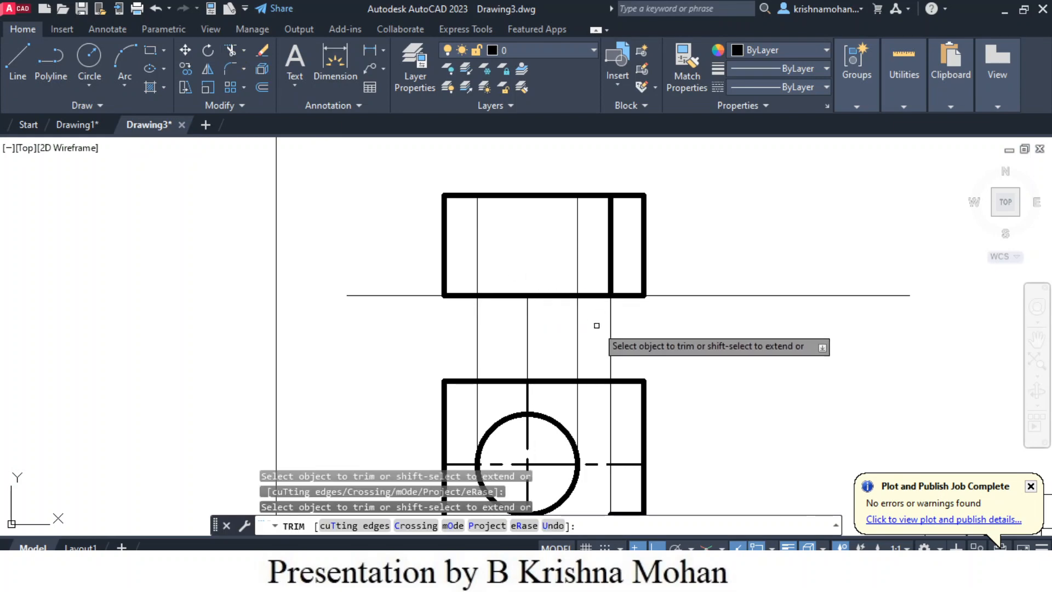
key(Escape)
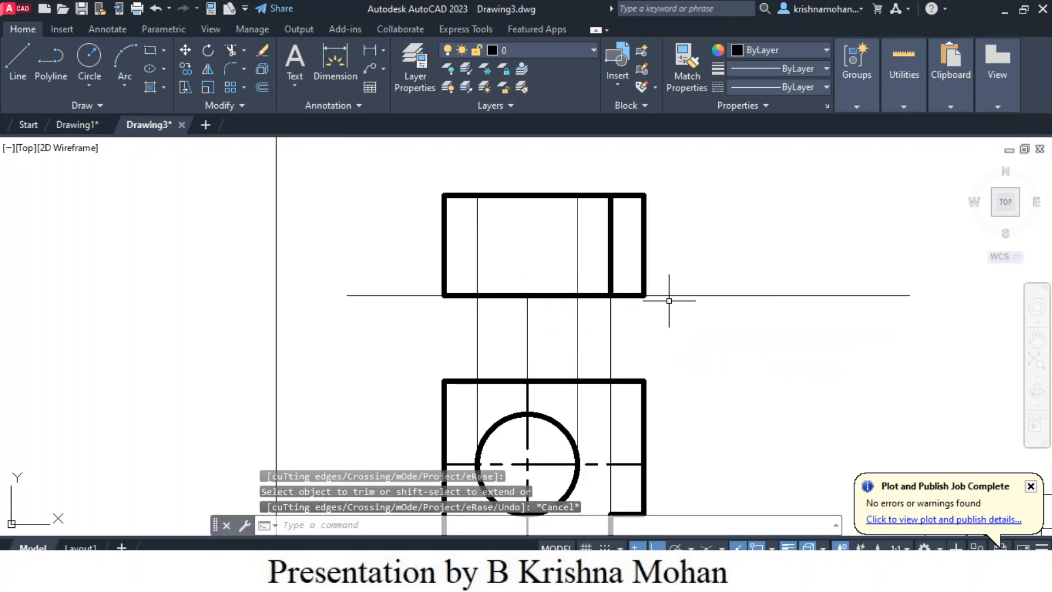
- Draw a vertical line about 42 mm long from the centre projection line's upper end through the front view, past its top edge
click(18, 70)
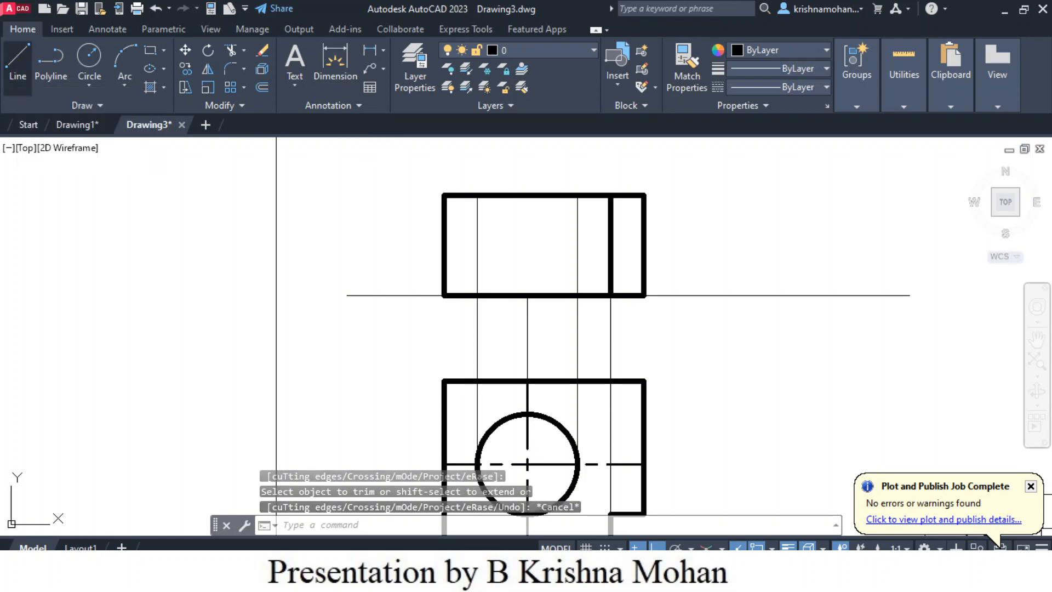
click(527, 295)
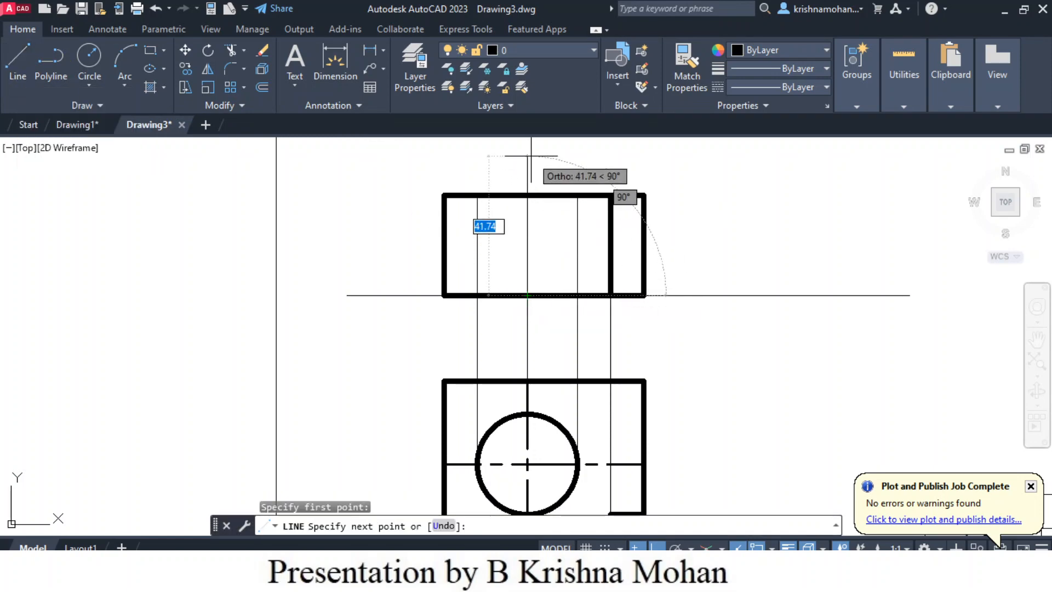
click(527, 155)
key(Escape)
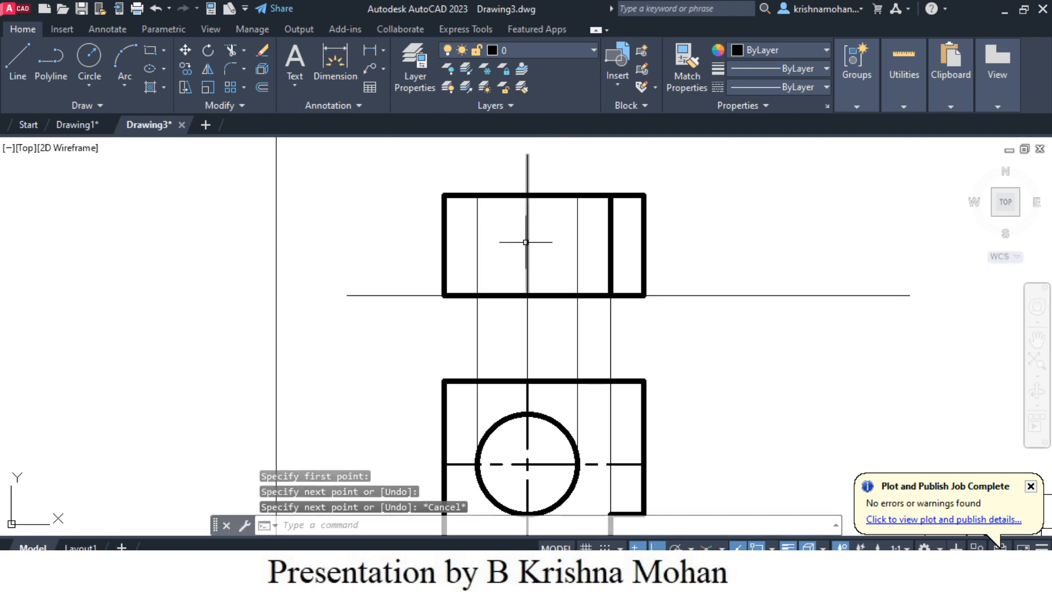
- Assign the vertical line through the middle of the circle's projection in the front view to the Center Line layer
click(536, 235)
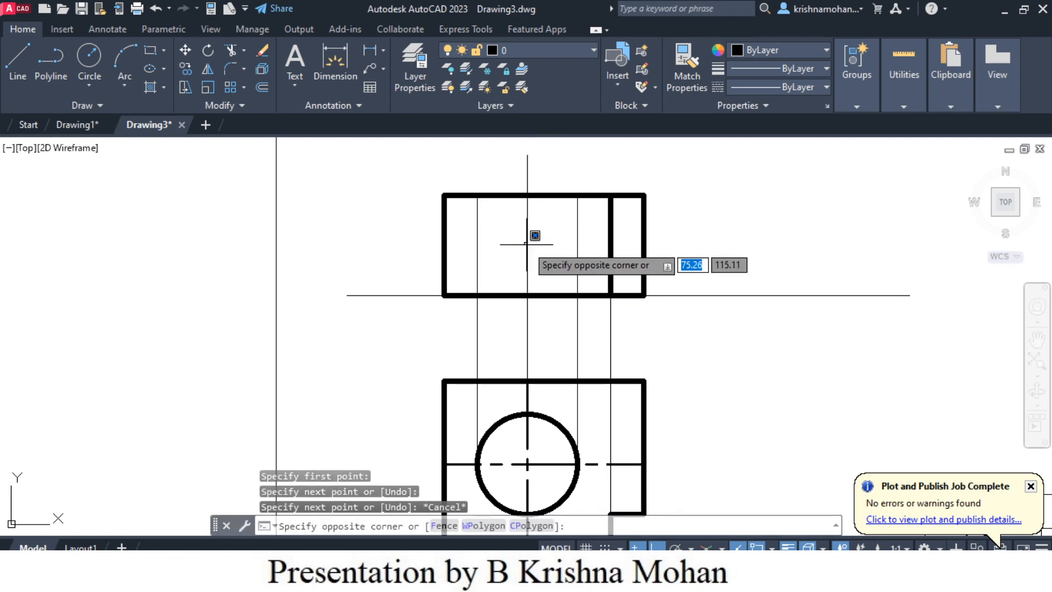
click(525, 245)
click(529, 252)
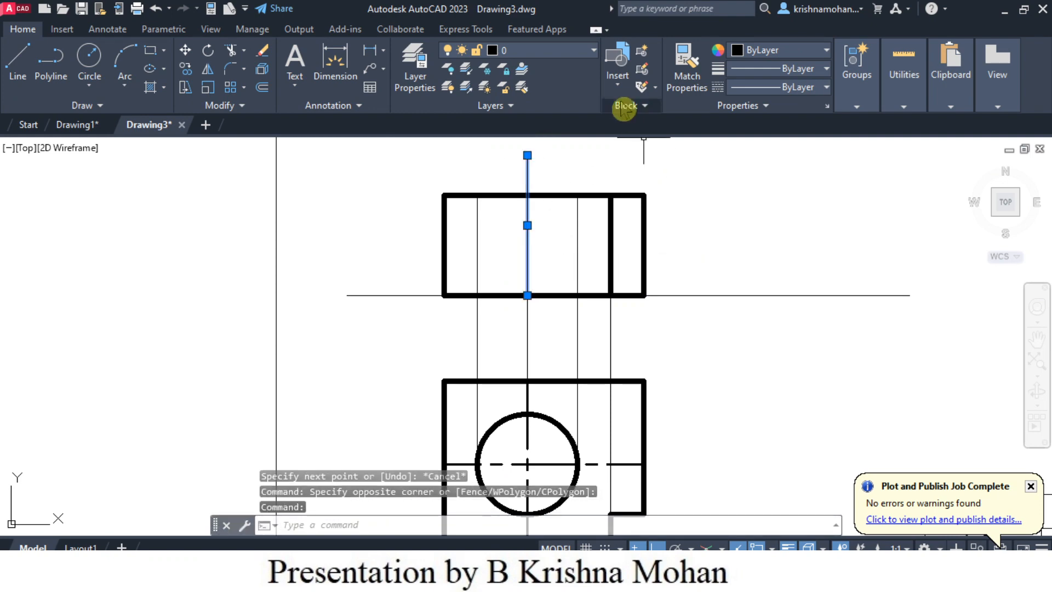
click(596, 52)
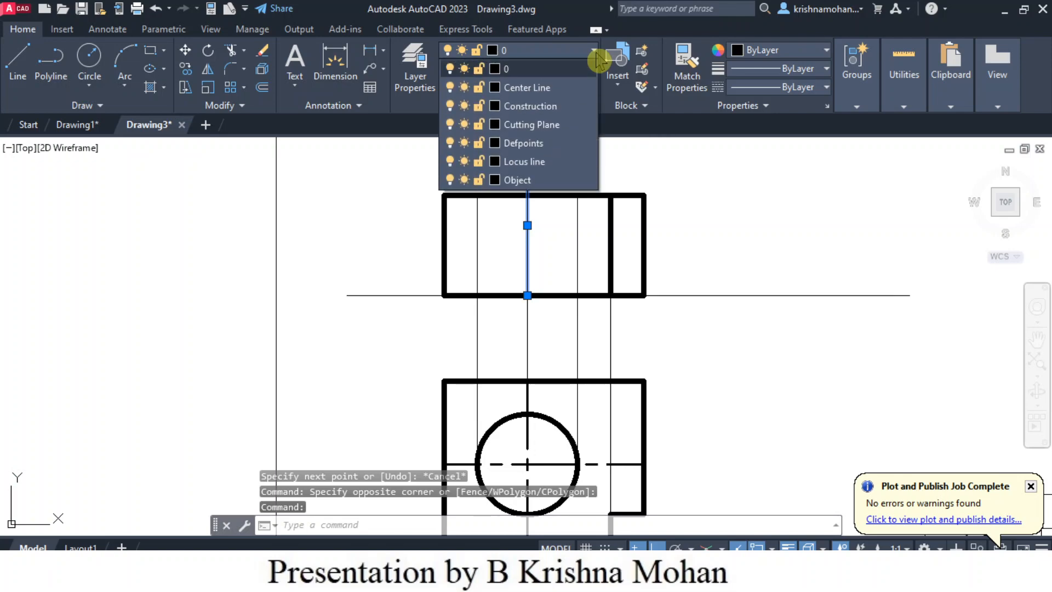
click(536, 98)
scroll(758, 371, down, 2)
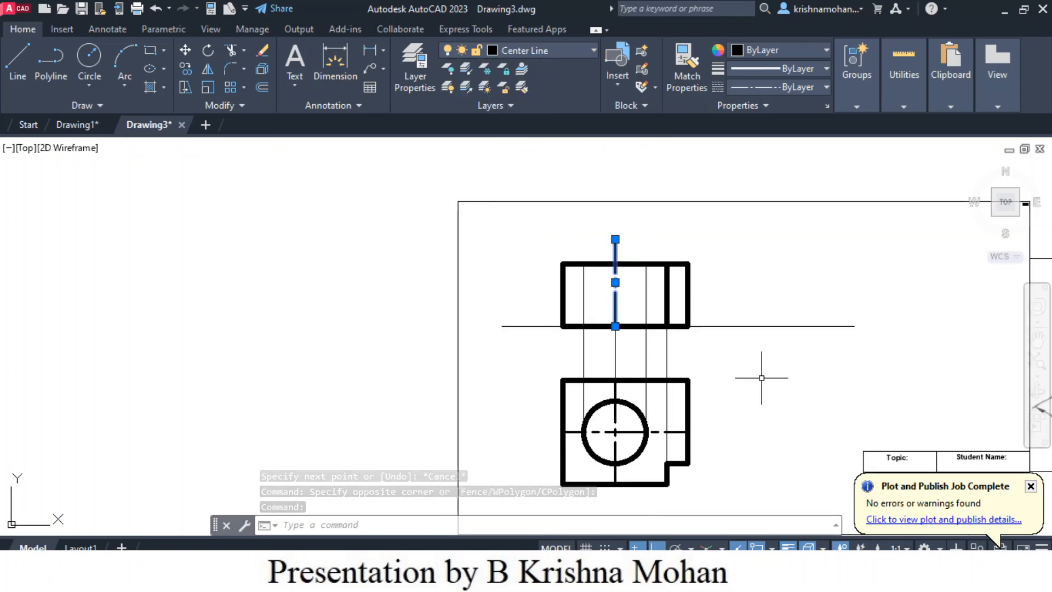
scroll(761, 377, up, 2)
key(Escape)
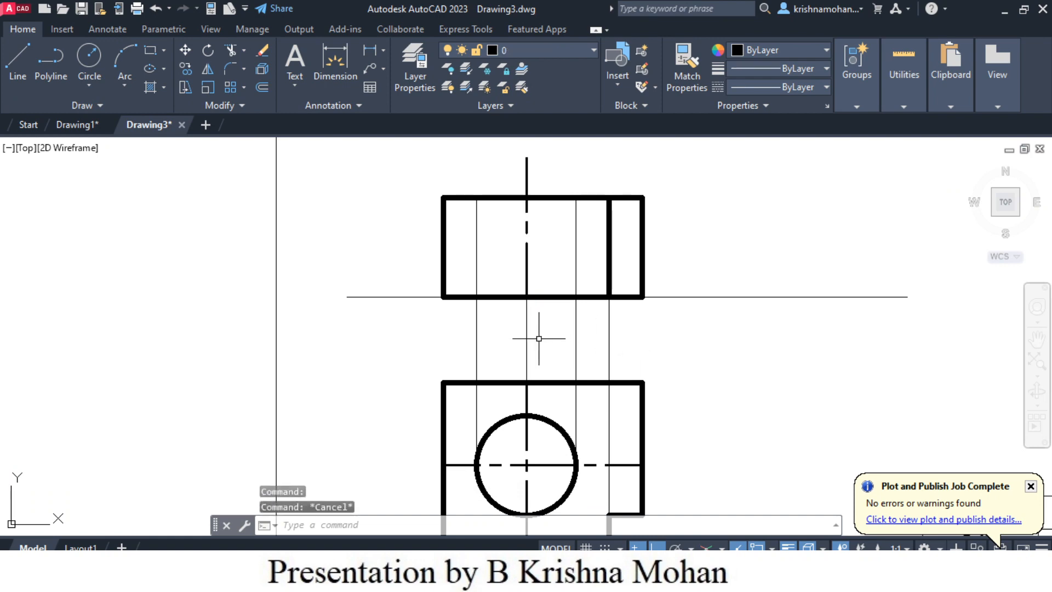
- Assign the four vertical projection lines between the front and top views to the Construction layer
click(477, 342)
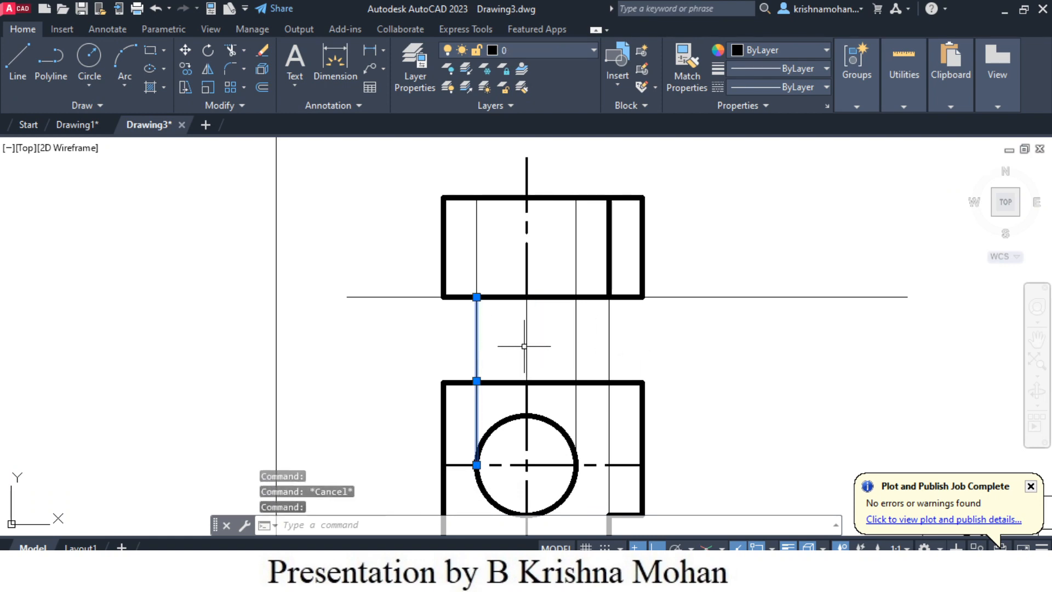
click(527, 345)
click(576, 347)
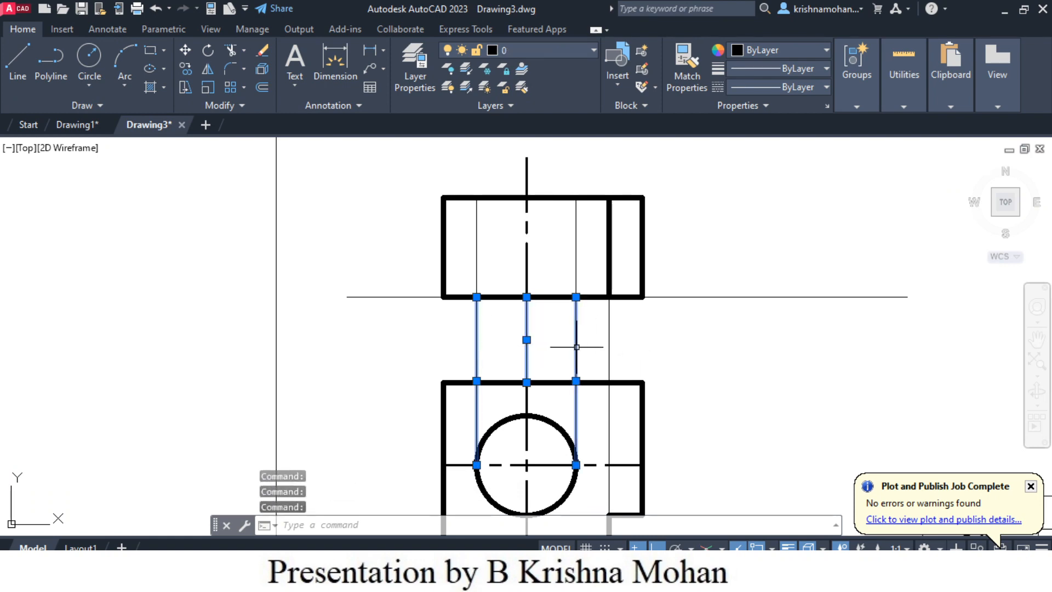
click(608, 349)
scroll(675, 375, down, 2)
scroll(676, 383, up, 2)
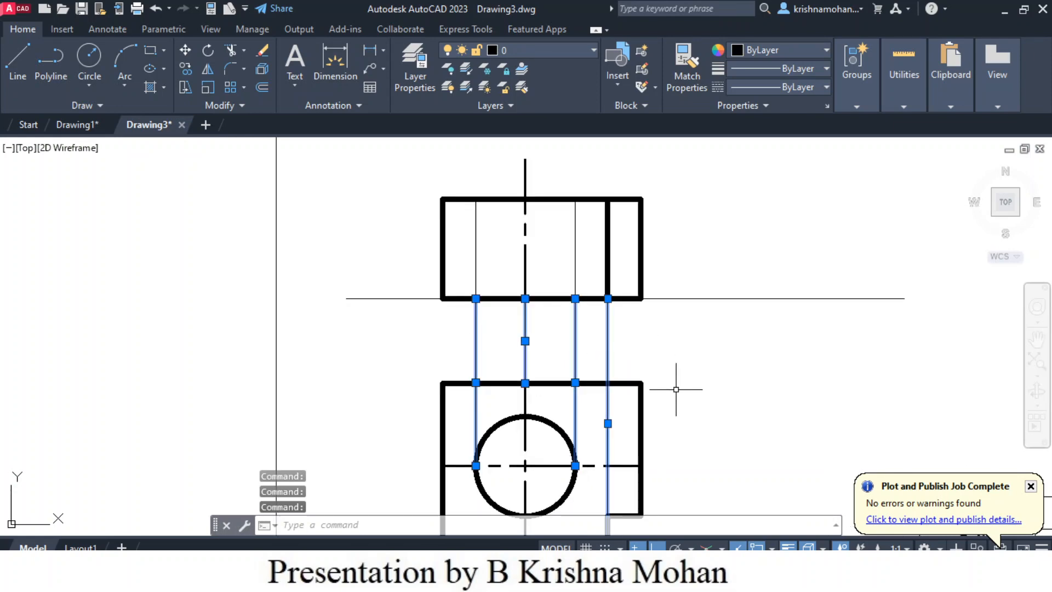
click(594, 51)
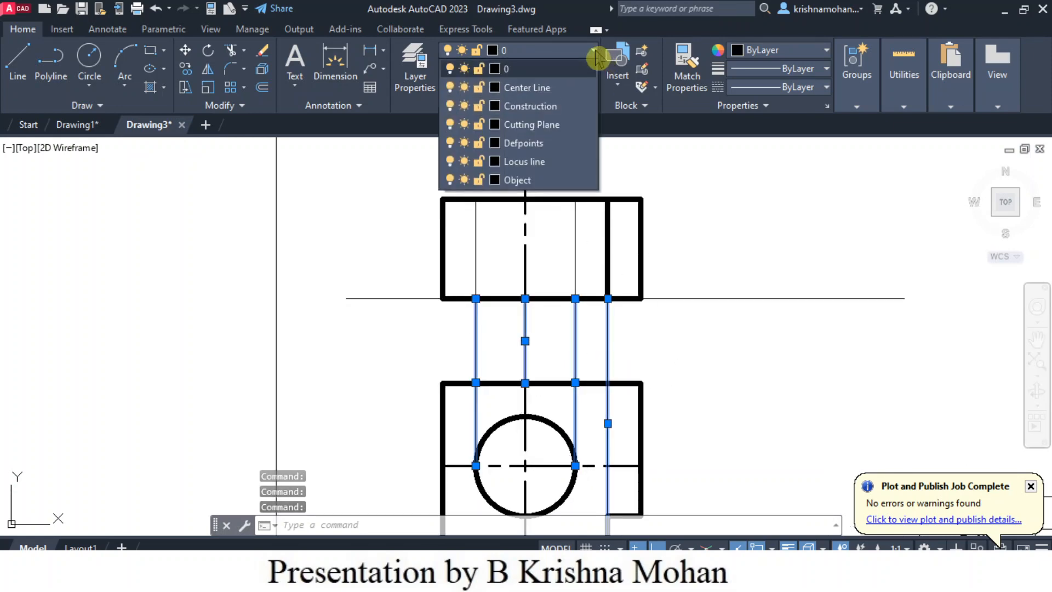
click(541, 107)
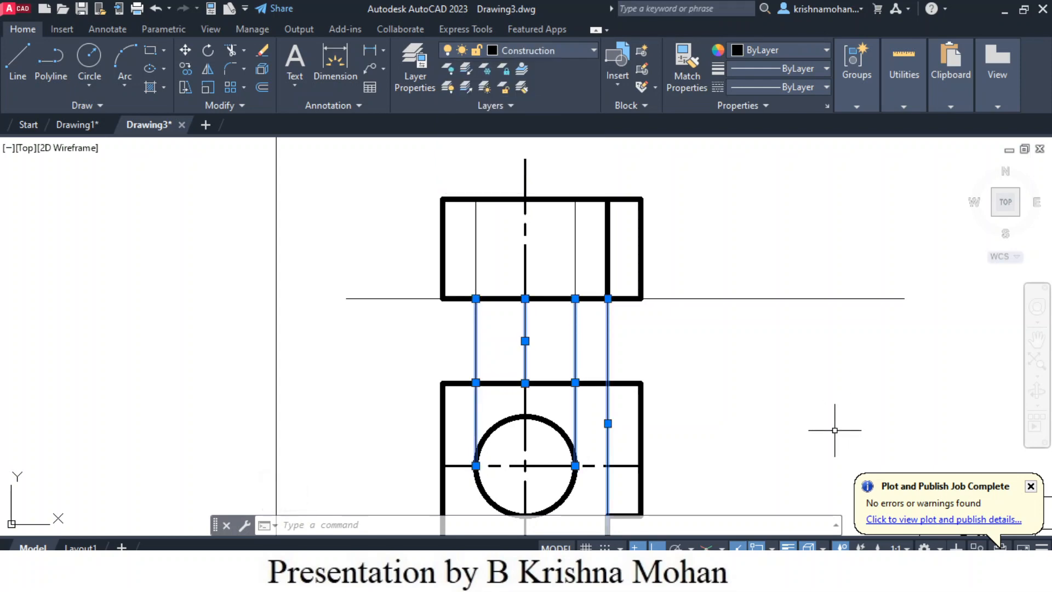
key(Escape)
- Set the linetype of the two thin vertical lines marking the hole's edges in the front view to HIDDEN2
scroll(787, 412, down, 2)
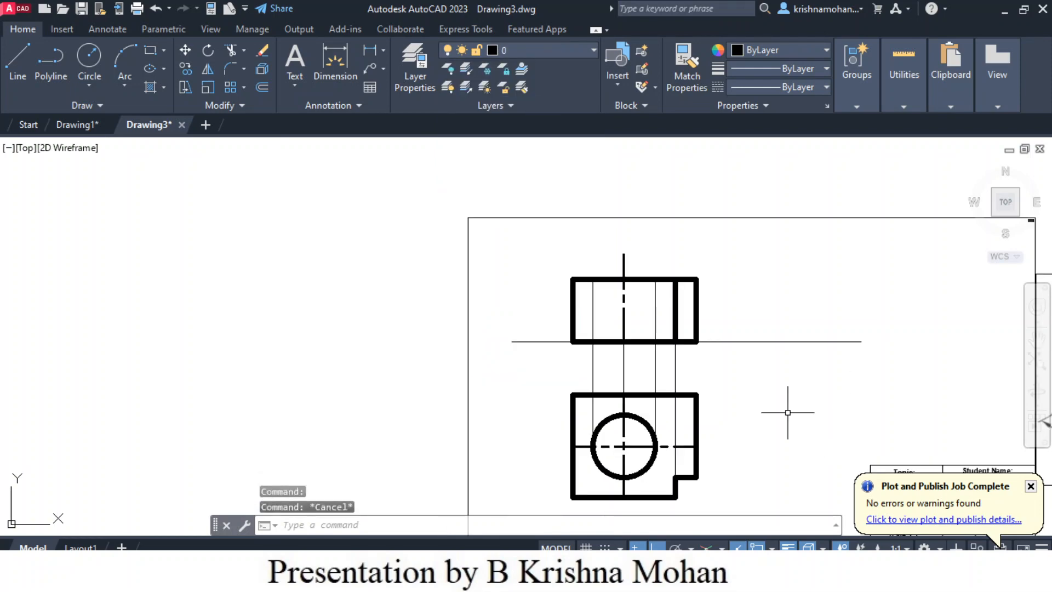
scroll(788, 412, up, 2)
scroll(787, 412, down, 2)
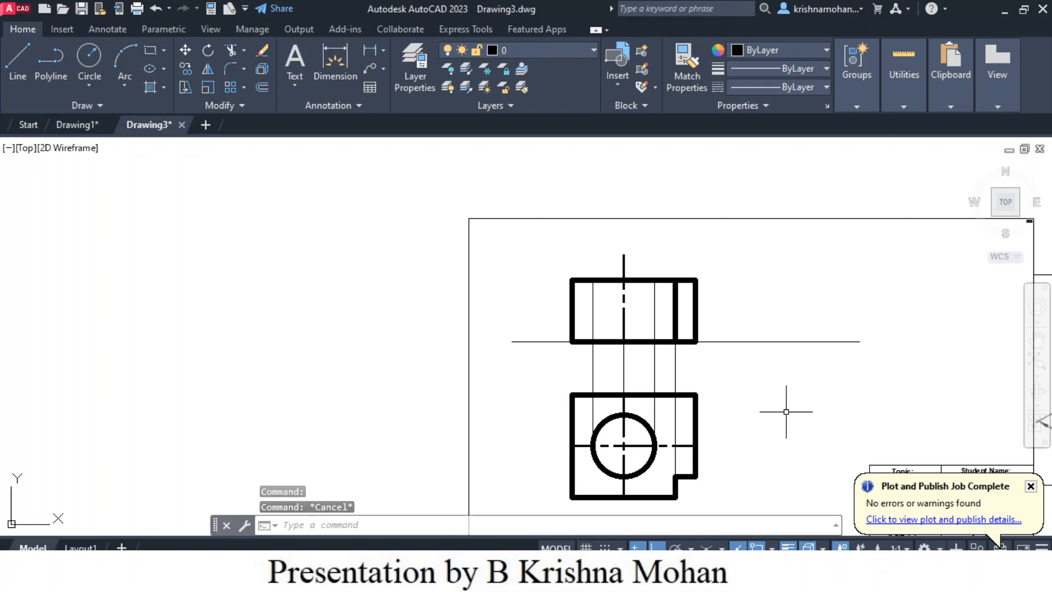
scroll(786, 412, up, 2)
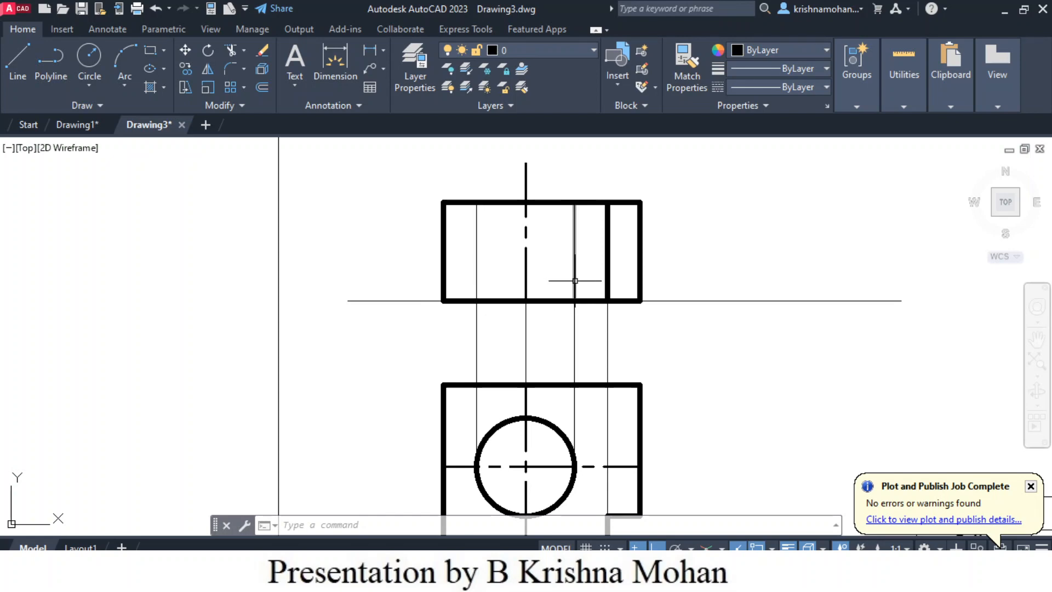
click(475, 278)
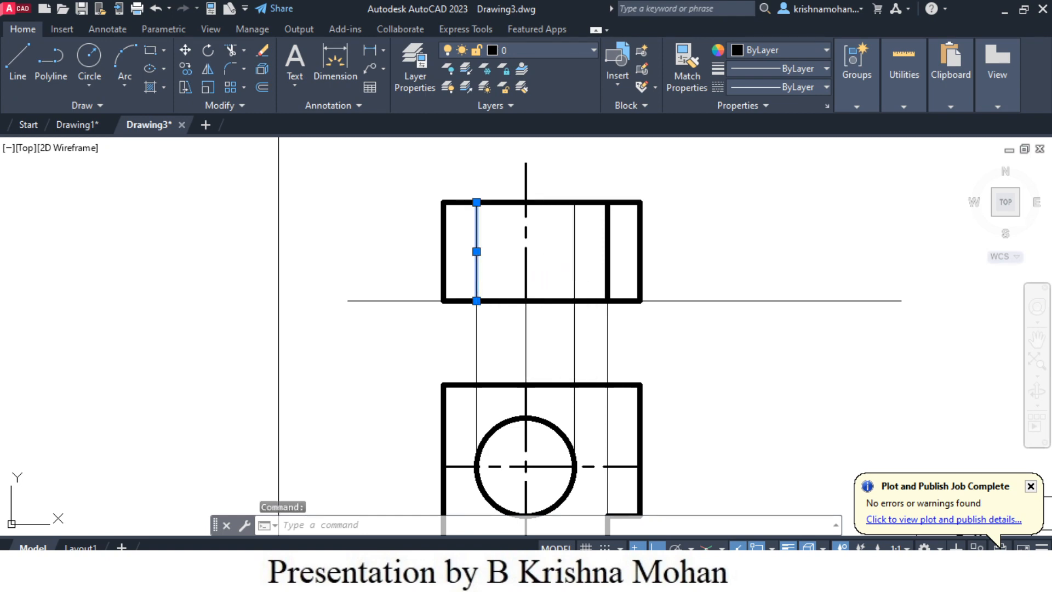
click(574, 257)
click(594, 51)
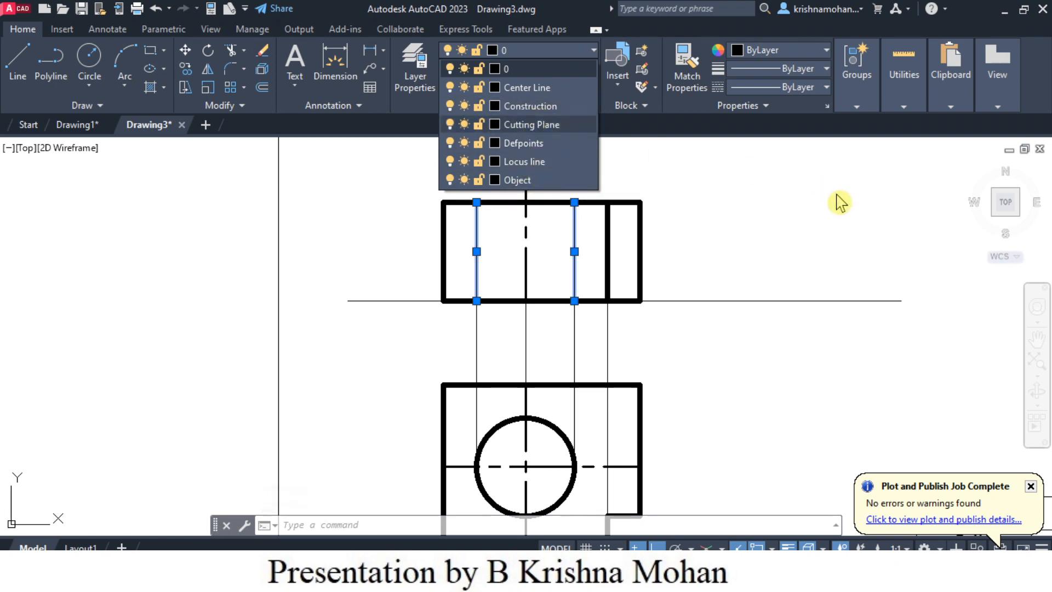
click(804, 163)
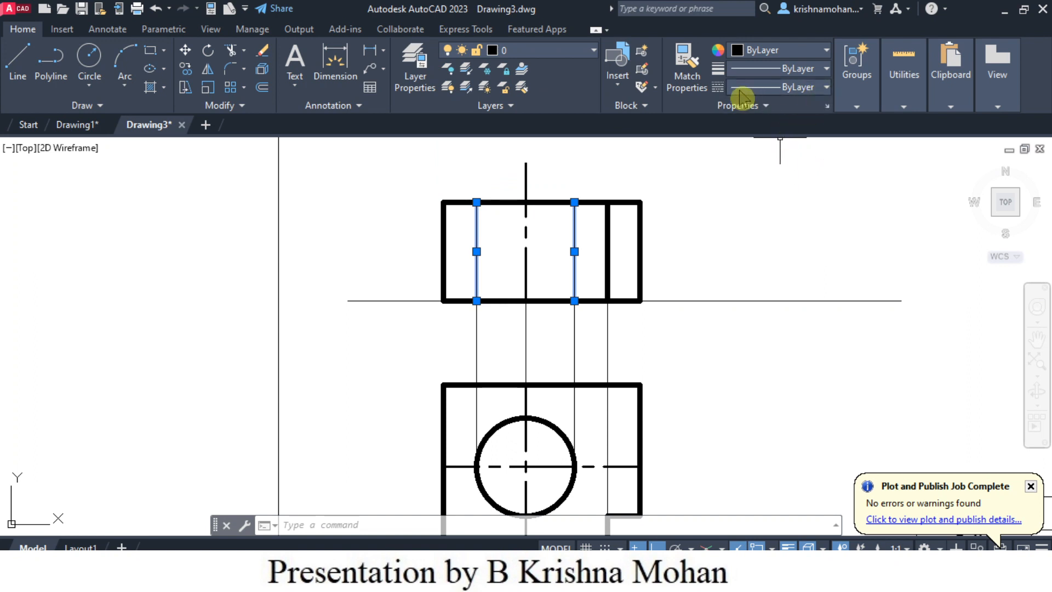
click(825, 87)
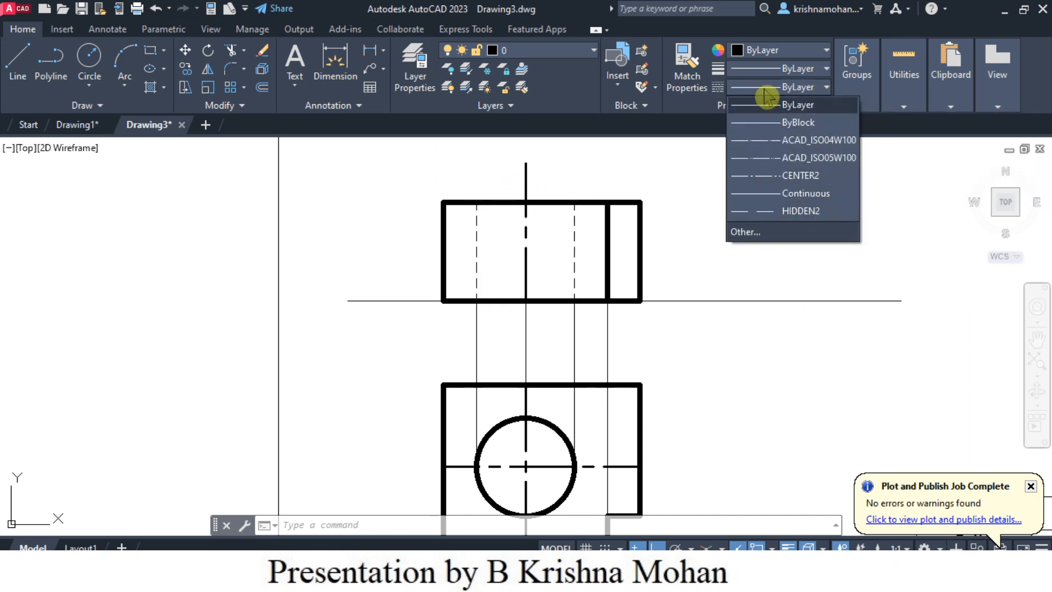
click(800, 212)
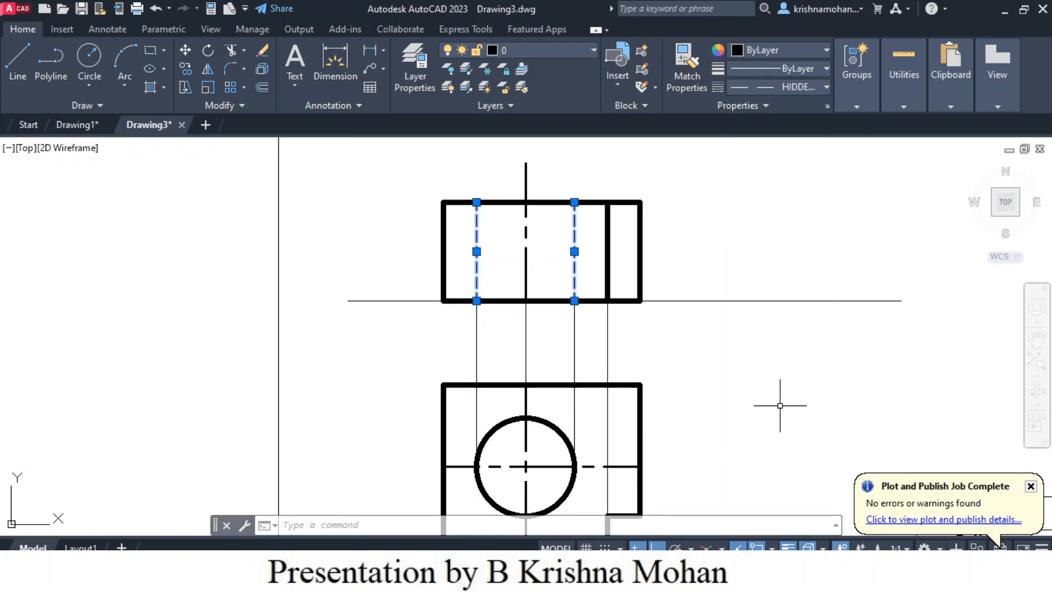
key(Escape)
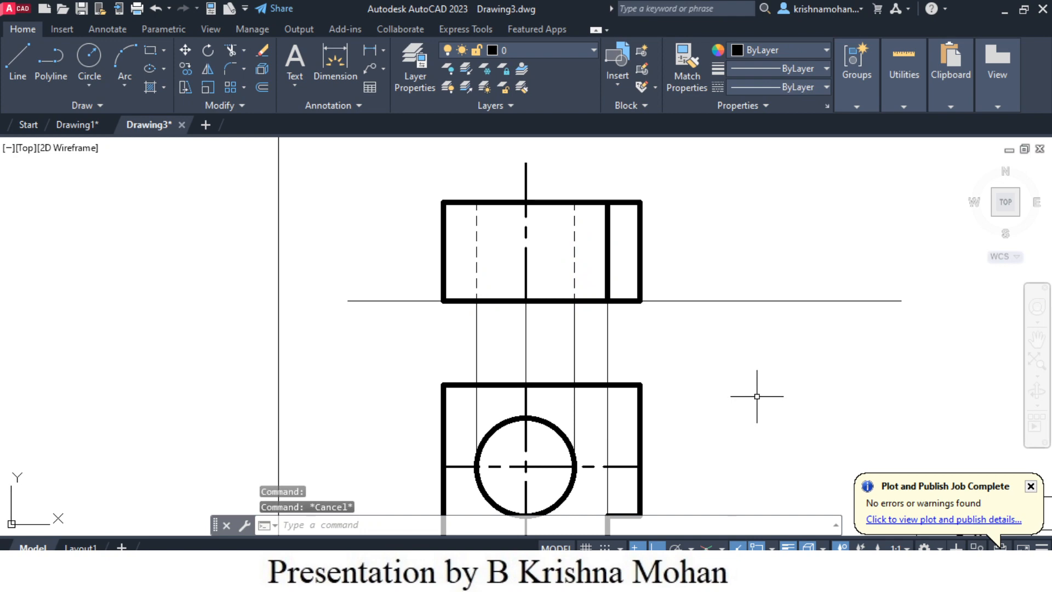
- Move both views with their projection lines and the reference line about 72 mm rightward and slightly up within the sheet
scroll(757, 396, down, 2)
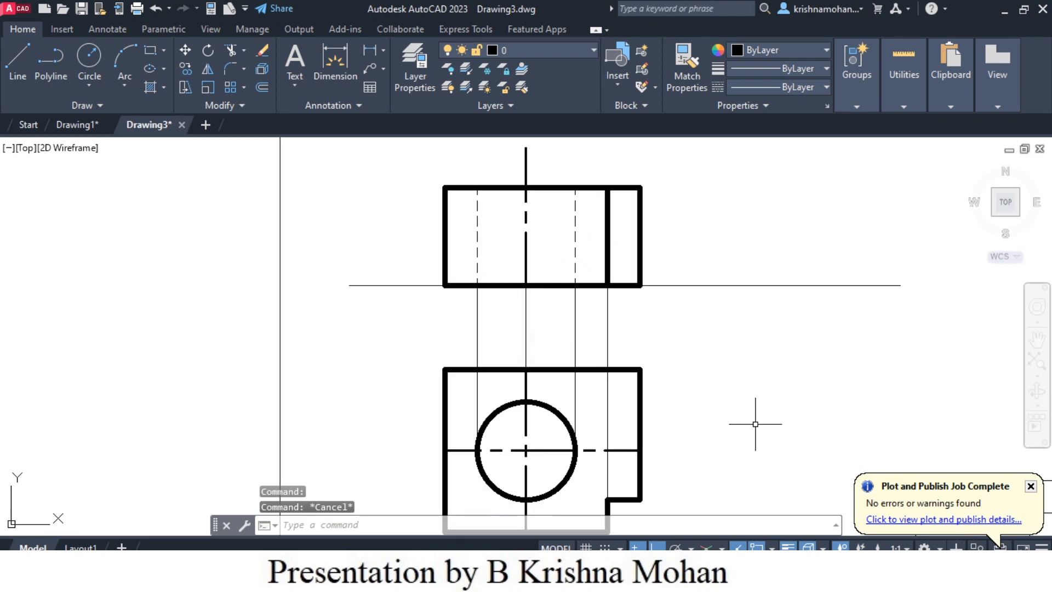
middle_drag(756, 421, 722, 392)
scroll(722, 391, up, 2)
scroll(722, 392, down, 2)
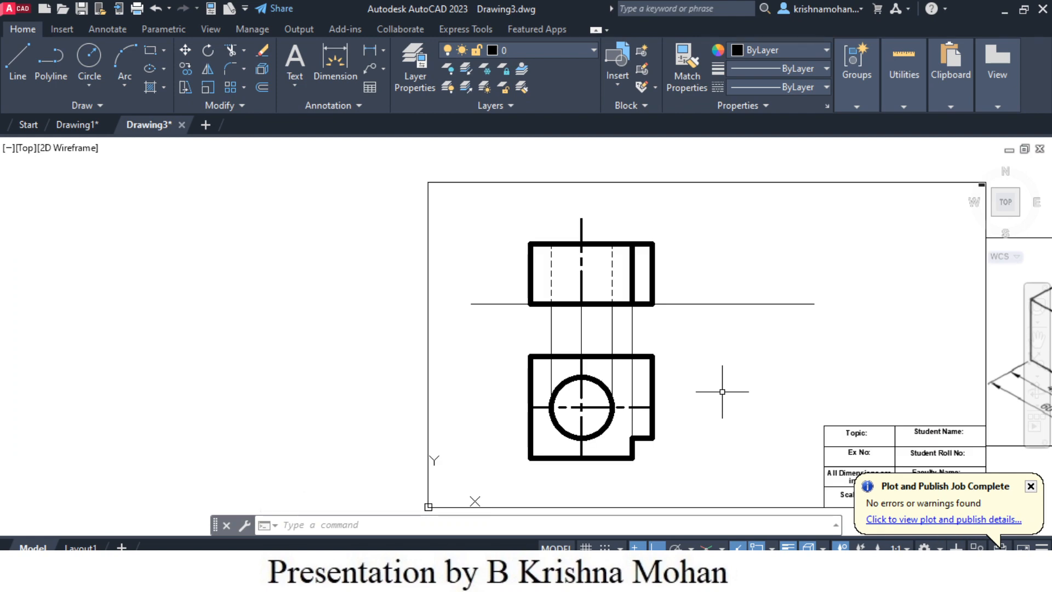
middle_drag(724, 412, 644, 399)
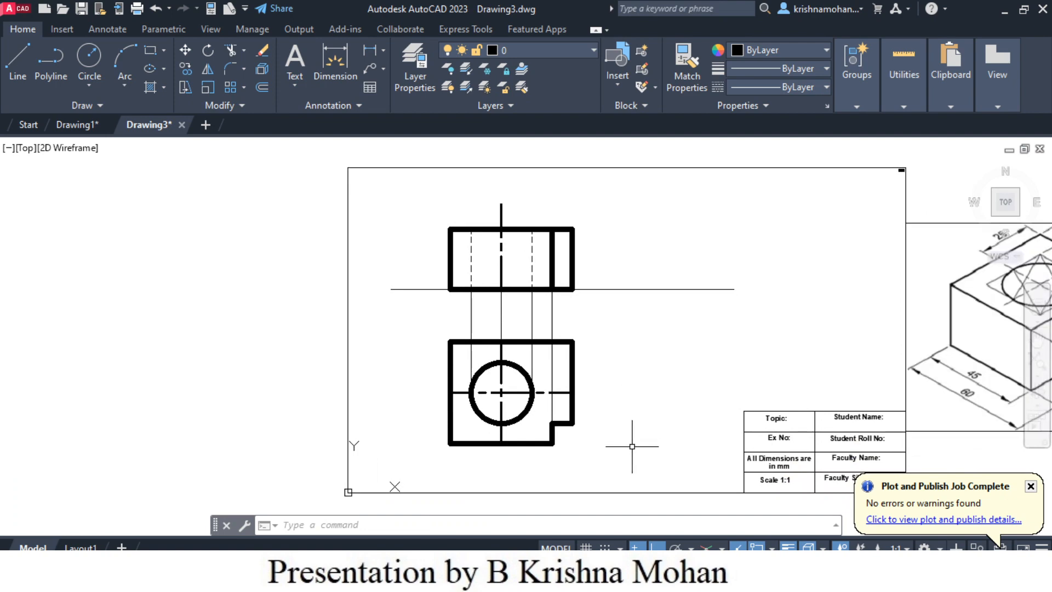
click(681, 482)
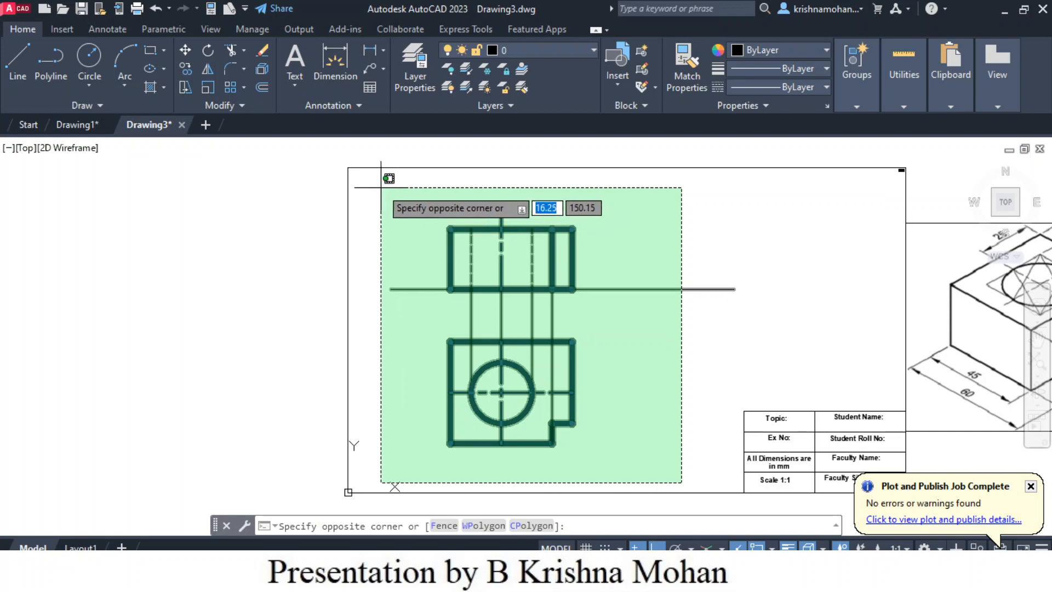
click(382, 188)
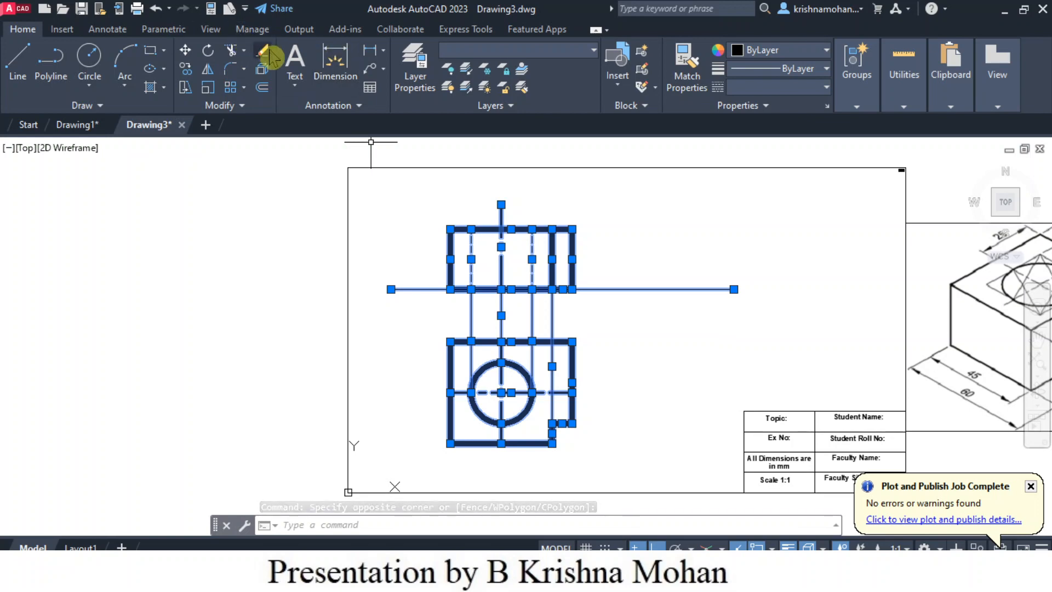
click(185, 53)
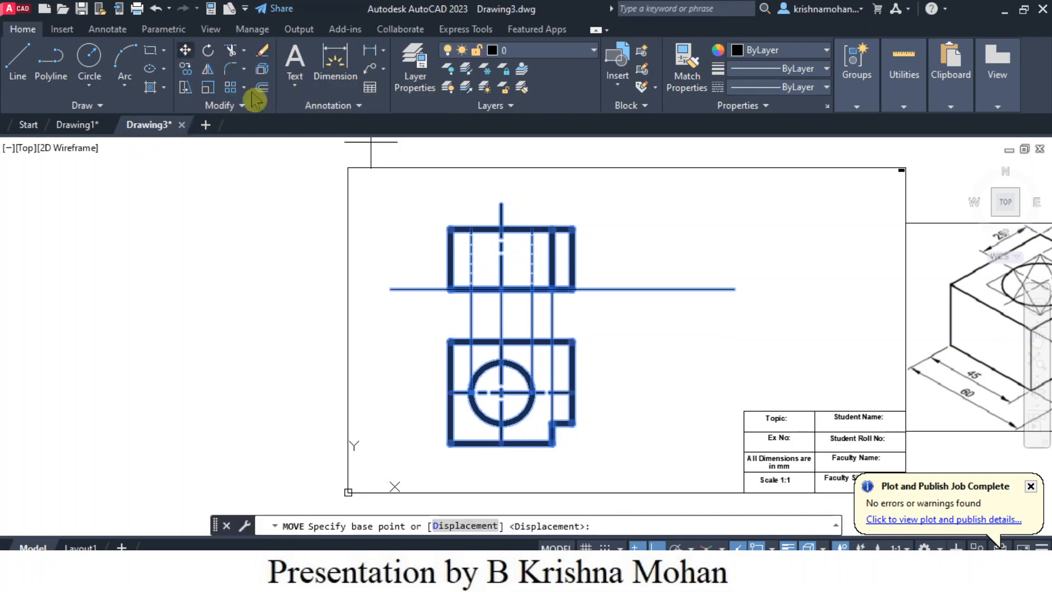
click(385, 335)
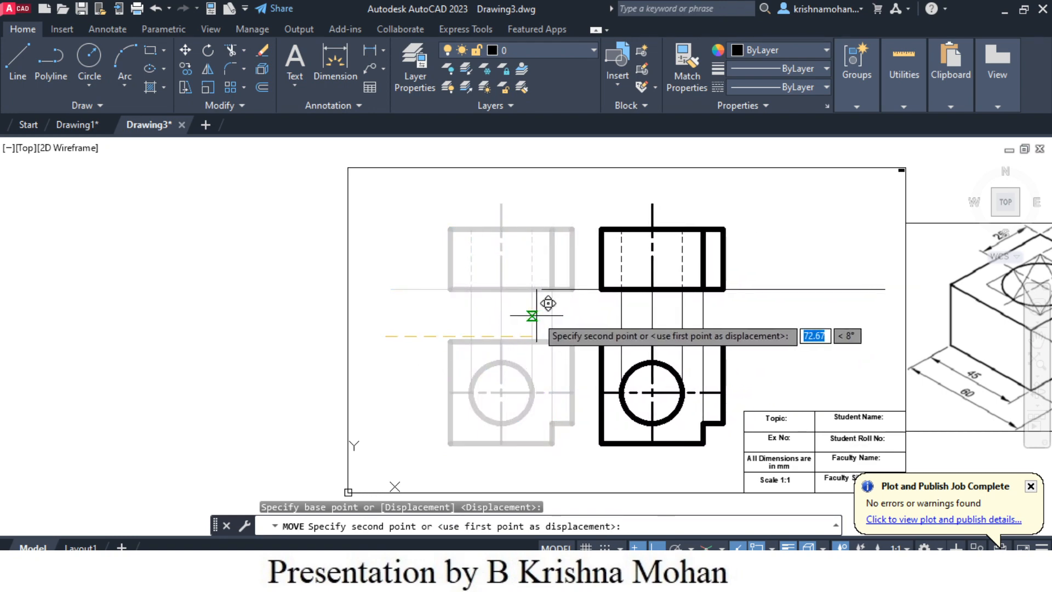
click(532, 316)
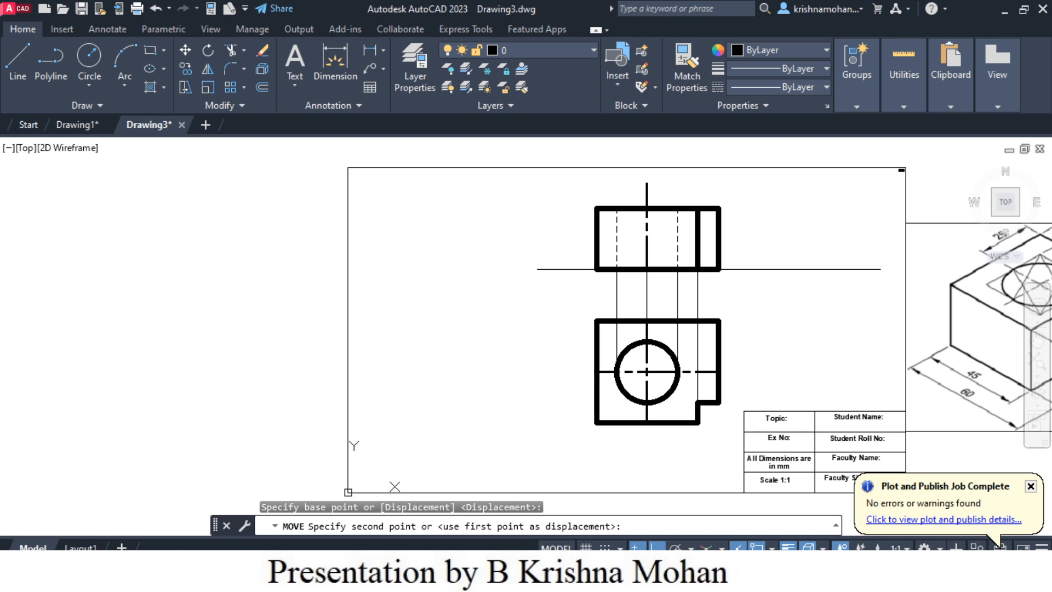
- Stretch the left end of the horizontal reference line to just inside the sheet's left border
click(545, 269)
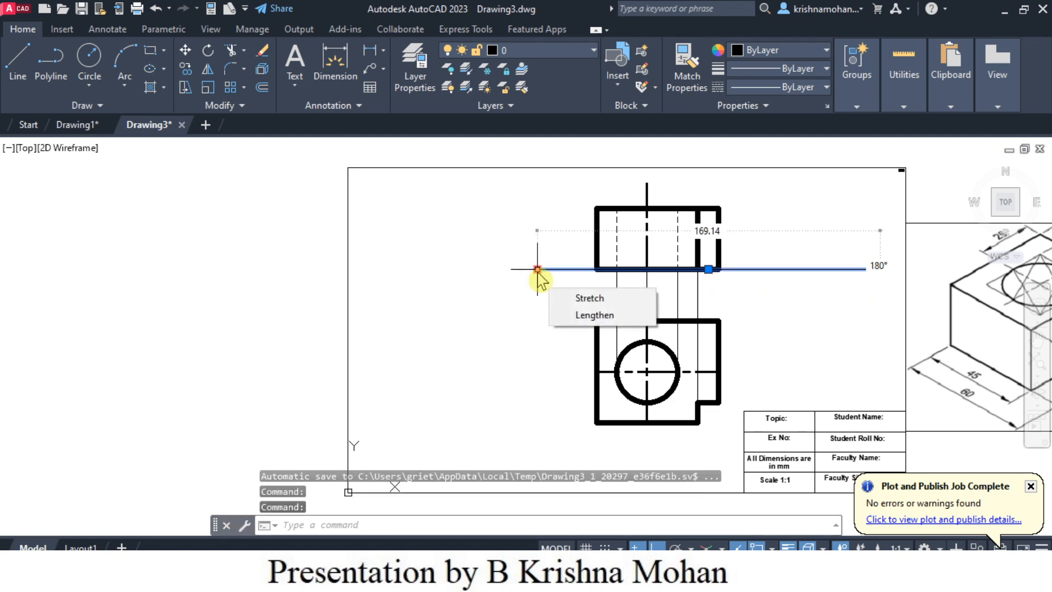
click(536, 269)
click(400, 275)
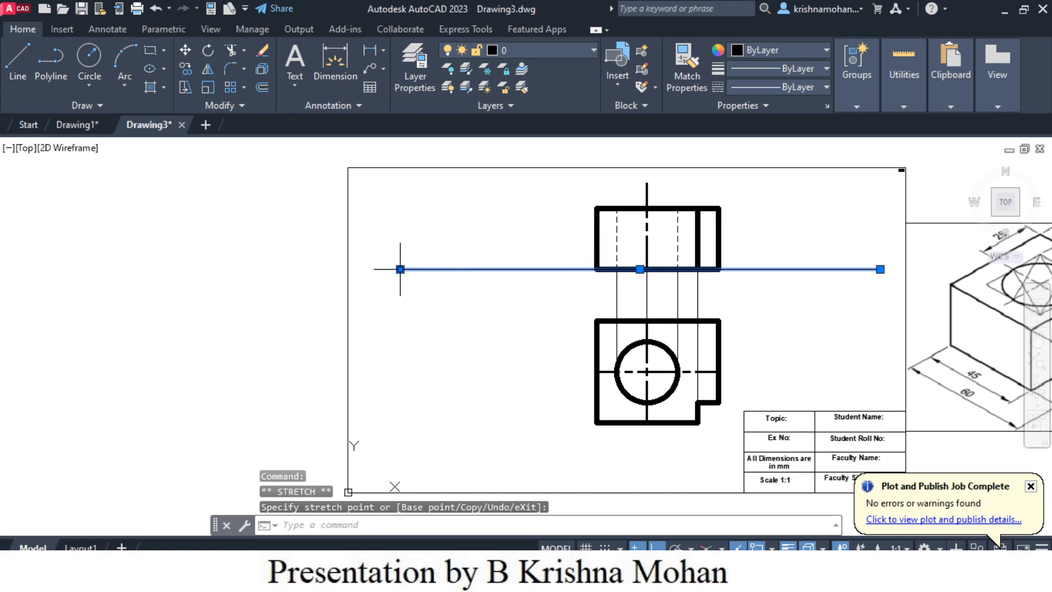
click(400, 269)
click(375, 269)
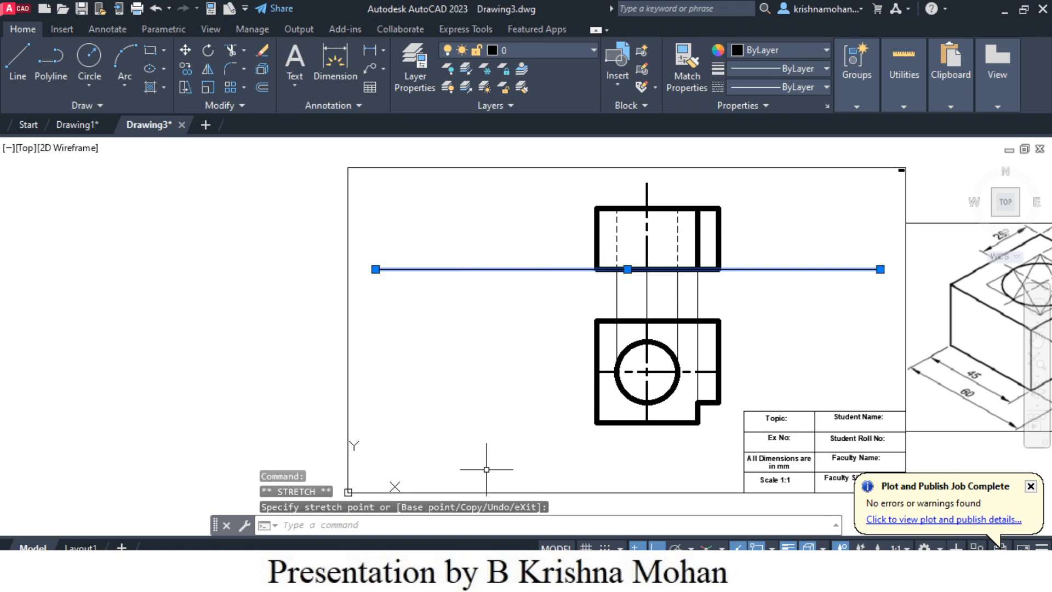
key(Escape)
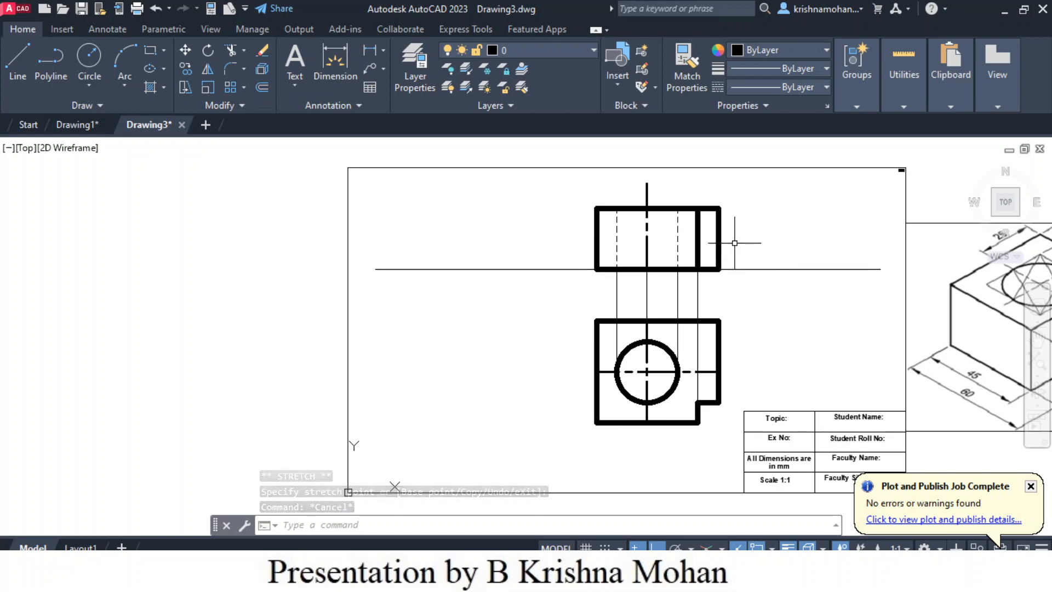
- Set the lineweight of the two dashed hidden lines in the front view to 0.40 mm
scroll(734, 243, up, 2)
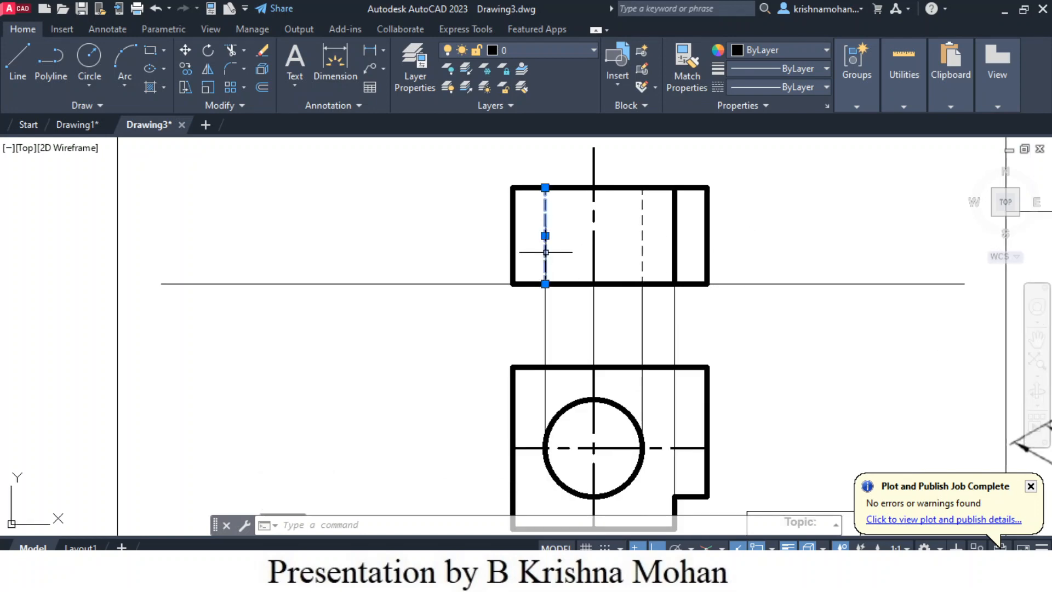
click(642, 242)
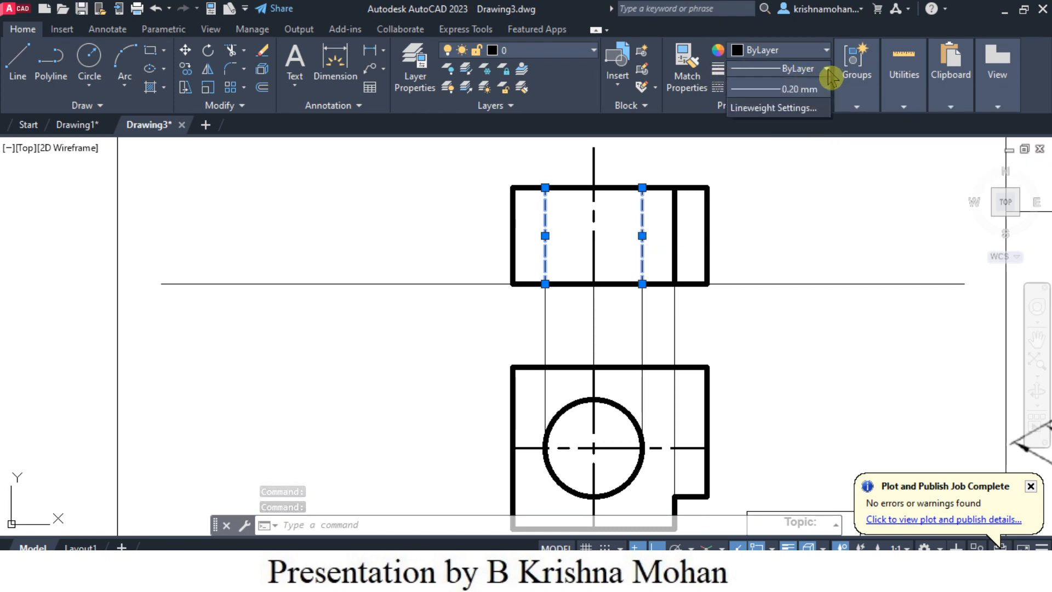
click(827, 69)
scroll(800, 203, down, 1)
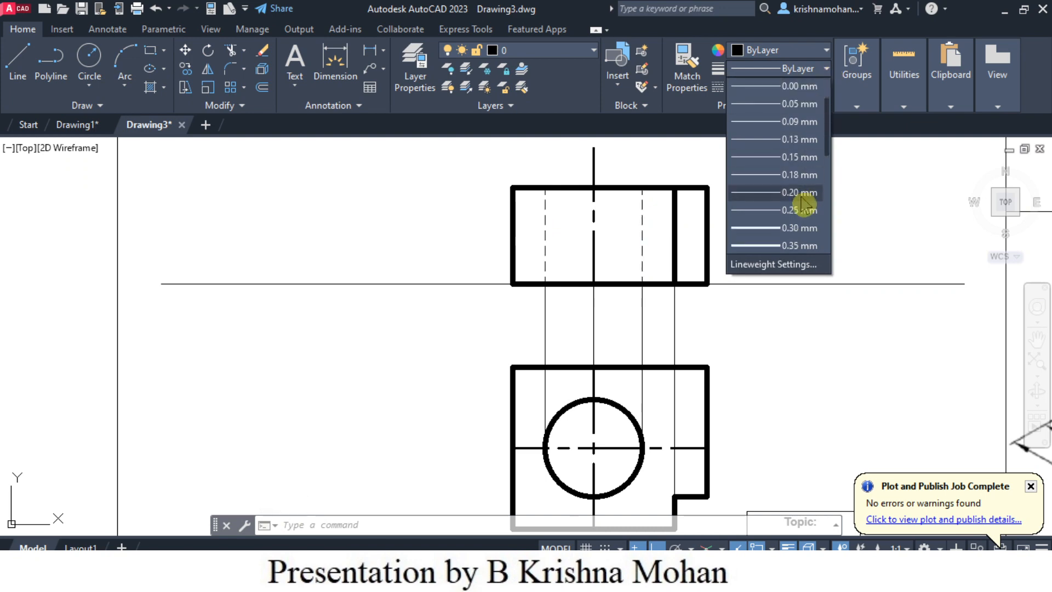
scroll(792, 220, down, 1)
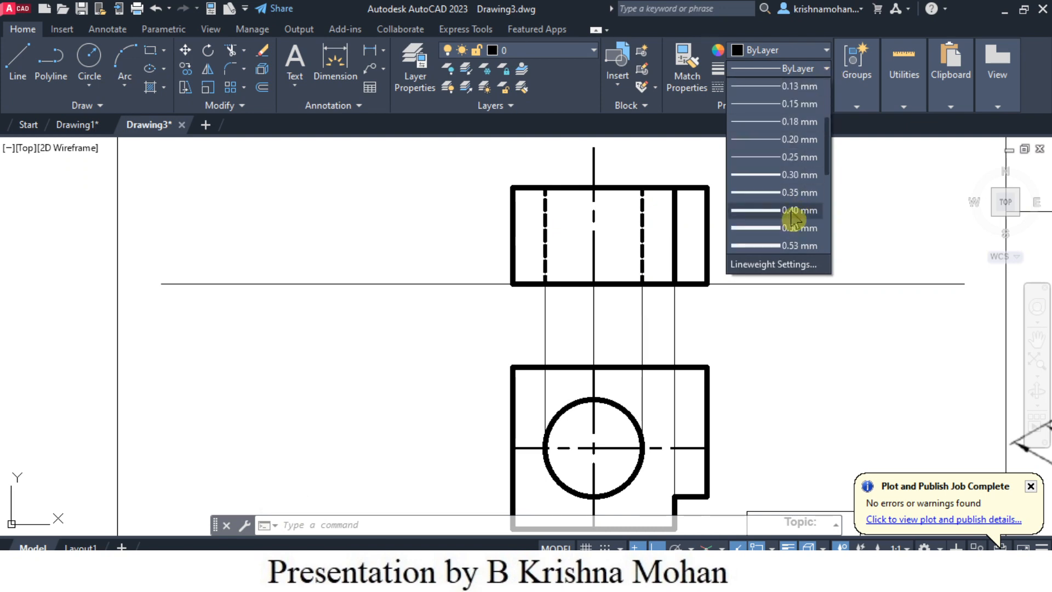
click(793, 211)
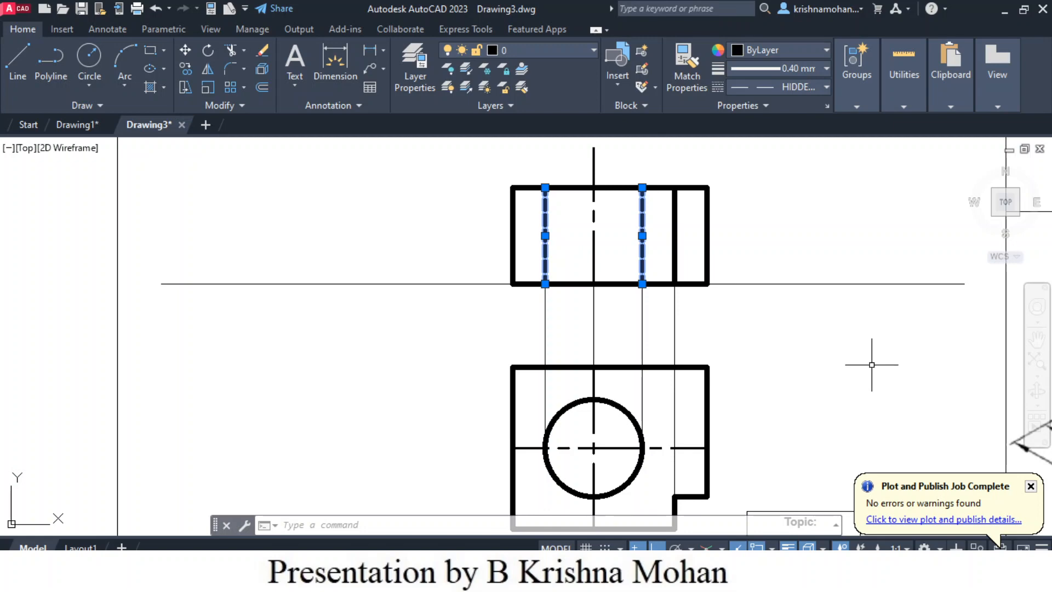
key(Escape)
- Draw a vertical reference line about 132 mm long just left of both views, crossing the horizontal reference line
scroll(839, 386, down, 2)
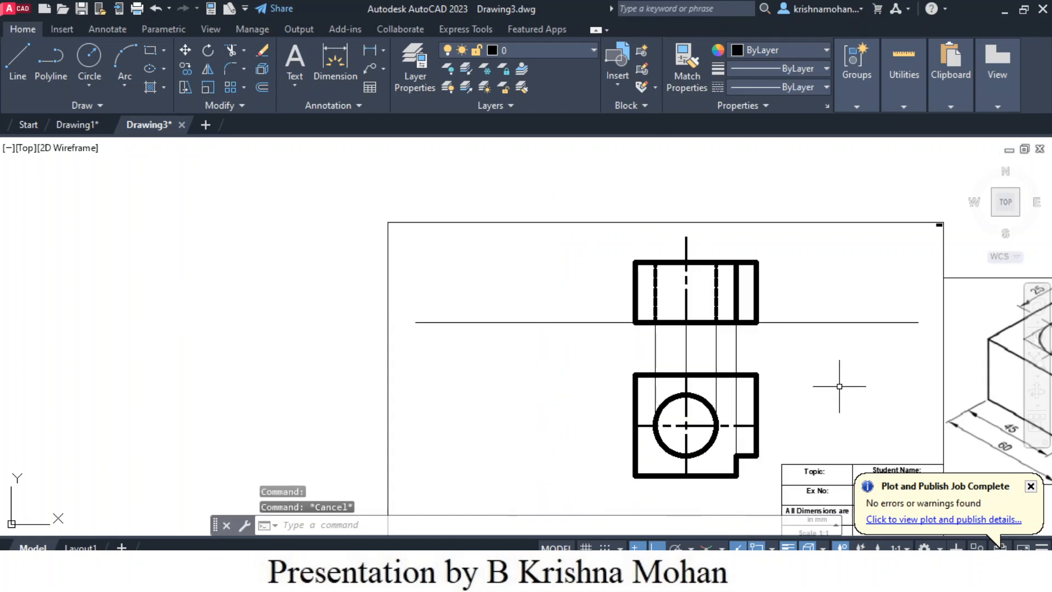
scroll(599, 370, up, 1)
scroll(599, 369, down, 1)
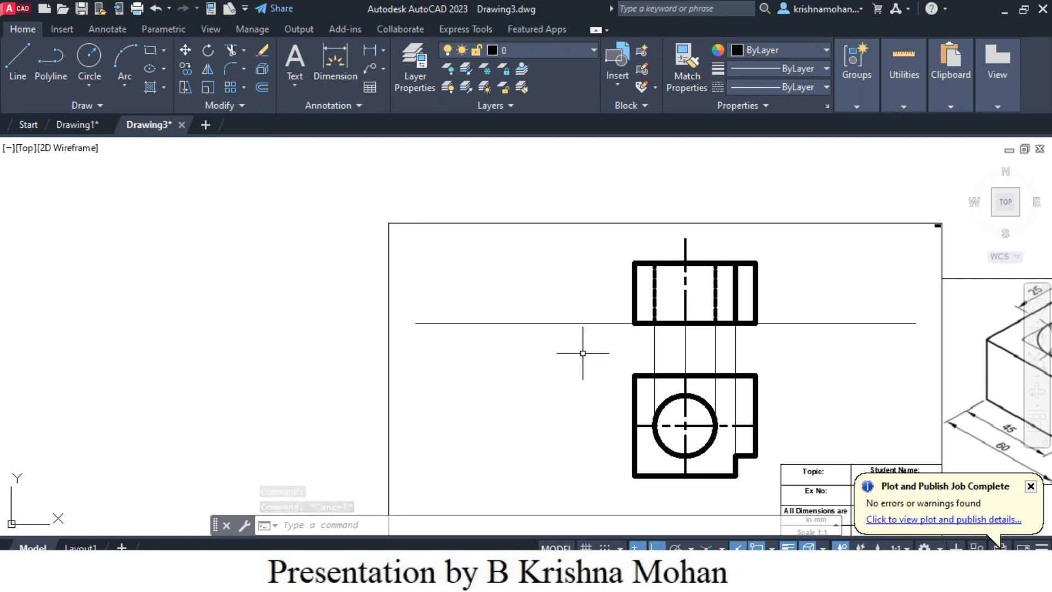
click(11, 68)
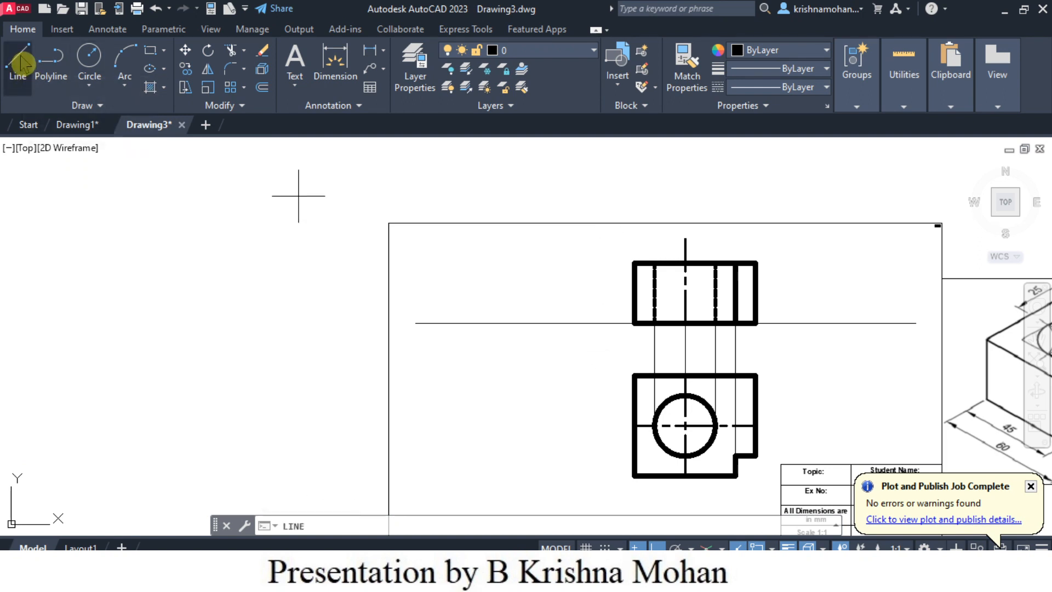
click(596, 232)
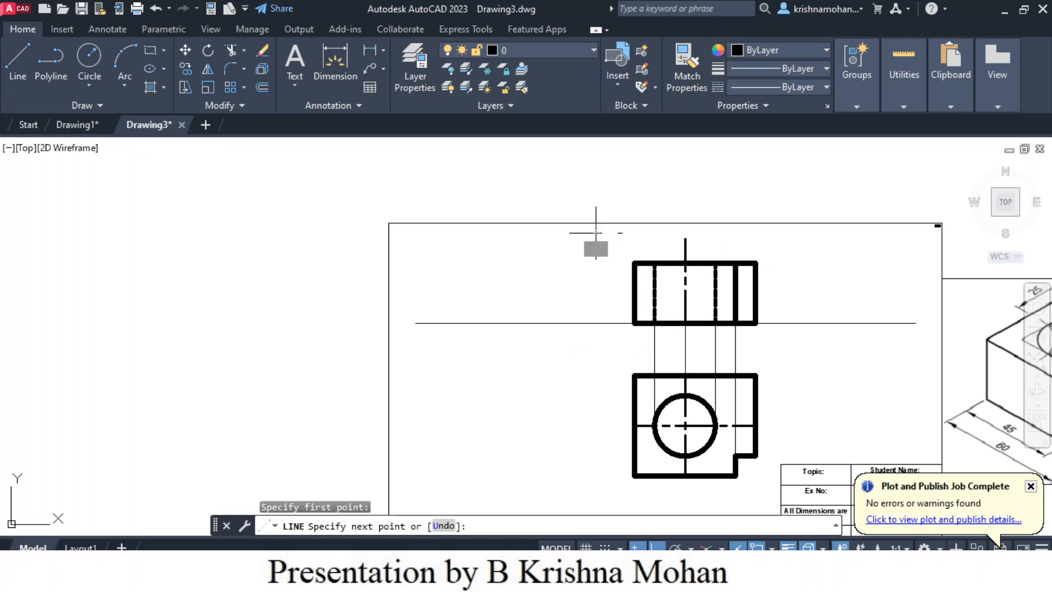
click(598, 499)
key(Escape)
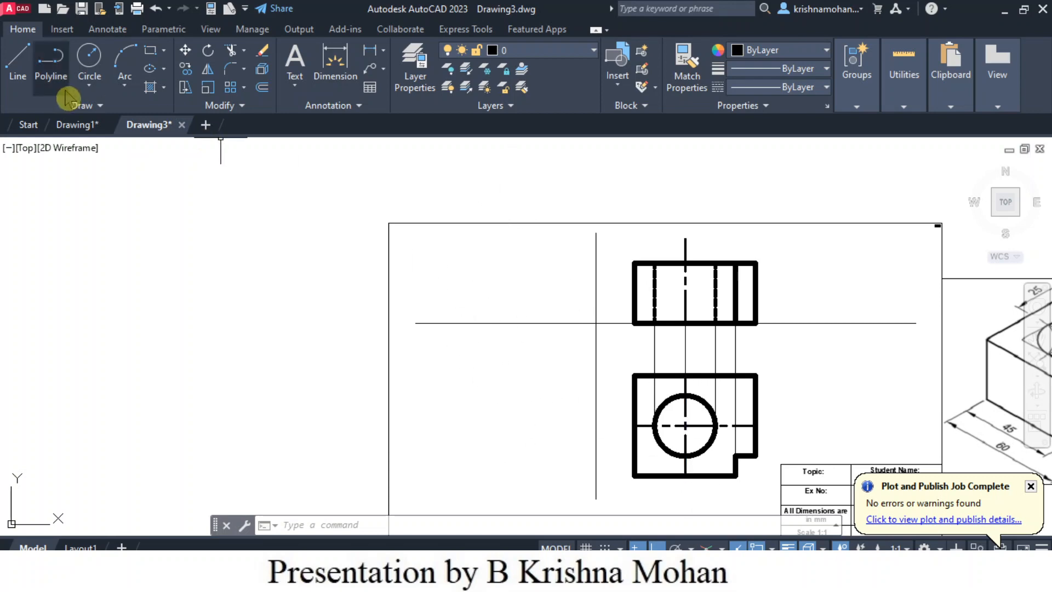
- Draw a diagonal line at 135° from the intersection of the two reference lines, sloping down to the left, with ortho mode off
click(20, 71)
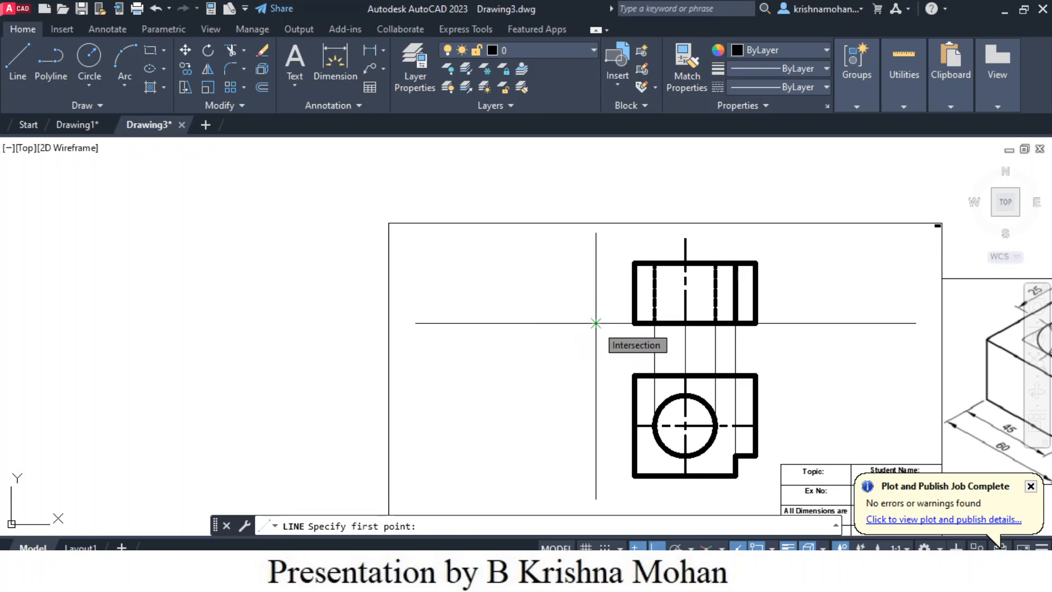
click(596, 324)
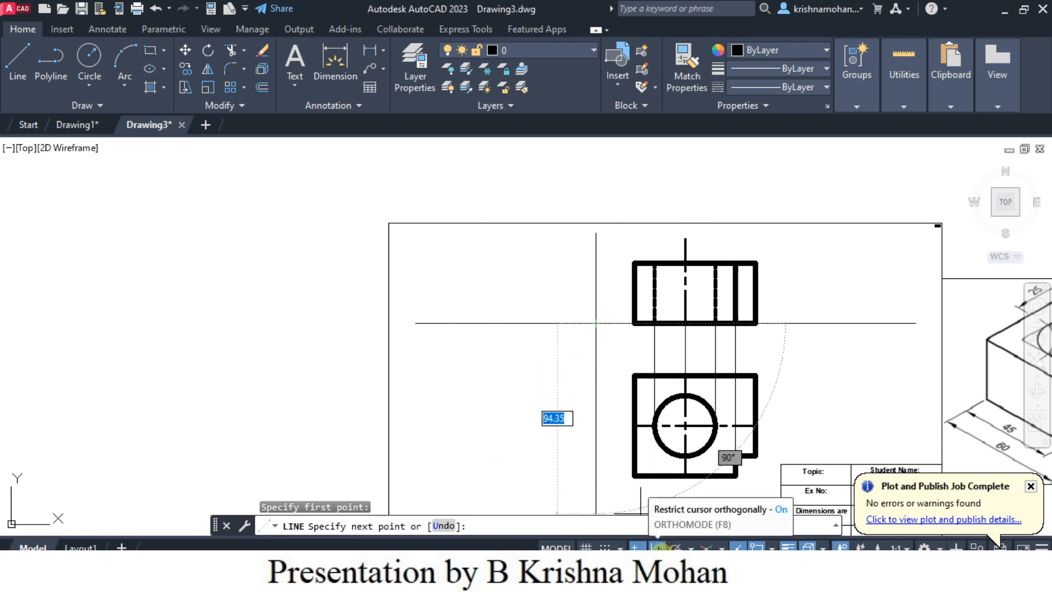
click(655, 547)
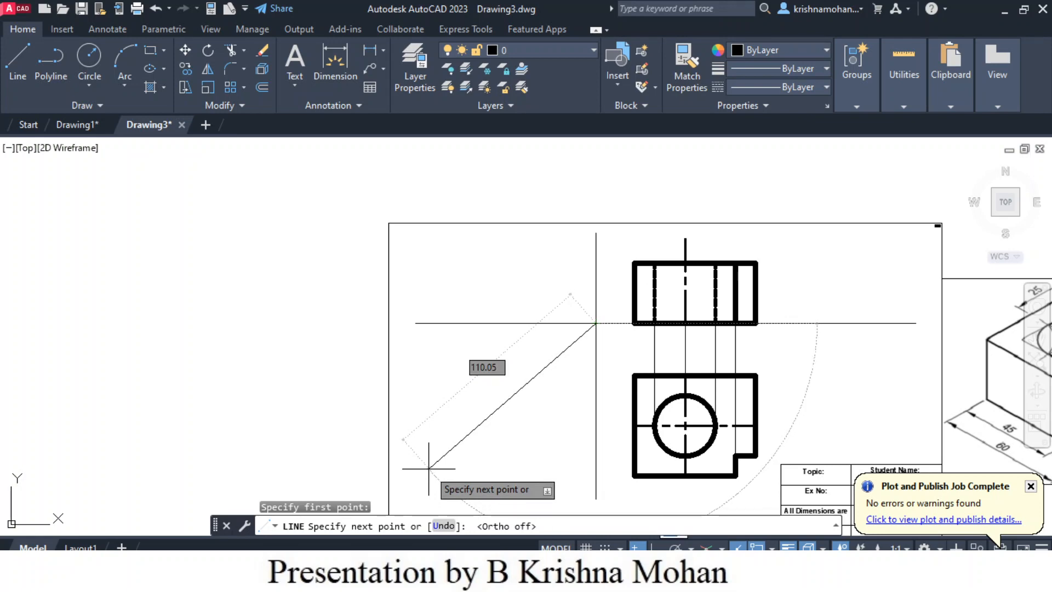
text(1)
text(35)
key(Return)
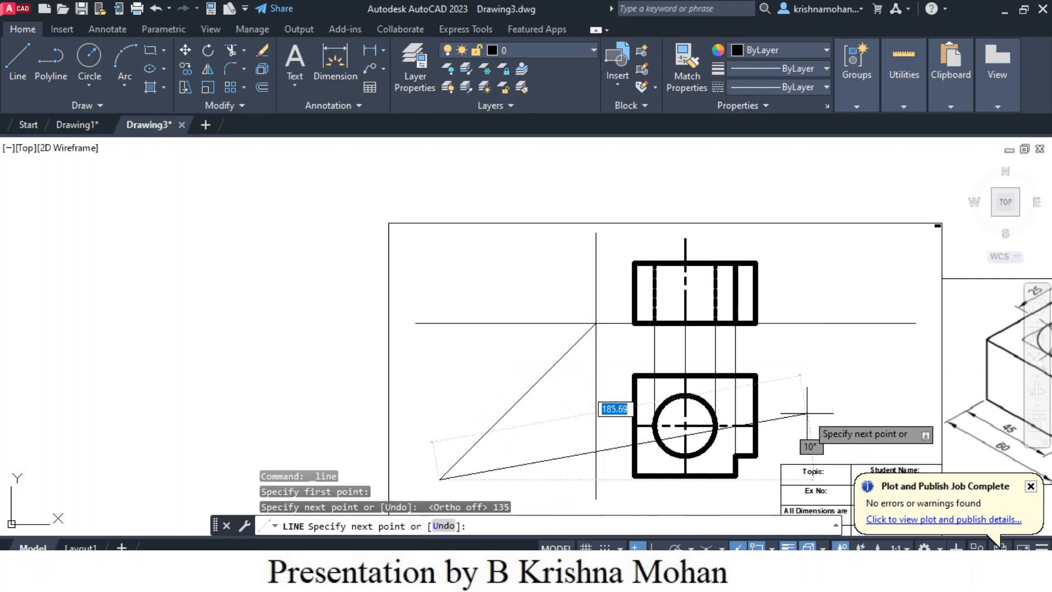
key(Escape)
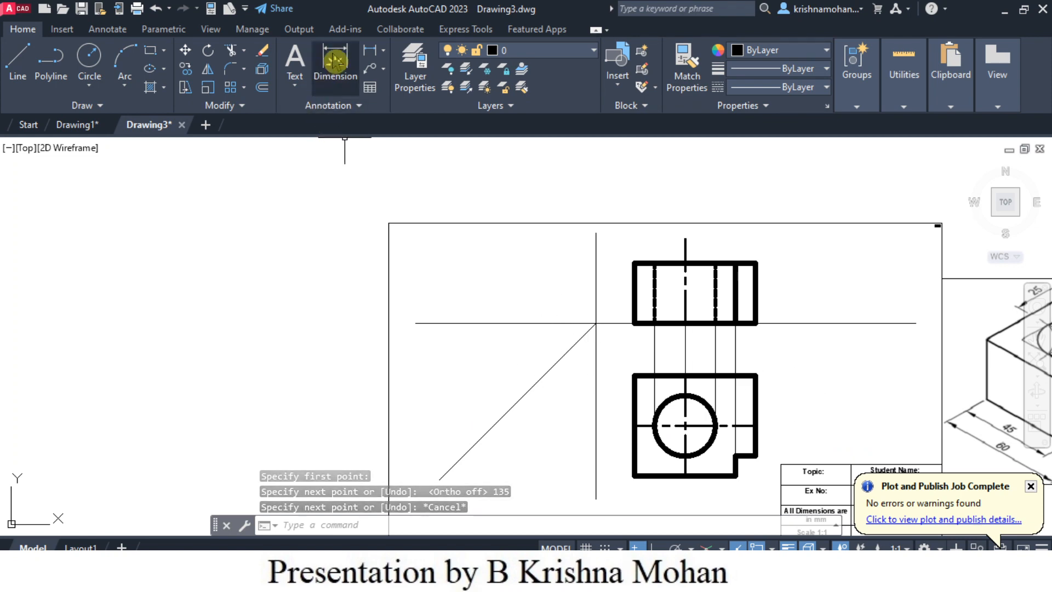
- Check the angle between the horizontal reference line and the diagonal with an angular dimension, and undo that dimension
mouse_move(533, 324)
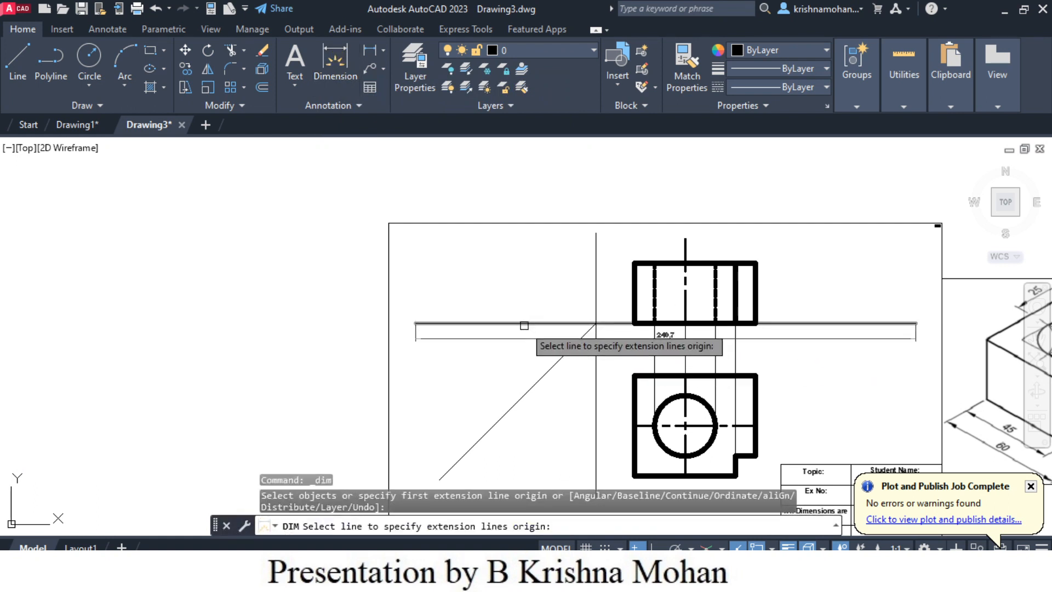
click(524, 324)
click(551, 368)
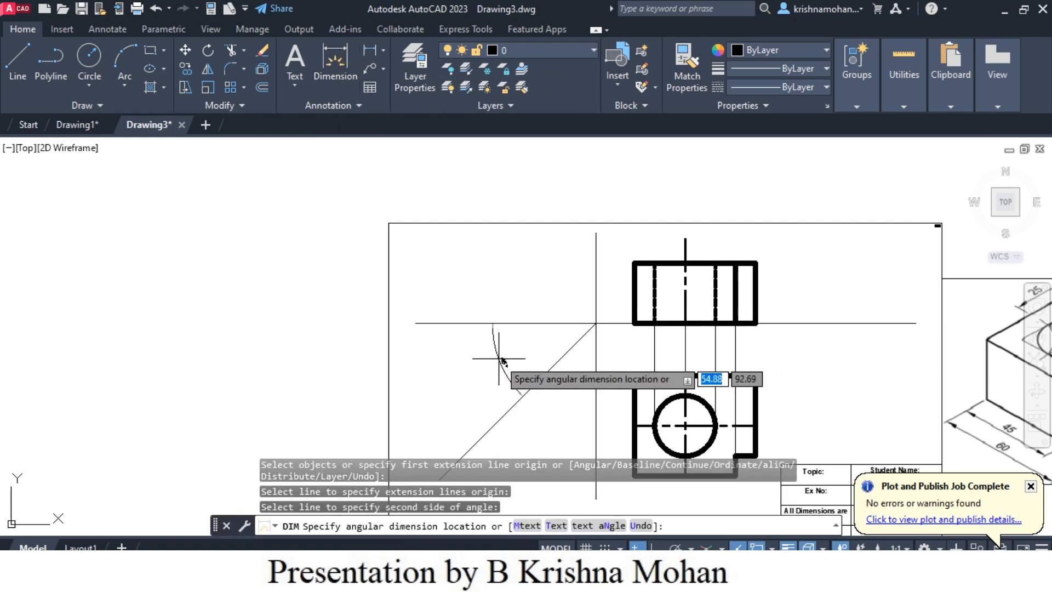
click(536, 371)
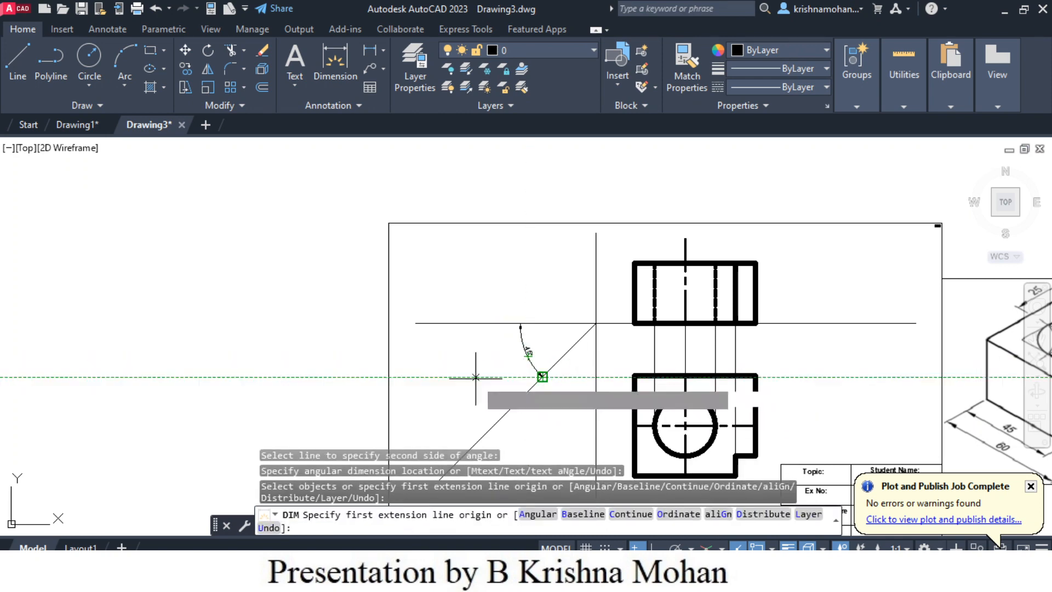
key(Return)
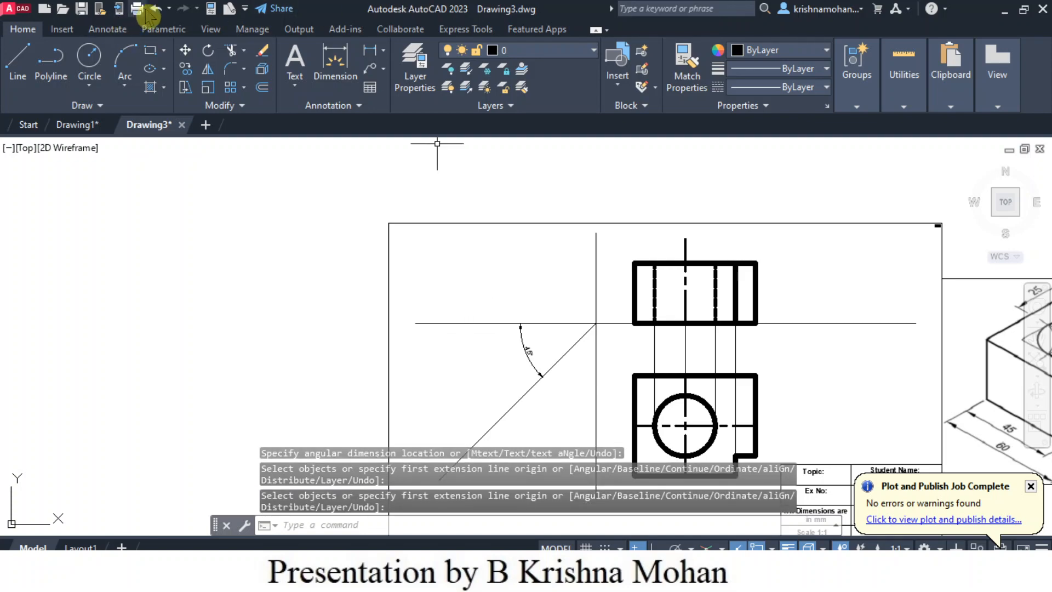
click(155, 10)
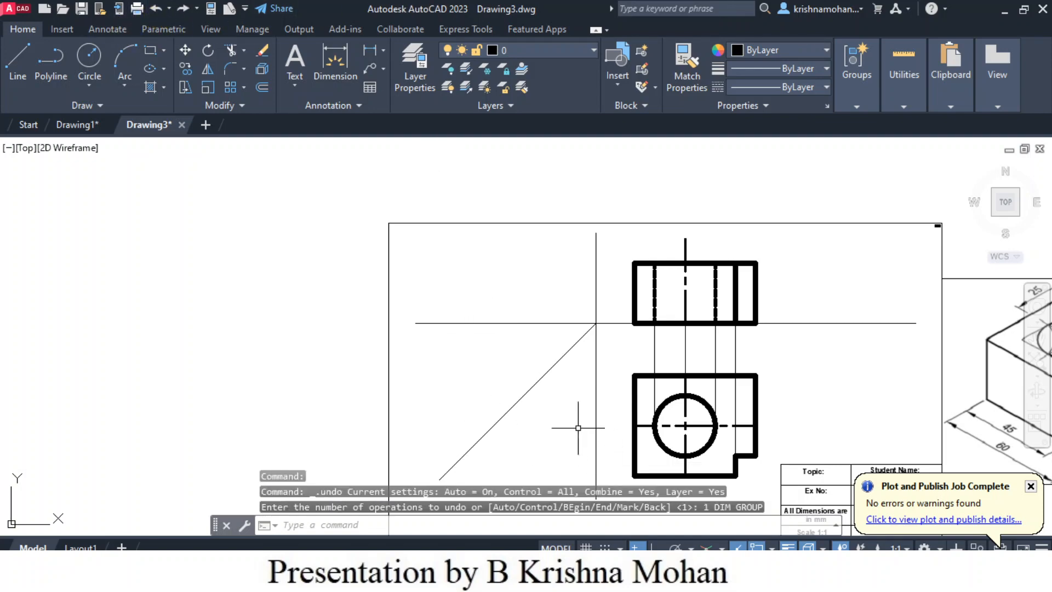
- With ortho mode on, draw a horizontal projection line about 73 mm leftward from the top view's upper-left corner, crossing the diagonal
scroll(588, 472, down, 2)
scroll(564, 455, up, 2)
middle_drag(559, 435, 495, 394)
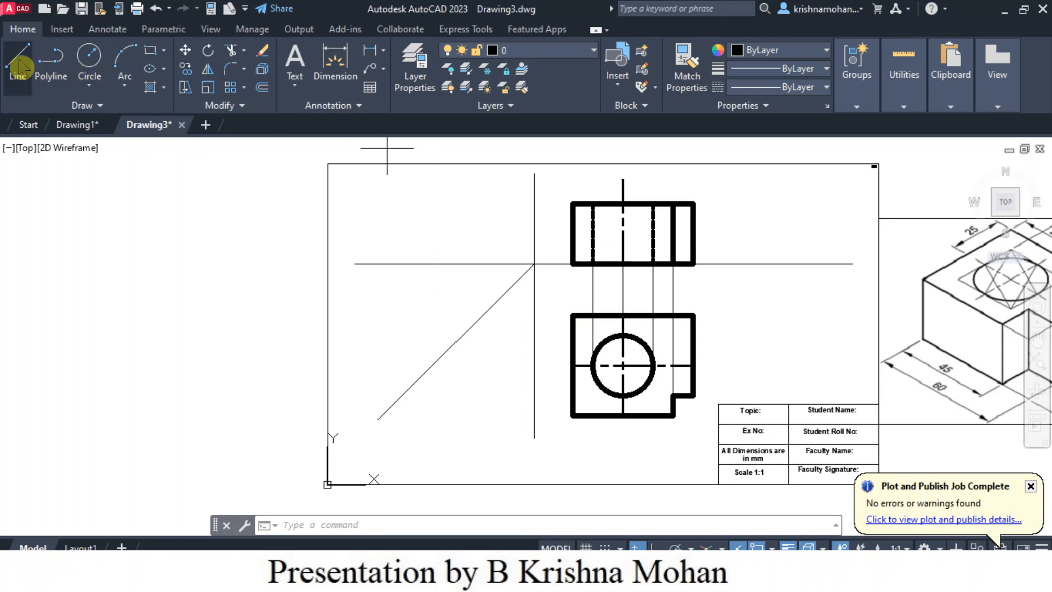
click(18, 67)
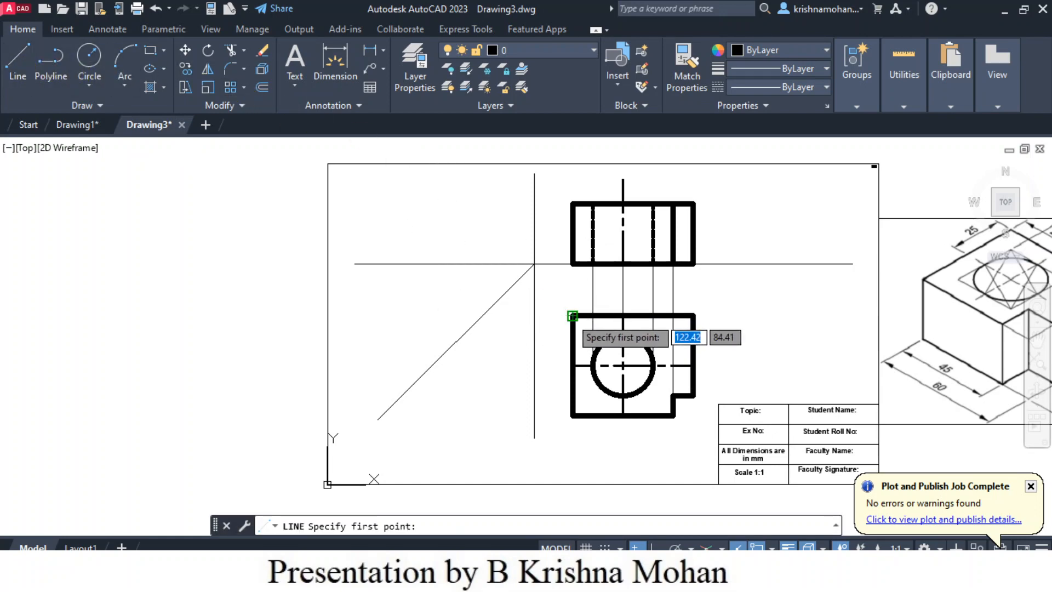
click(572, 316)
key(F8)
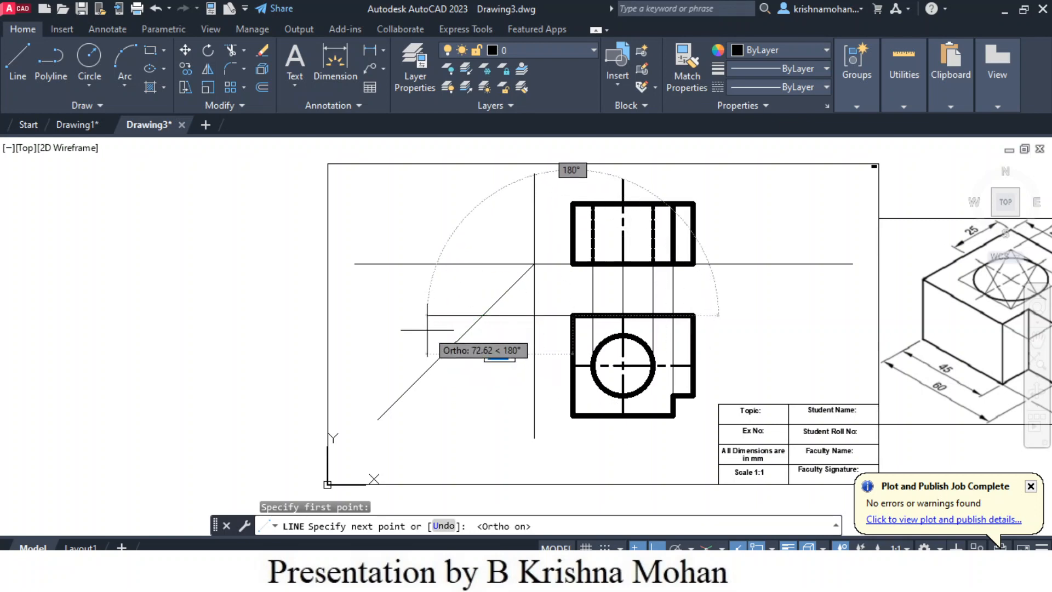
click(426, 330)
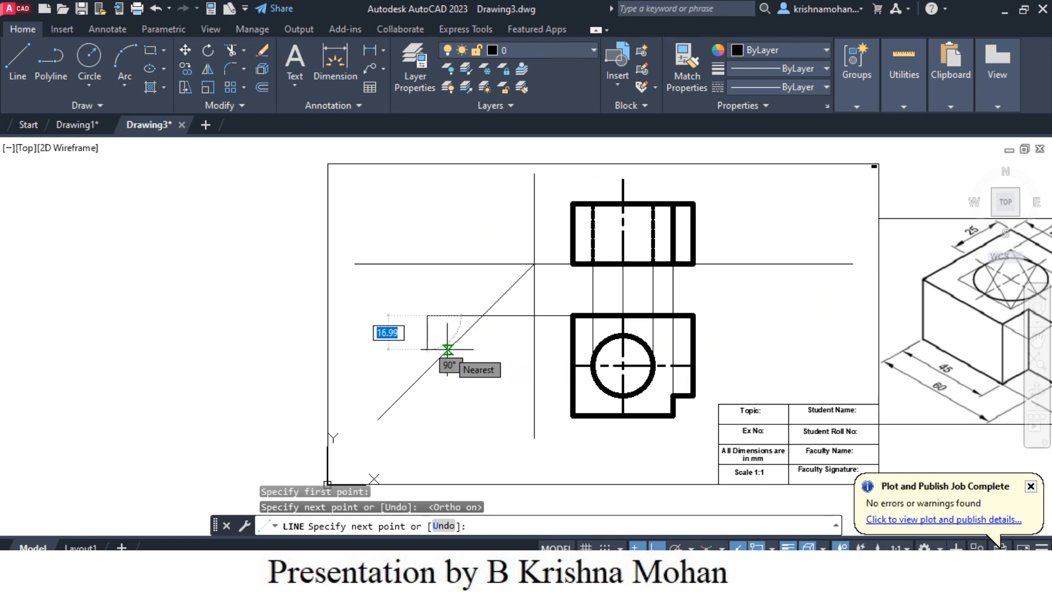
key(Escape)
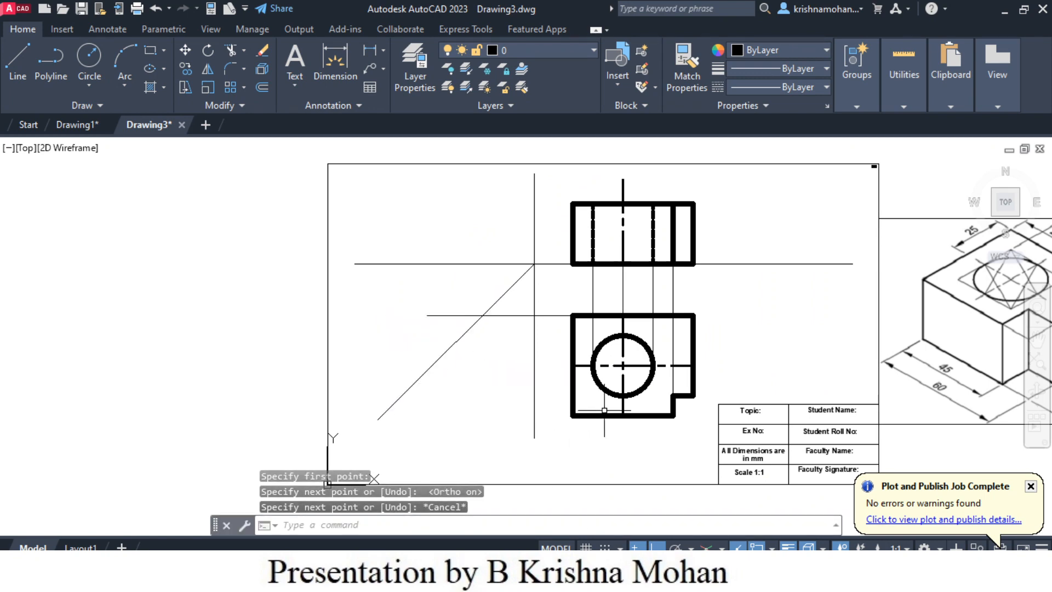
- Draw a horizontal projection line about 111 mm leftward from the top view's lower-left corner, past the diagonal
key(Return)
click(573, 415)
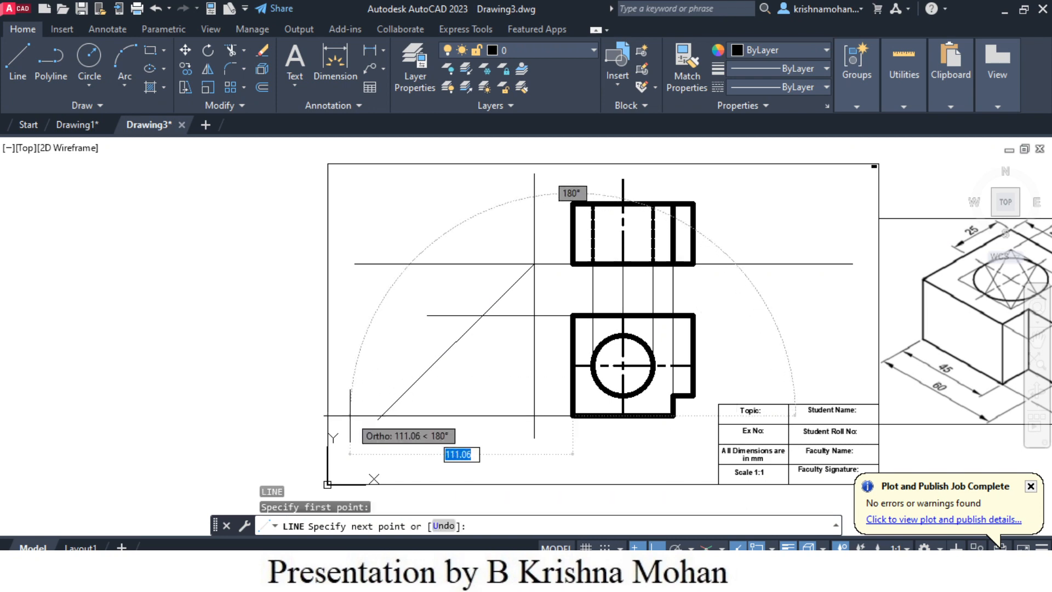
key(Escape)
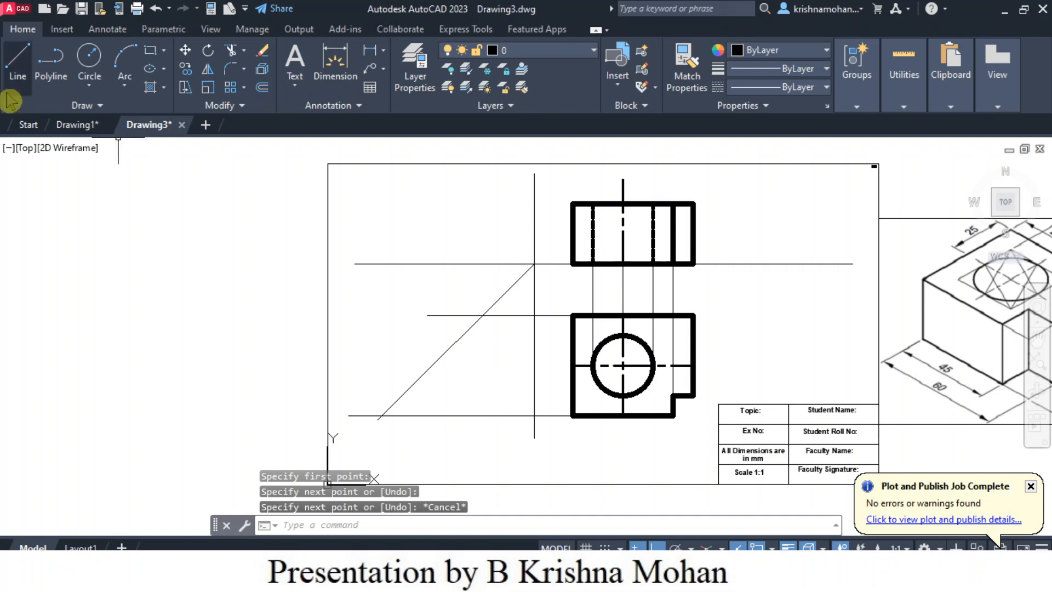
click(25, 66)
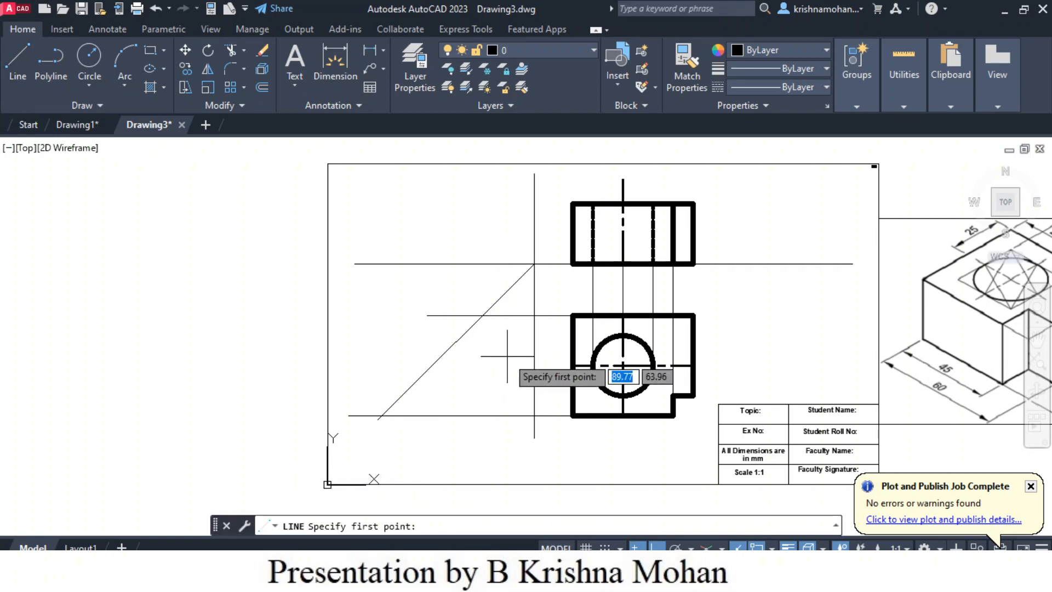
click(482, 315)
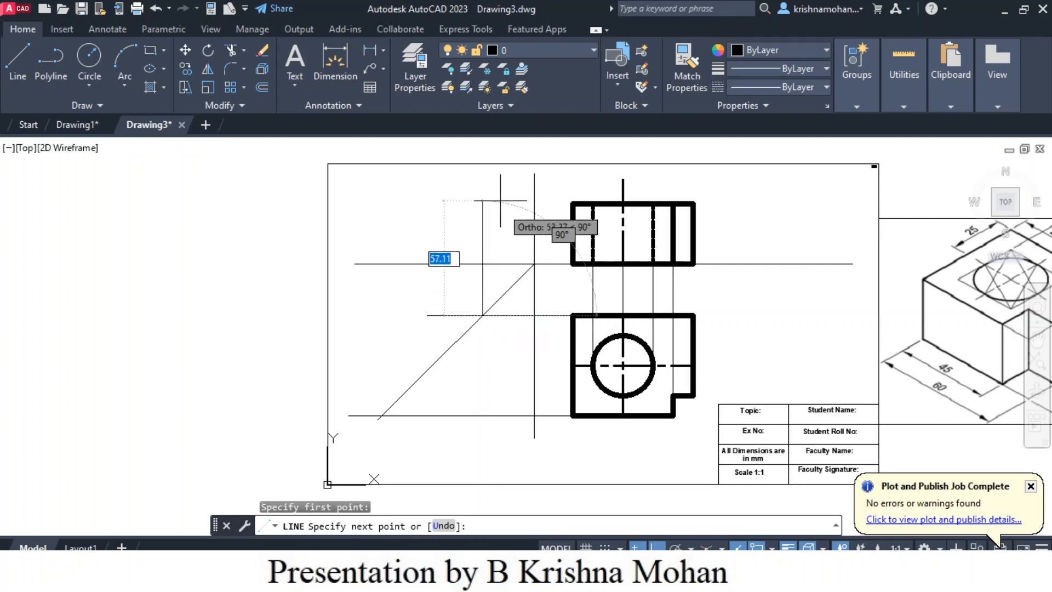
click(487, 164)
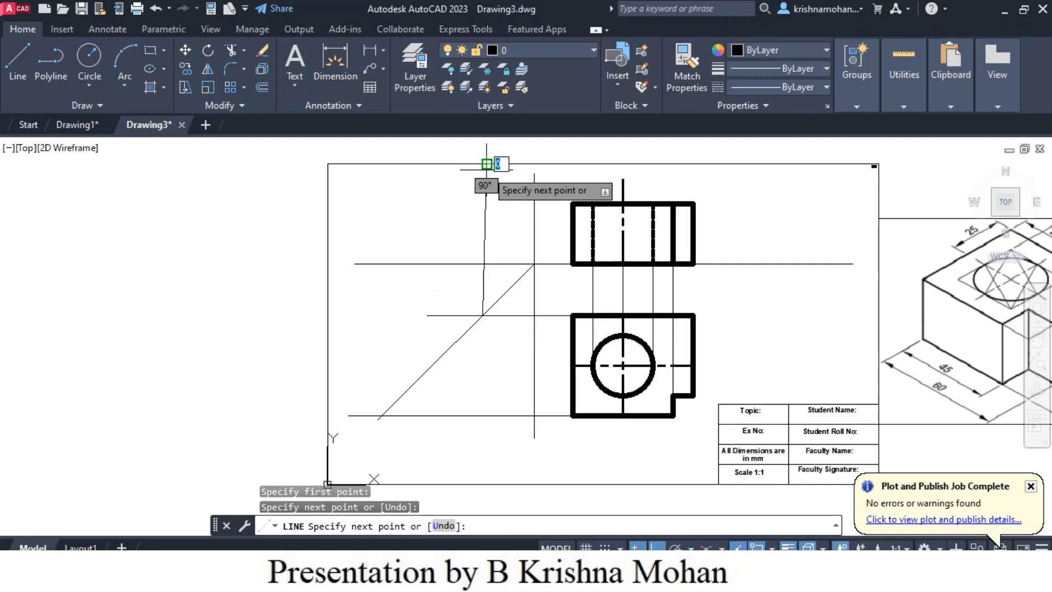
key(Escape)
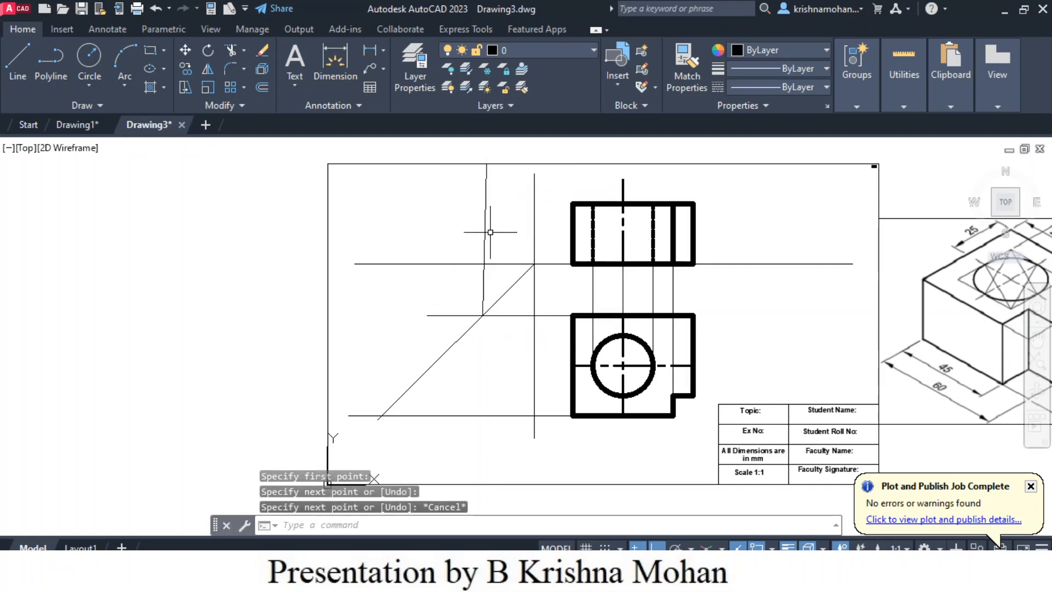
click(485, 227)
key(Delete)
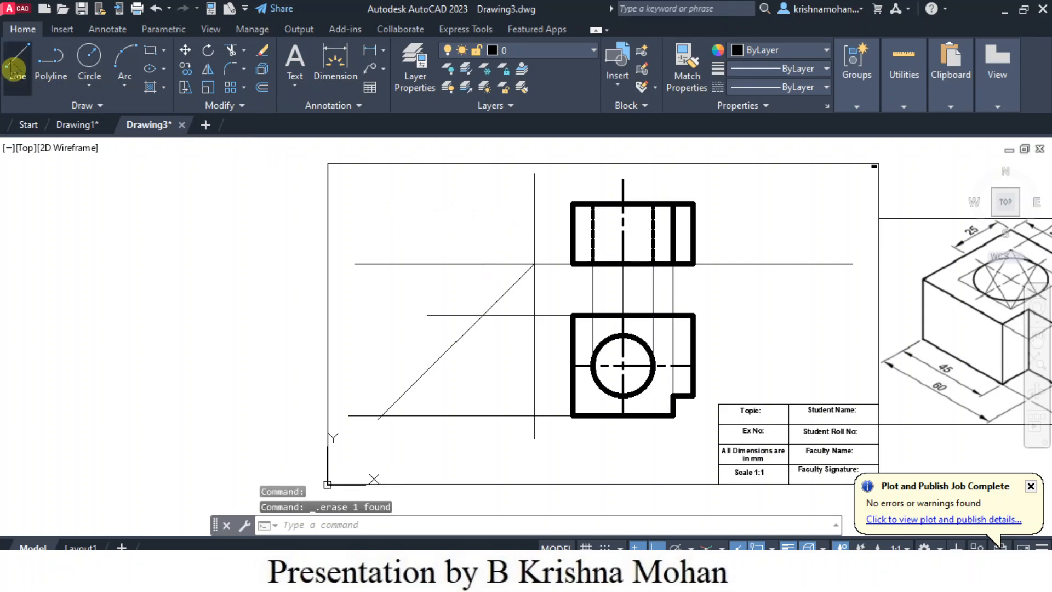
click(17, 63)
click(482, 315)
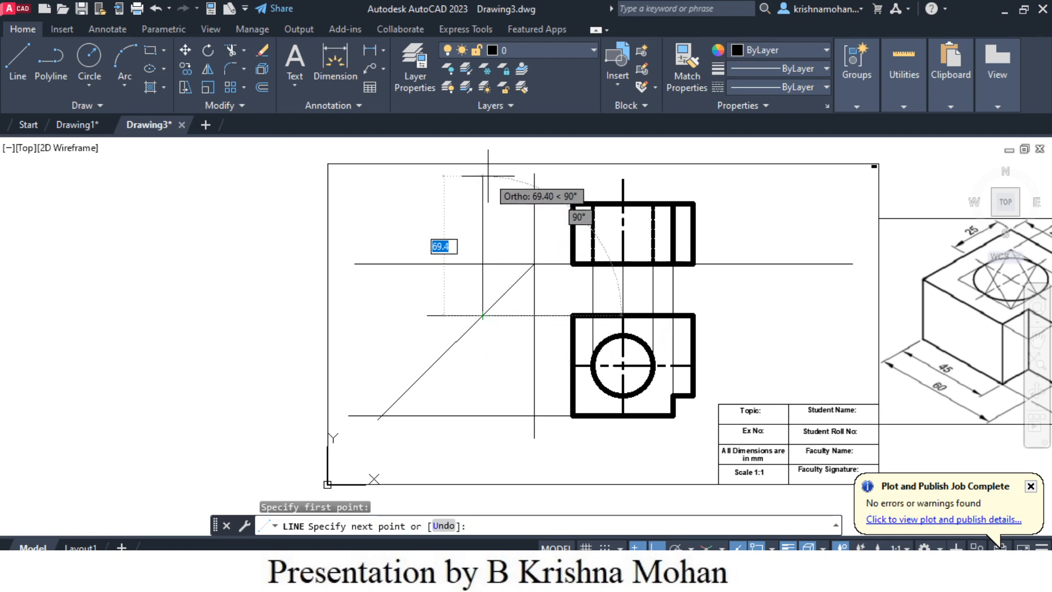
key(Return)
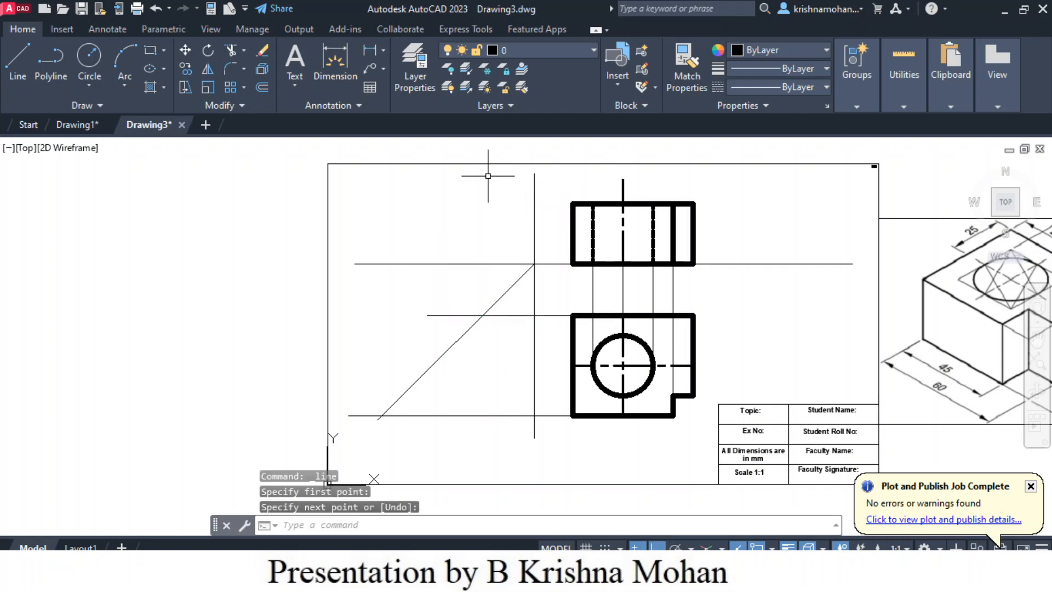
- Draw a vertical projection line from where the upper horizontal projector meets the diagonal up to just below the sheet's top border
click(19, 76)
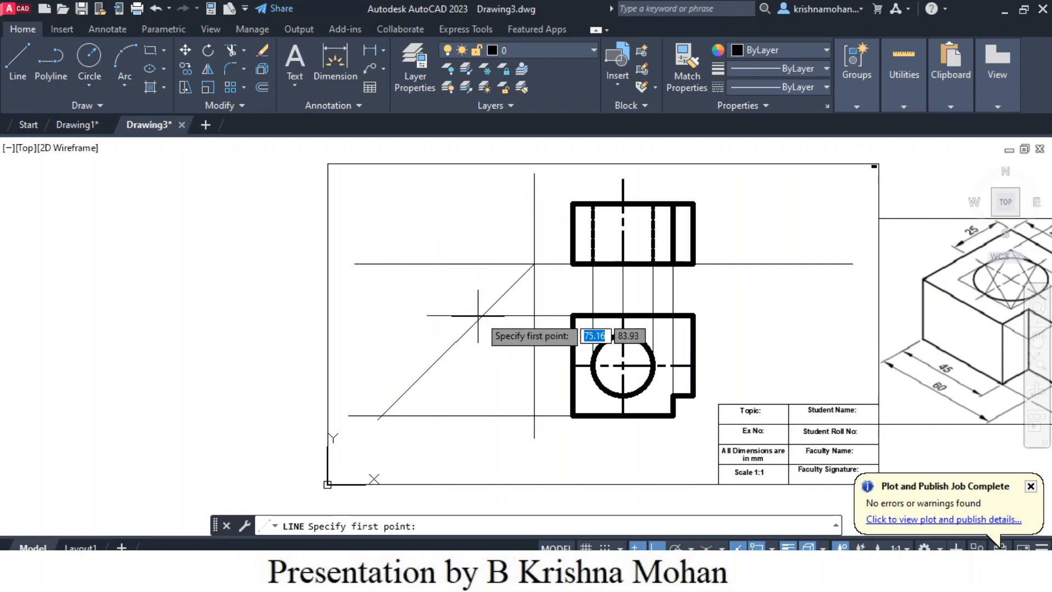
click(483, 315)
click(482, 183)
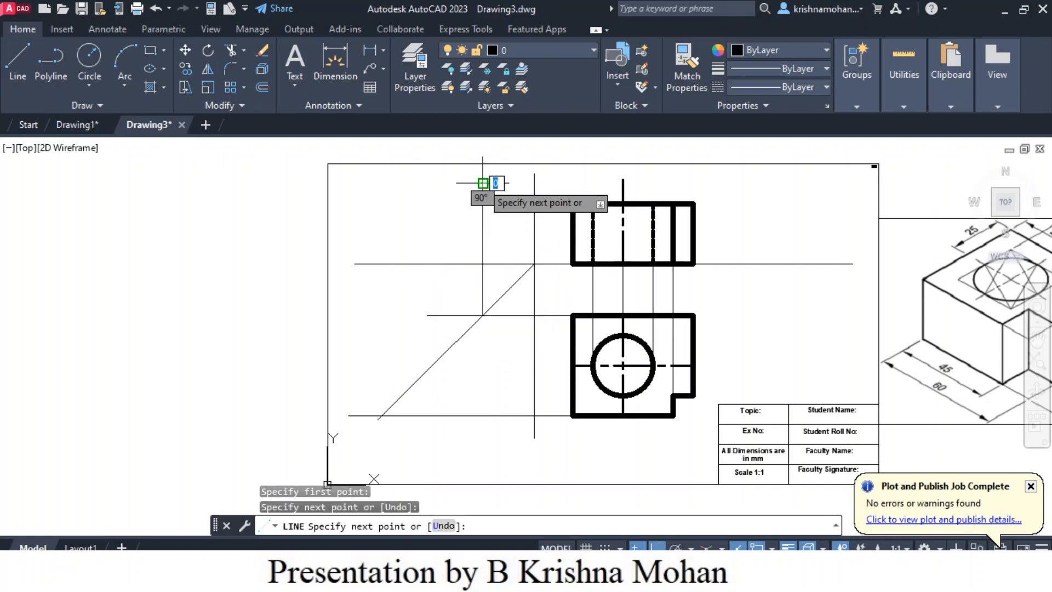
key(Escape)
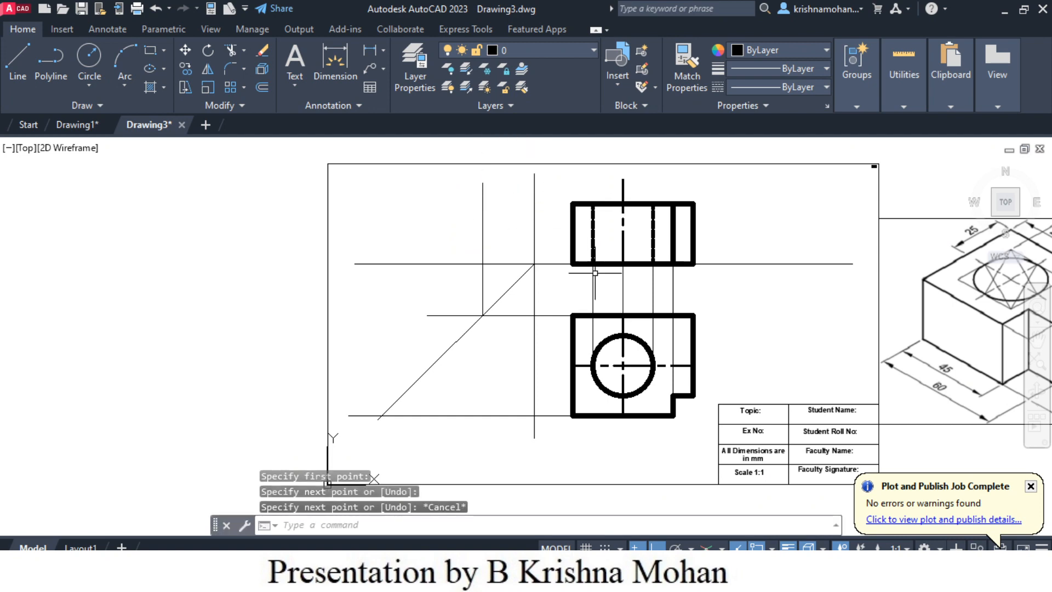
- Draw a vertical projection line from where the lower horizontal projector meets the diagonal up to just below the sheet's top border
key(space)
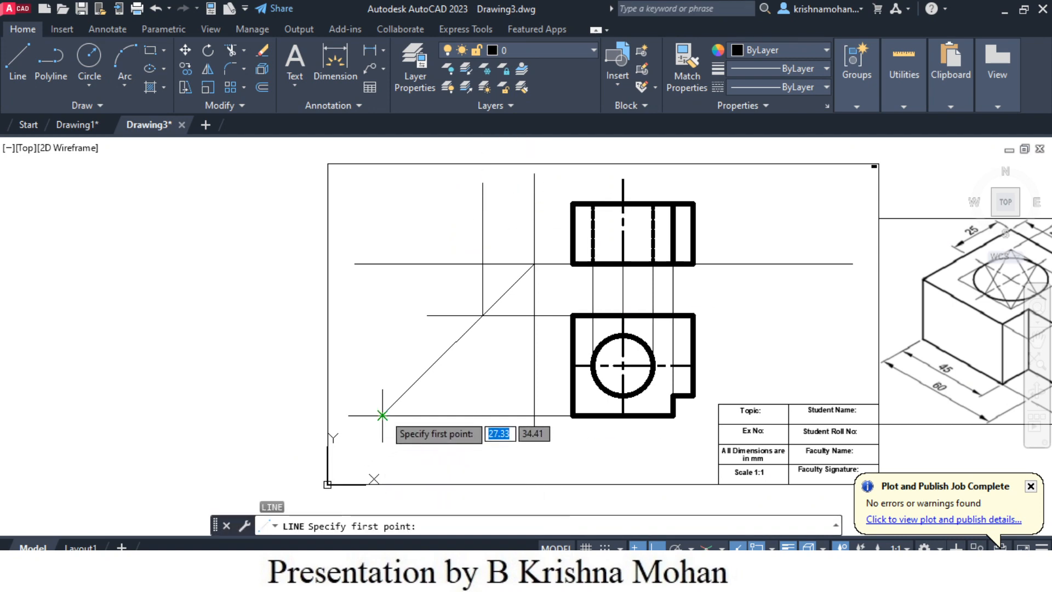
click(382, 415)
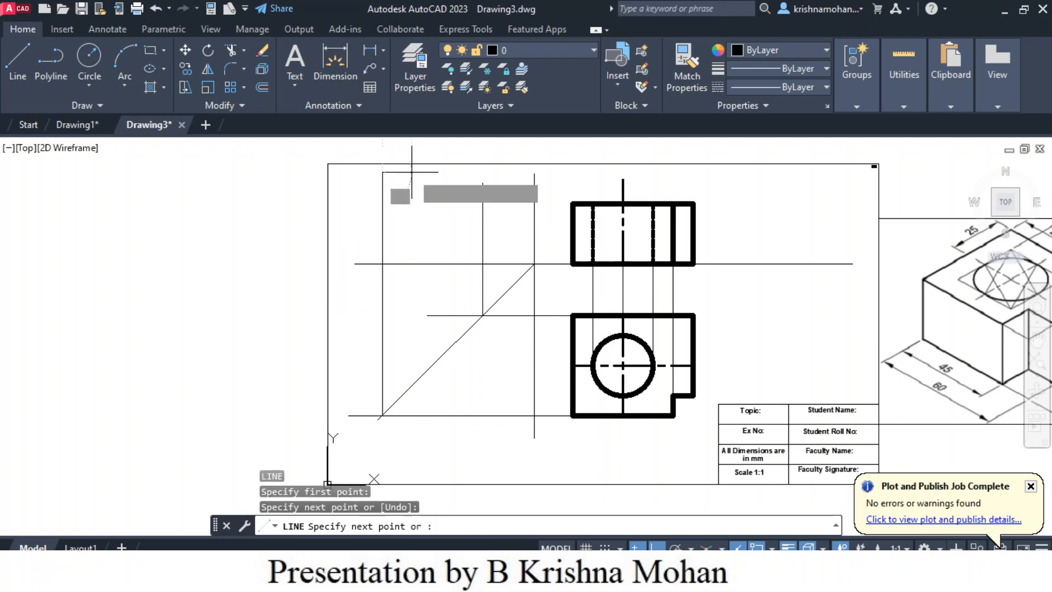
key(Escape)
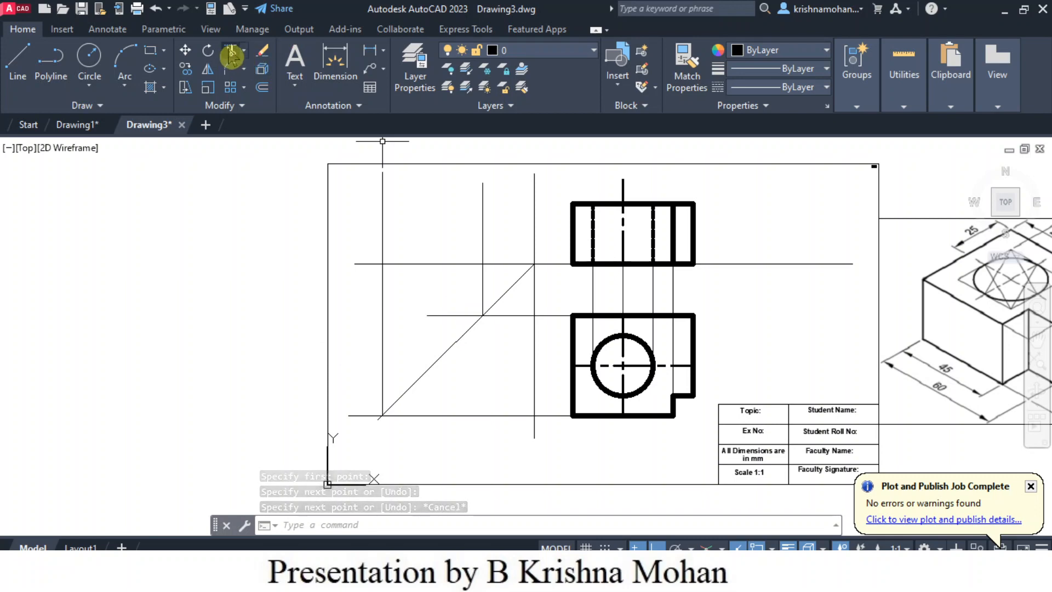
- Trim the ends of the two horizontal projectors that extend past the diagonal
click(231, 50)
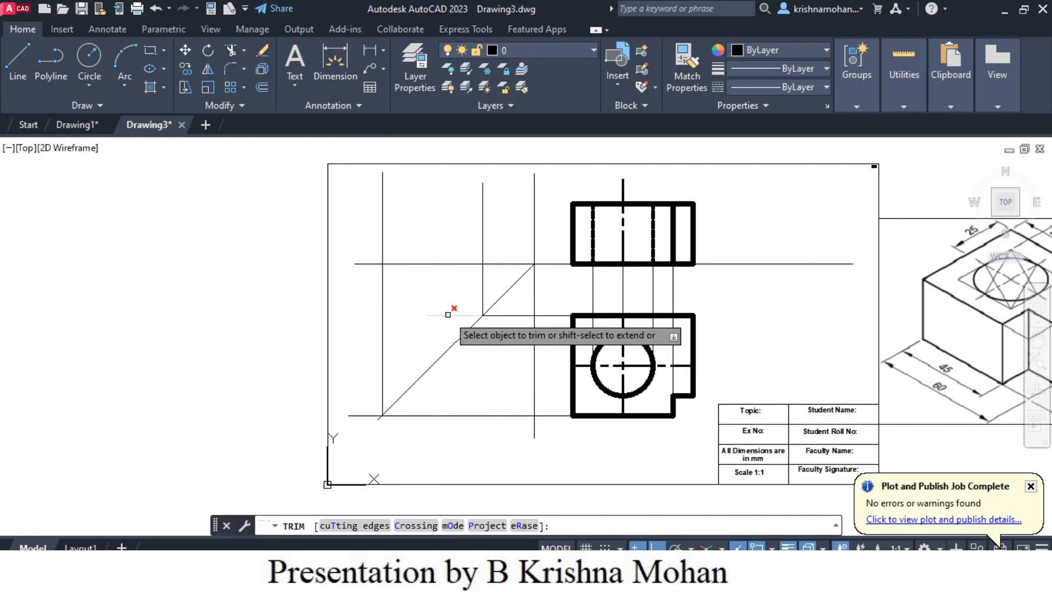
click(448, 314)
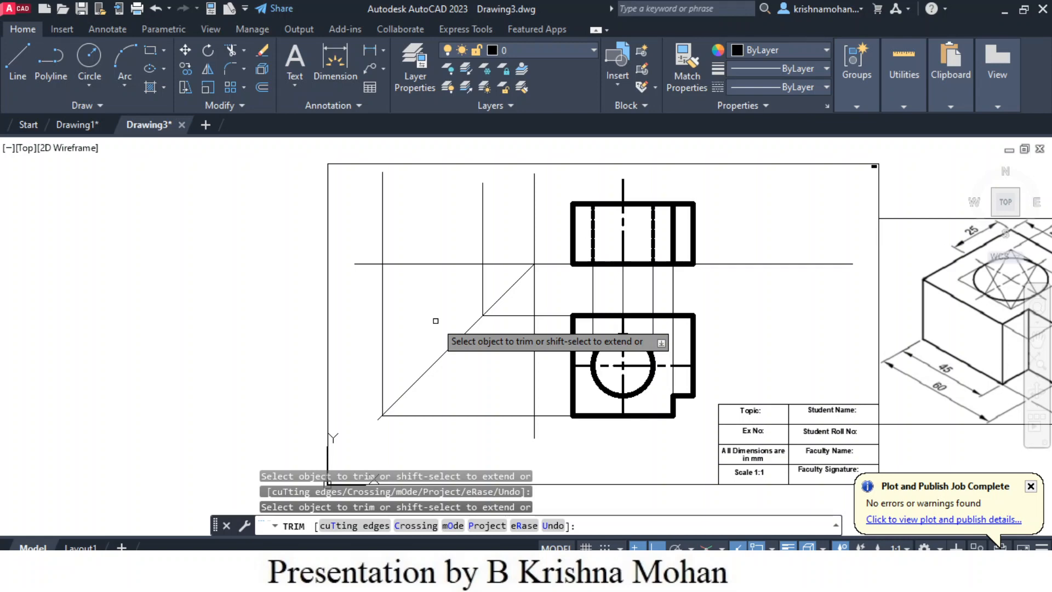
key(Escape)
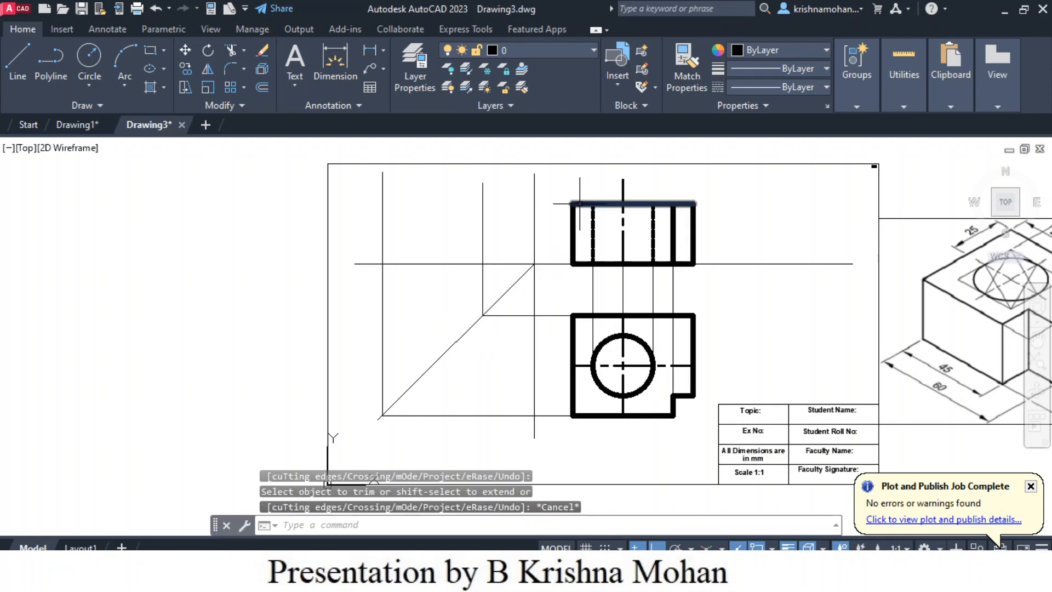
- Draw a horizontal projection line about 112 mm leftward from the front view's upper-left corner, crossing both vertical projectors
click(16, 58)
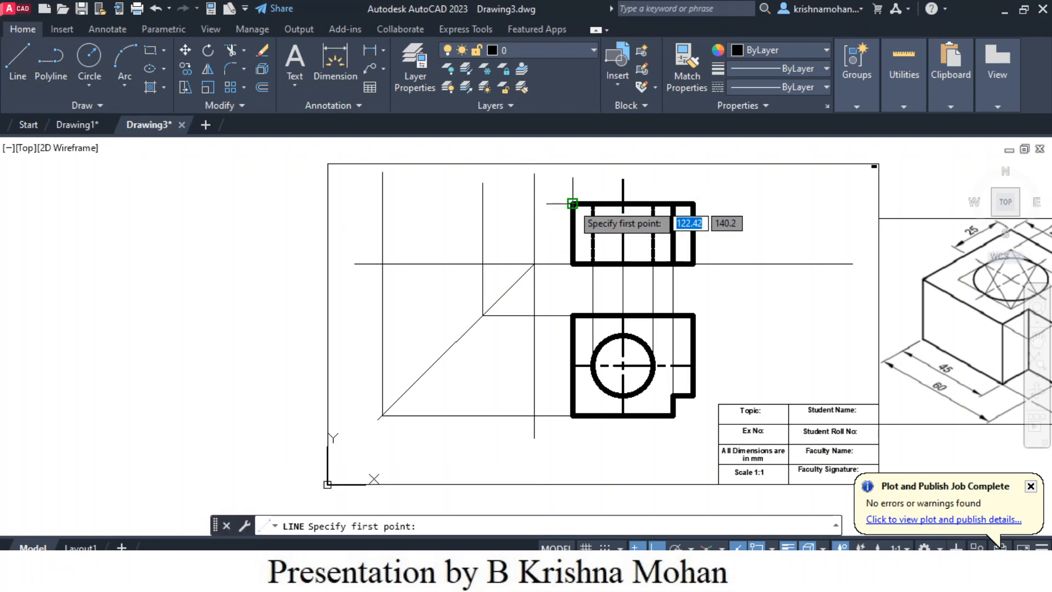
click(572, 203)
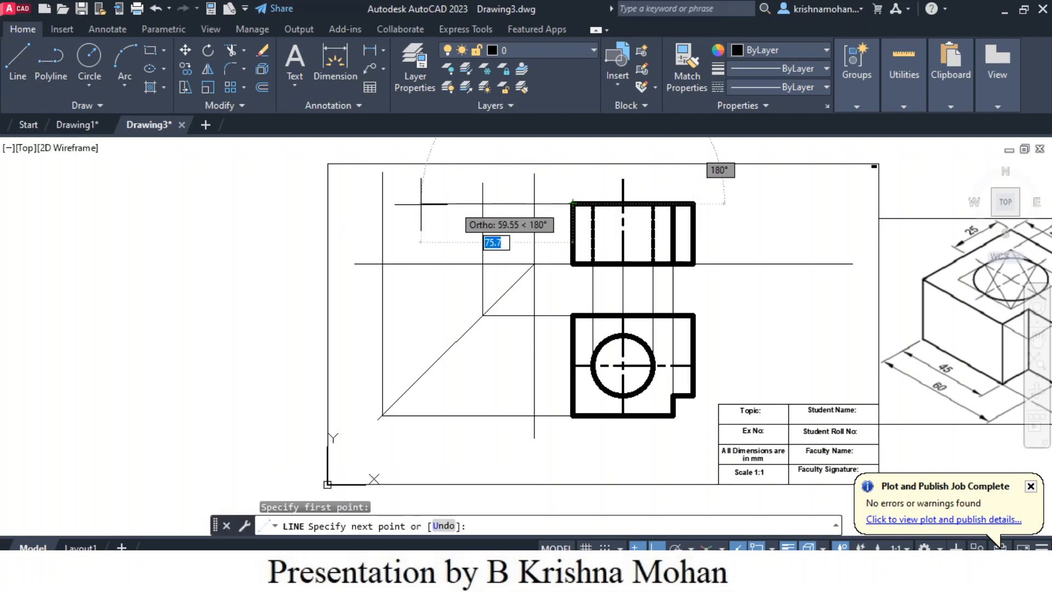
click(346, 206)
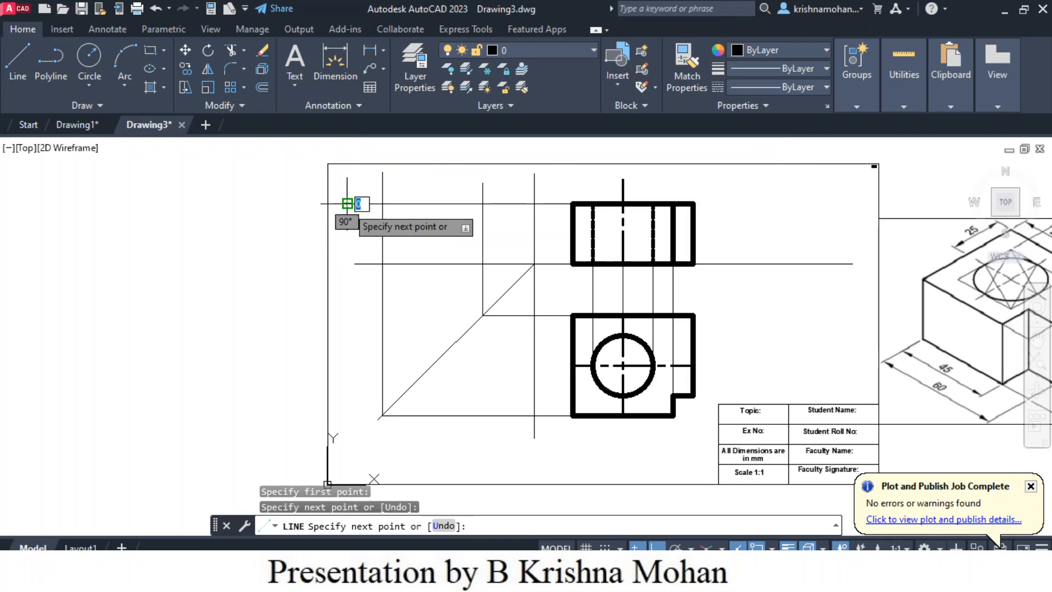
key(Escape)
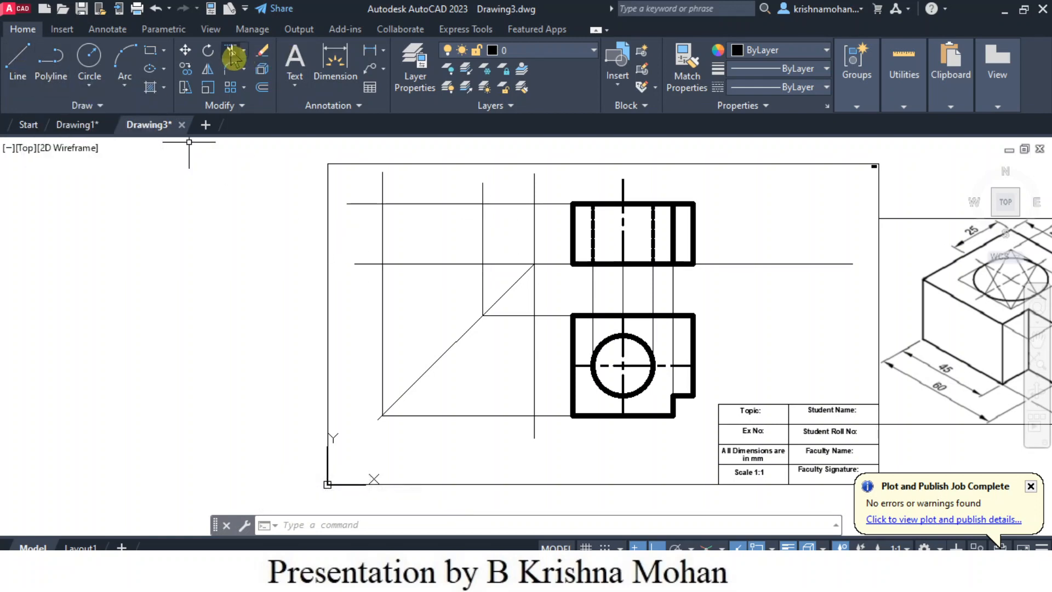
- Trim the projector ends overhanging the side view's upper-left corner and the vertical projector above its upper-right corner
click(231, 52)
click(367, 203)
click(482, 186)
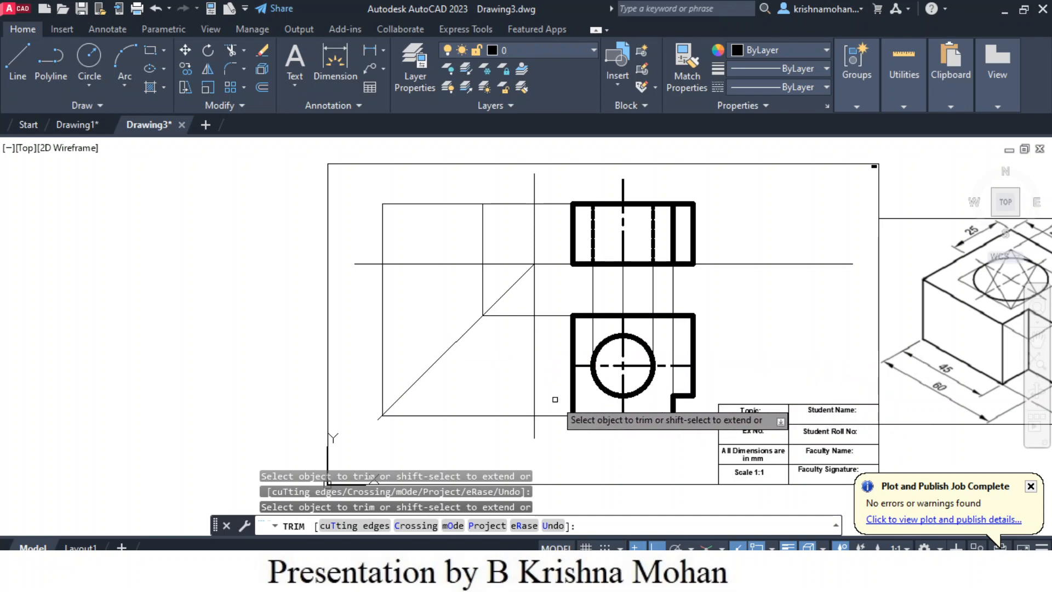
- Draw a horizontal projection line about 166 mm leftward from the inner corner of the top view's notch, past the diagonal
click(18, 67)
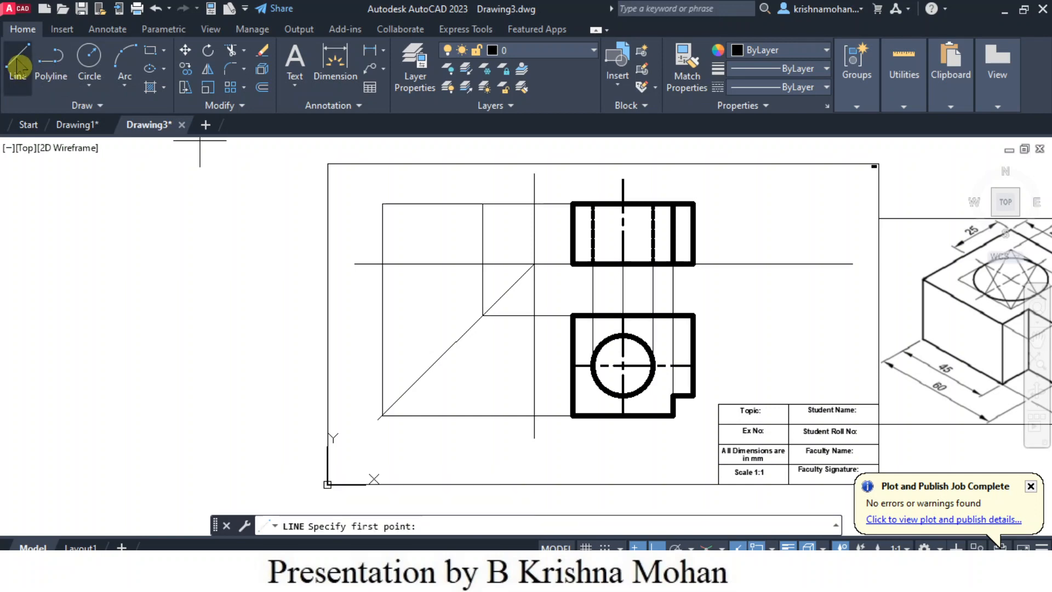
click(672, 395)
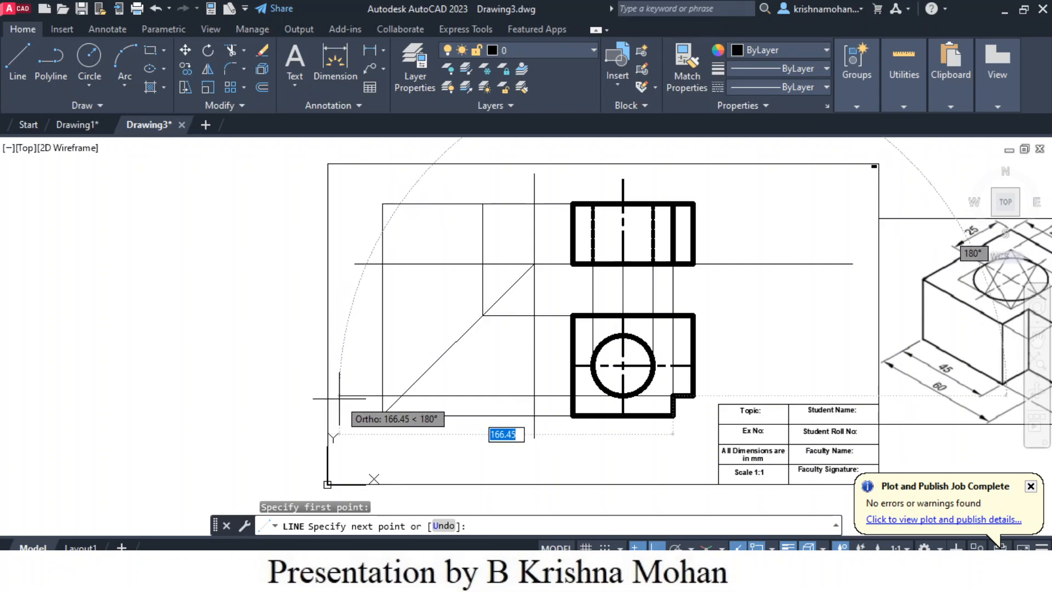
click(340, 395)
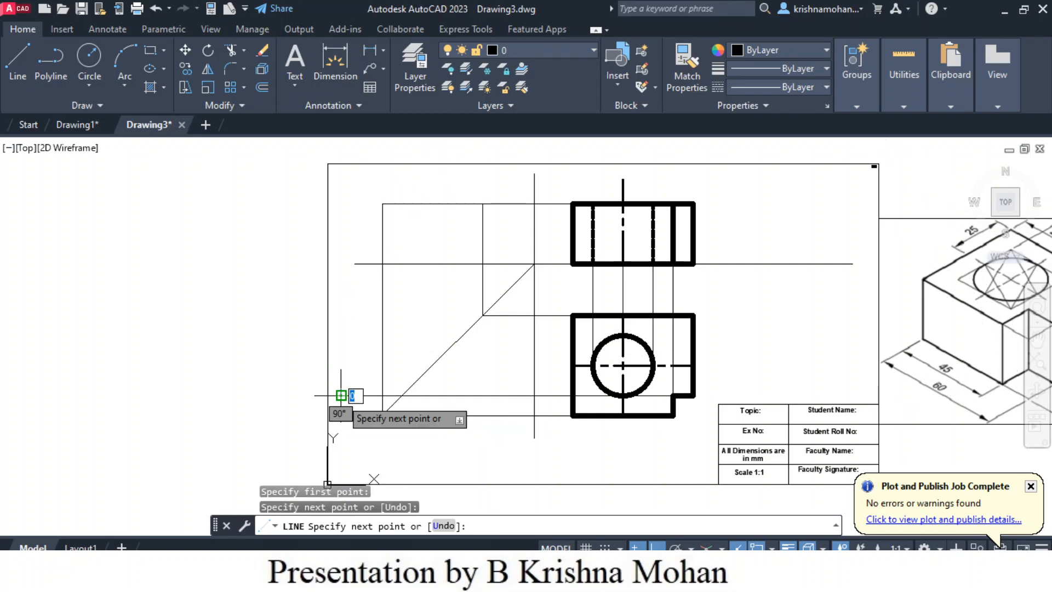
key(Escape)
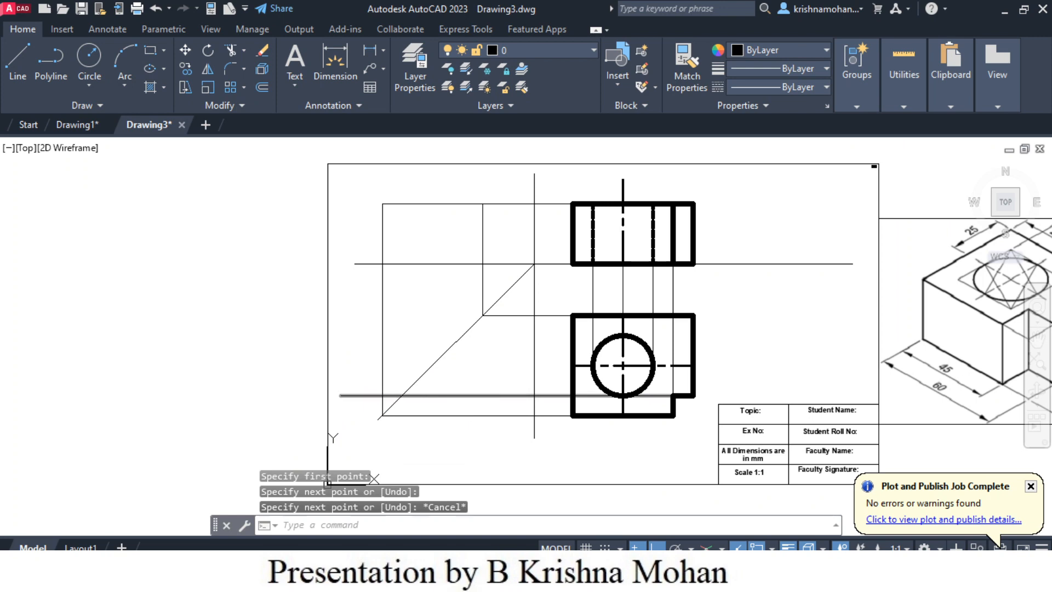
- Draw a vertical projection line about 107 mm upward from where the notch projector meets the diagonal
key(Return)
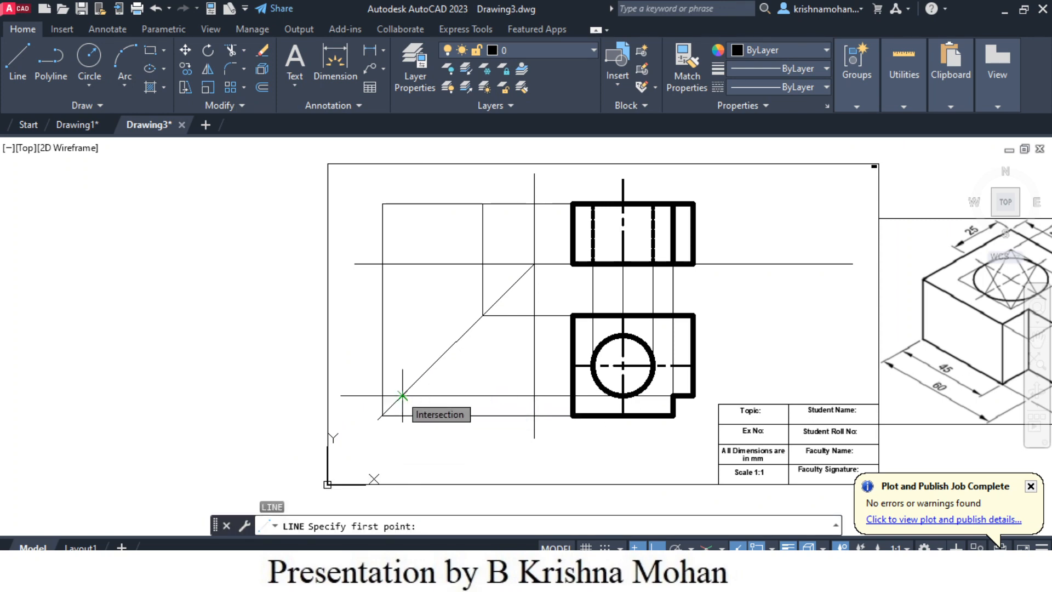
click(402, 395)
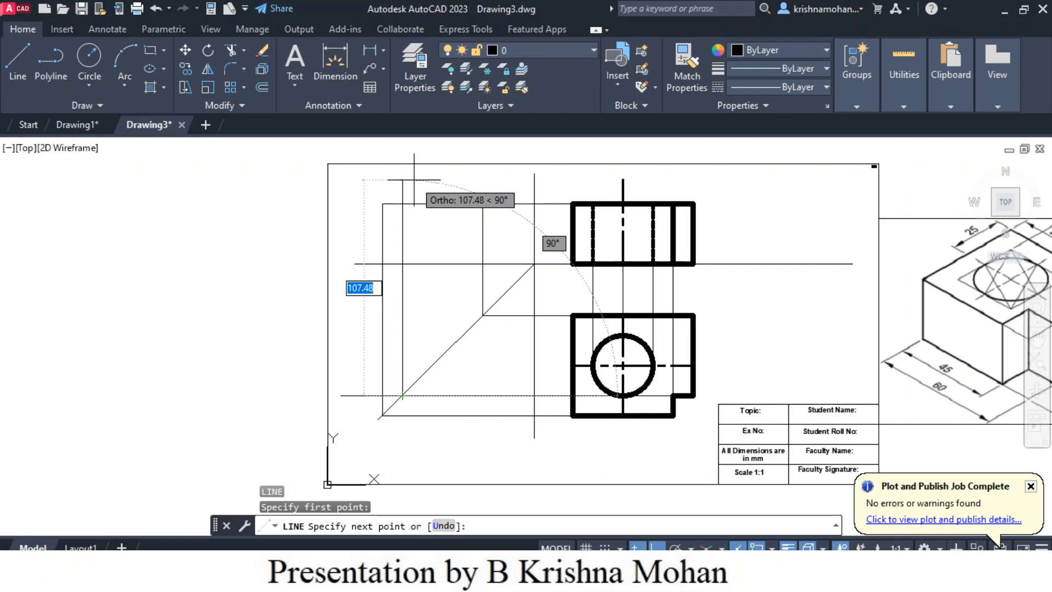
click(414, 180)
key(Escape)
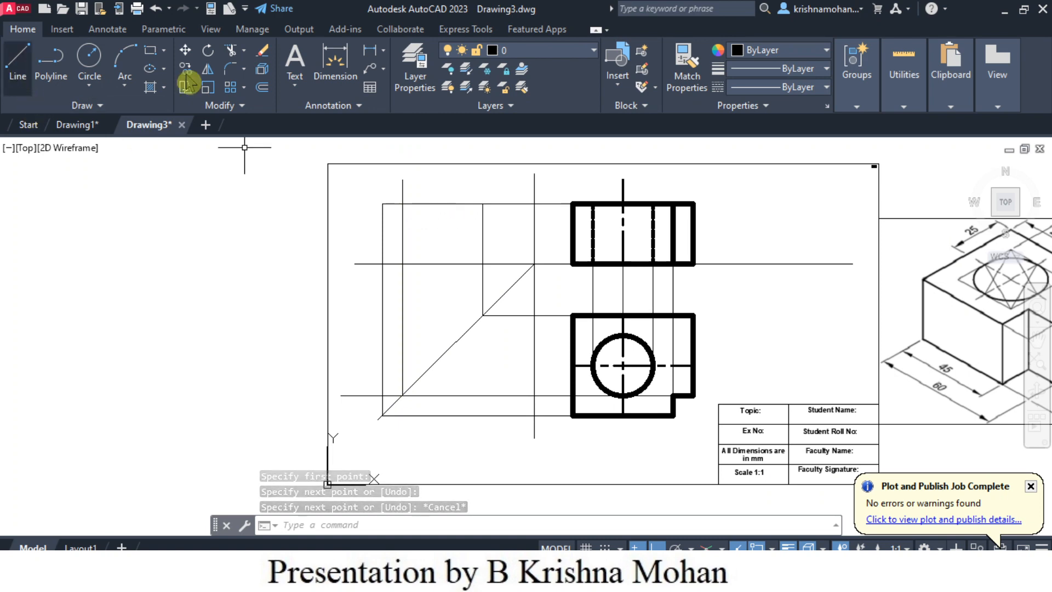
- Try trimming the notch projectors' overhanging ends and the vertical one's portion below the horizontal reference line, and undo that trim
click(230, 50)
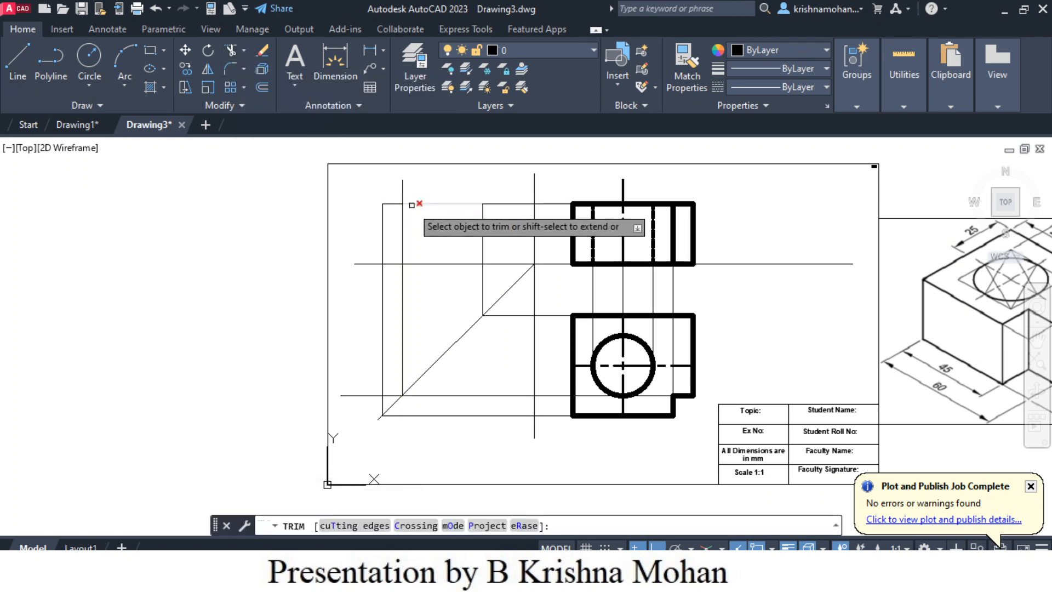
click(403, 195)
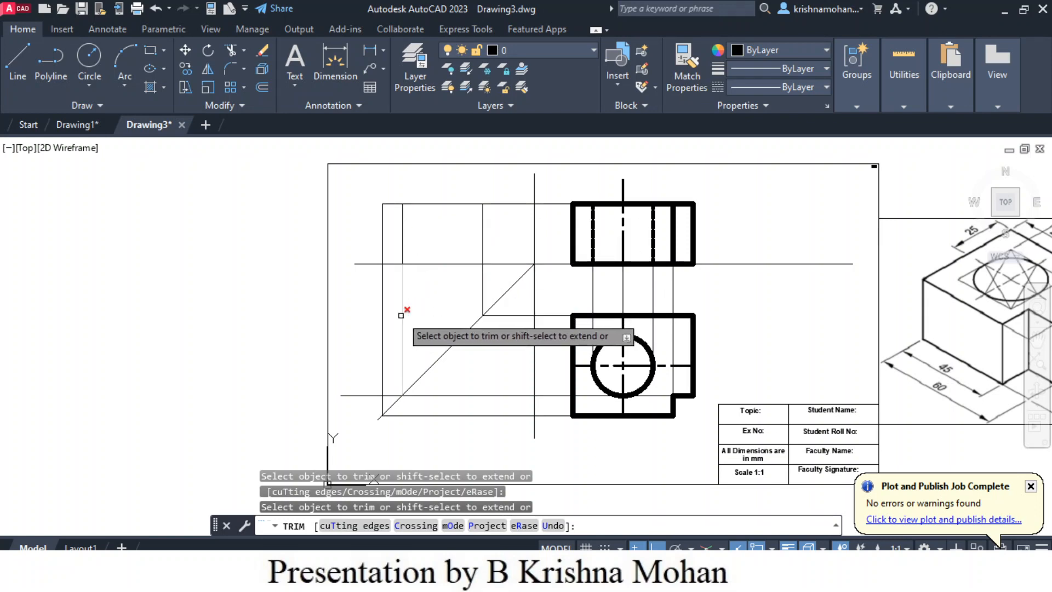
click(359, 395)
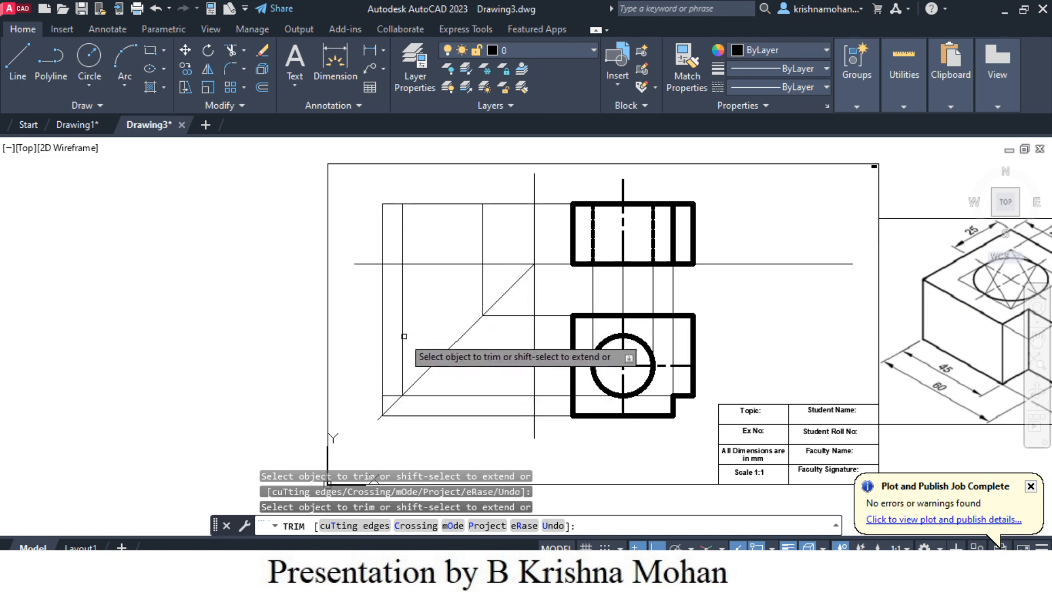
click(402, 335)
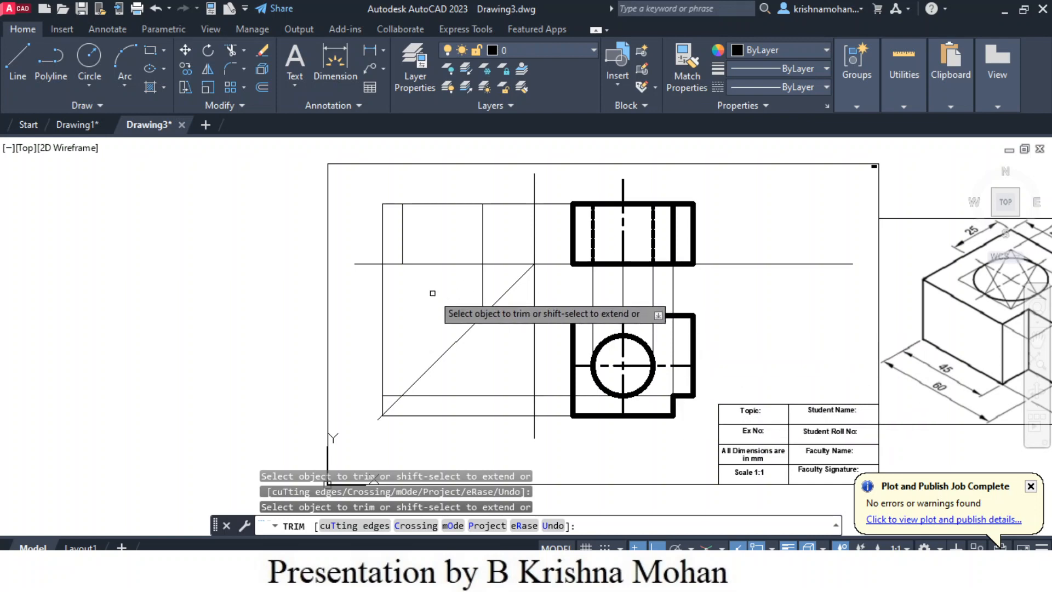
click(482, 229)
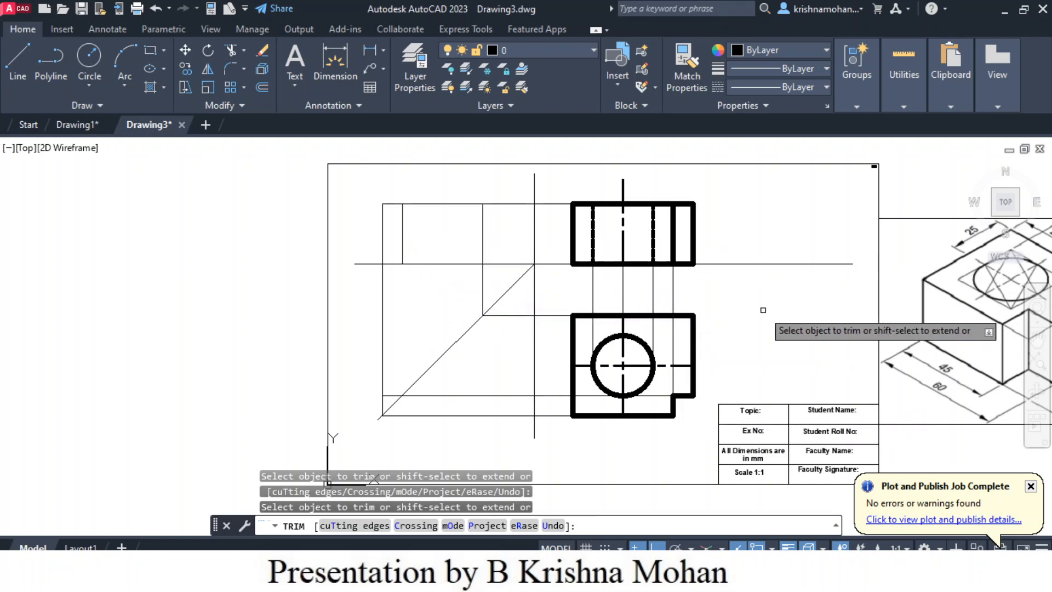
key(Escape)
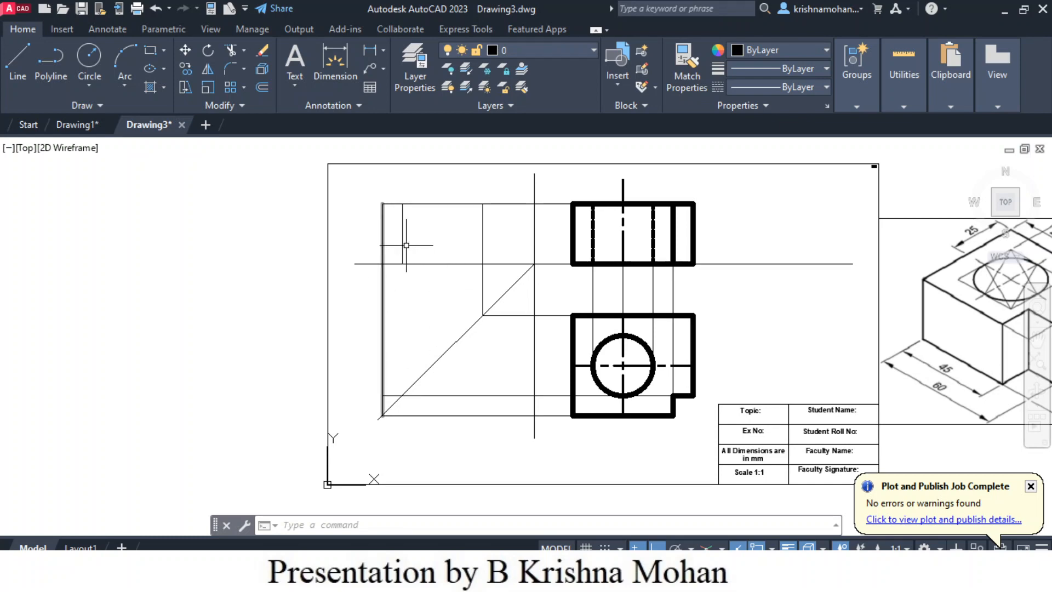
click(157, 10)
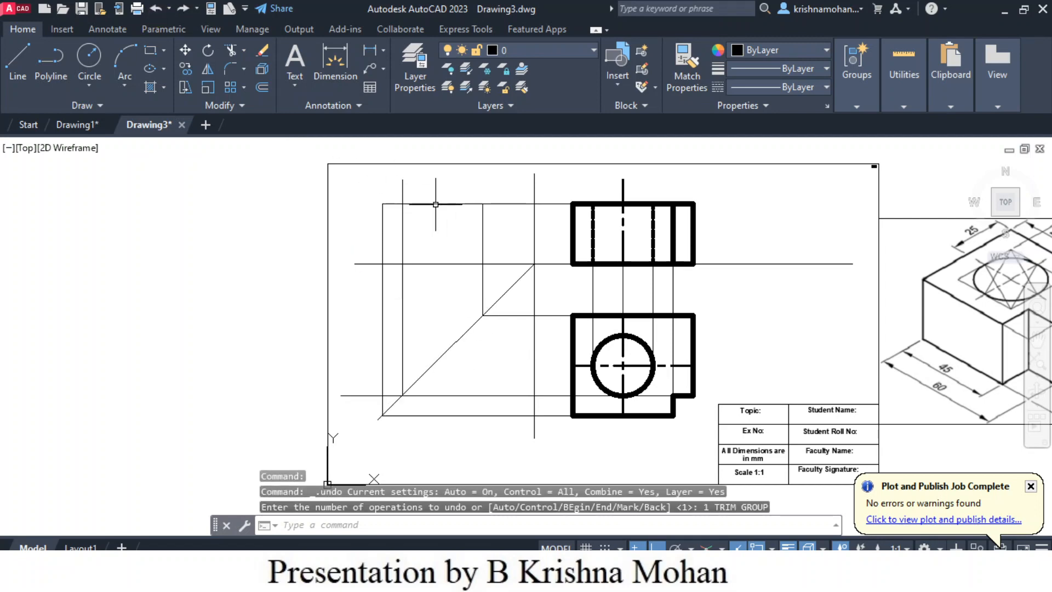
- Trim only the end of the notch's vertical projector that extends above the side view's top line
click(232, 49)
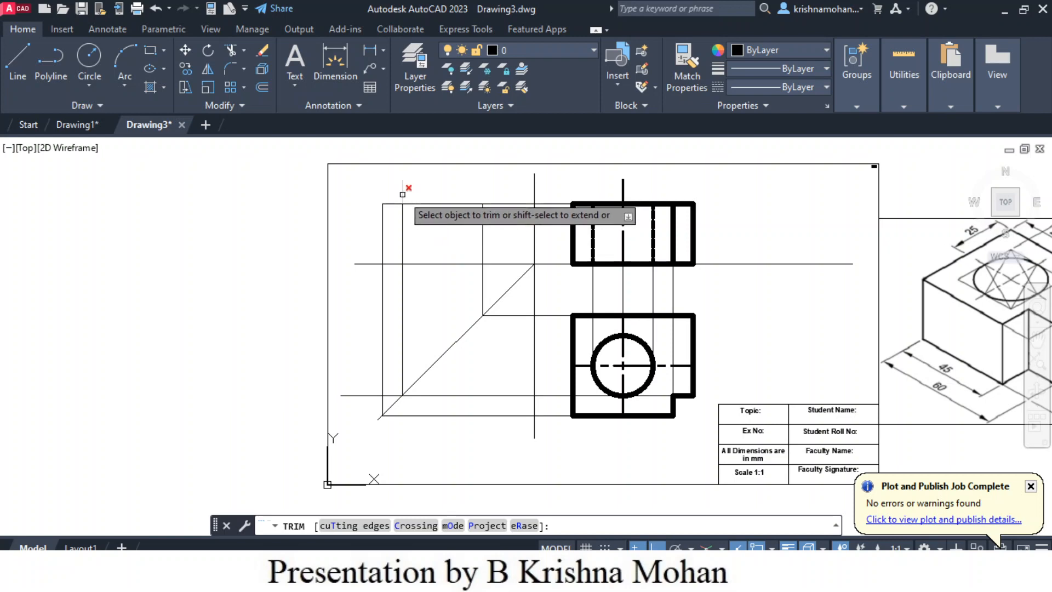
click(404, 192)
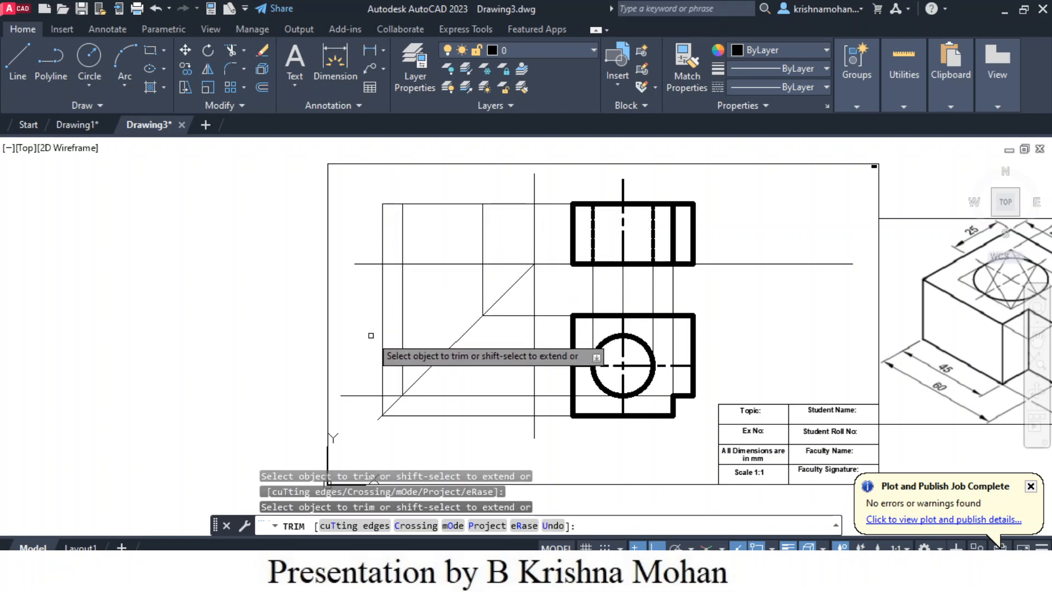
key(Escape)
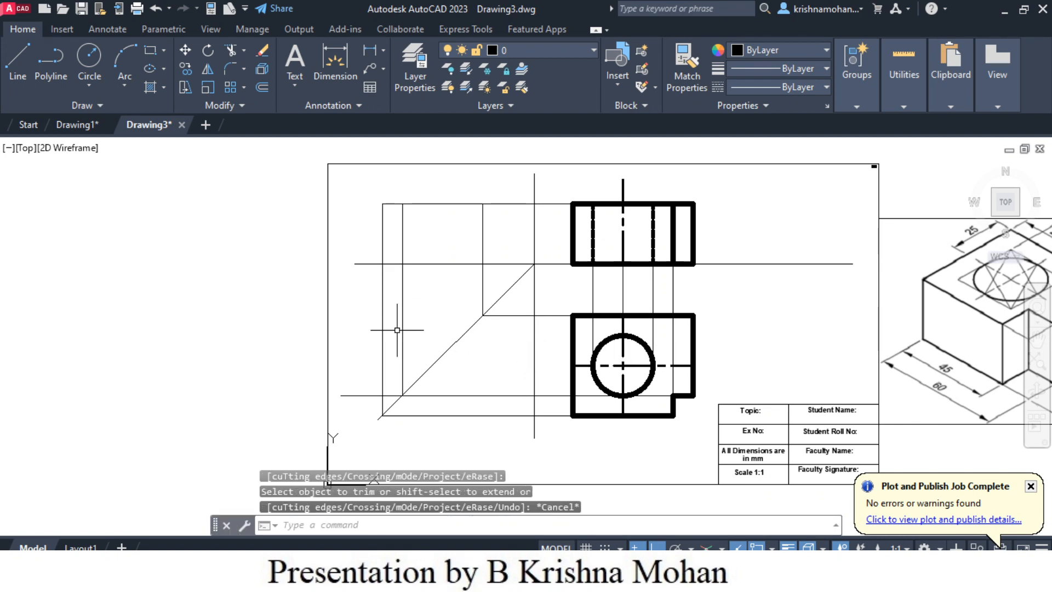
- Draw the side view's left edge from the horizontal reference line up to its upper-left corner
click(19, 61)
click(382, 264)
click(382, 203)
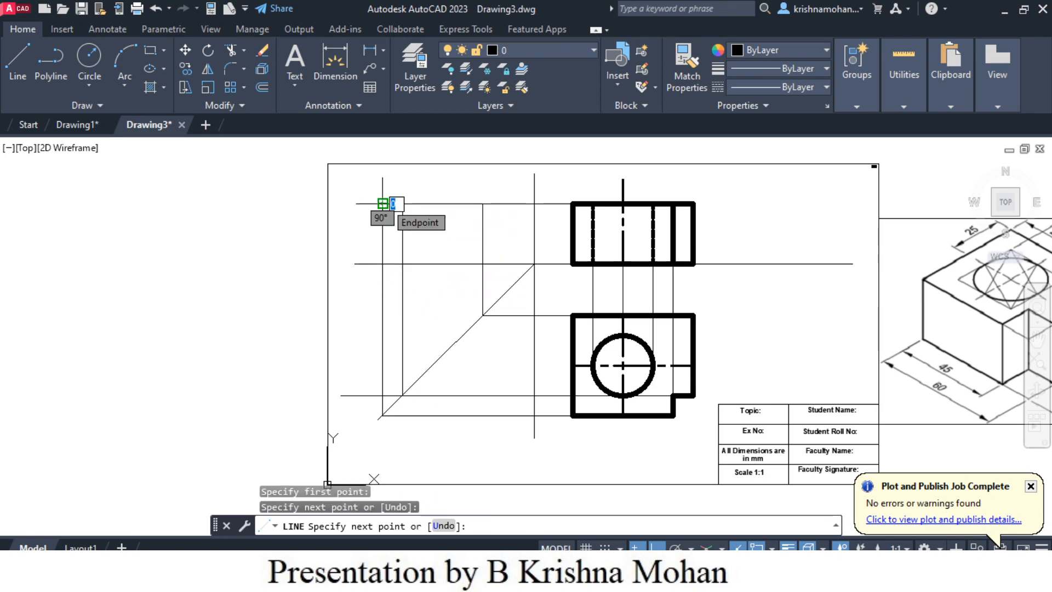
key(Escape)
- Draw the side view's notch edge over its vertical projector, from the horizontal reference line up to the top line
key(Return)
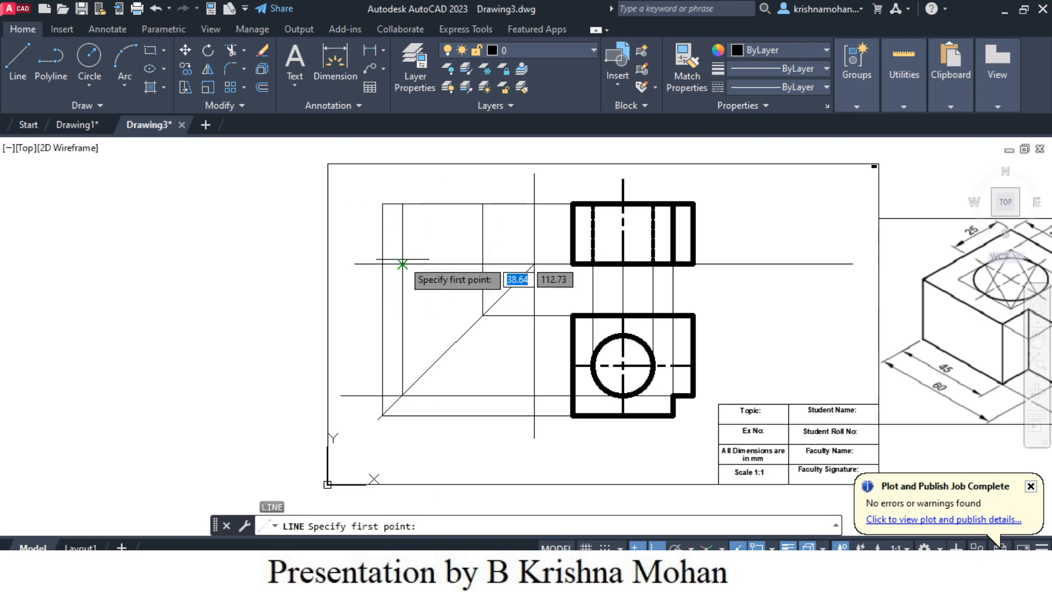
click(402, 264)
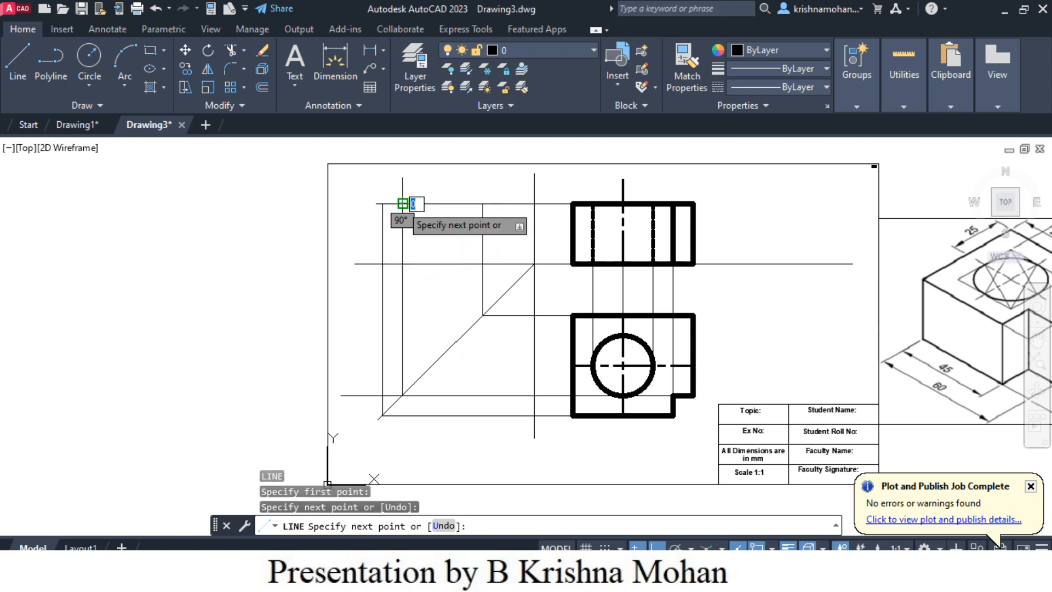
key(Escape)
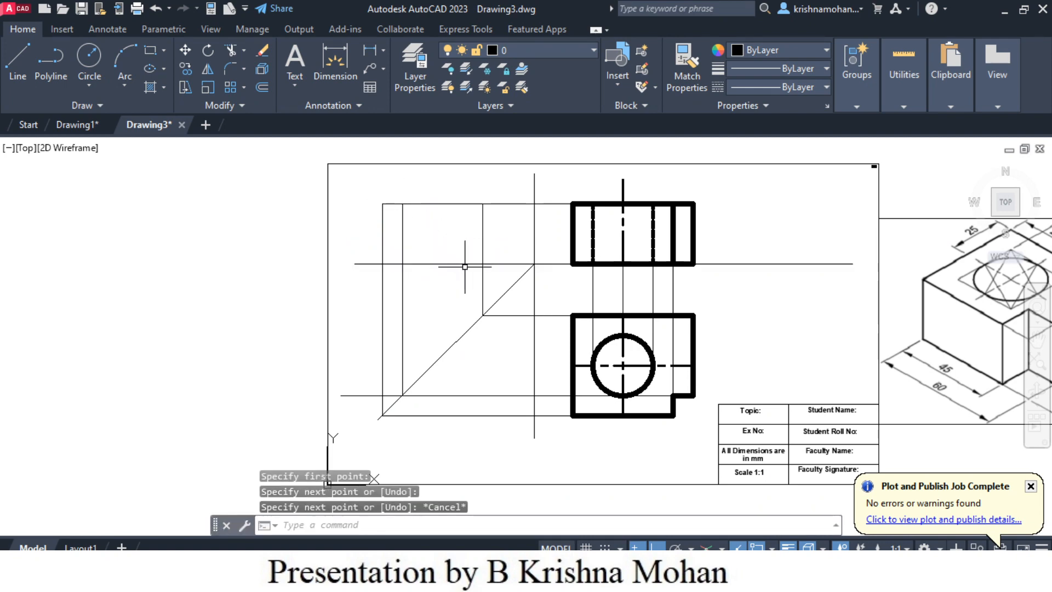
click(383, 244)
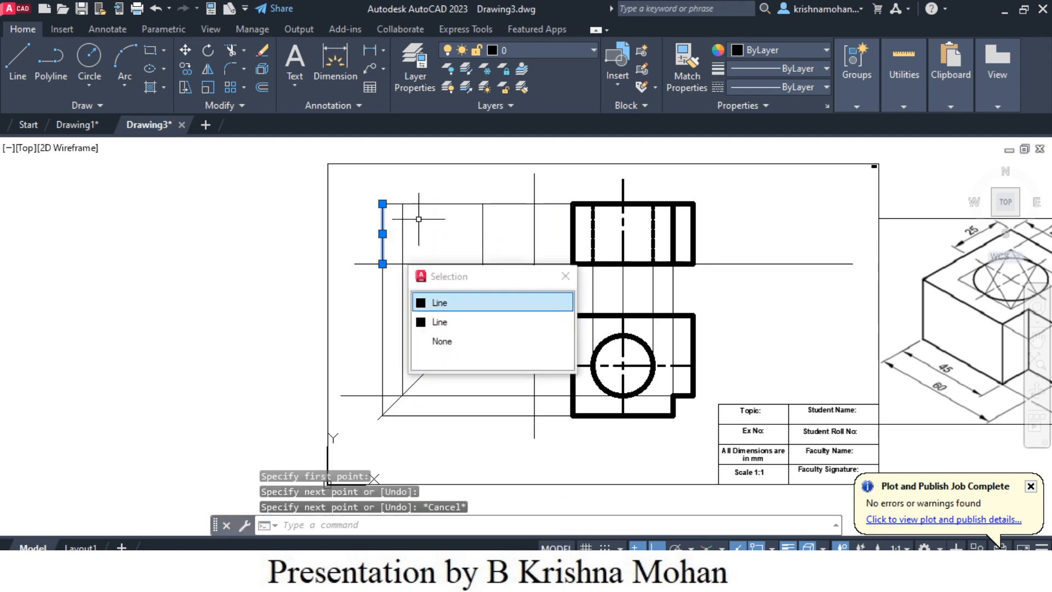
click(426, 203)
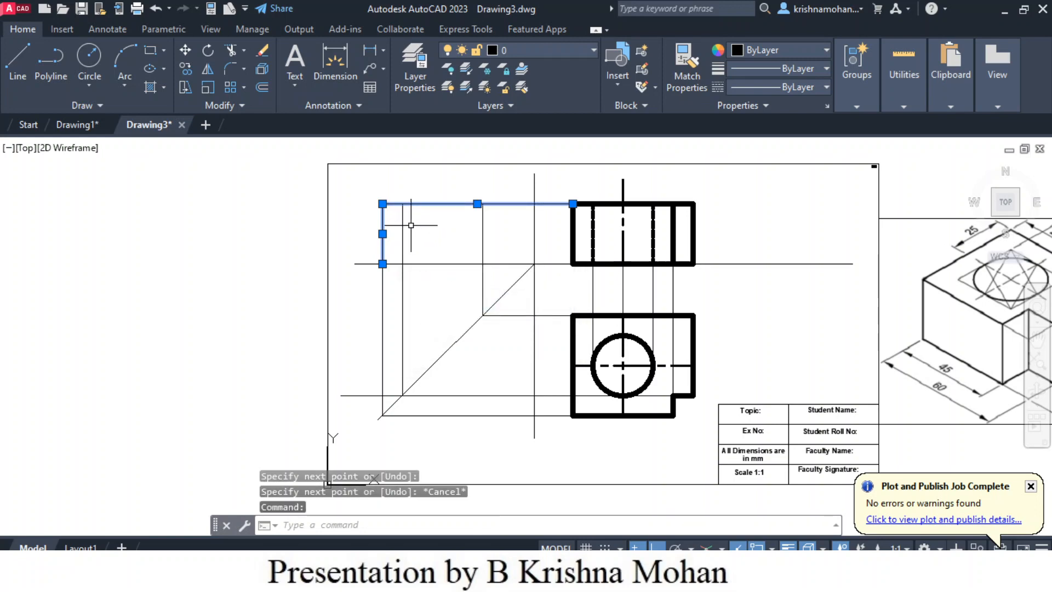
key(Escape)
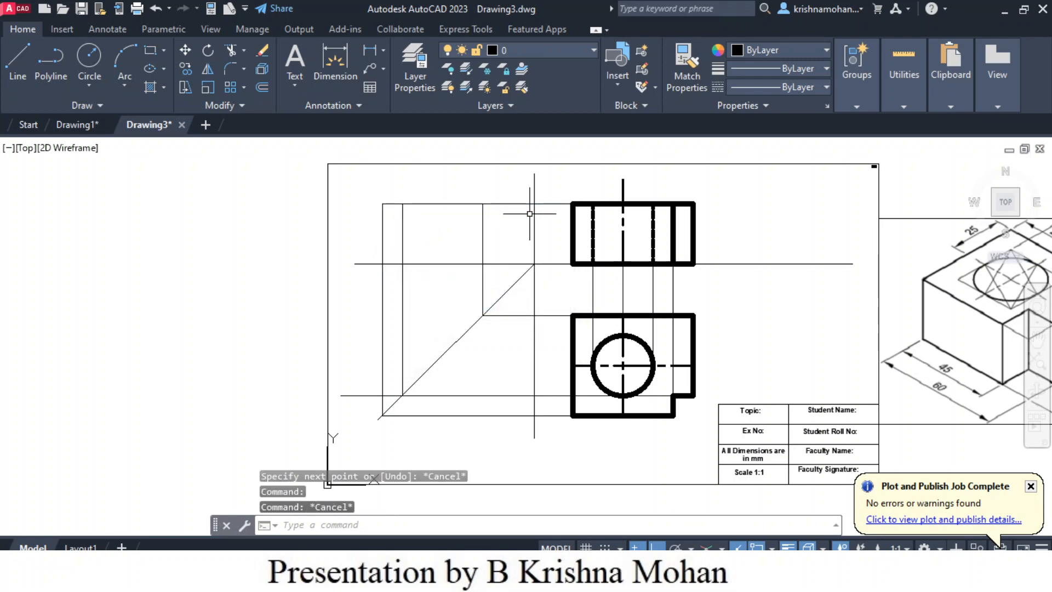
- Draw the side view's top edge about 50 mm leftward from its upper-right corner to its upper-left corner
click(19, 64)
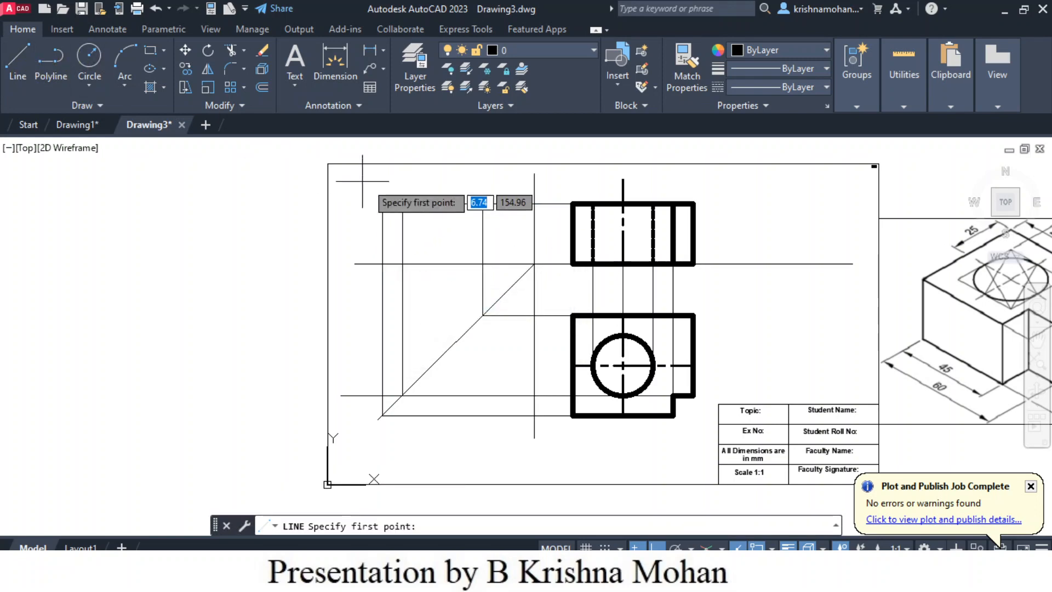
scroll(482, 203, up, 5)
click(487, 197)
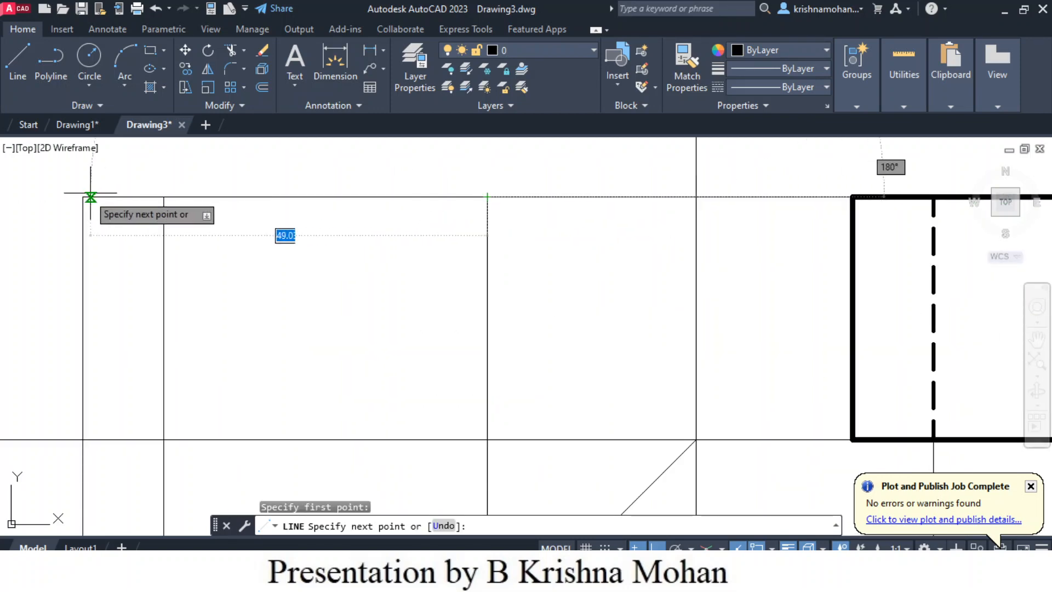
click(83, 197)
key(Escape)
scroll(282, 299, down, 4)
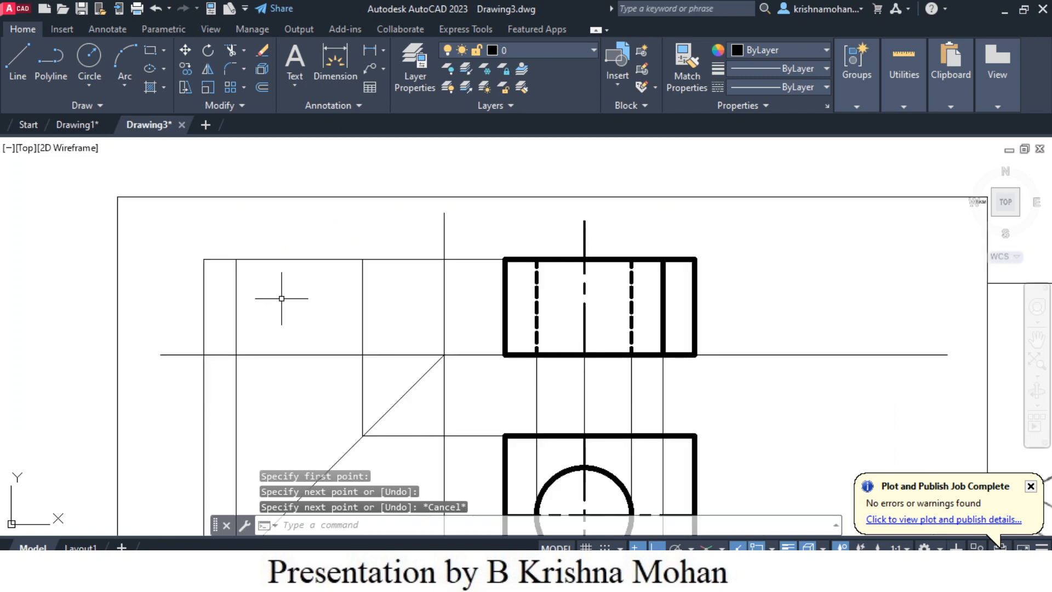
click(204, 302)
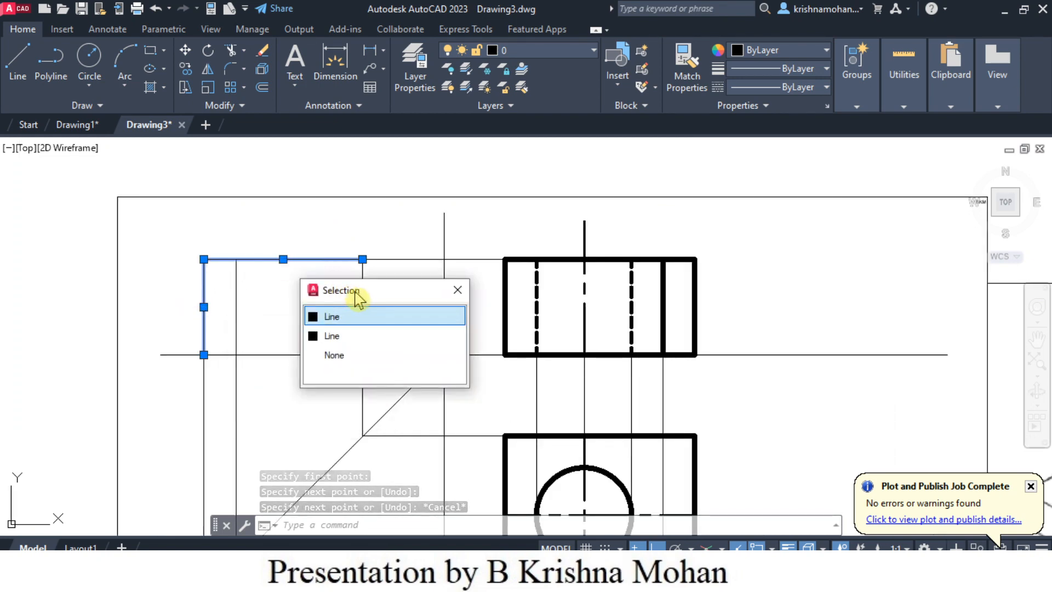
drag(408, 296, 594, 201)
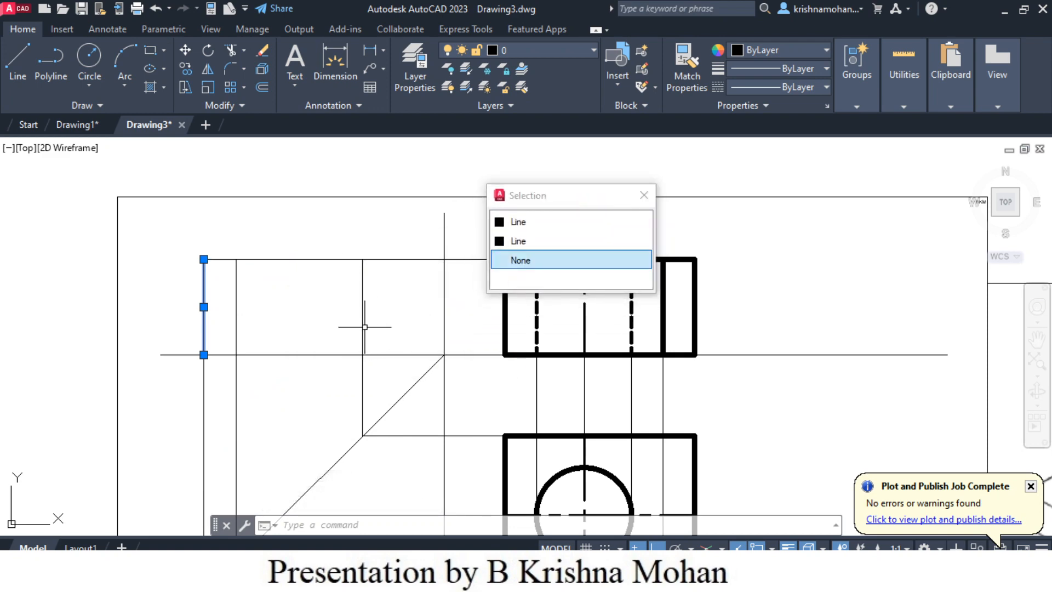
click(326, 259)
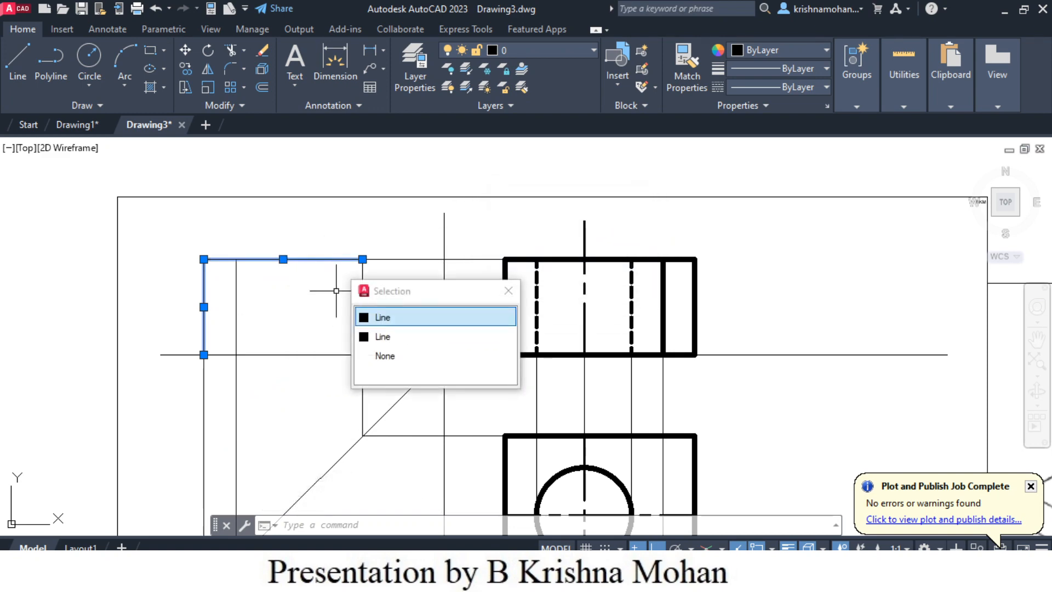
click(378, 317)
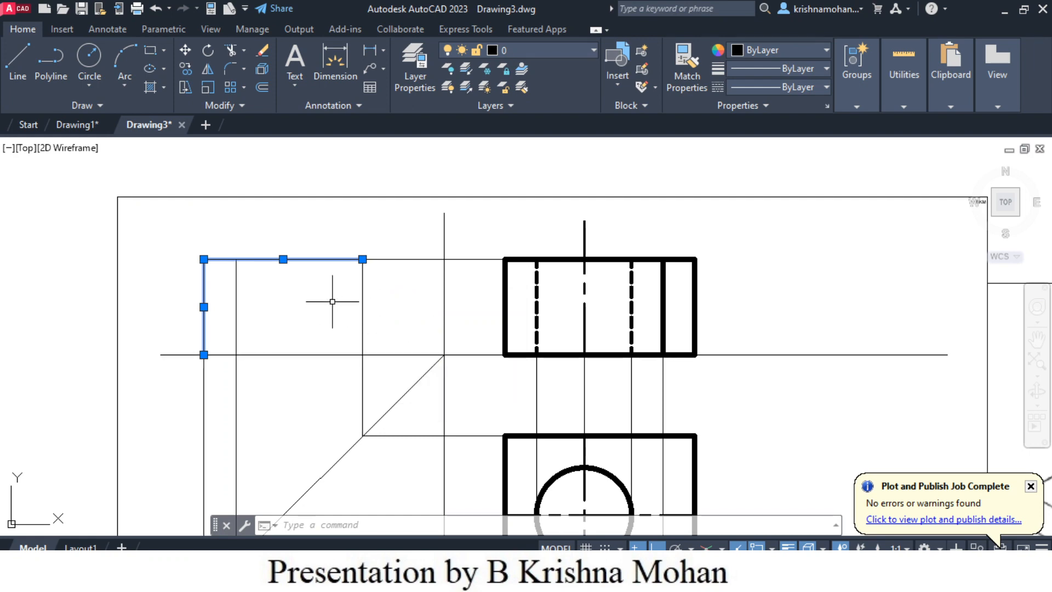
key(Escape)
key(Escape)
- Draw connected lines from the top of the side view's notch edge down to the reference line, and along it to the right-hand projector
click(21, 62)
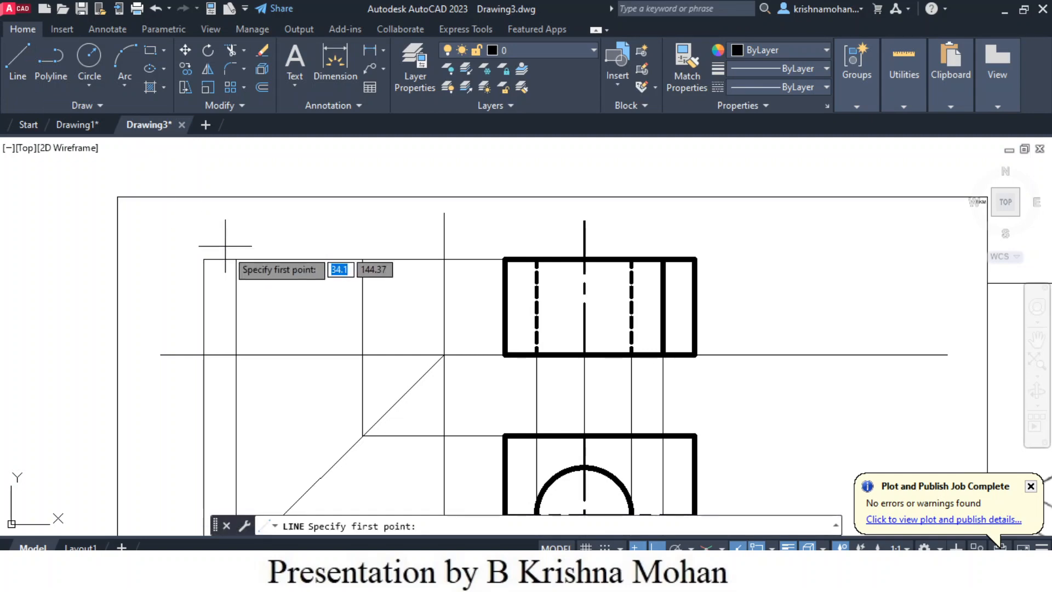
click(235, 259)
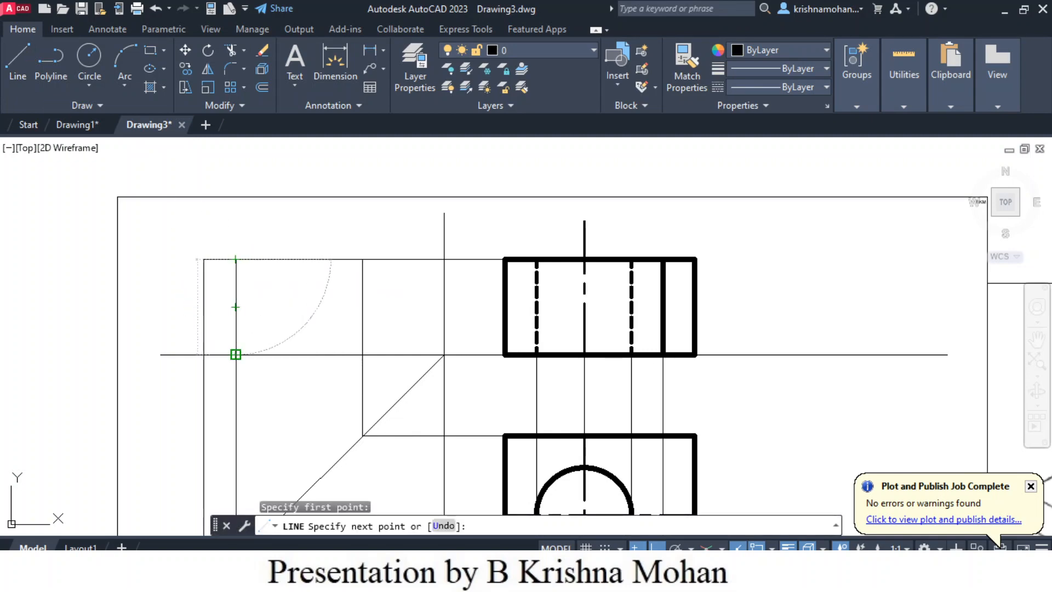
click(236, 354)
click(362, 354)
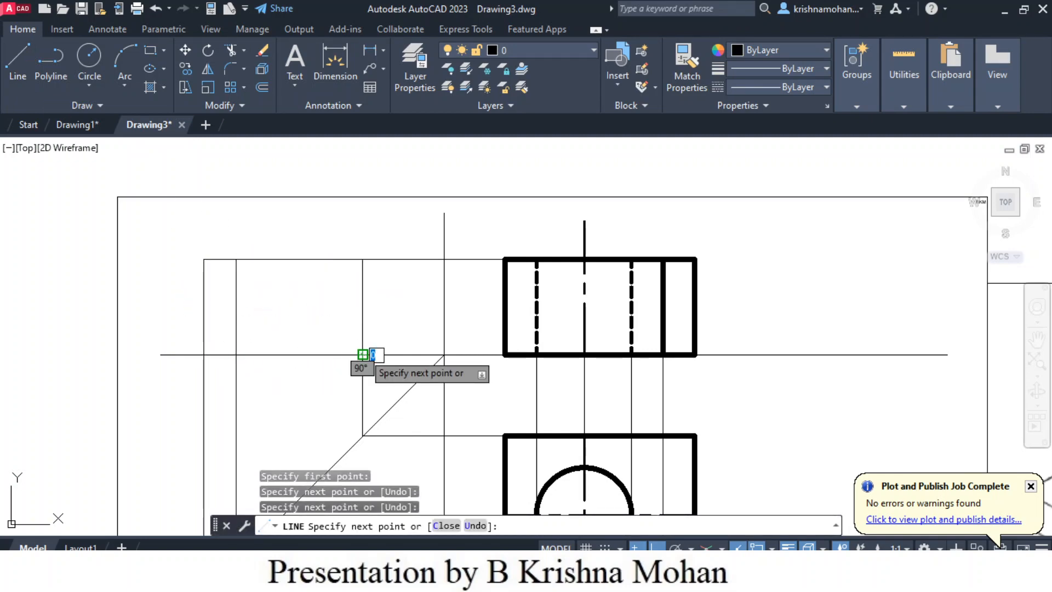
key(Escape)
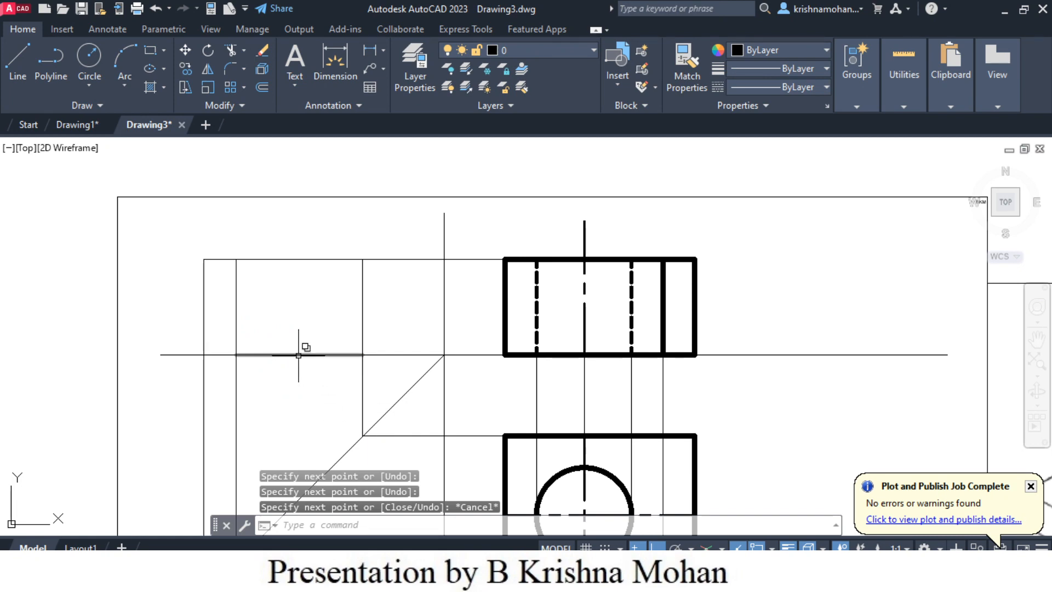
click(300, 356)
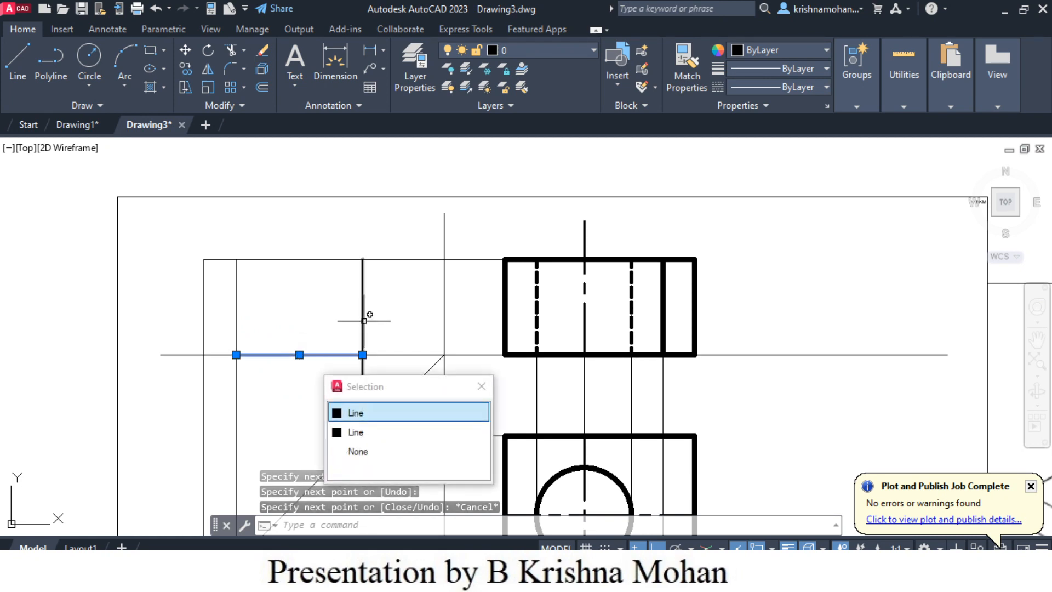
key(Escape)
- Draw the side view's right edge from its upper-right corner down to the horizontal reference line
click(7, 68)
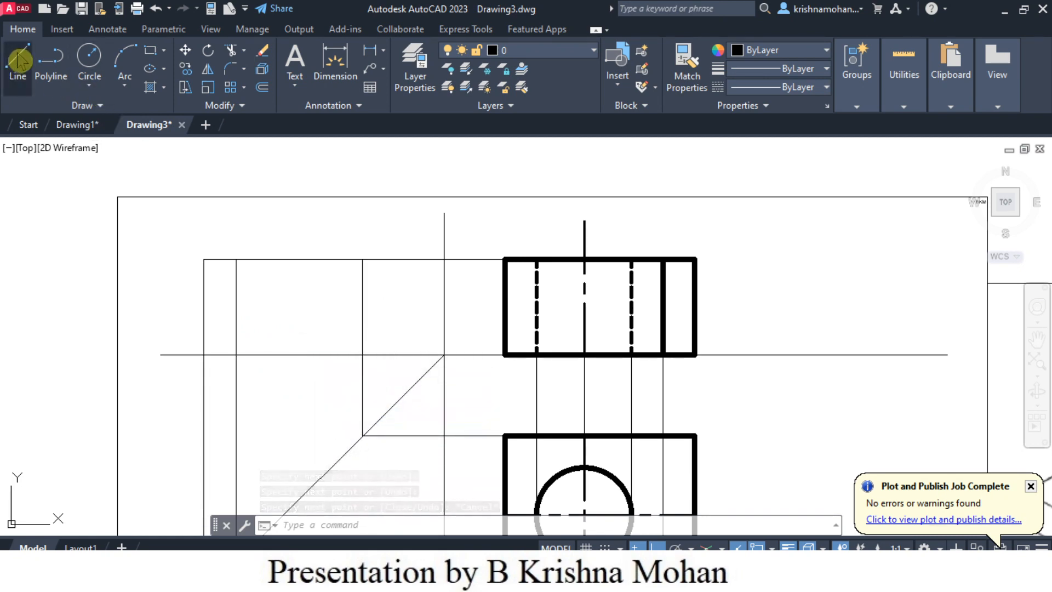
click(362, 259)
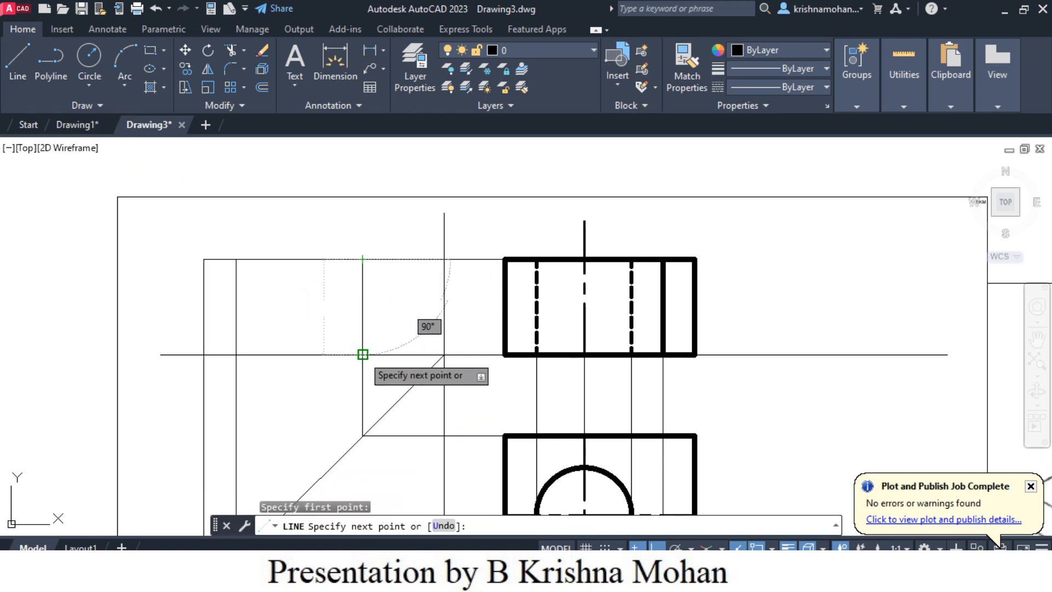
key(Escape)
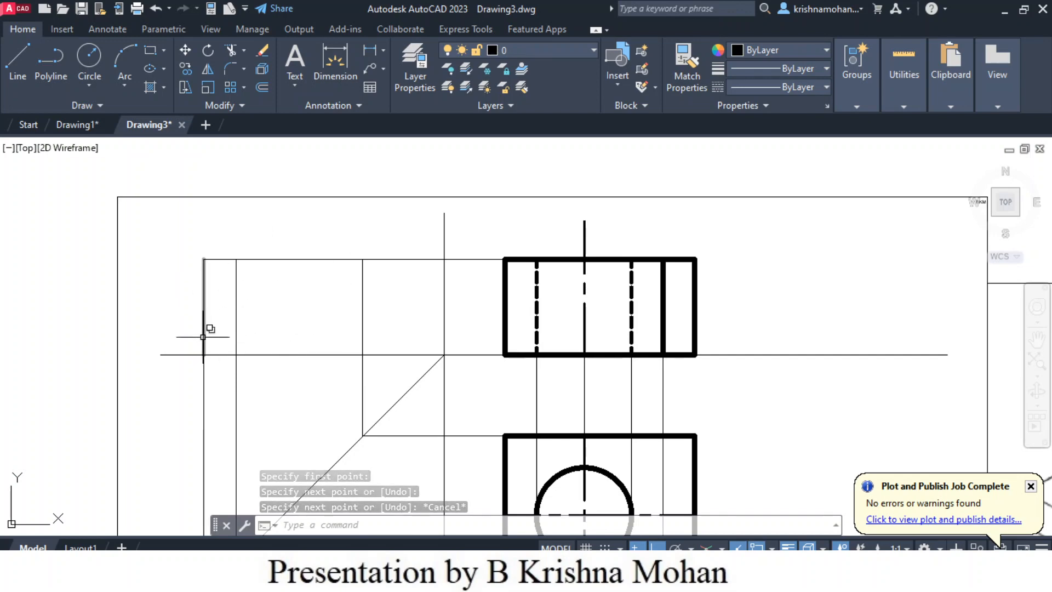
- Assign the side view's left, notch, top, right and bottom edge lines to the Object layer
click(205, 329)
click(237, 332)
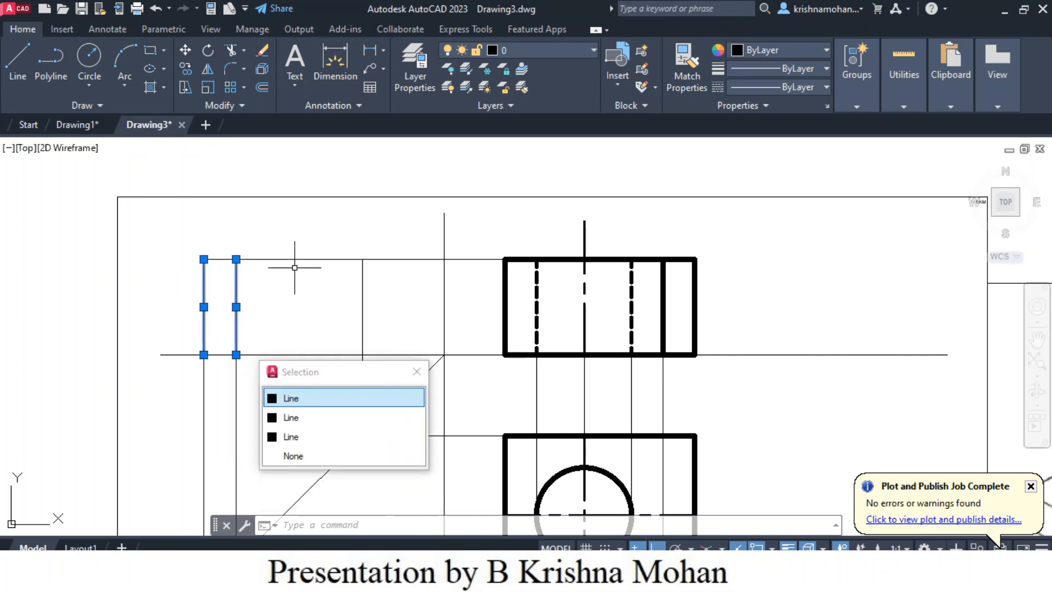
click(296, 258)
drag(368, 293, 506, 356)
click(508, 365)
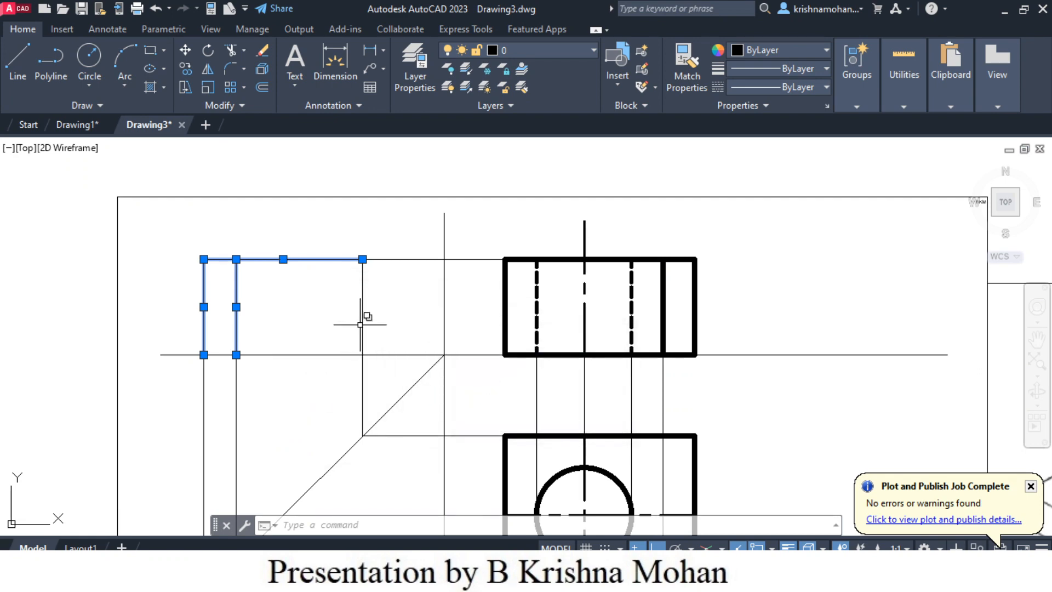
click(363, 324)
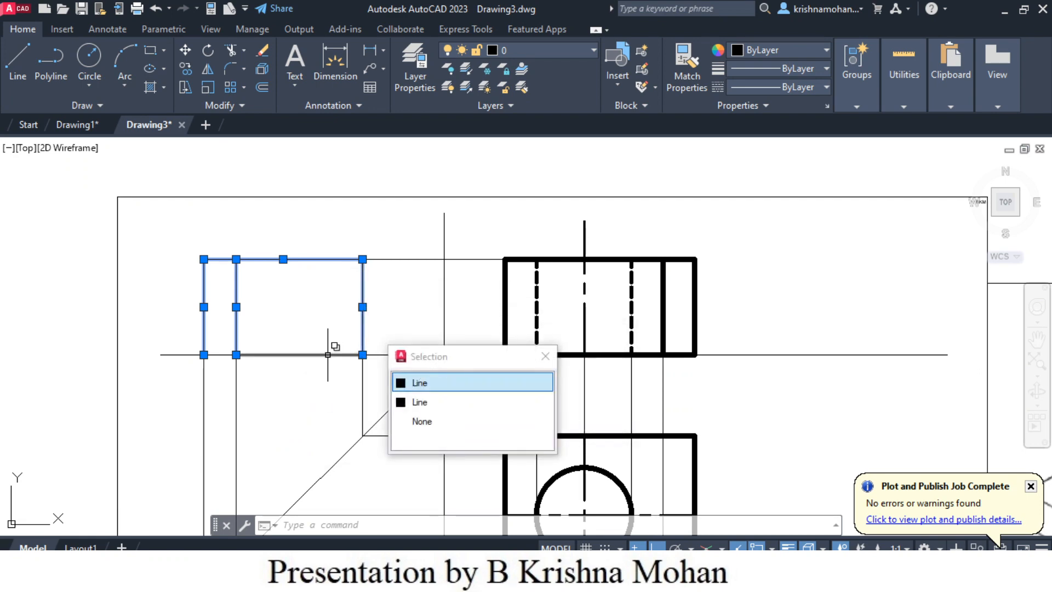
click(229, 355)
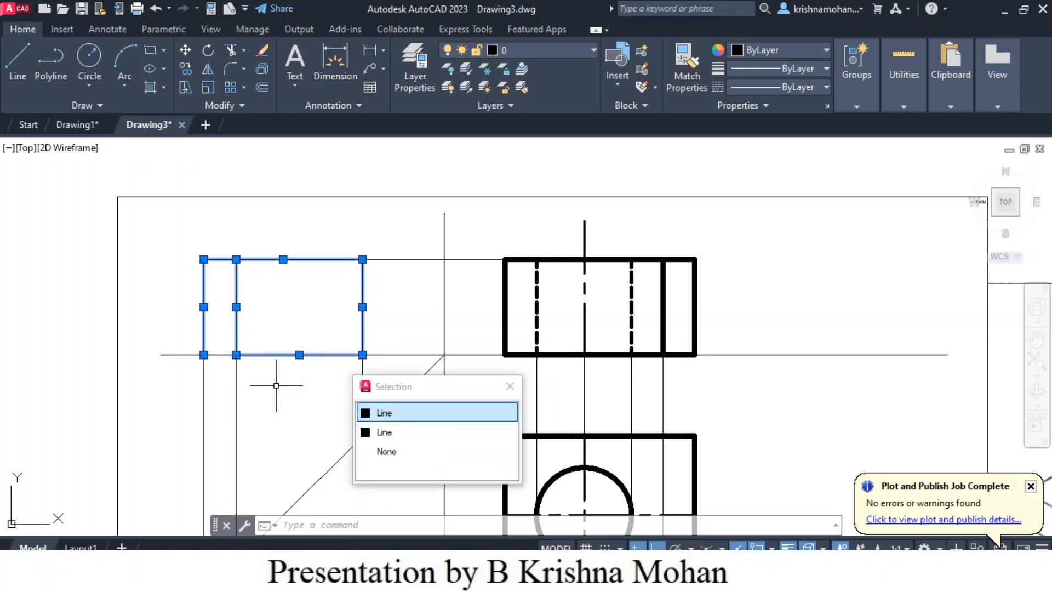
scroll(275, 385, up, 2)
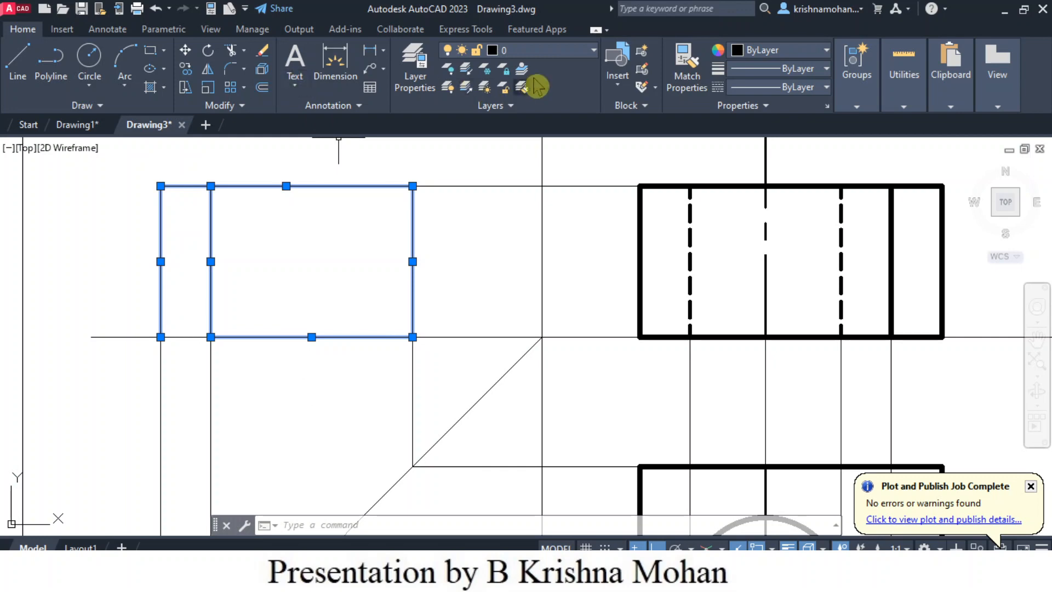
click(595, 51)
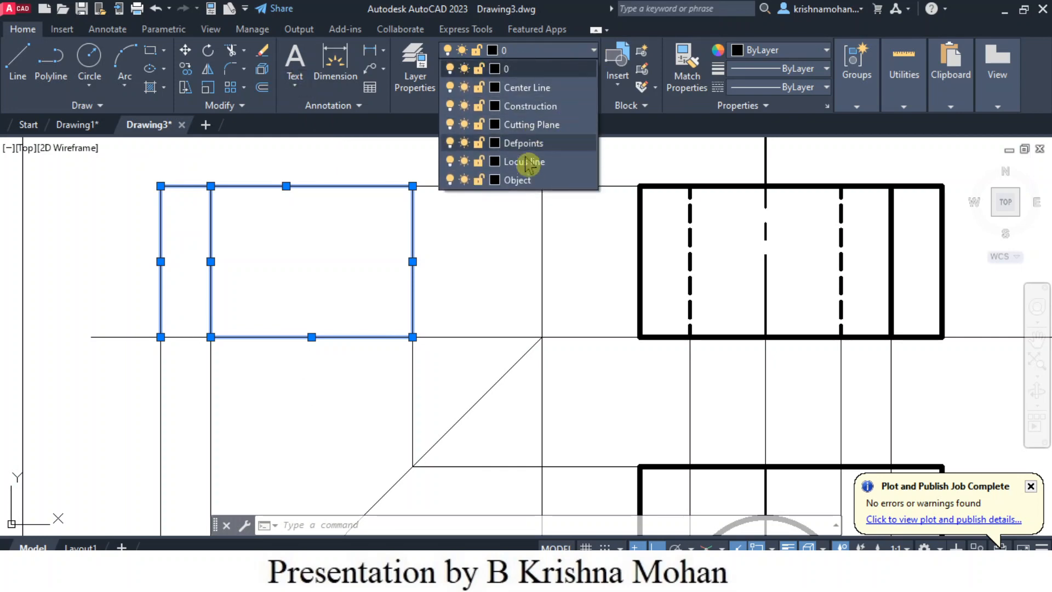
click(523, 181)
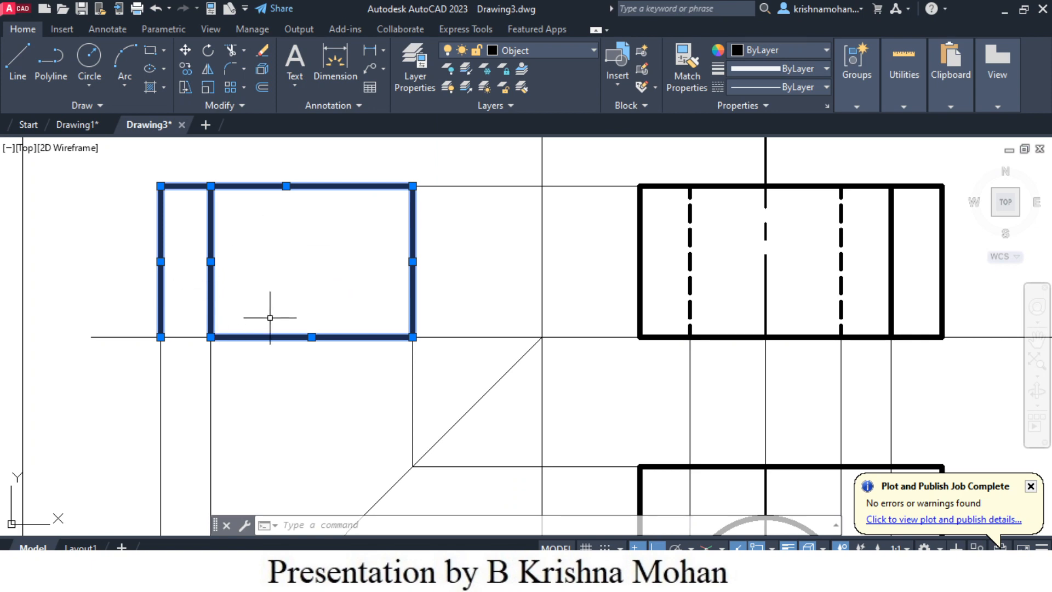
- Draw the missing bottom edge segment of the side view between its left edge and the notch edge
scroll(267, 296, down, 2)
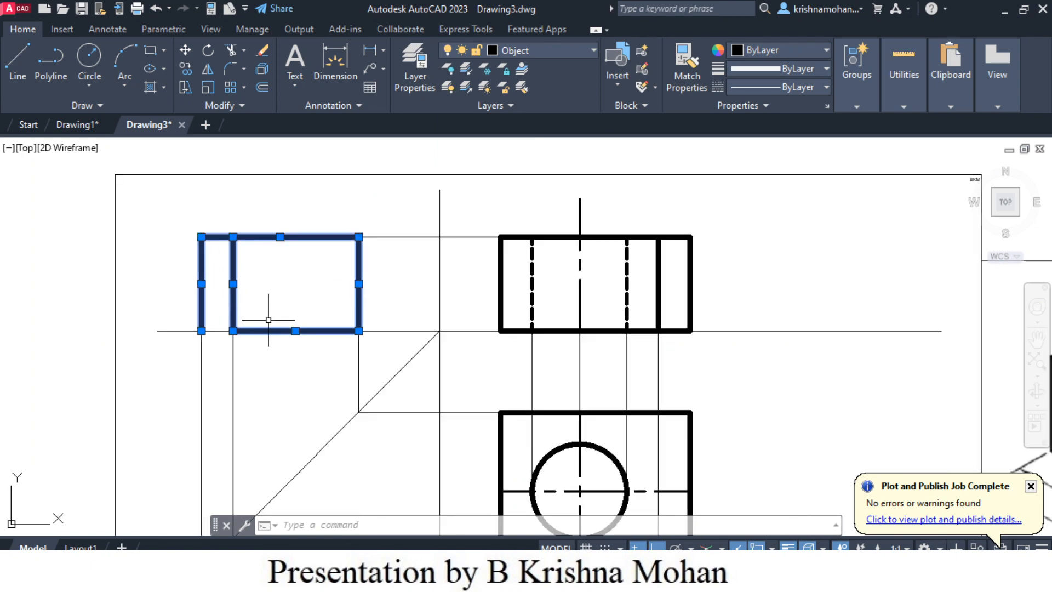
click(22, 63)
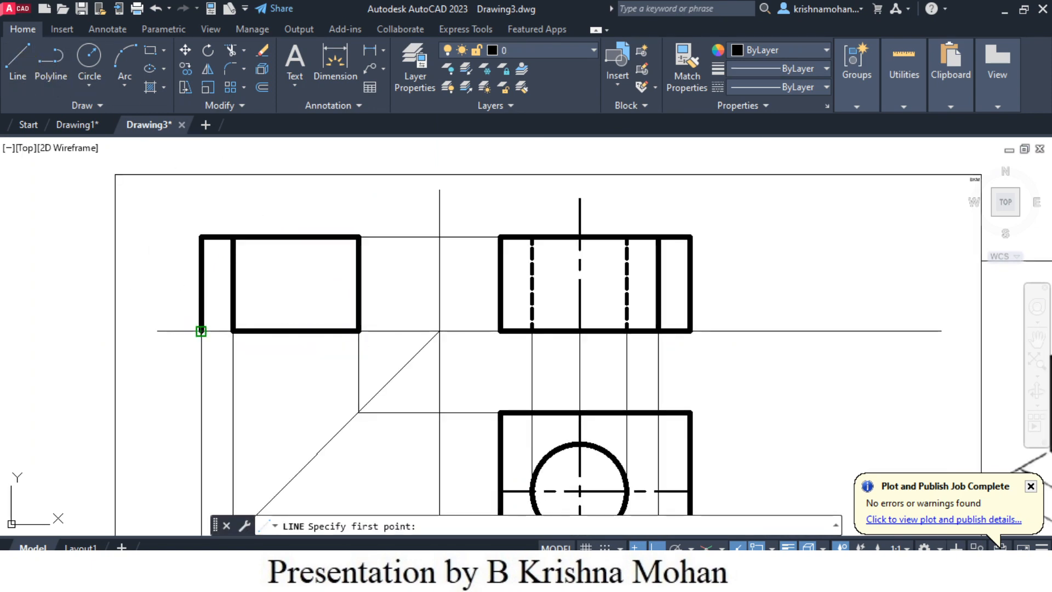
click(234, 331)
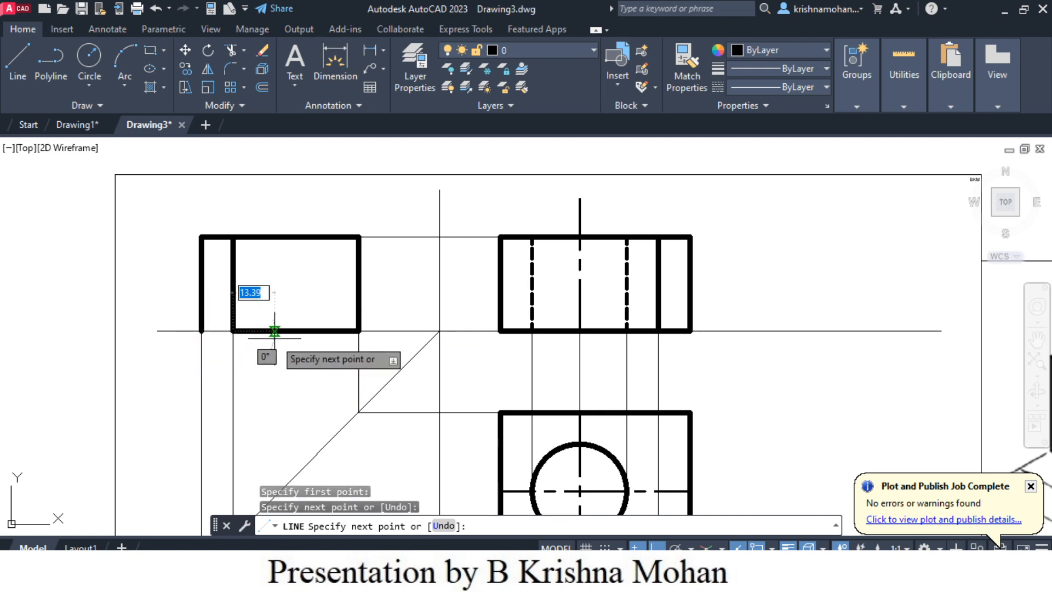
key(Escape)
- Assign the short bottom segment between the side view's left edge and notch edge to the Object layer
click(225, 331)
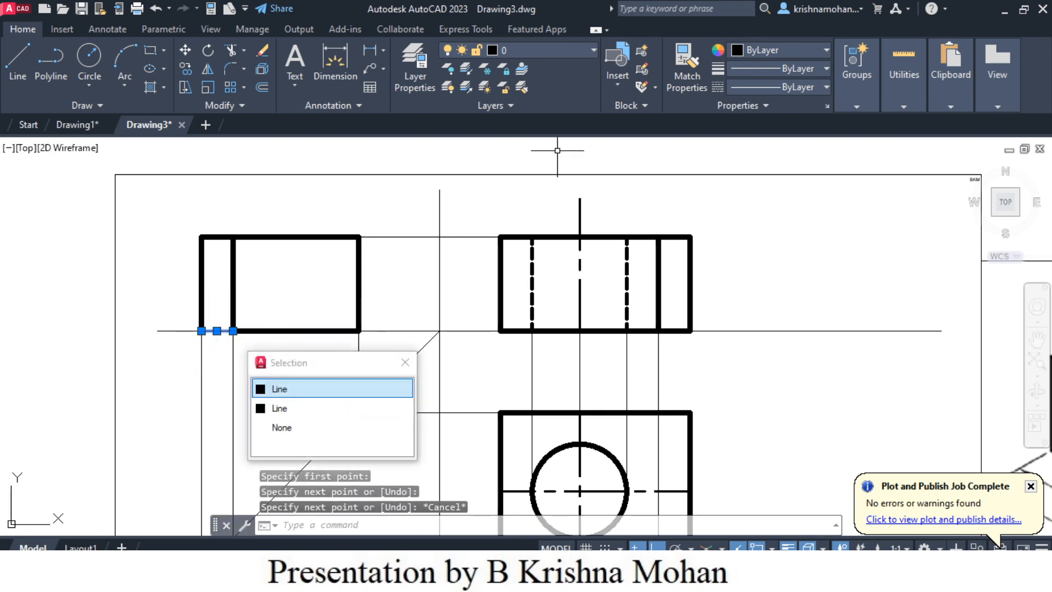
click(593, 50)
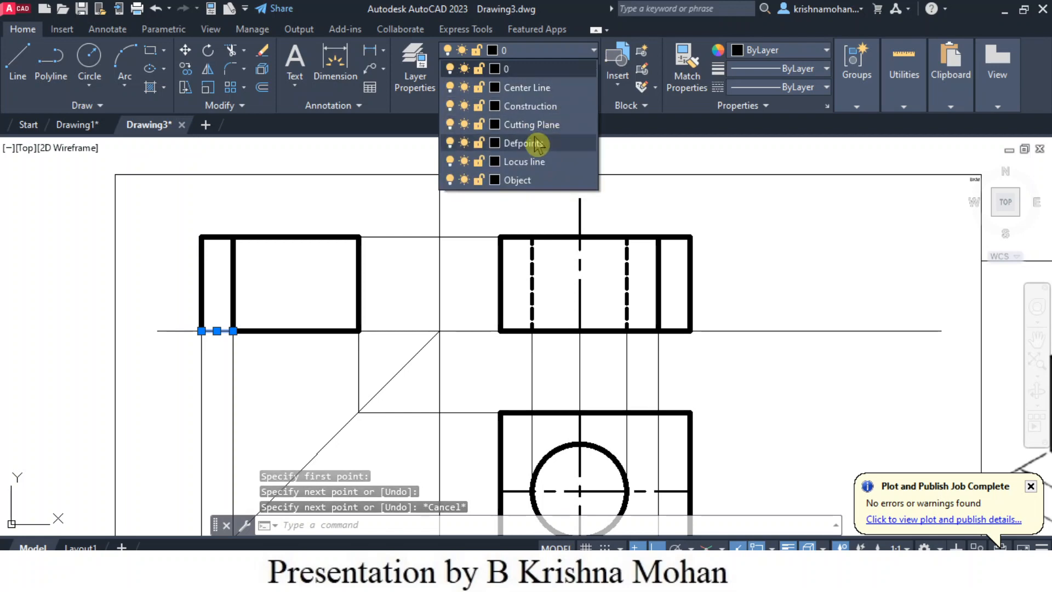
click(520, 180)
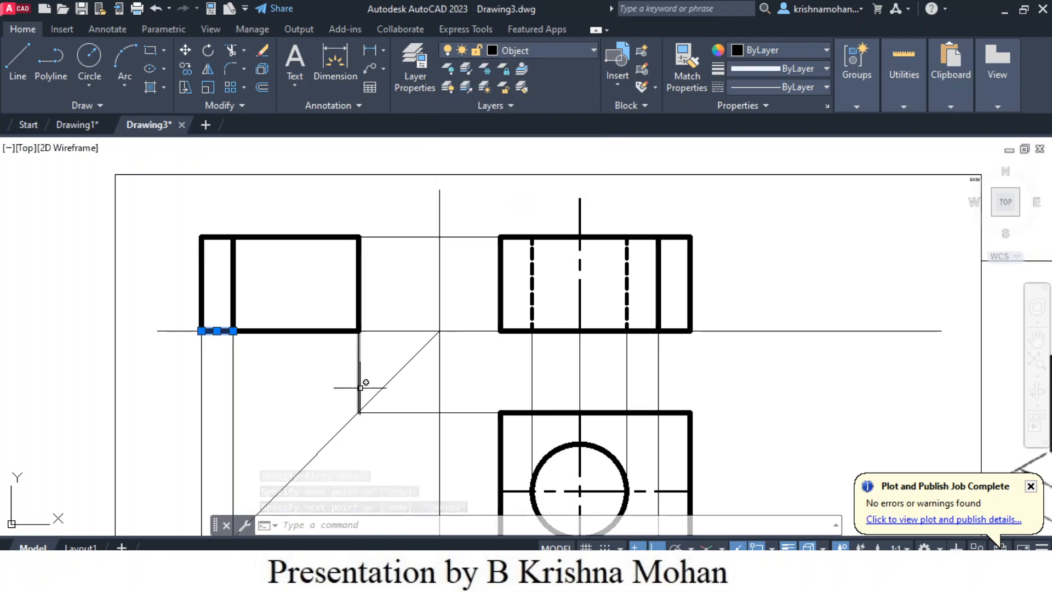
key(Escape)
scroll(737, 371, down, 1)
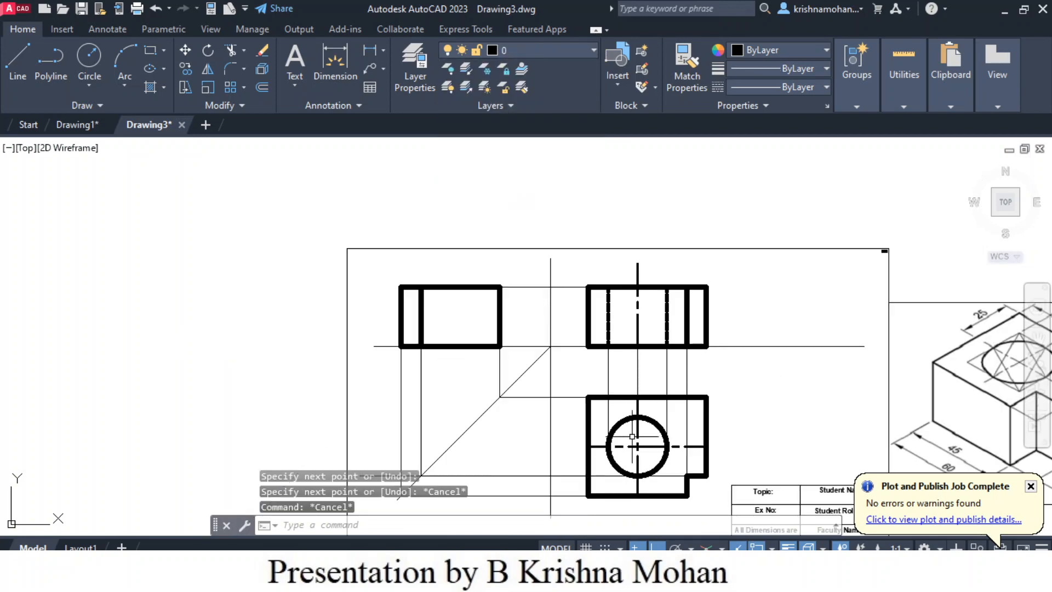
scroll(640, 431, up, 2)
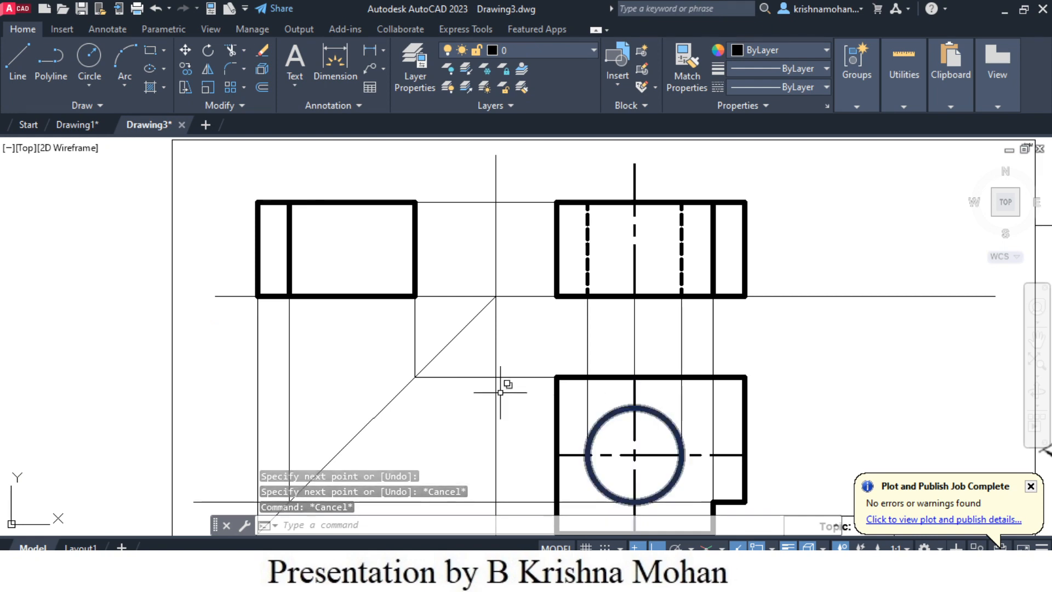
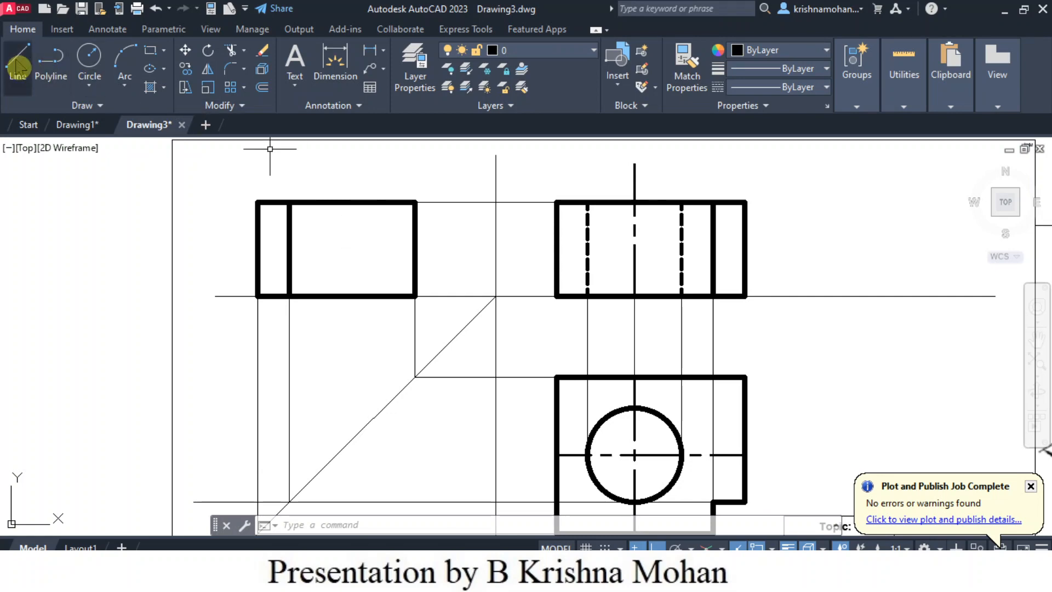
- Draw a horizontal projection line about 96 mm long from the hole's top quadrant in the plan view past the 45° line
click(21, 70)
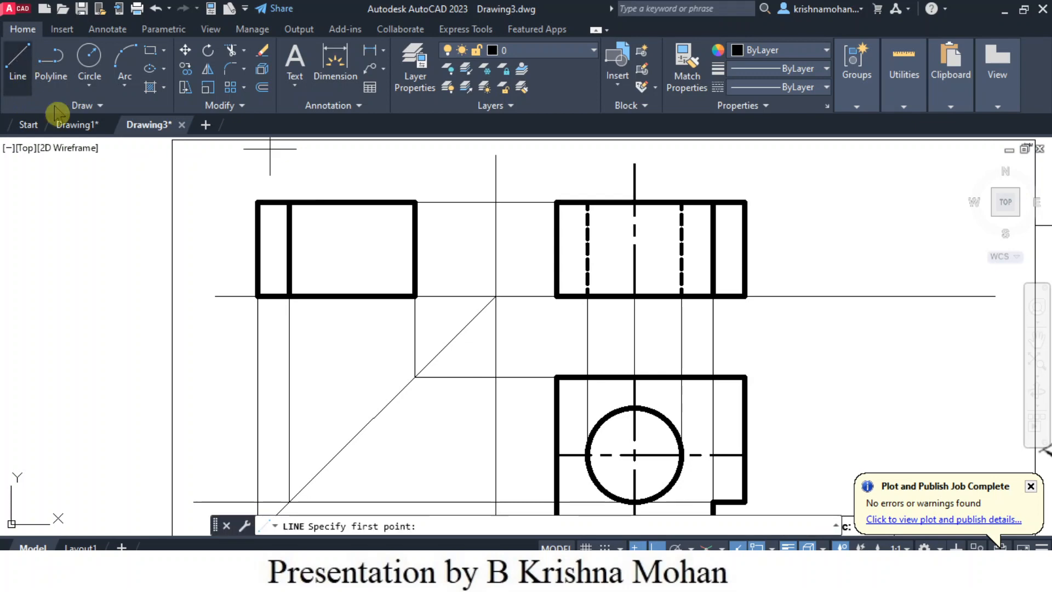
click(634, 408)
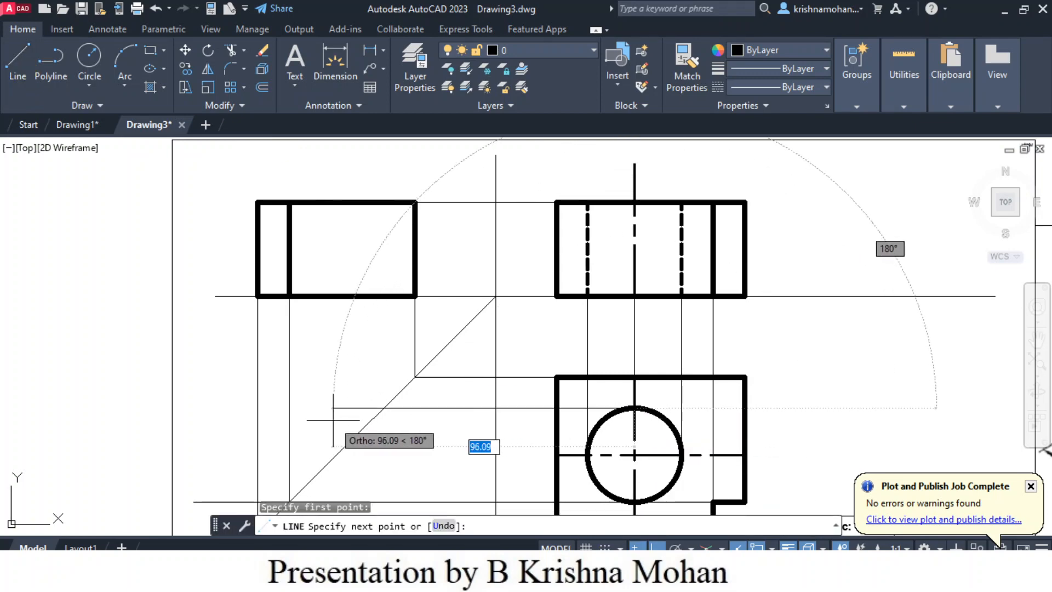
click(333, 420)
key(Escape)
scroll(680, 507, down, 2)
scroll(681, 505, up, 2)
scroll(683, 507, up, 2)
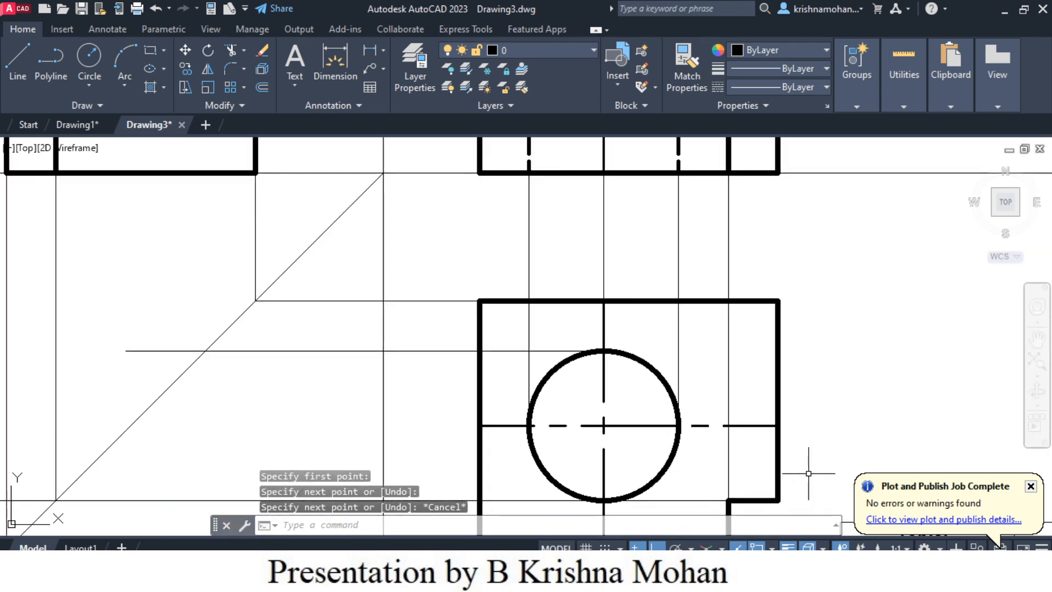
scroll(808, 473, down, 3)
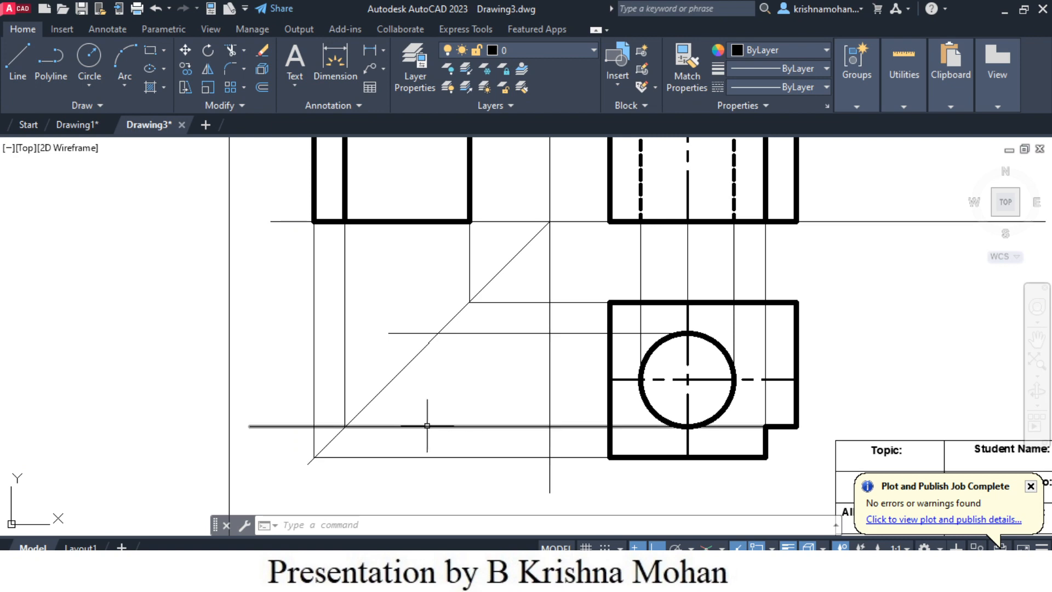
scroll(388, 405, down, 2)
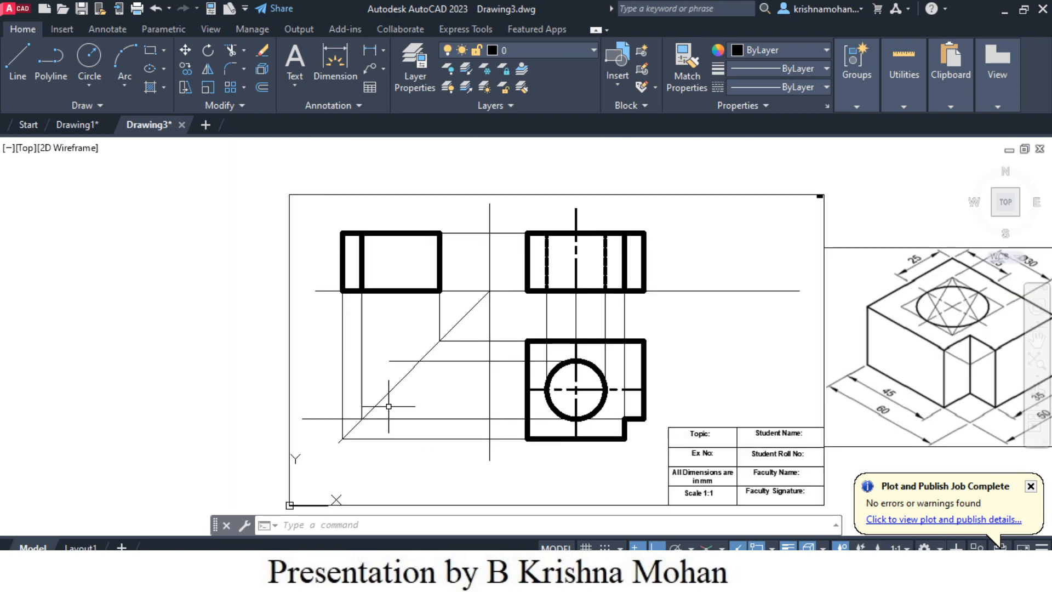
scroll(382, 411, up, 2)
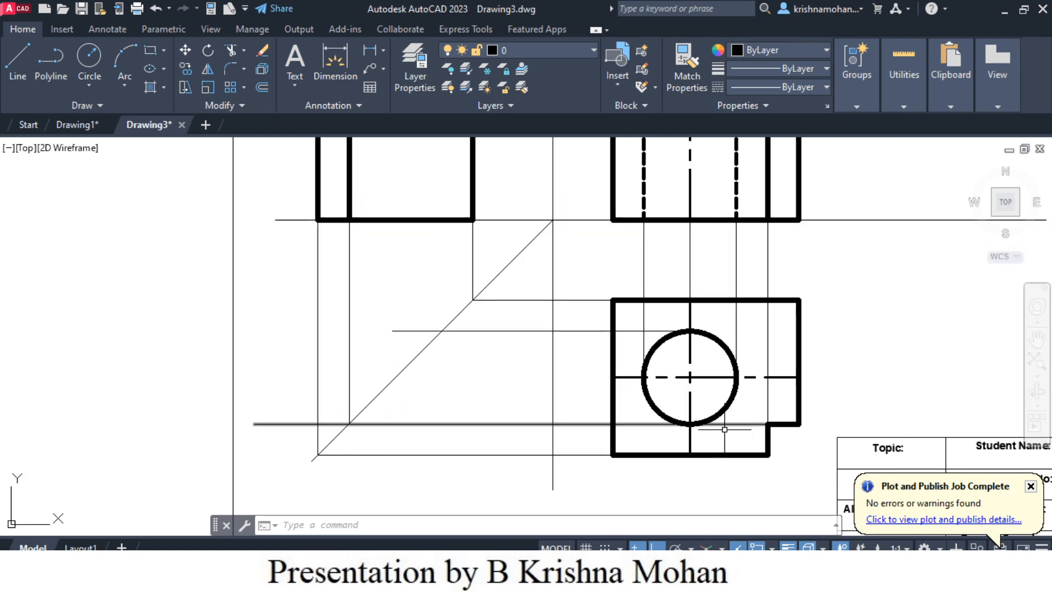
click(20, 69)
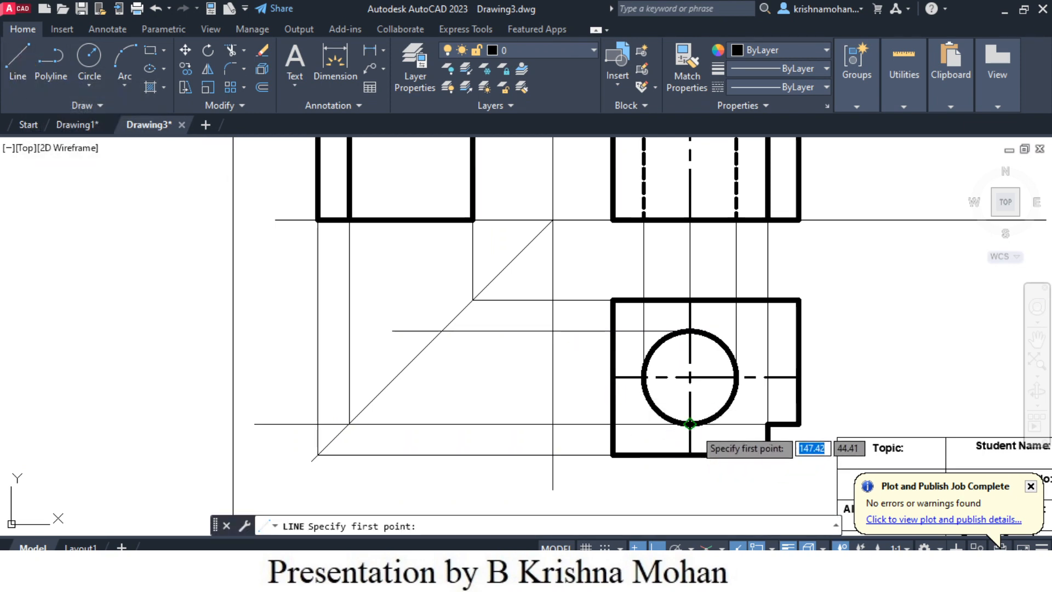
click(690, 423)
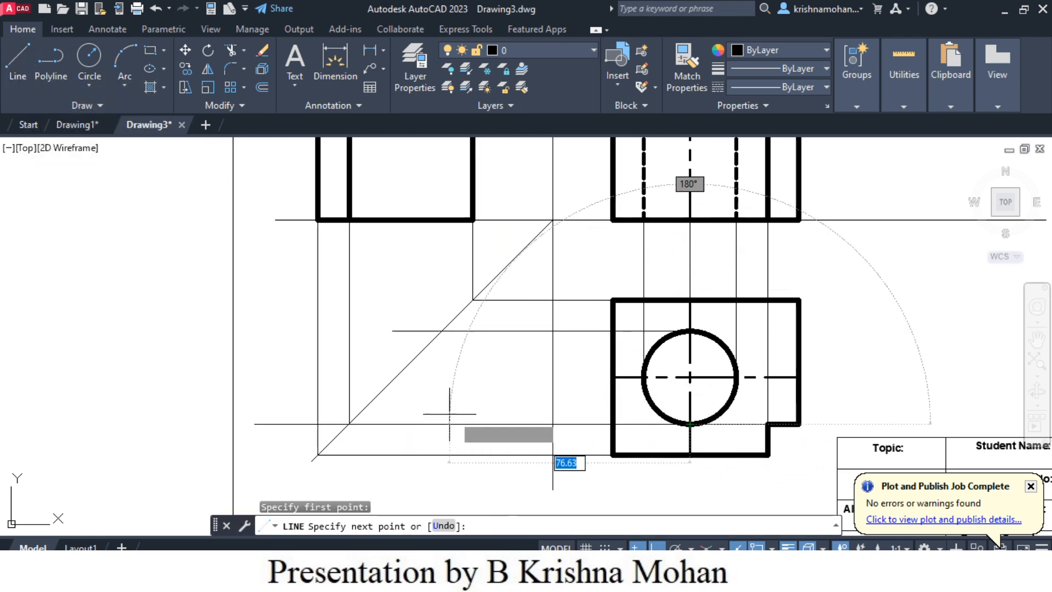
key(Escape)
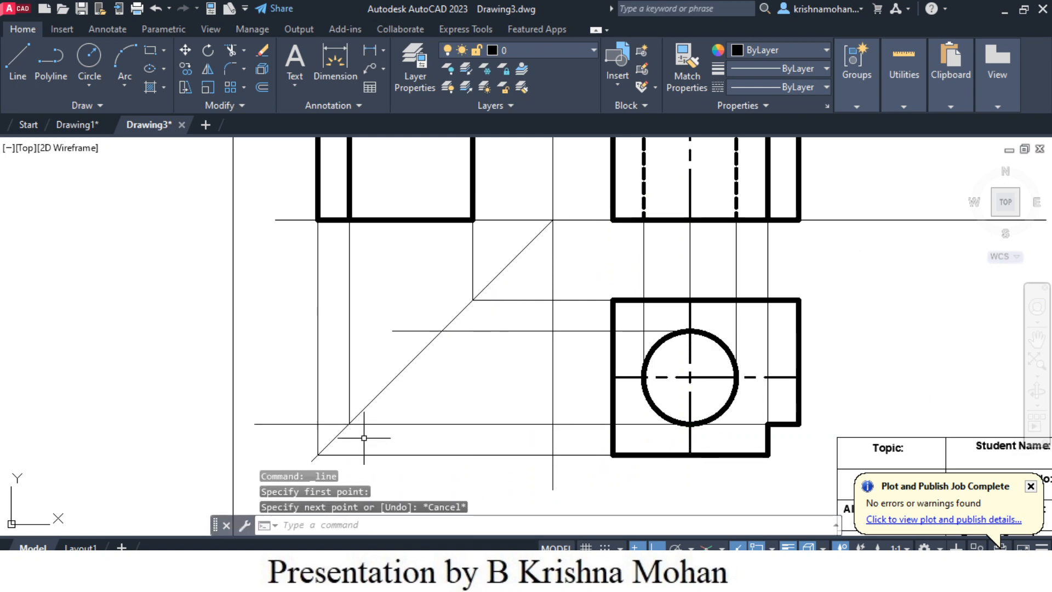
- Project the intersection of the hole's top projection line and the 45° line up to the side view's bottom edge, trimming the overshoot
scroll(361, 297, up, 2)
scroll(359, 295, down, 6)
scroll(357, 241, up, 4)
scroll(357, 241, up, 2)
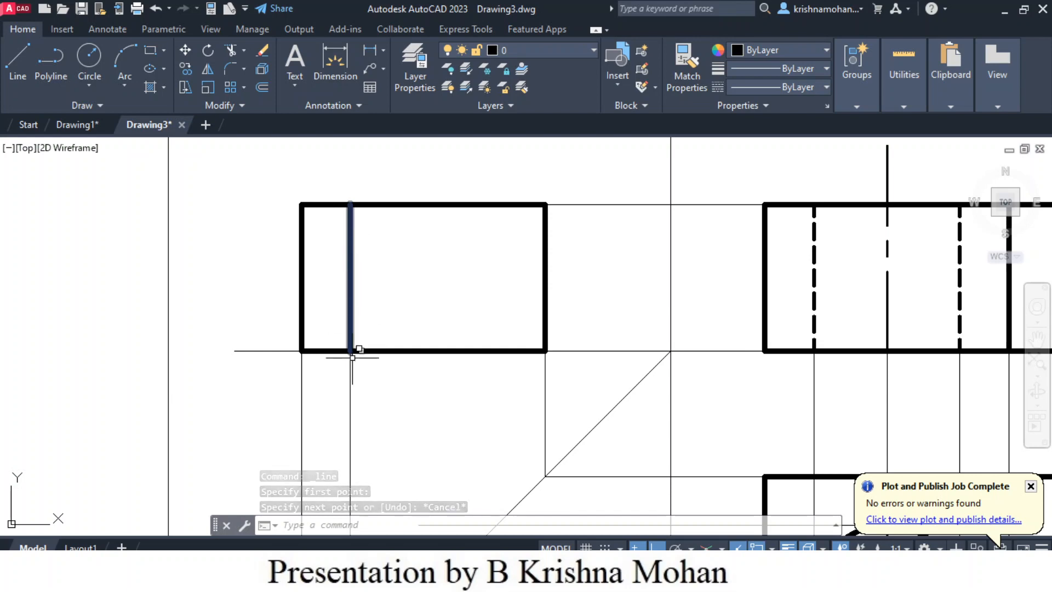
scroll(488, 402, down, 2)
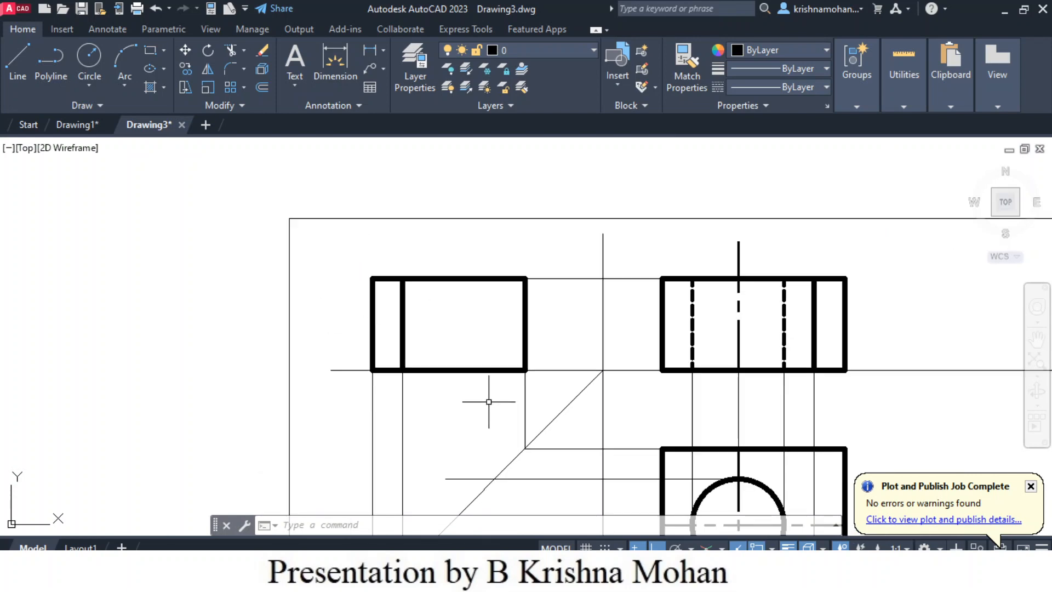
click(22, 79)
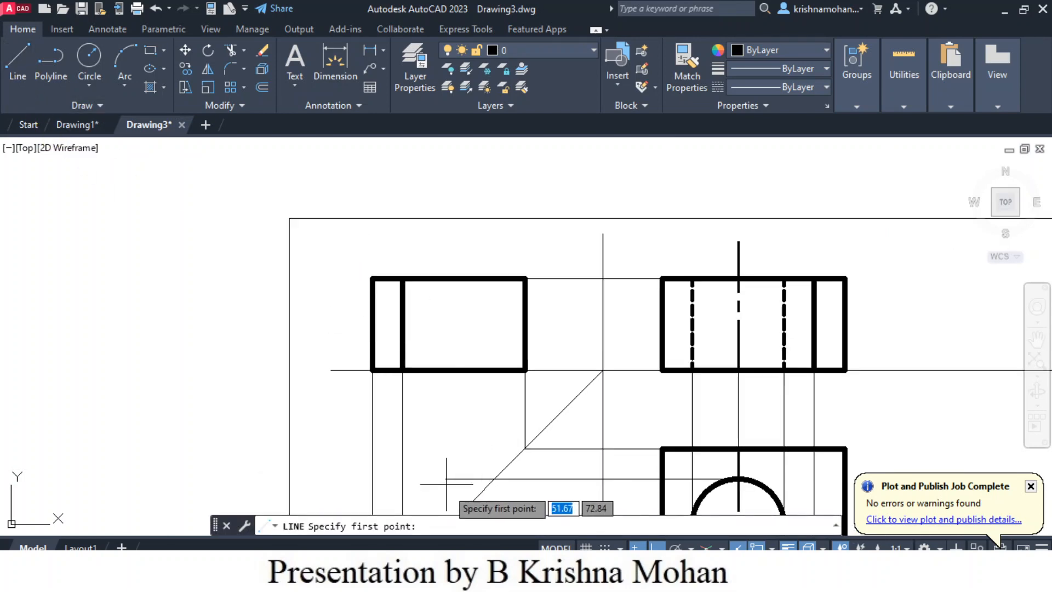
click(494, 478)
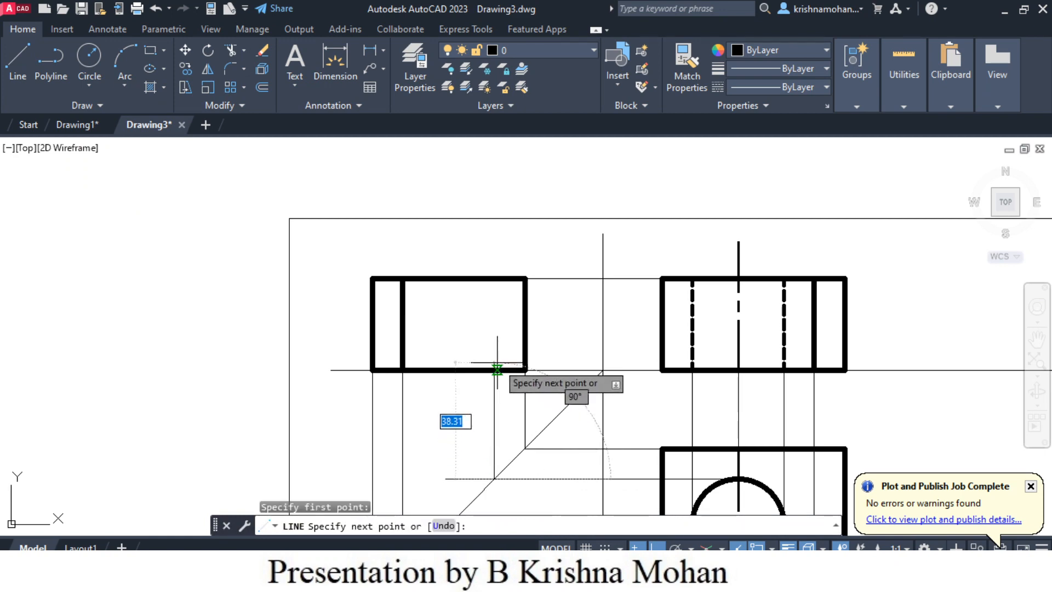
key(Escape)
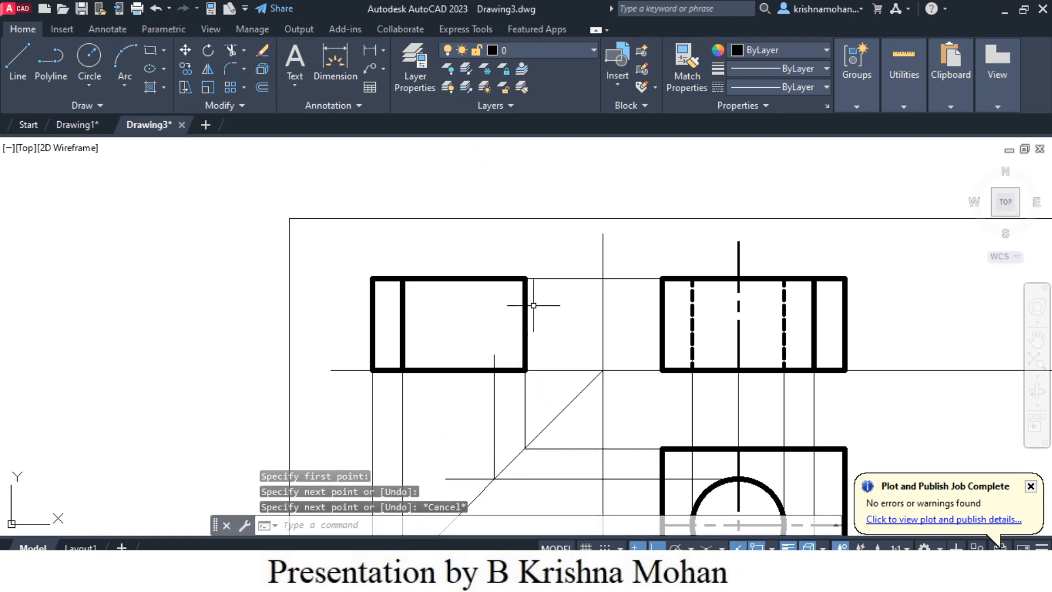
scroll(518, 363, up, 2)
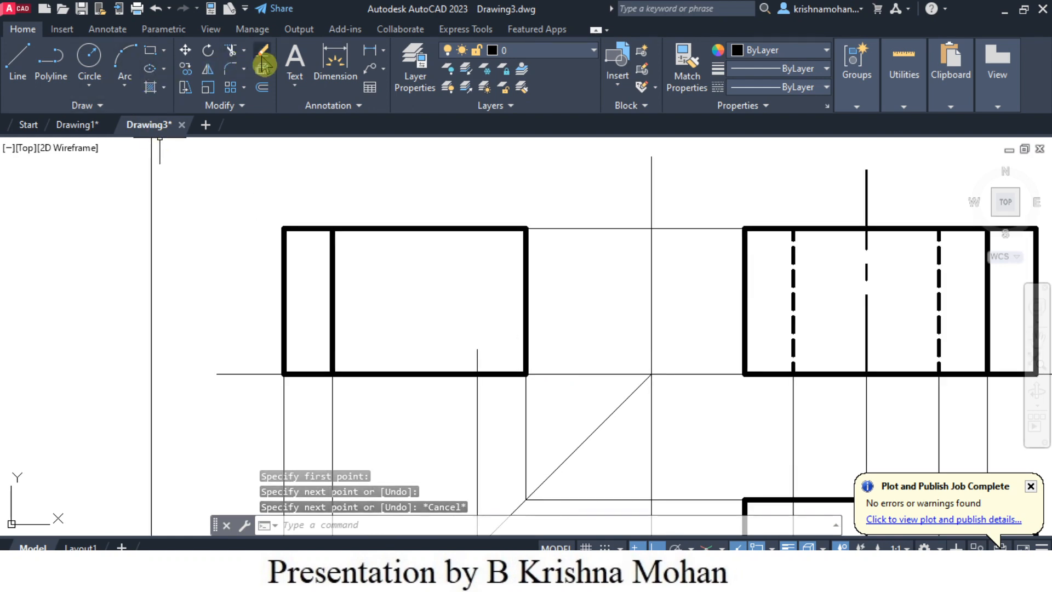
click(231, 57)
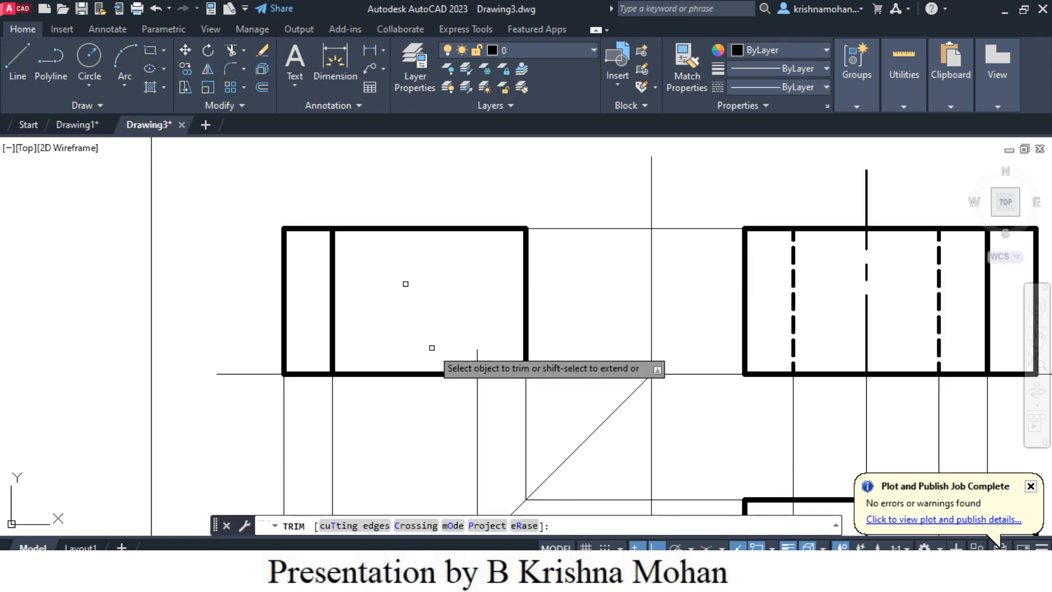
click(477, 360)
- Draw a vertical line from that projector's upper end through the side view and trim the part above the top edge
click(25, 74)
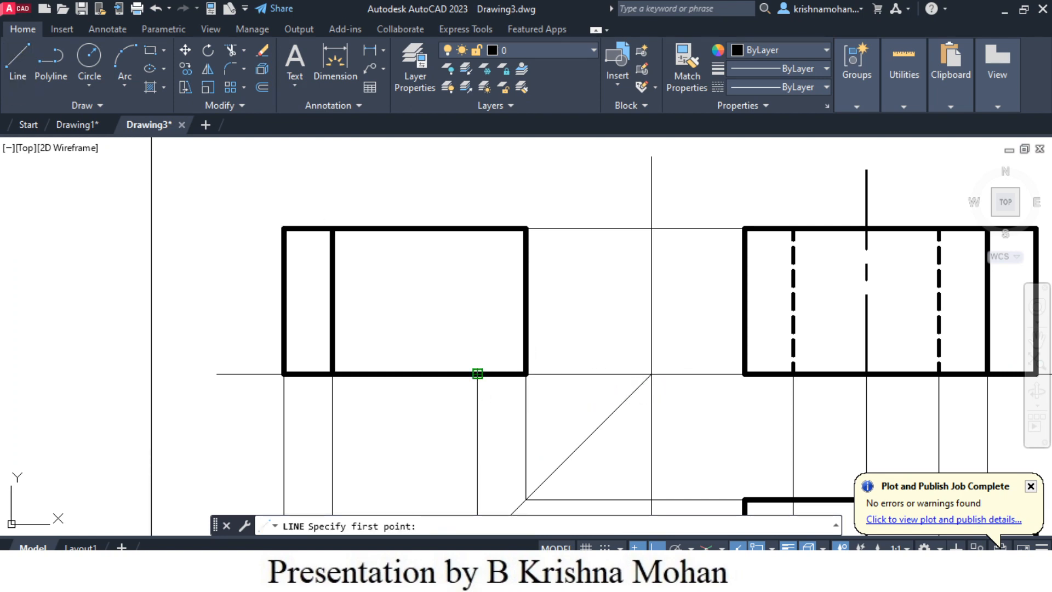
click(477, 374)
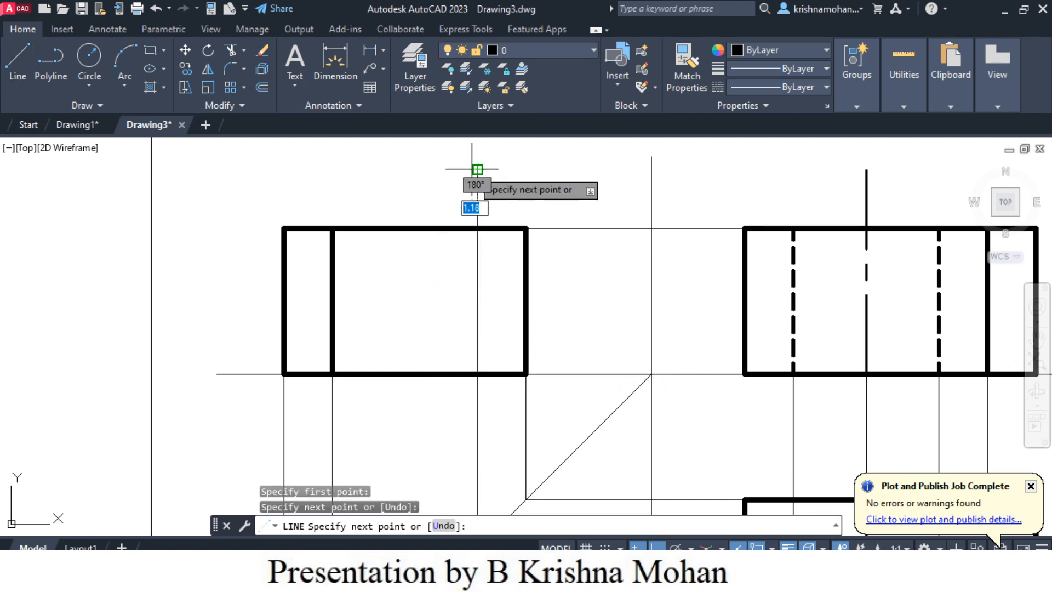
key(Escape)
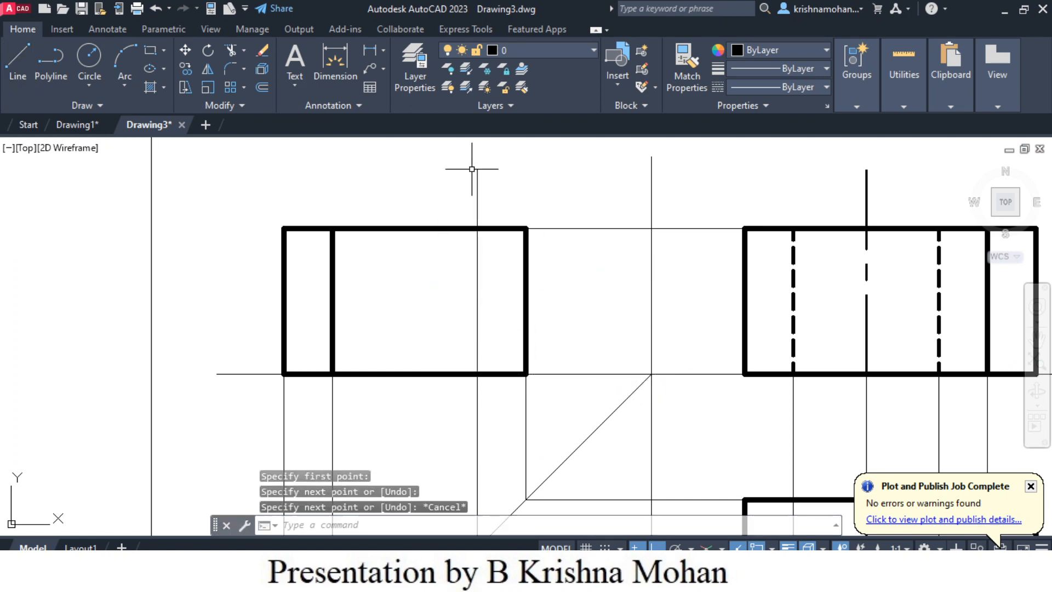
click(231, 55)
click(477, 203)
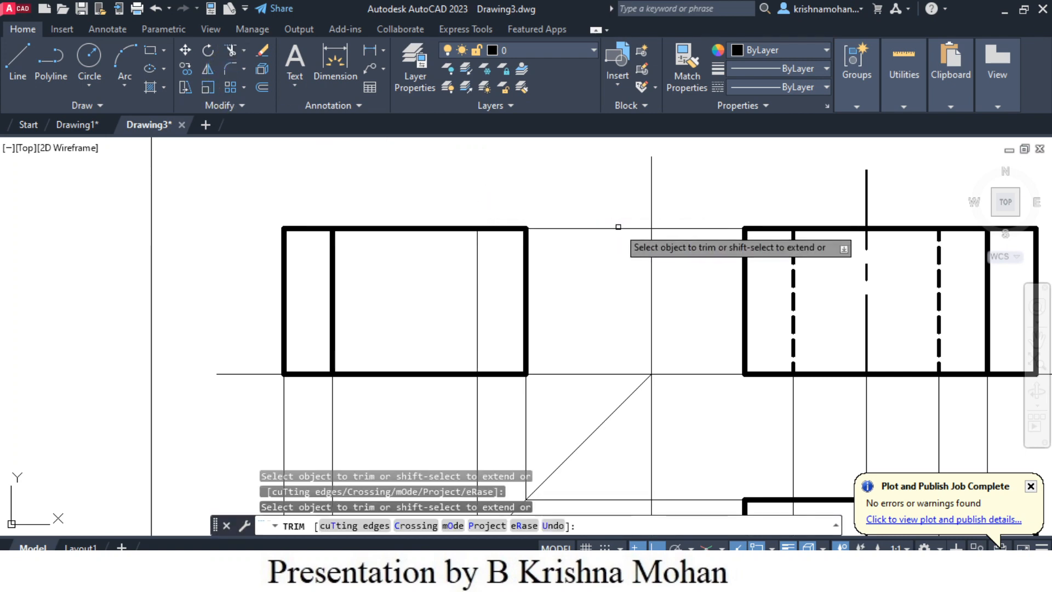
key(Escape)
- Give the side view's thin vertical hole edge line a hidden linetype and a lineweight of 0.40 mm
click(477, 331)
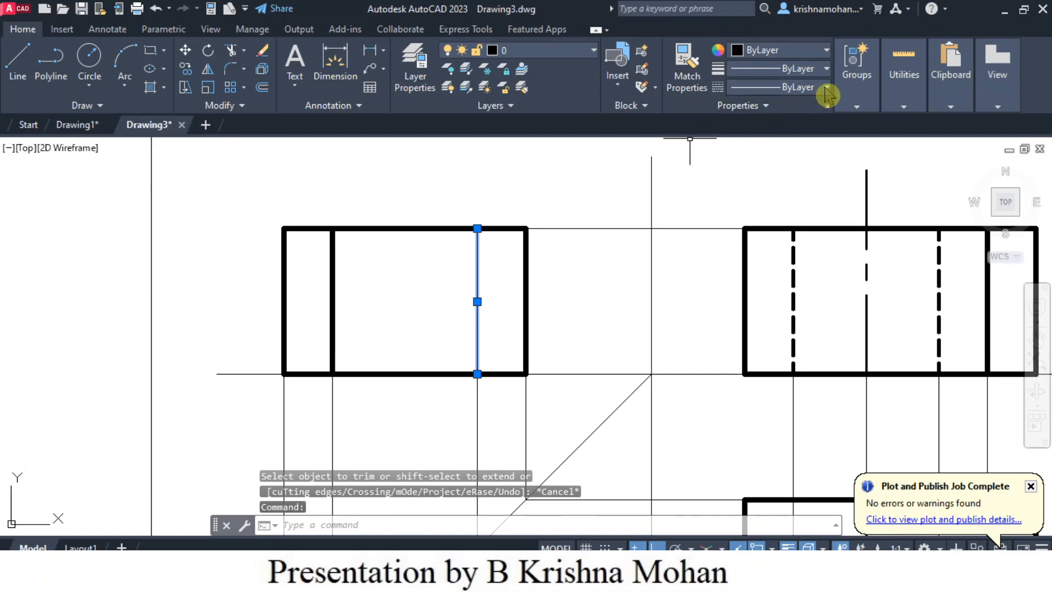
click(764, 209)
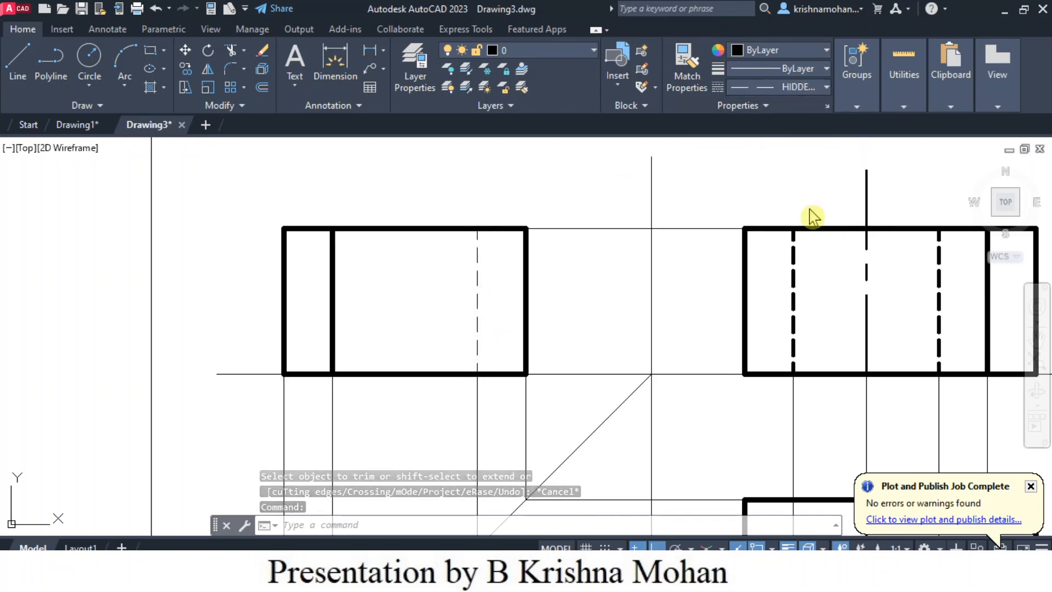
click(843, 92)
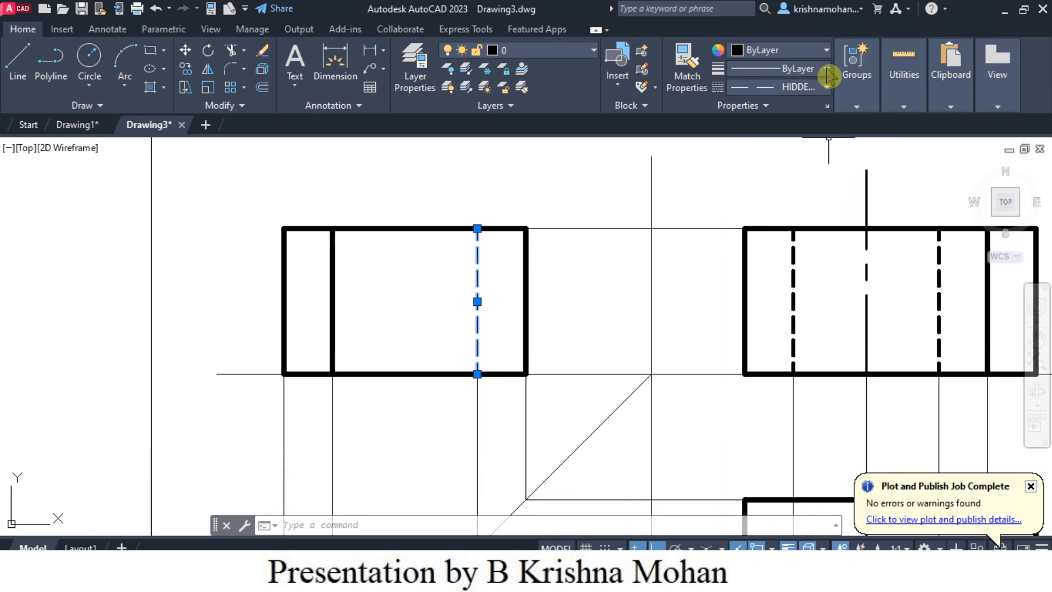
click(827, 69)
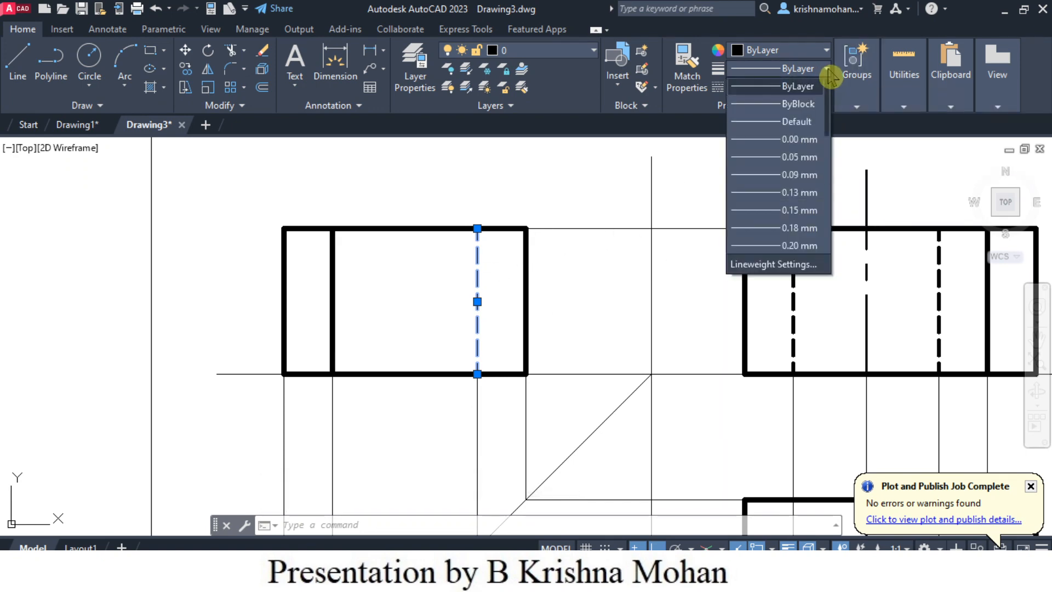
scroll(788, 219, down, 4)
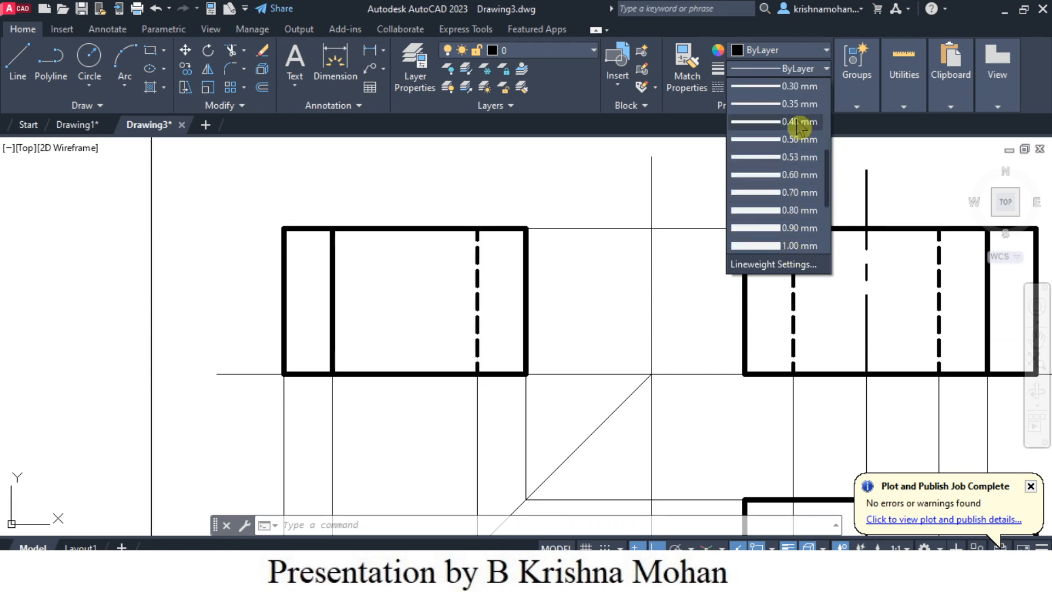
click(796, 127)
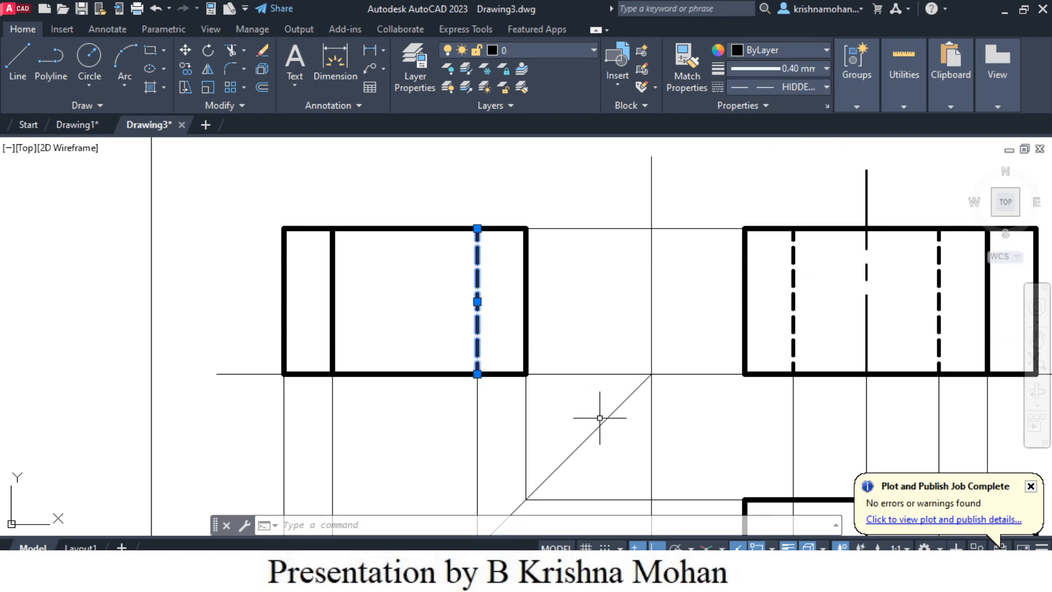
key(Escape)
- Try to project the hole's center in the plan view to the 45° line, and erase the resulting slanted line
scroll(683, 474, down, 2)
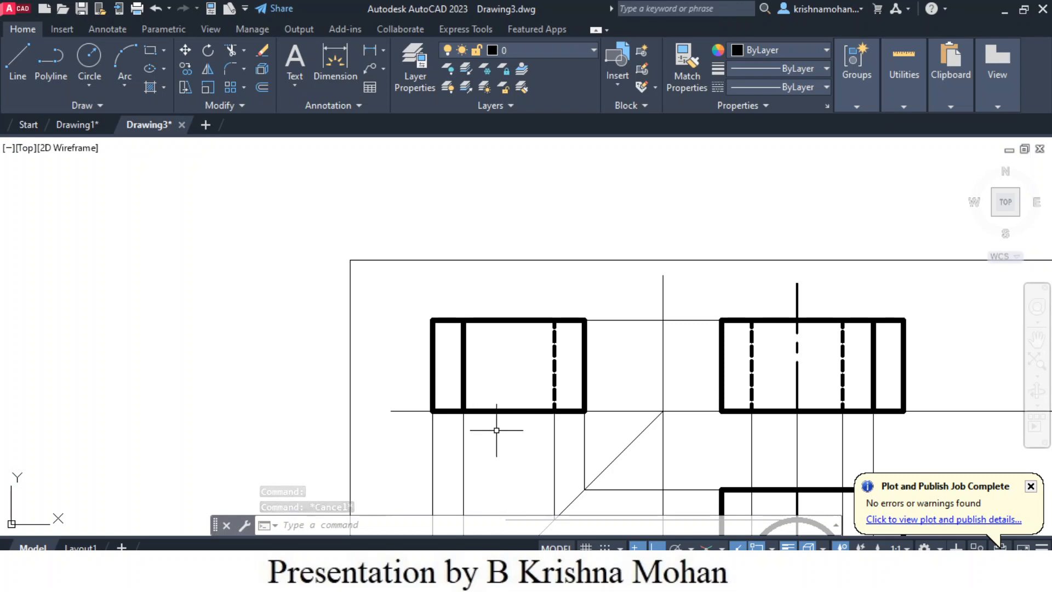
click(21, 60)
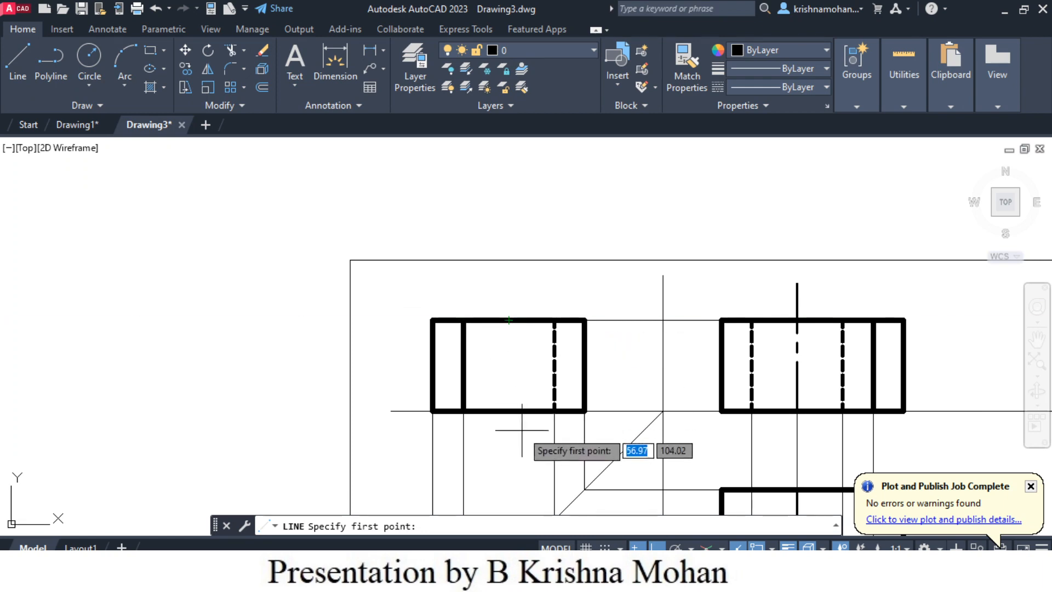
scroll(517, 431, down, 2)
middle_drag(874, 477, 874, 356)
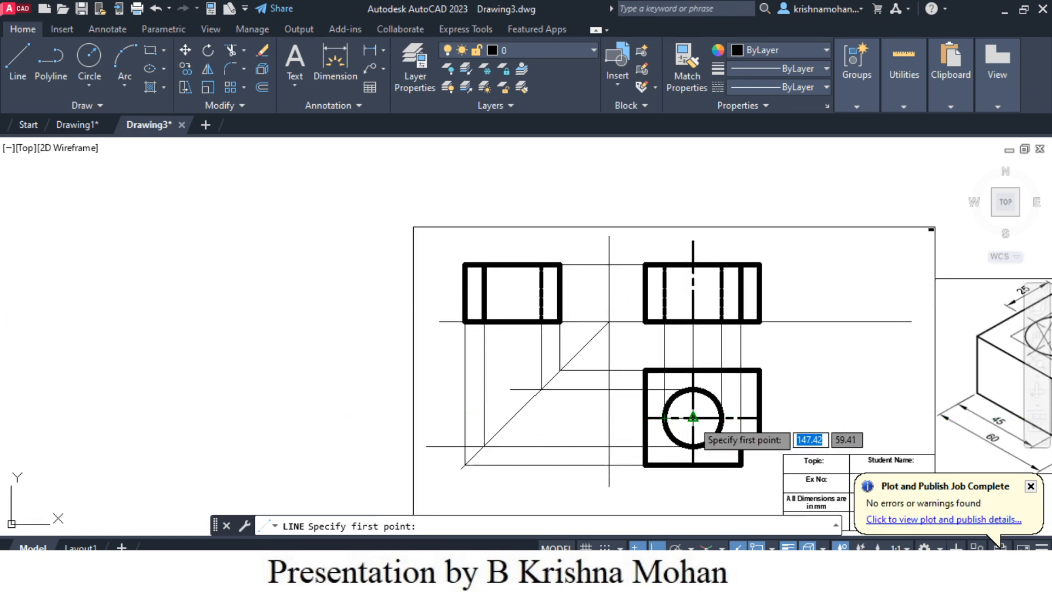
click(692, 455)
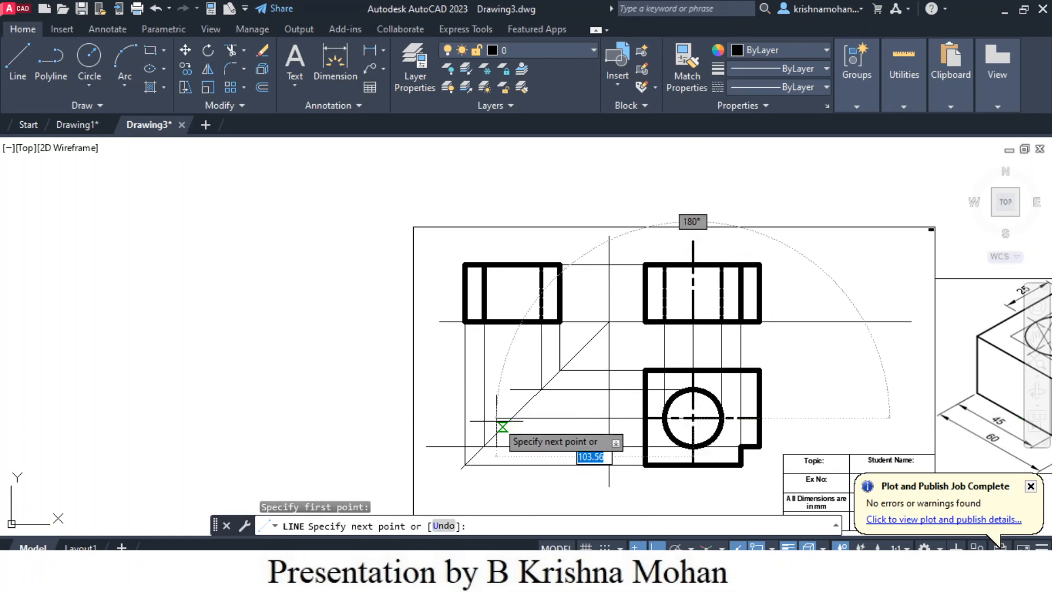
click(502, 427)
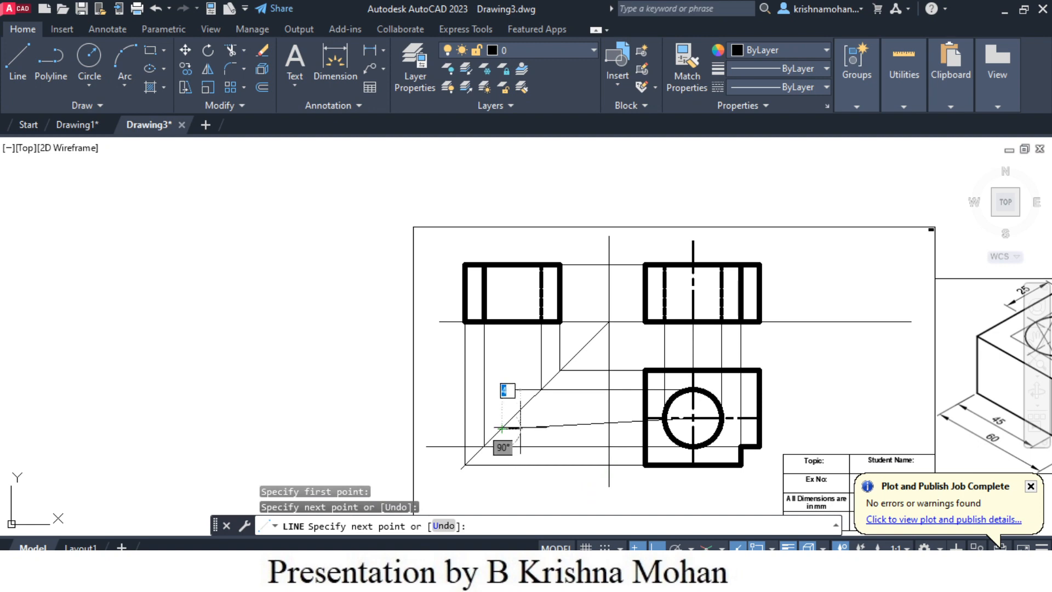
key(Escape)
click(597, 425)
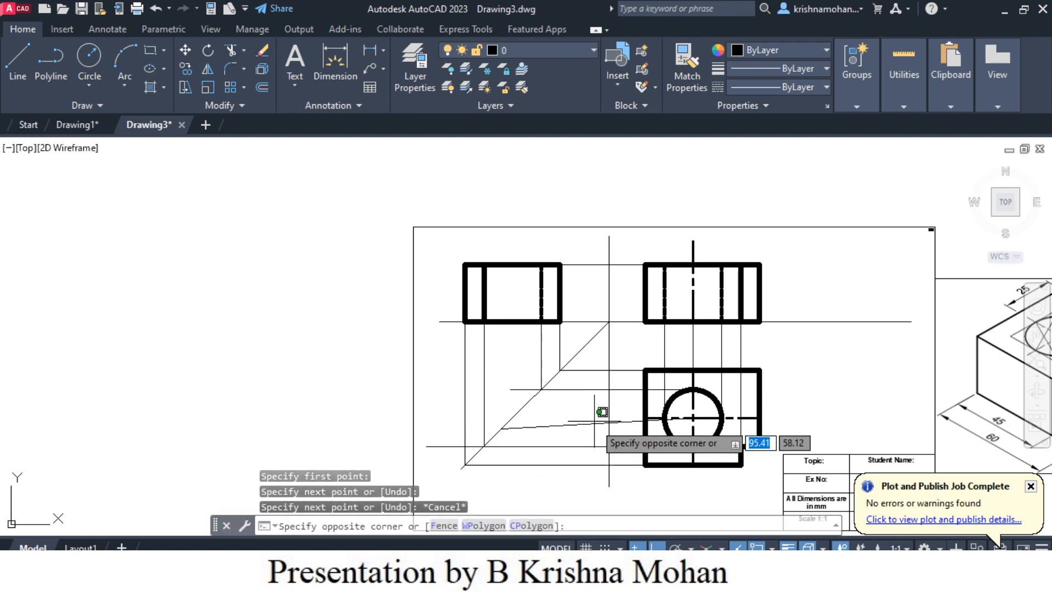
click(594, 429)
key(Delete)
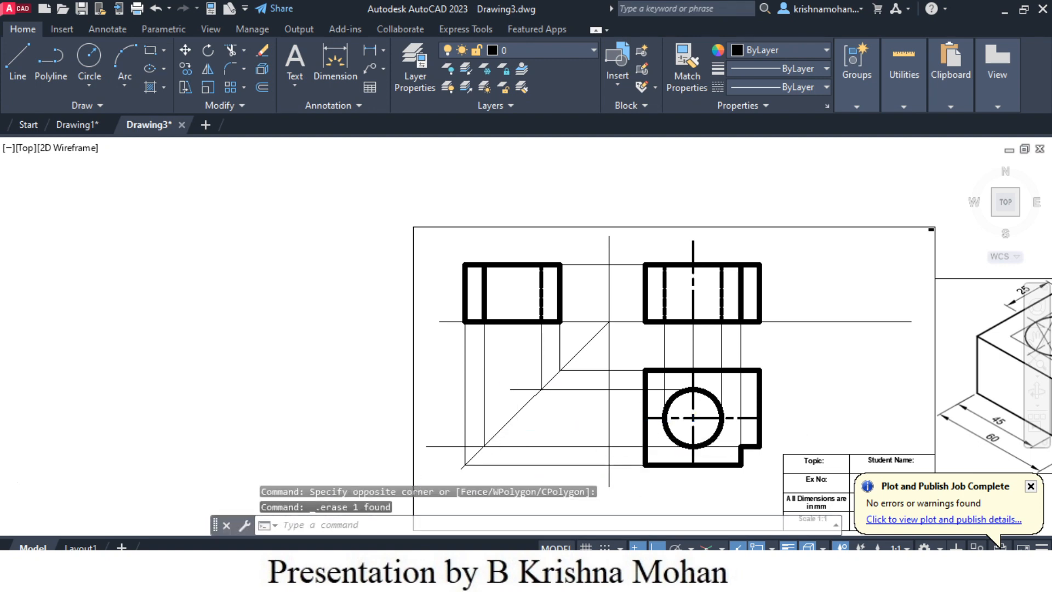
- Draw a horizontal line about 117 mm long from the hole's center in the plan view past the 45° line
scroll(593, 425, up, 2)
click(22, 63)
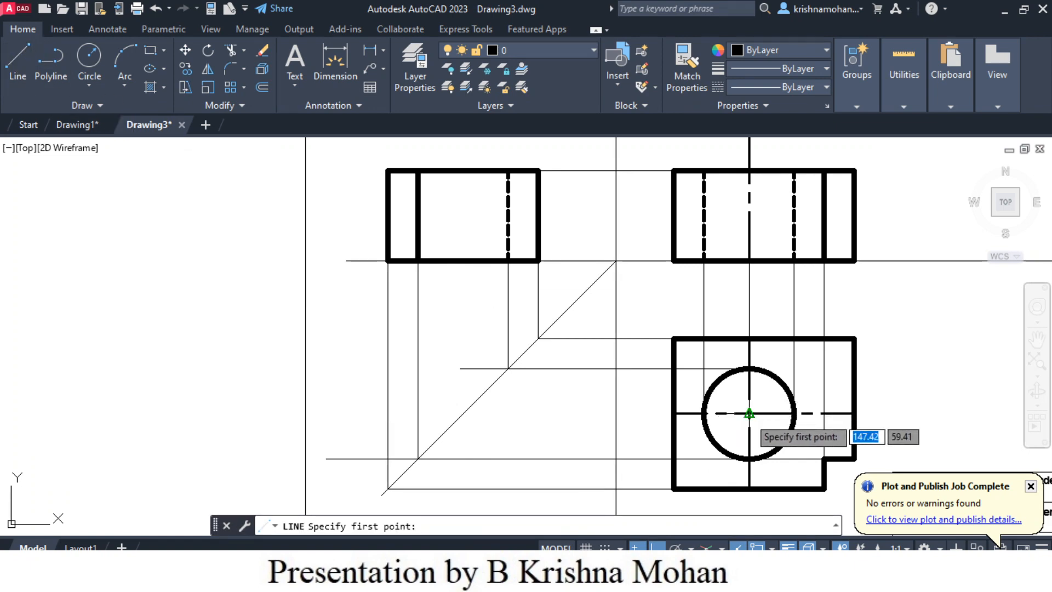
click(749, 413)
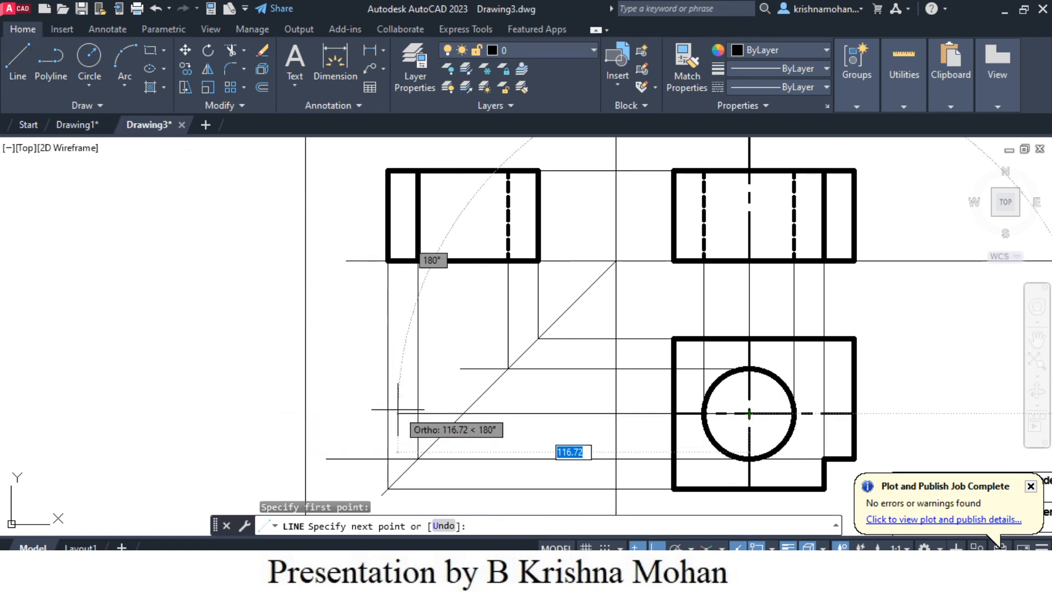
click(398, 410)
key(Escape)
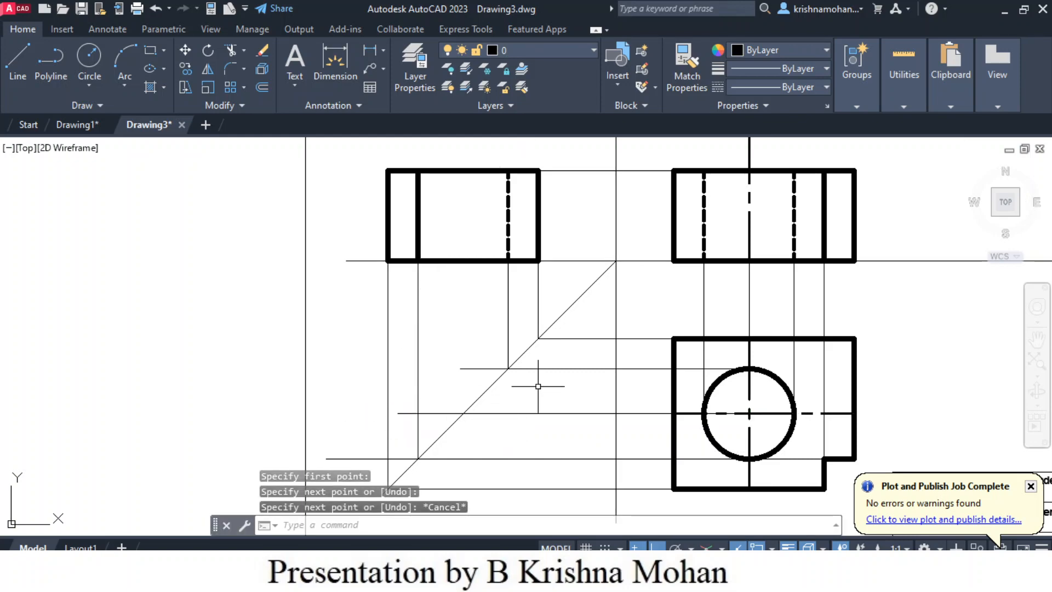
- Draw a vertical projector from the hole center line's intersection with the 45° line to just above the side view's bottom edge
click(18, 61)
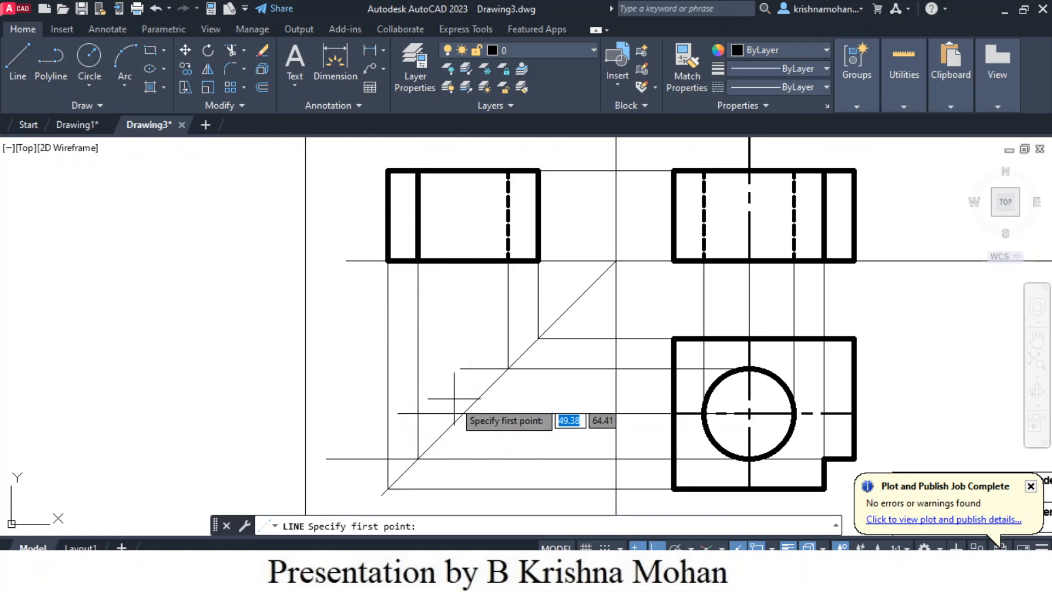
click(464, 412)
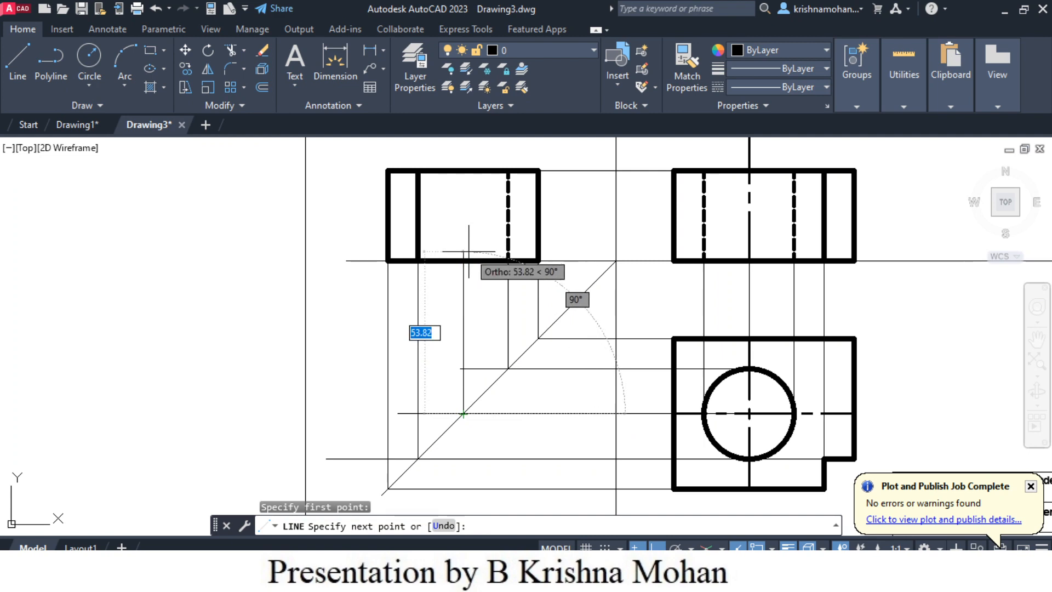
click(463, 243)
key(Escape)
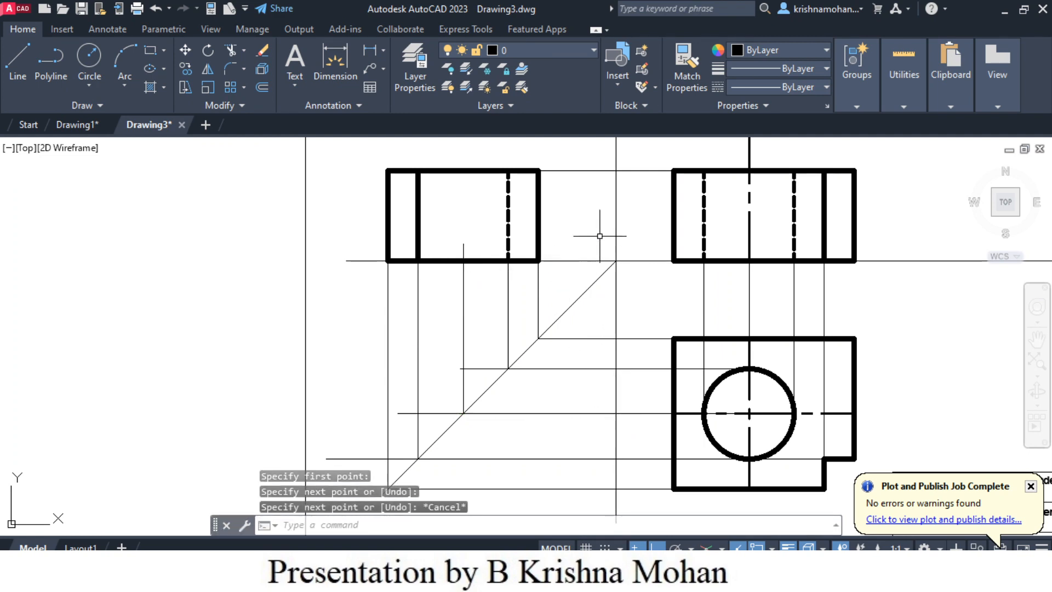
- Draw a vertical line from the projector's crossing on the side view's bottom edge past the top edge and assign it to the Center Line layer
click(19, 68)
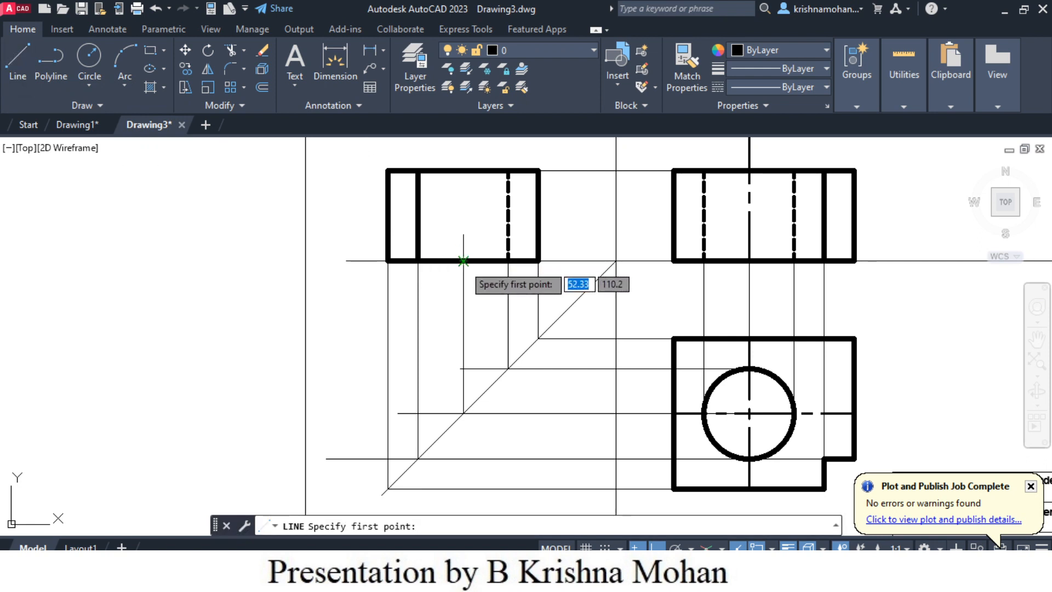
click(463, 260)
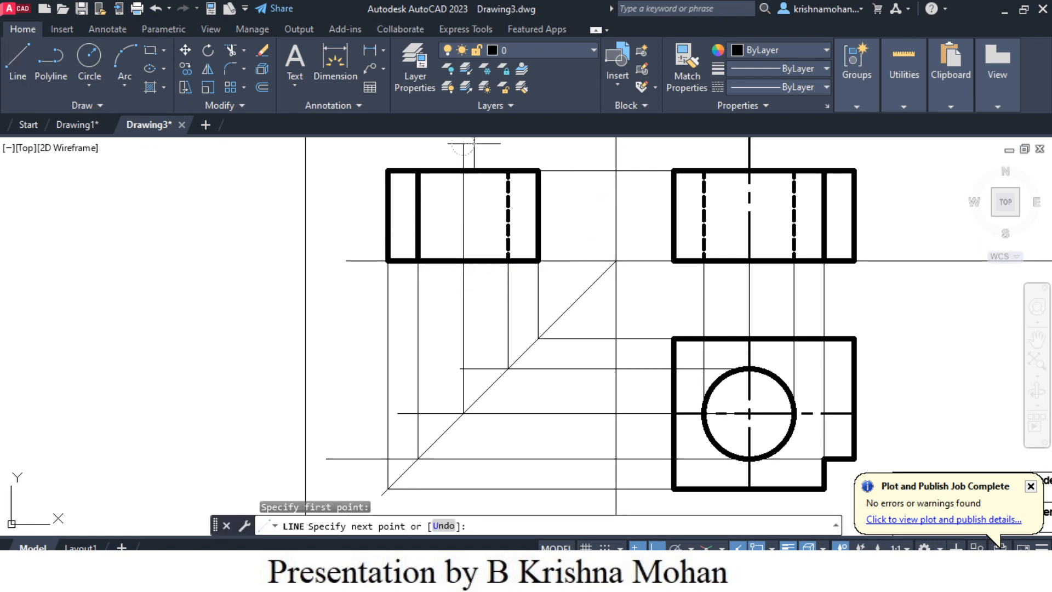
key(Escape)
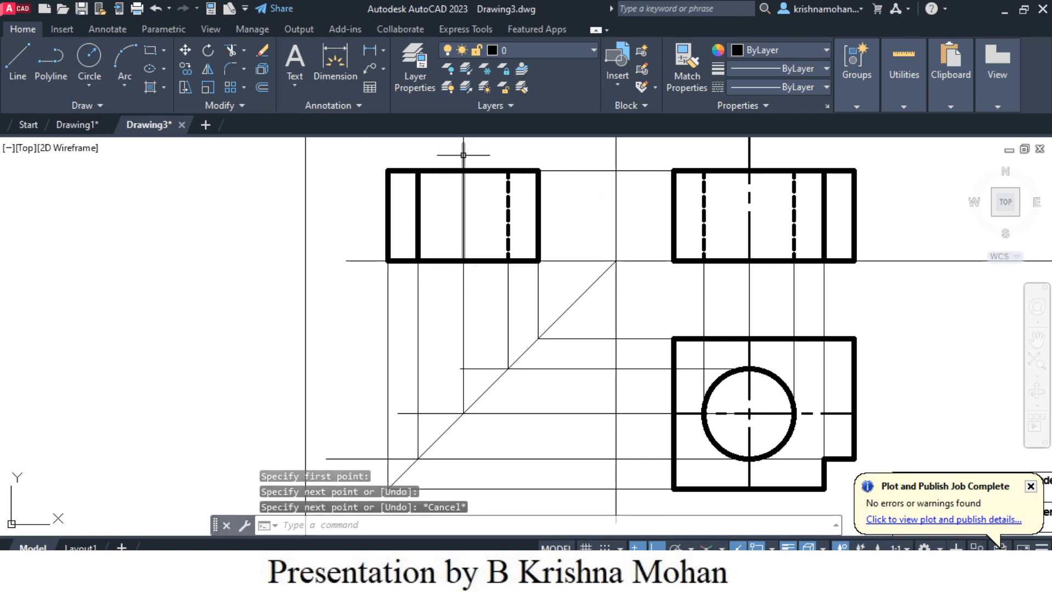
click(463, 155)
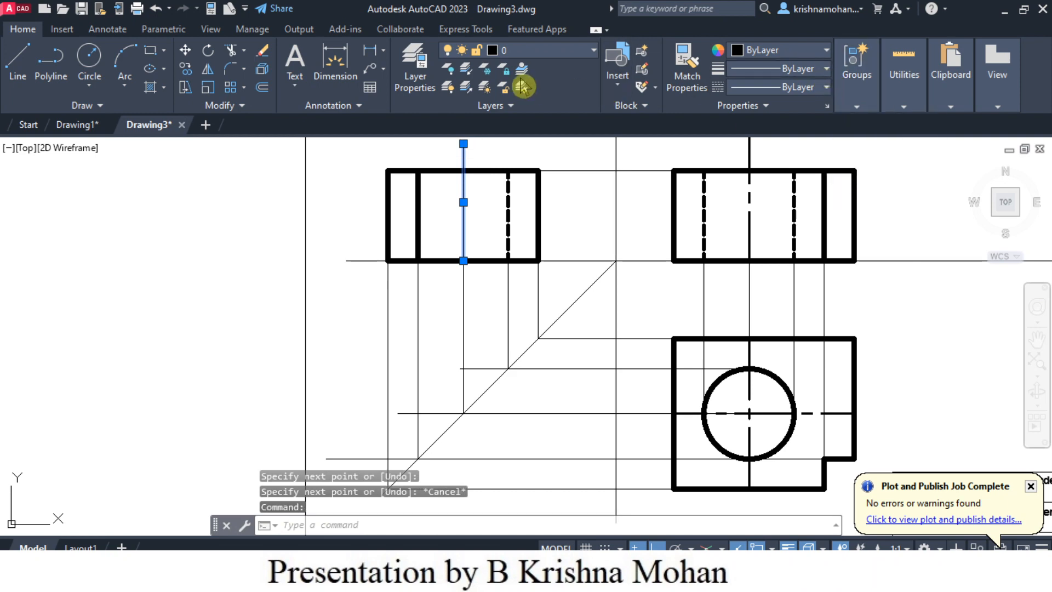
click(594, 51)
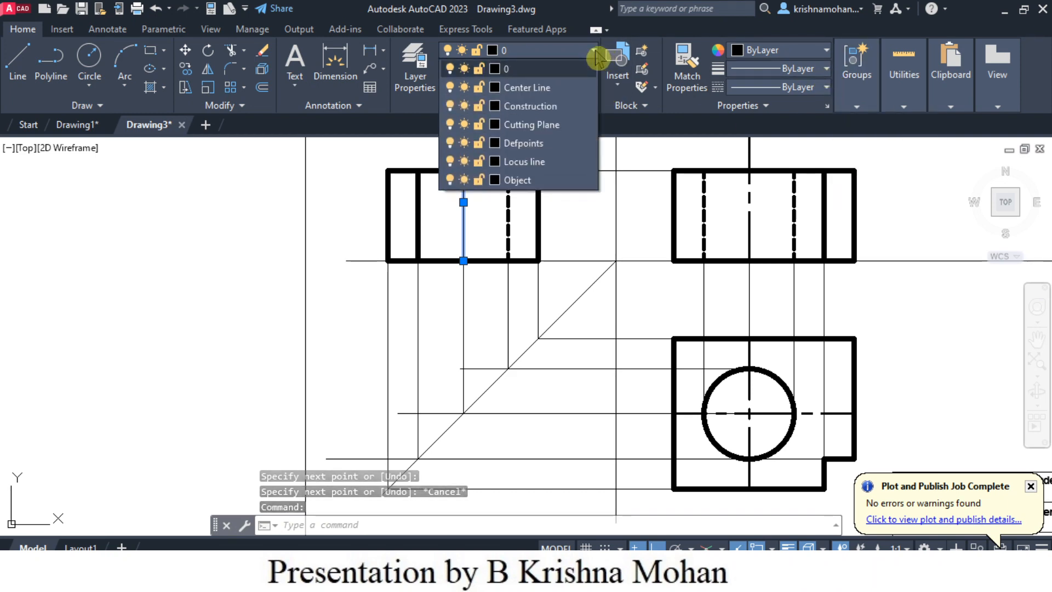
click(550, 89)
- Compare the three projected views with the dimensioned isometric drawing of the block
scroll(691, 414, down, 2)
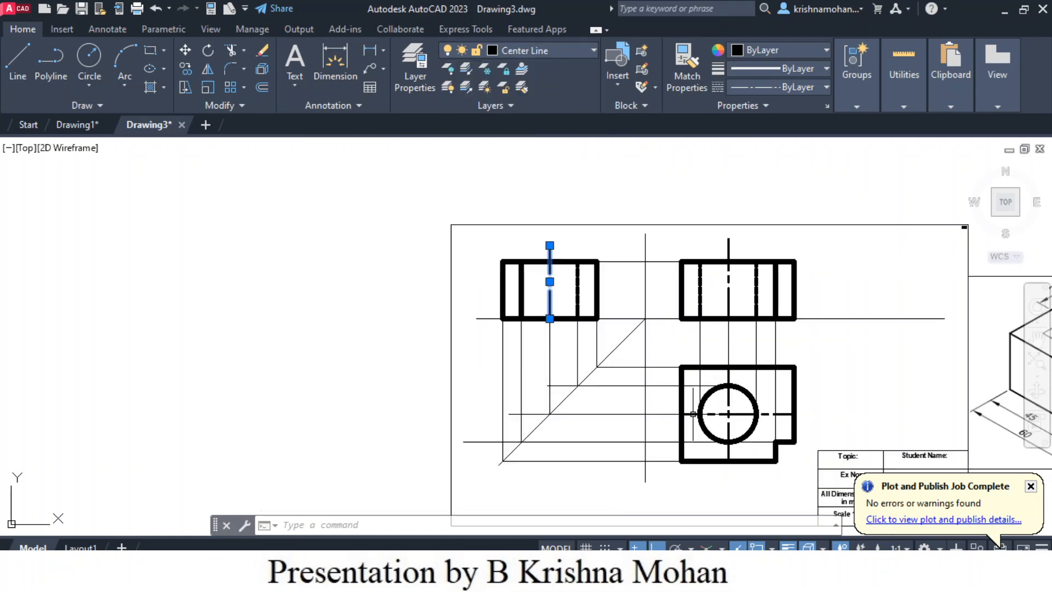
middle_drag(854, 416, 678, 380)
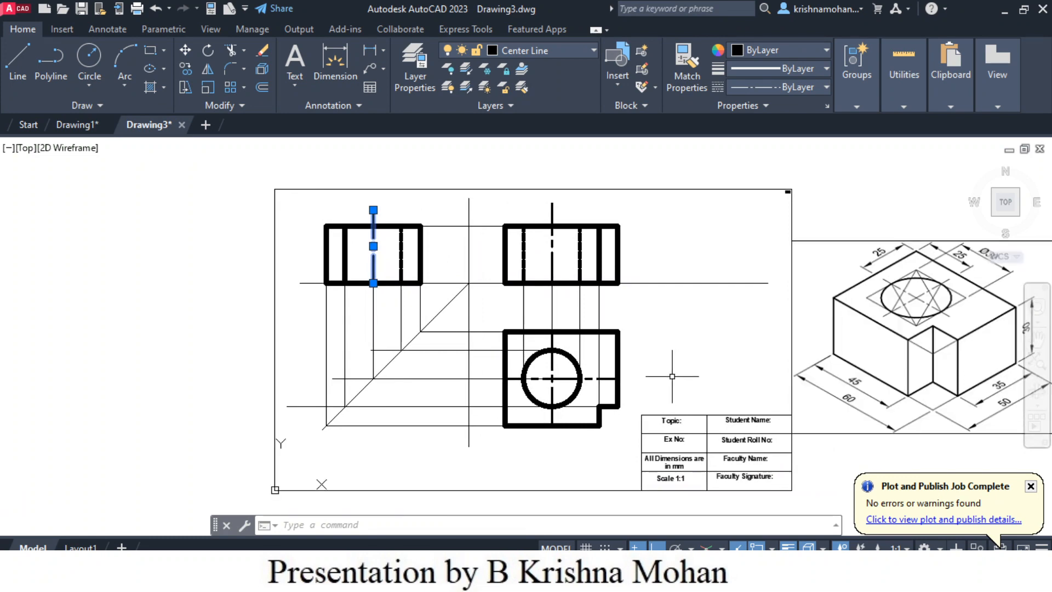
scroll(672, 376, up, 2)
scroll(672, 377, down, 2)
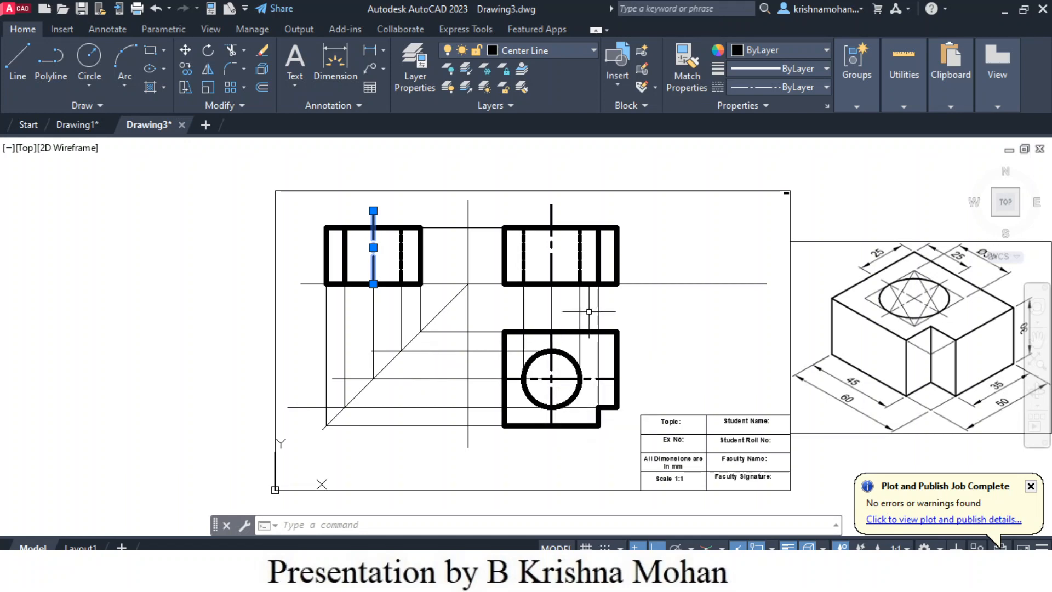
scroll(538, 313, up, 2)
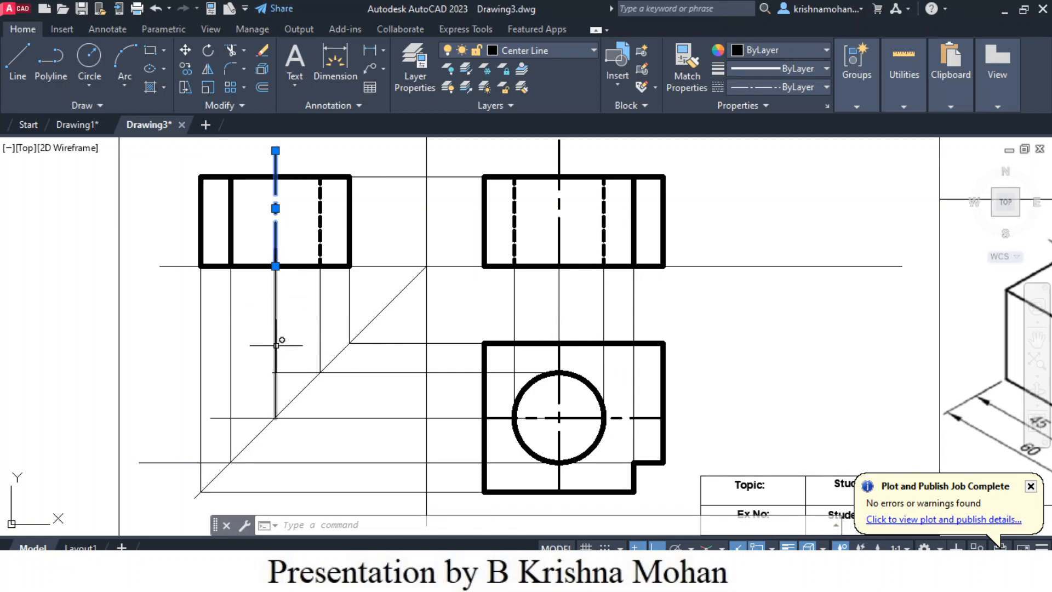
scroll(760, 330, down, 2)
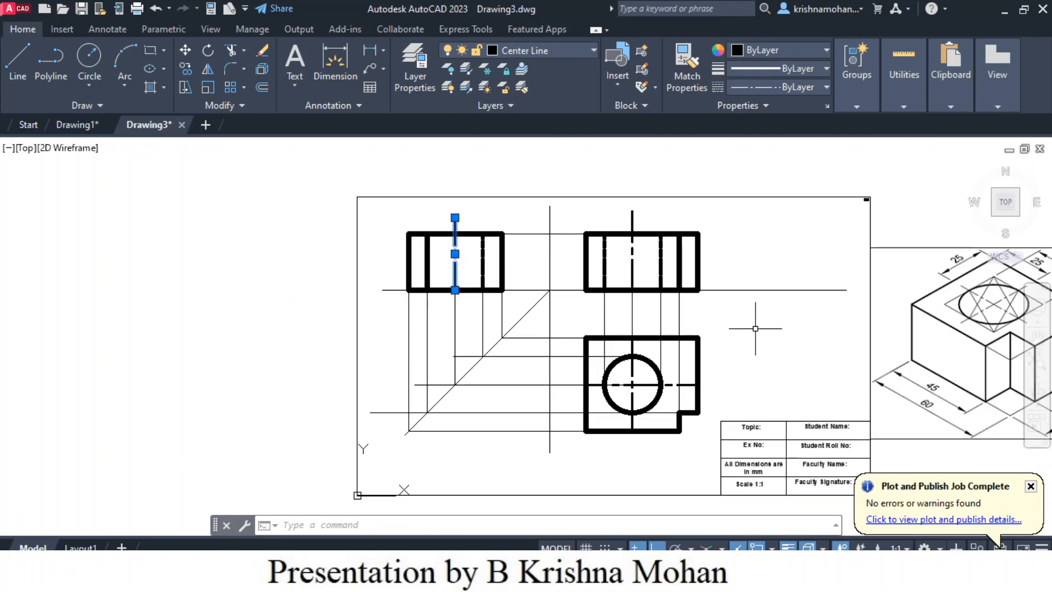
middle_drag(744, 347, 636, 347)
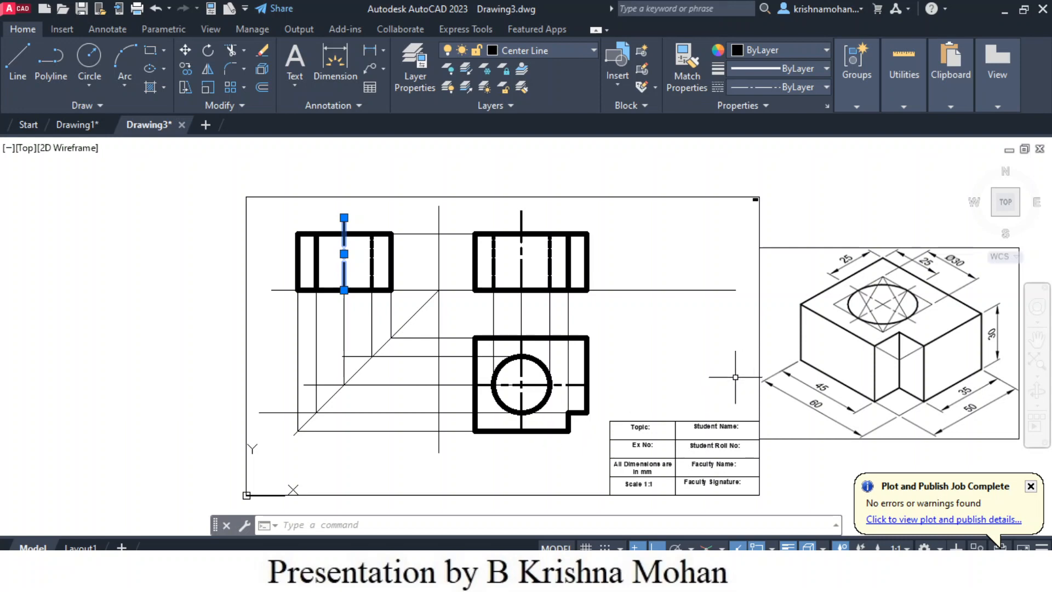
middle_drag(706, 374, 650, 361)
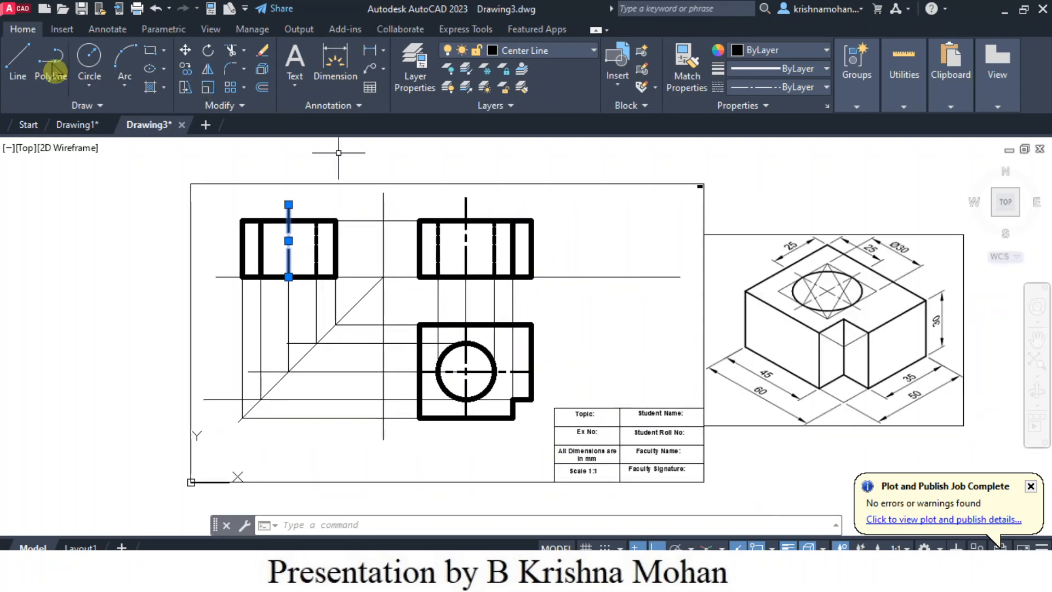
- Move the side view's centerline to the Construction layer and return it to the Center Line layer
click(595, 57)
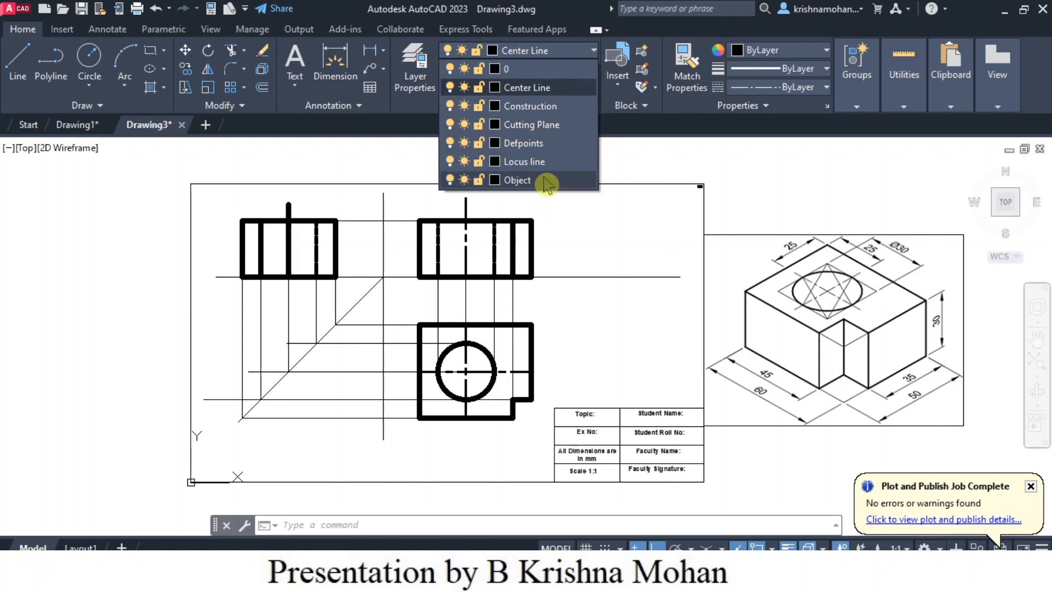
click(539, 108)
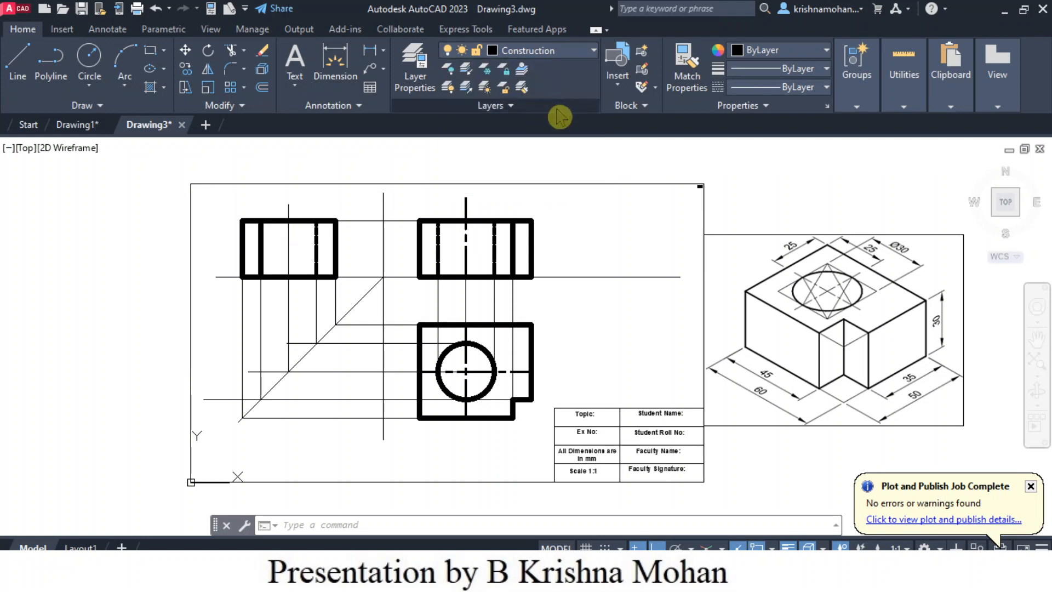
click(283, 243)
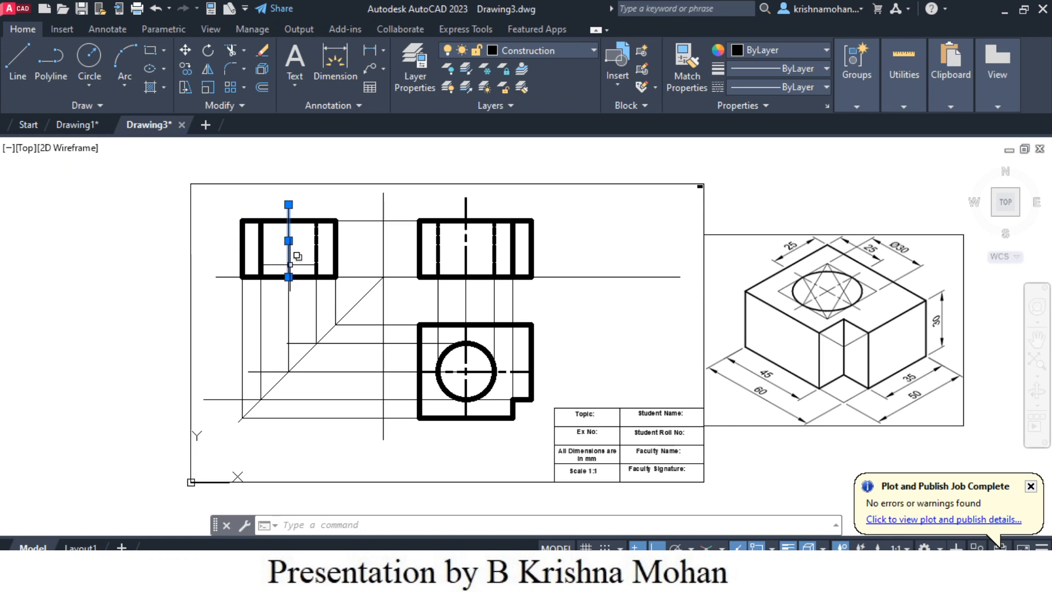
click(290, 265)
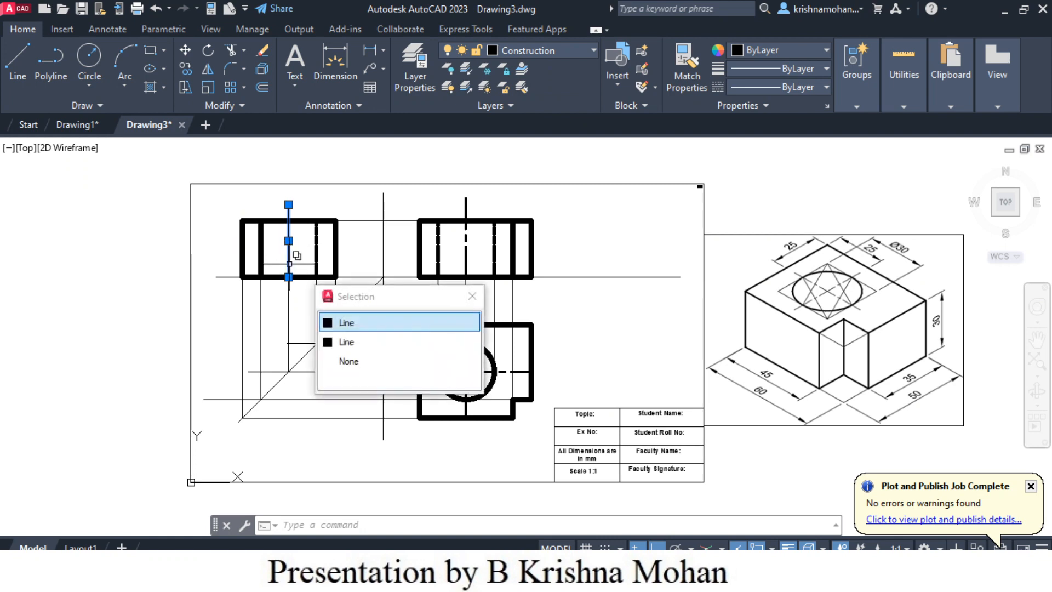
click(593, 51)
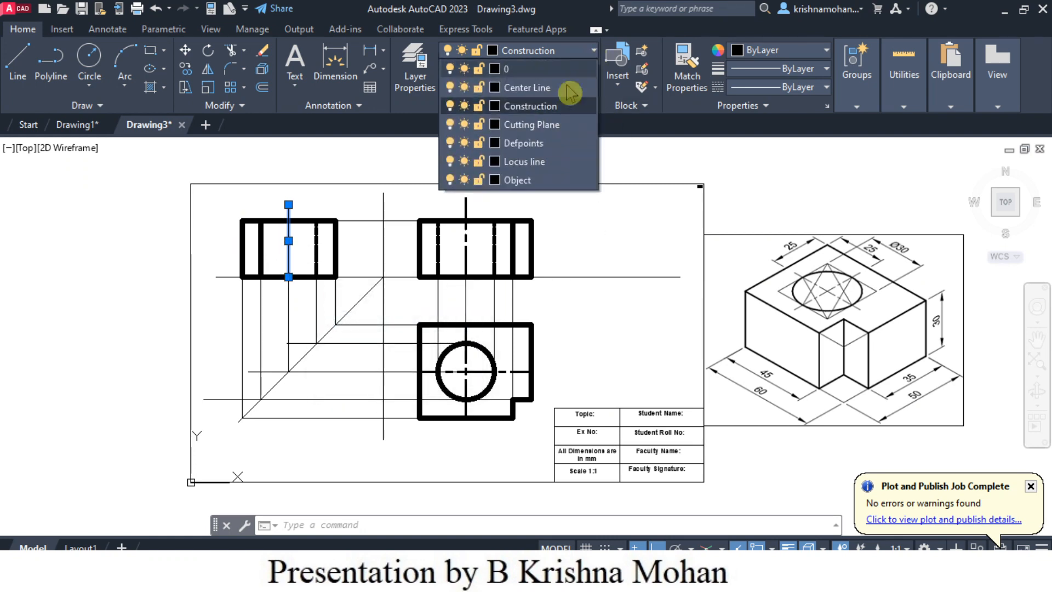
click(535, 92)
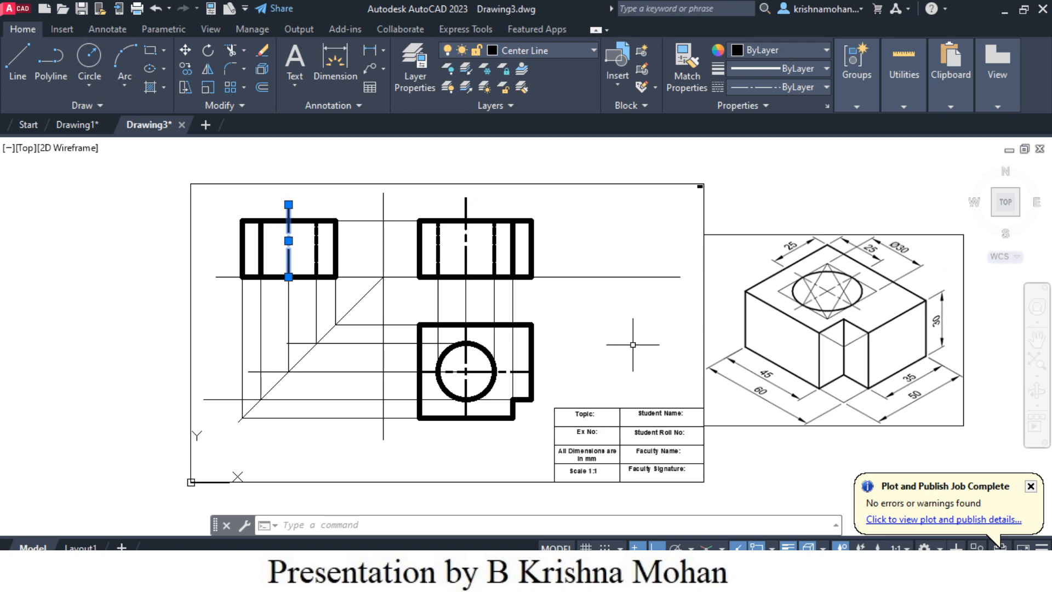
key(Escape)
key(Escape)
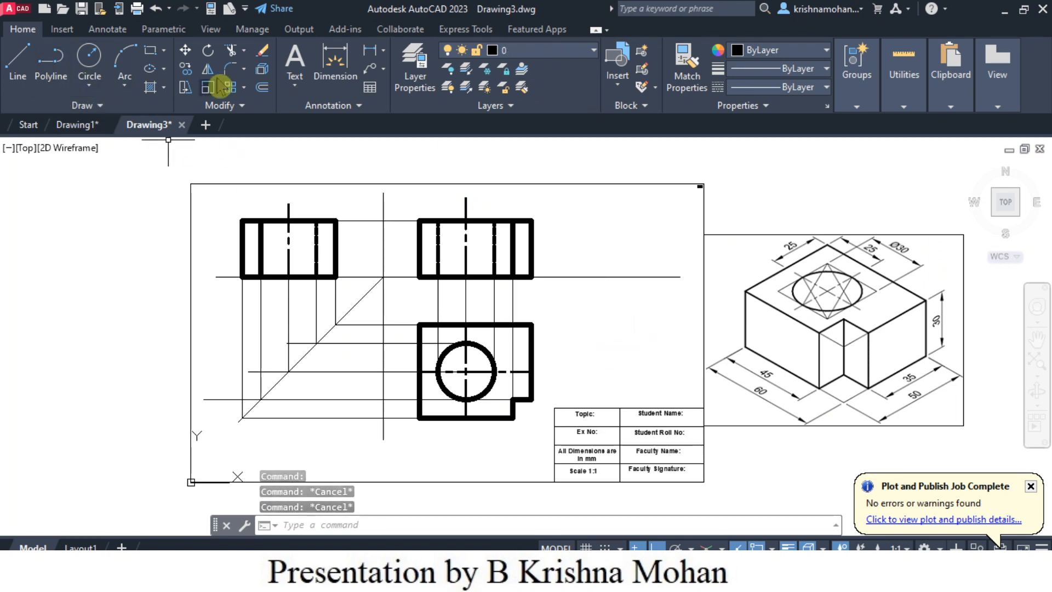
click(334, 71)
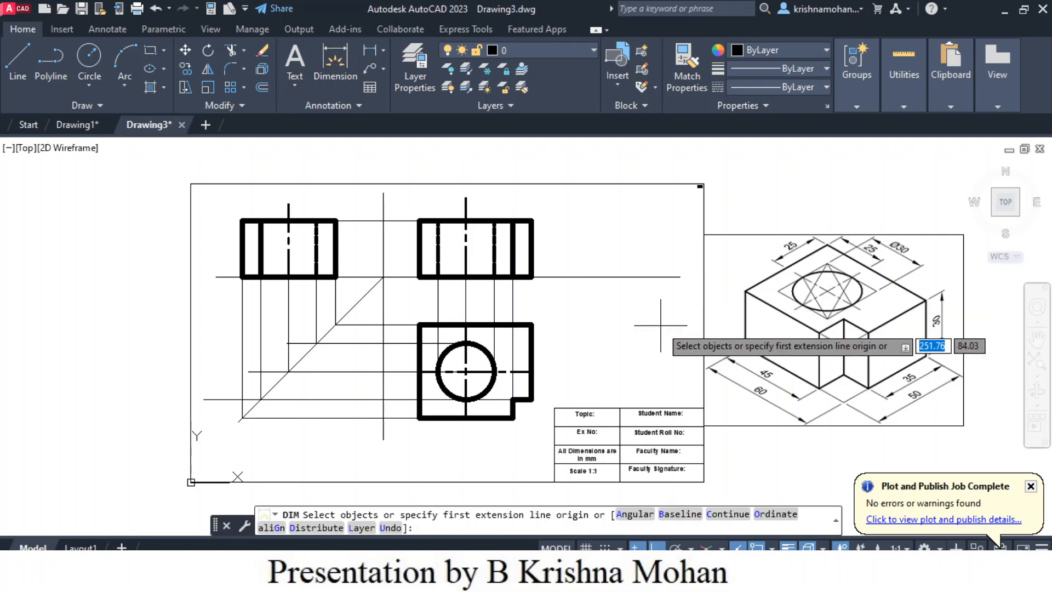
key(Return)
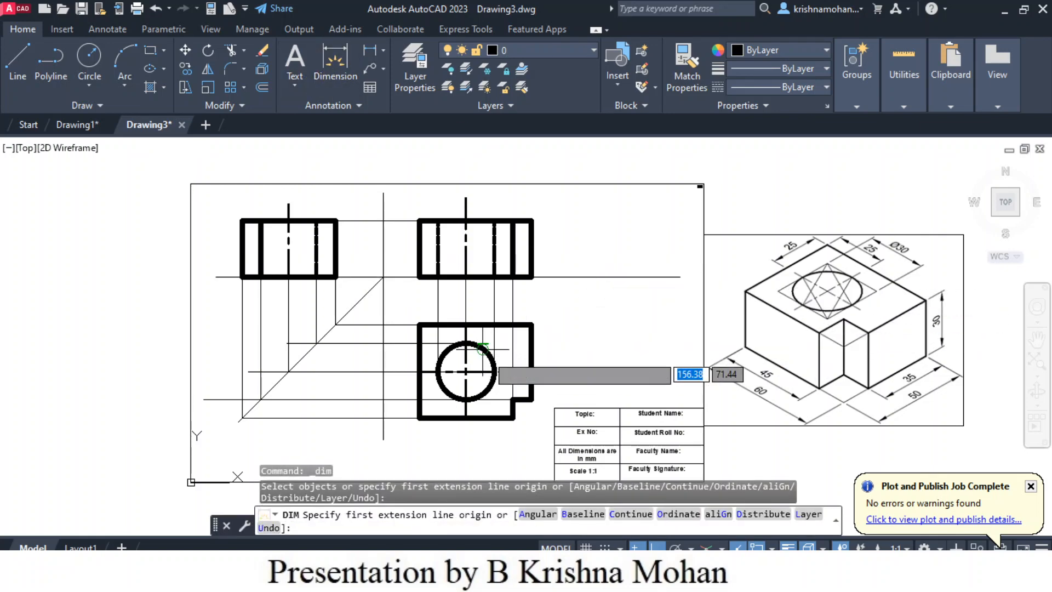
scroll(488, 350, up, 4)
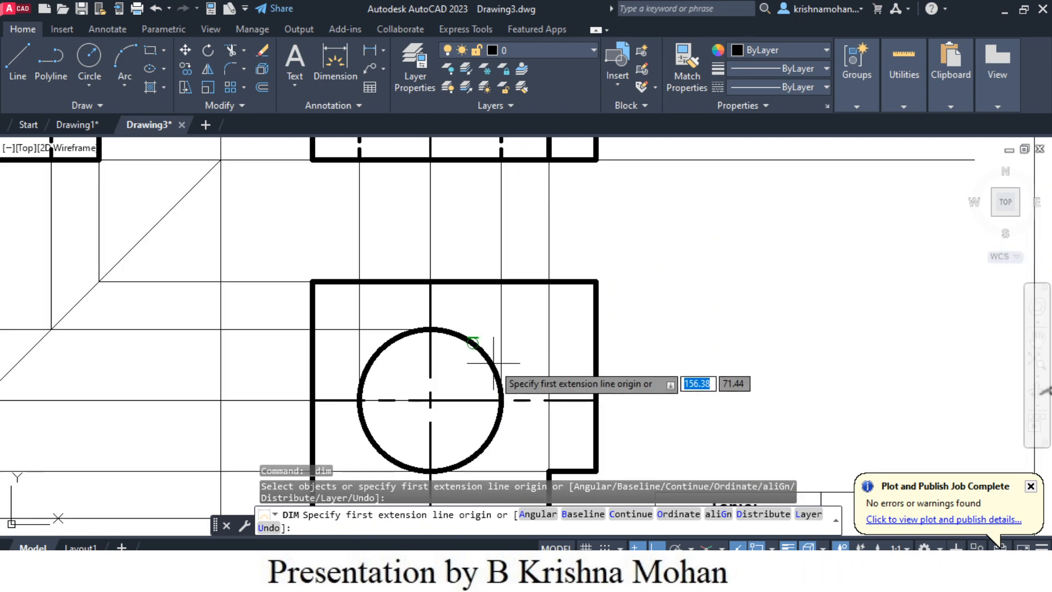
click(335, 64)
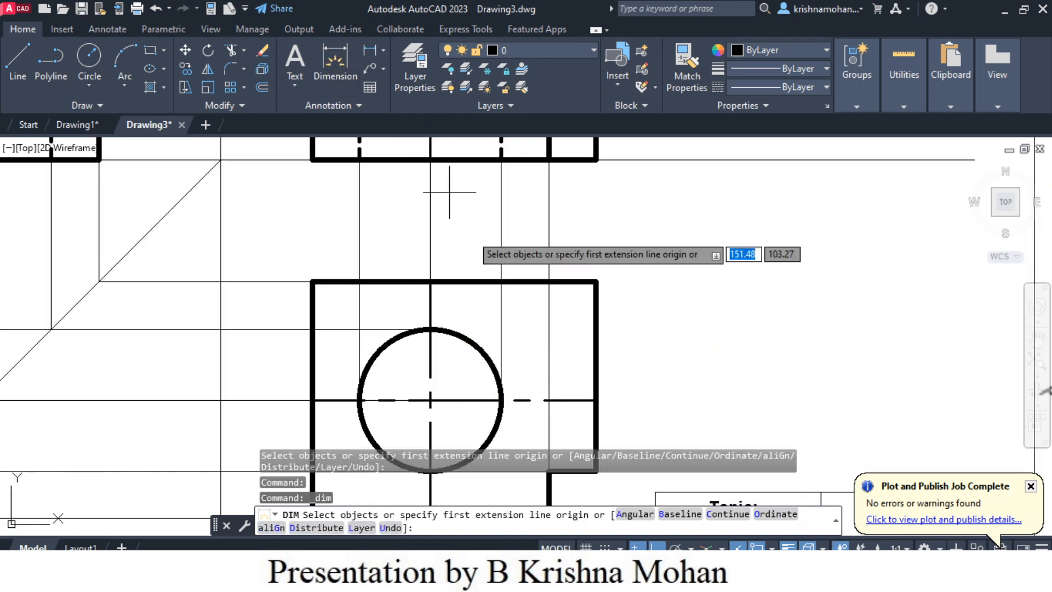
click(473, 343)
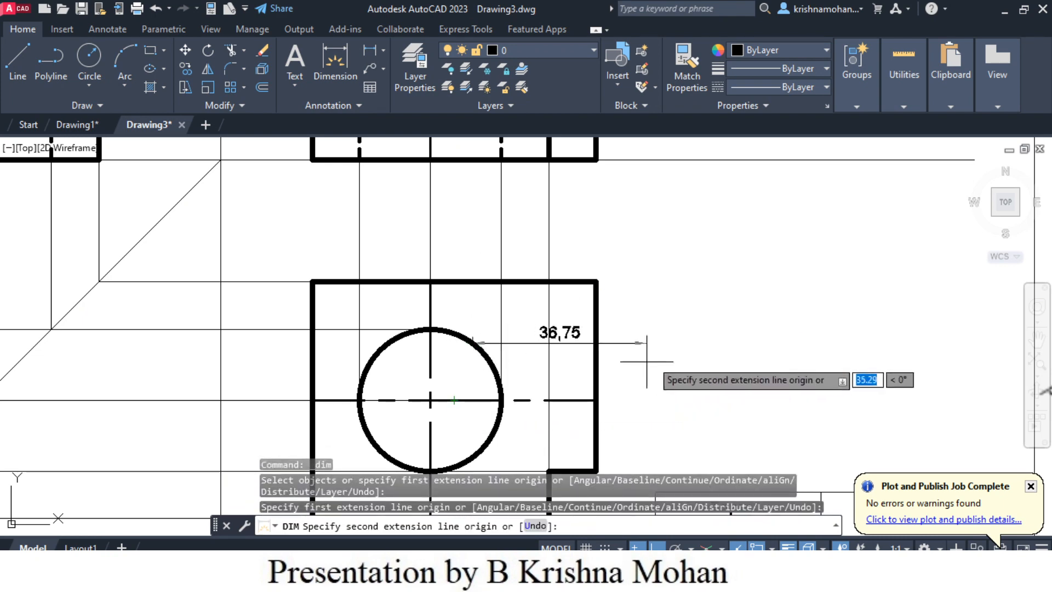
key(Escape)
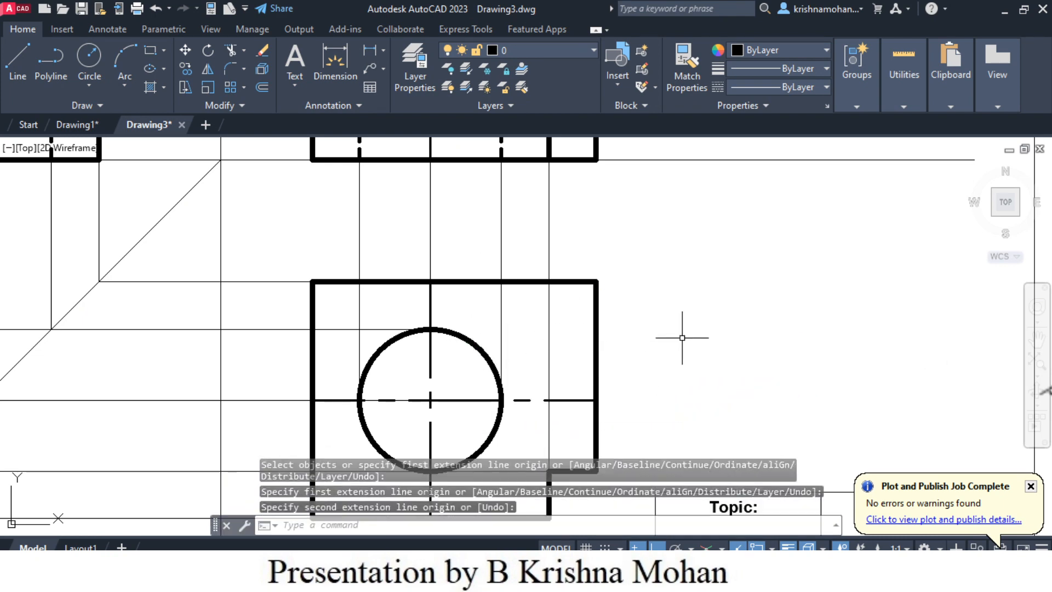
- Turn off lineweight display and dimension the hole's diameter in the top view, placing the text outside the block's right edge
click(788, 547)
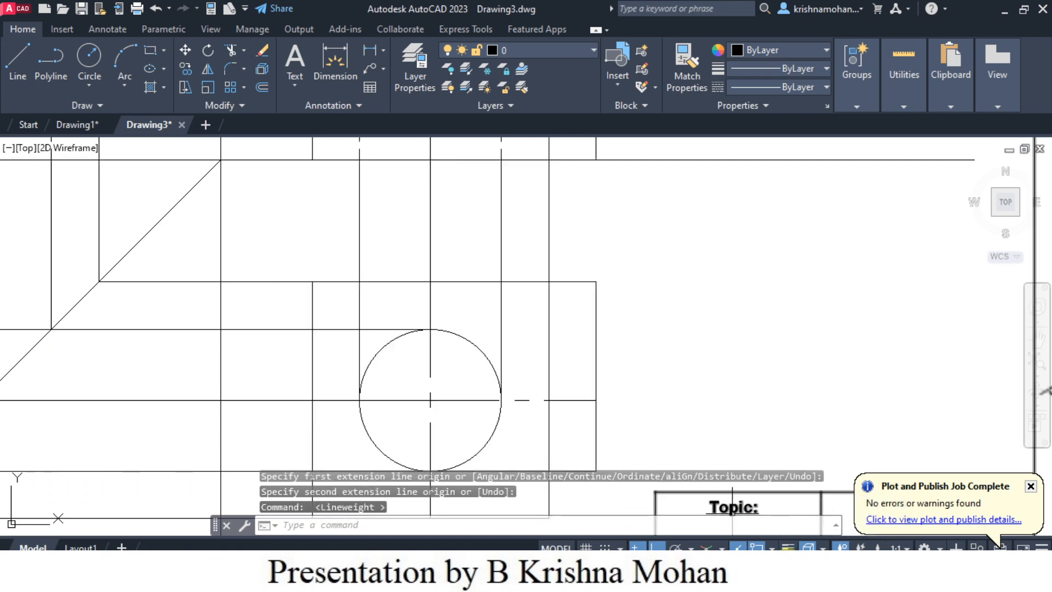
scroll(634, 377, down, 2)
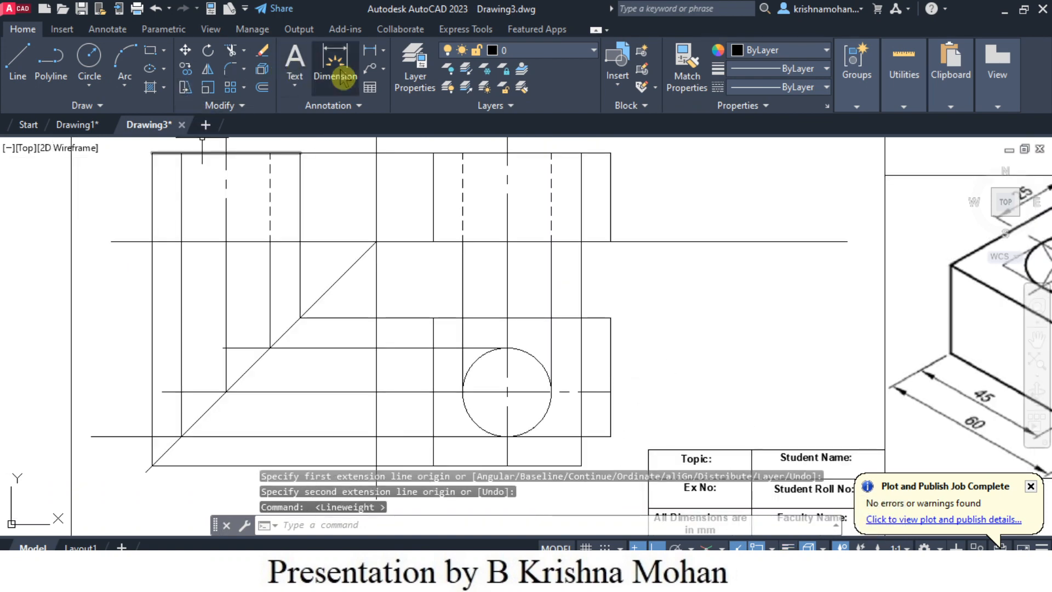
scroll(393, 181, down, 2)
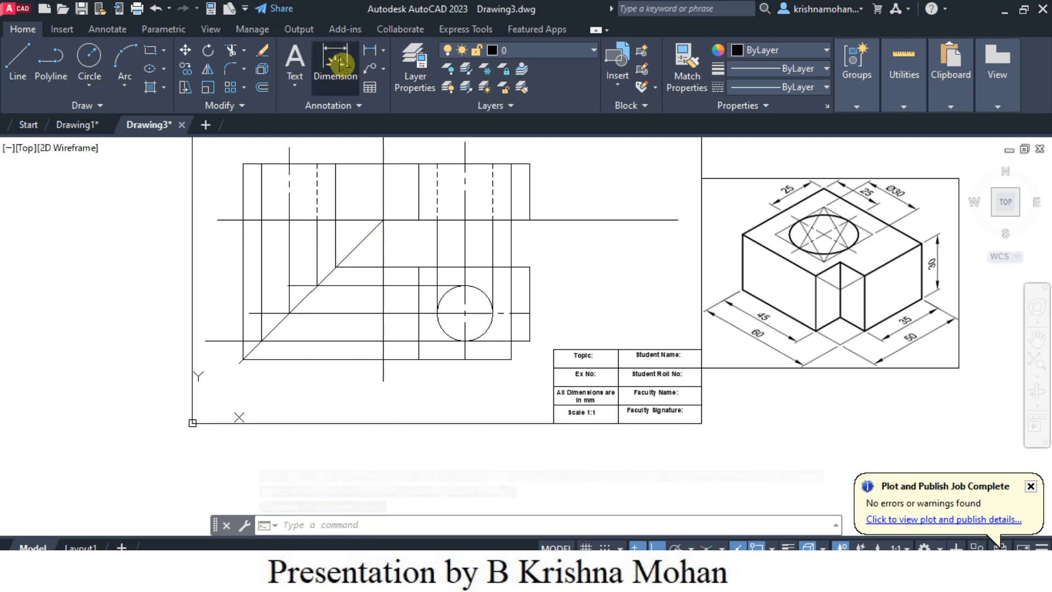
click(335, 62)
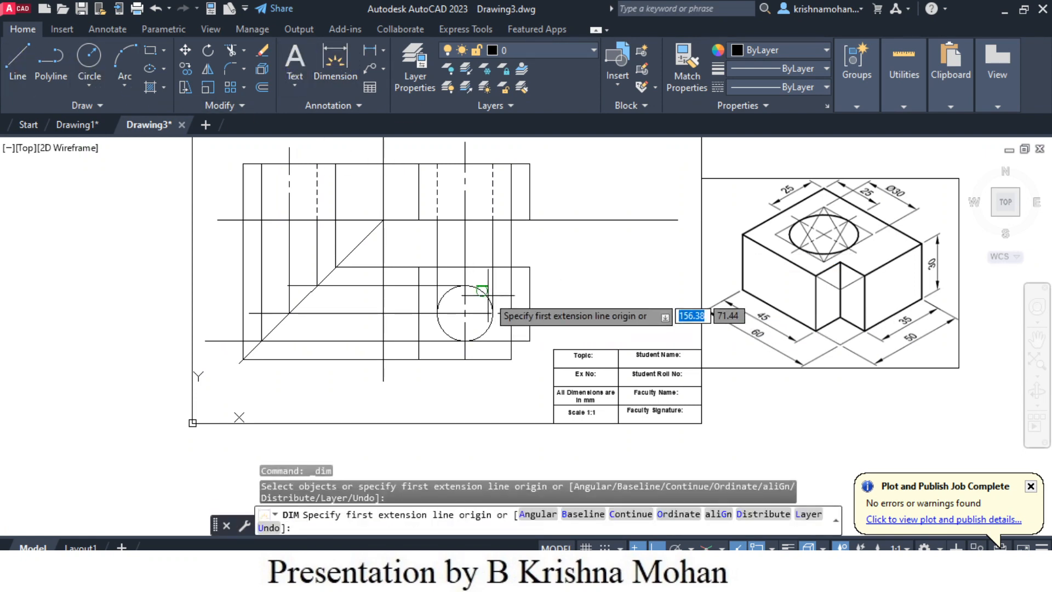
scroll(488, 296, up, 4)
click(474, 438)
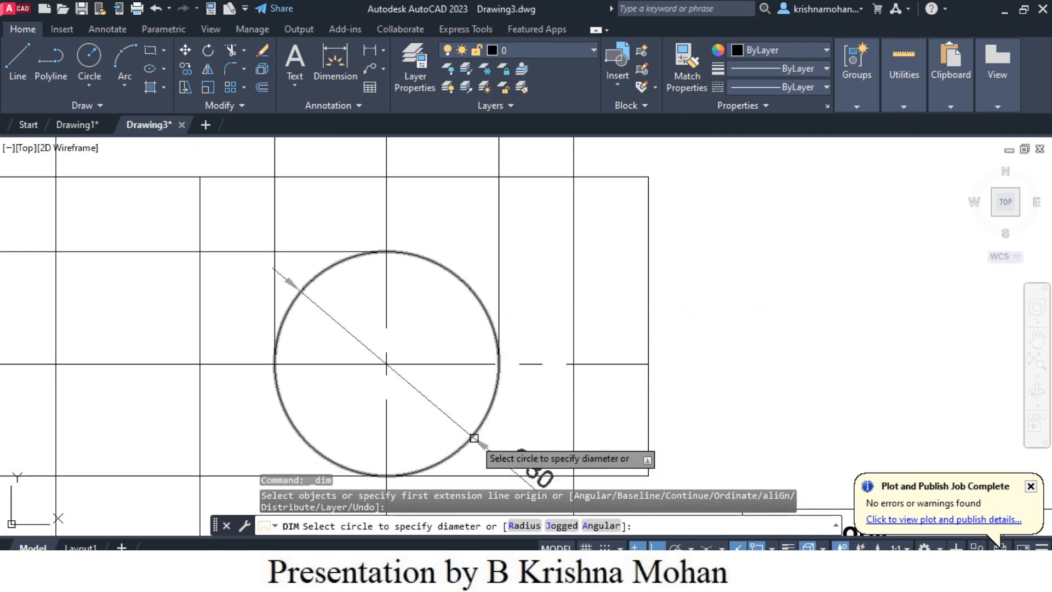
click(473, 438)
click(742, 424)
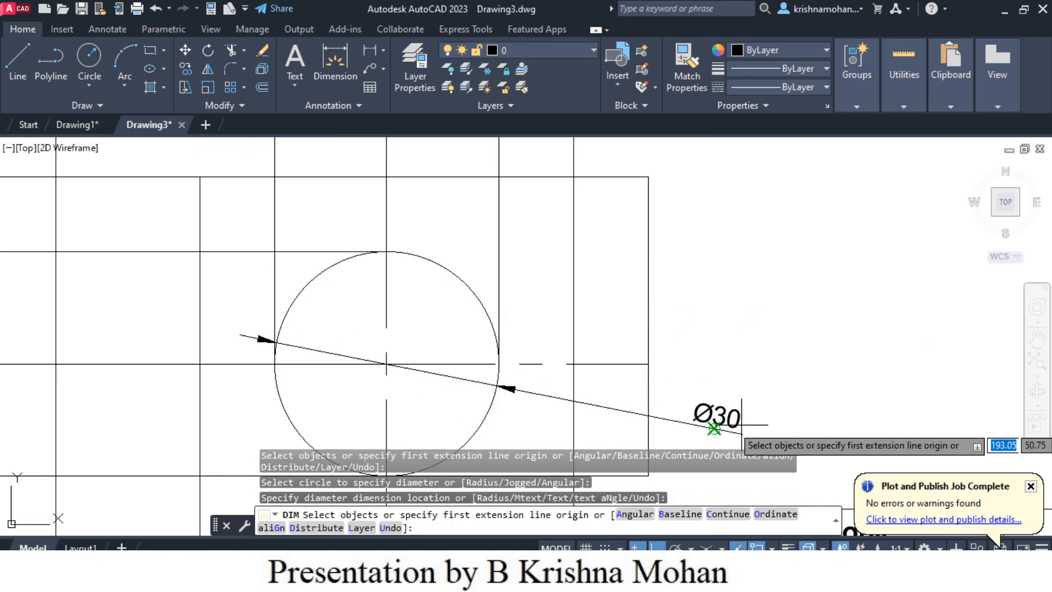
- Turn lineweight display back on and dimension the top view's right vertical edge, placing the dimension beside the view
scroll(741, 424, down, 4)
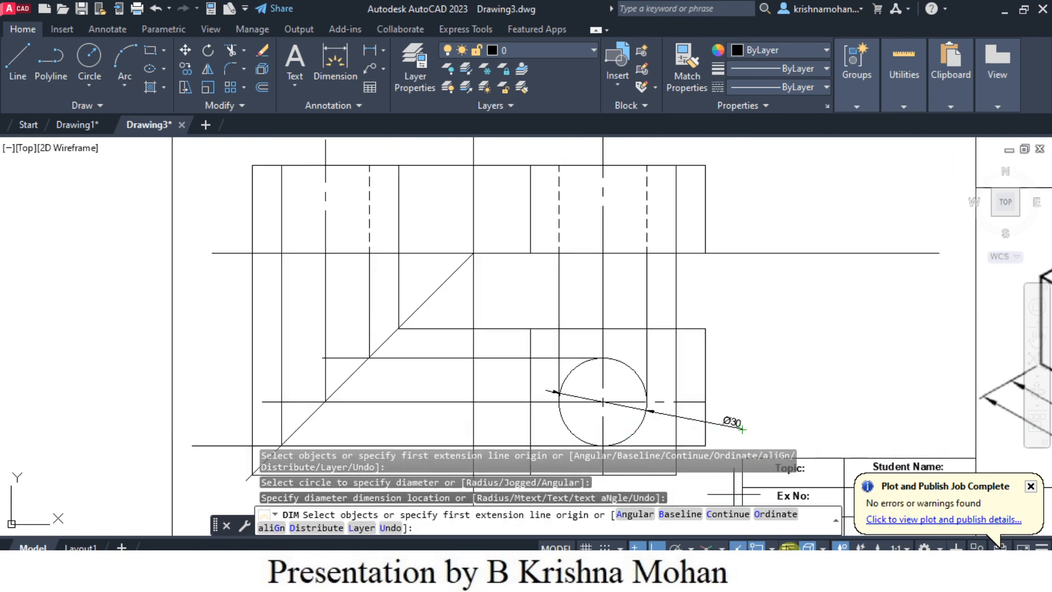
click(788, 546)
scroll(749, 350, down, 3)
scroll(753, 362, up, 4)
scroll(750, 377, down, 1)
scroll(749, 377, down, 3)
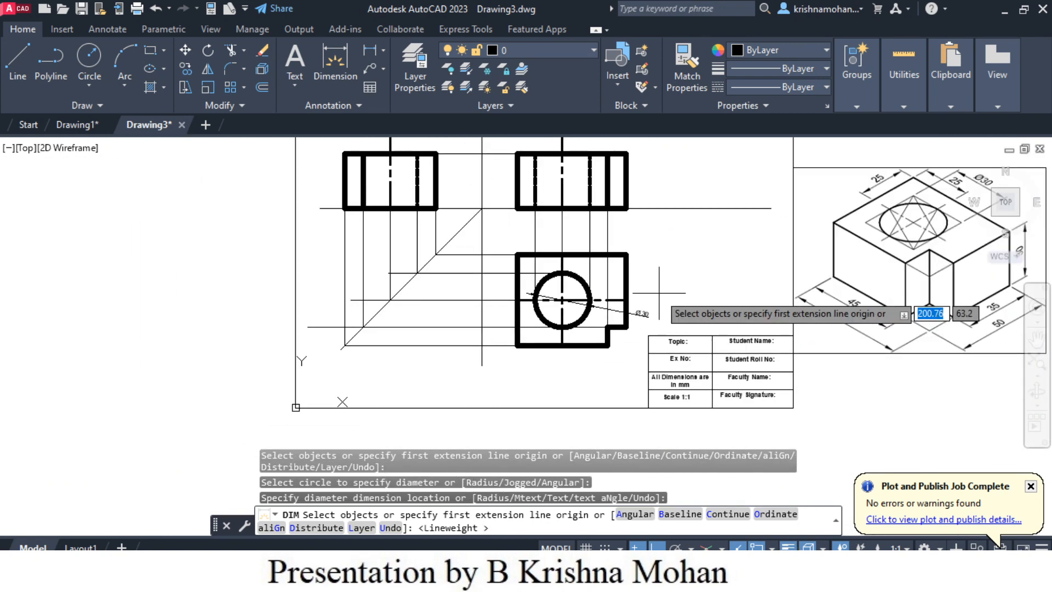
scroll(634, 288, up, 4)
key(Return)
click(621, 301)
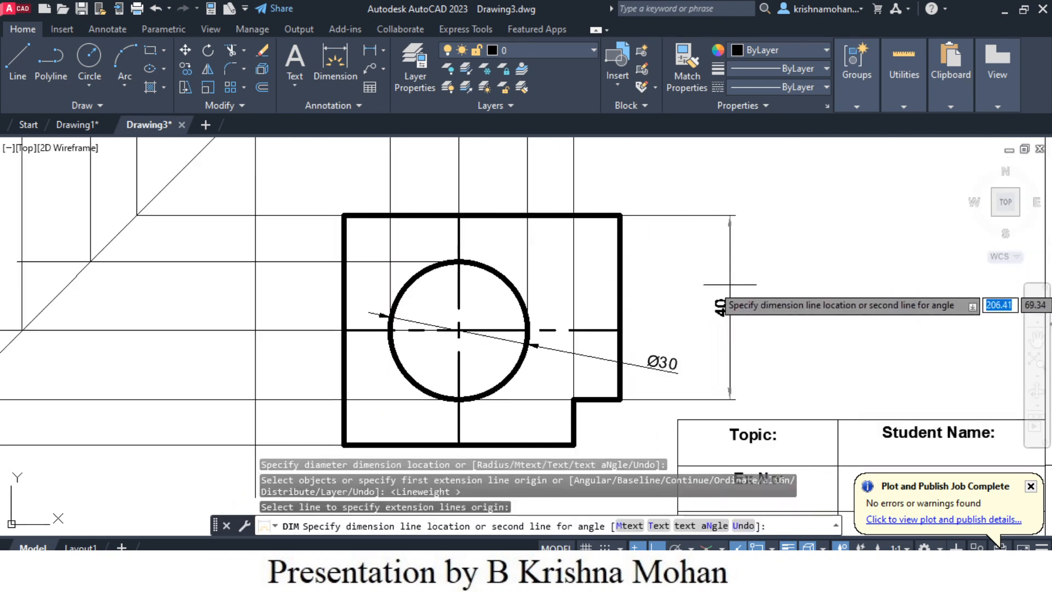
click(725, 285)
key(Return)
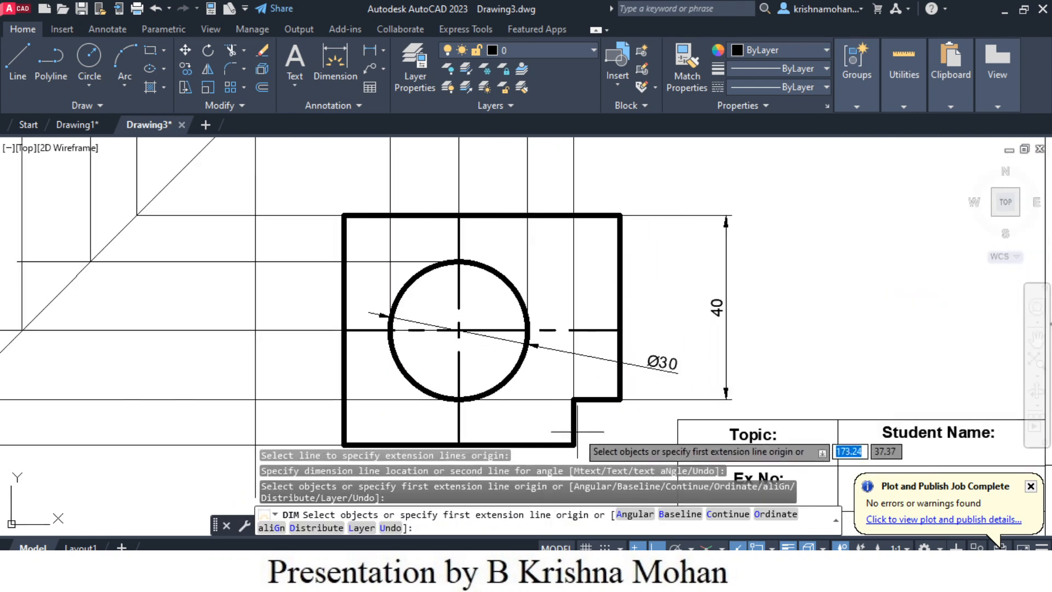
- Dimension the notch's horizontal edge in the top view, placing the dimension well below the block's bottom edge
scroll(583, 433, down, 2)
mouse_move(630, 446)
middle_down()
mouse_move(606, 423)
mouse_move(604, 366)
middle_up()
scroll(604, 366, up, 2)
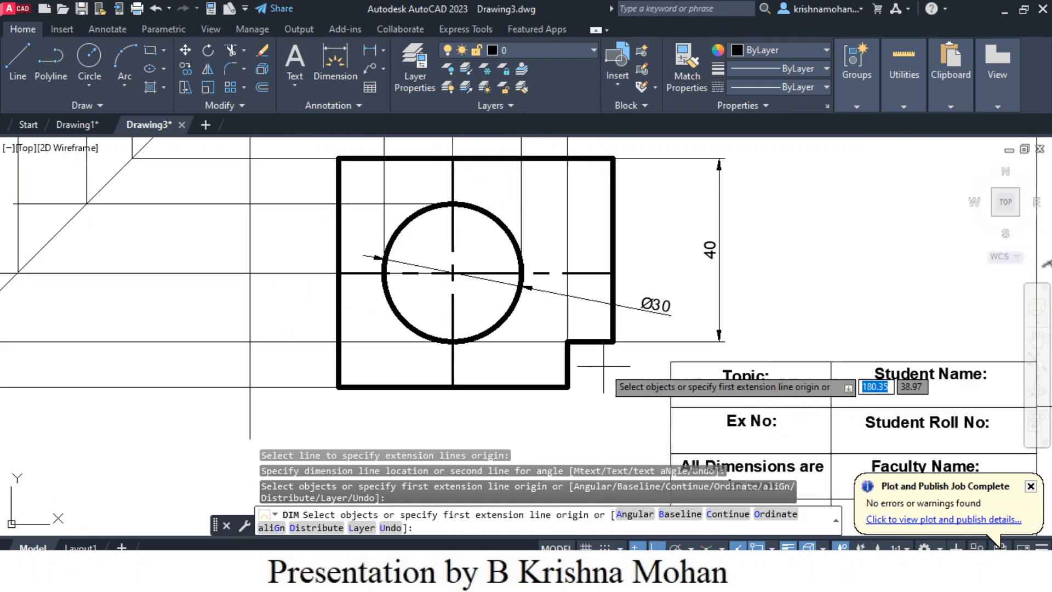
scroll(604, 344, up, 3)
key(Return)
click(607, 336)
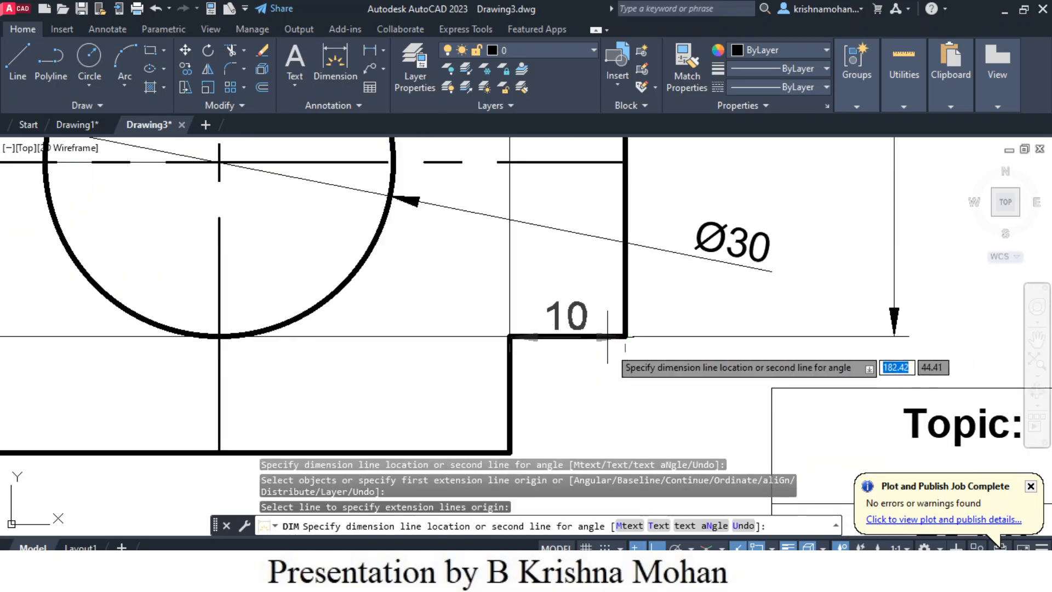
middle_drag(607, 406, 606, 336)
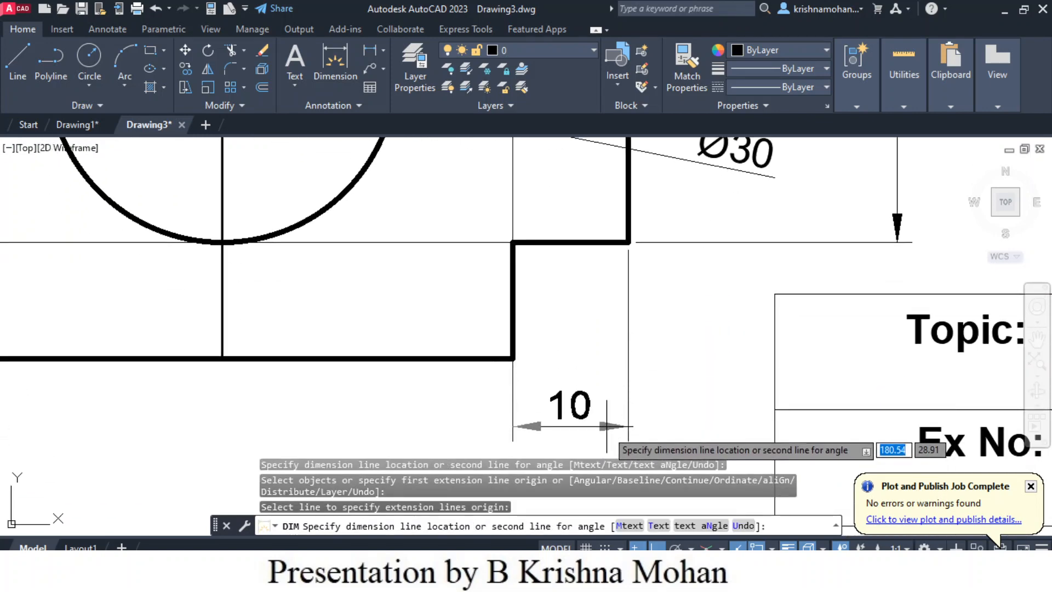
scroll(602, 441, down, 2)
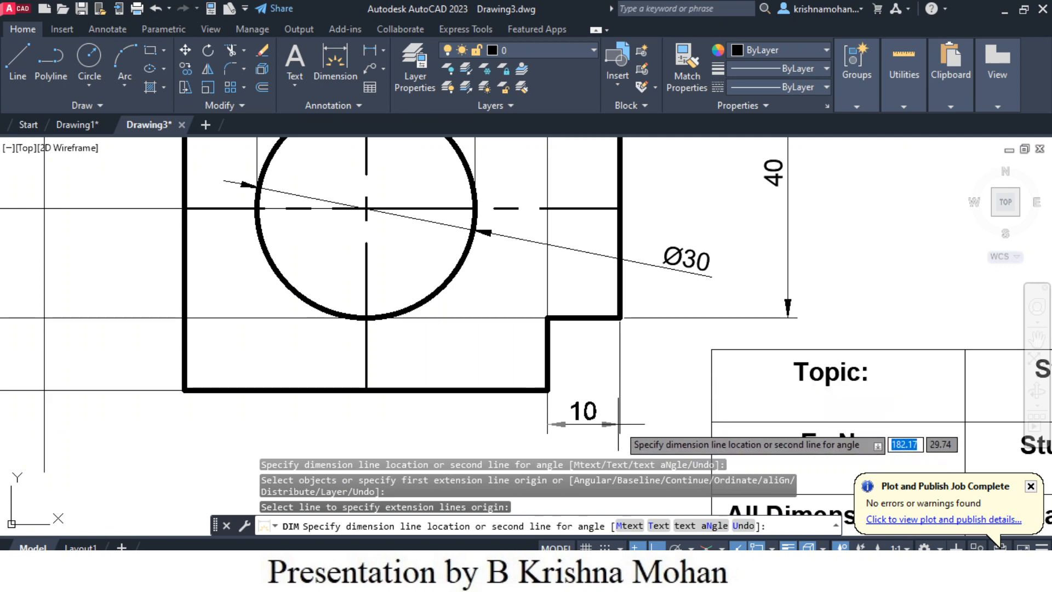
middle_drag(618, 424, 639, 305)
click(639, 376)
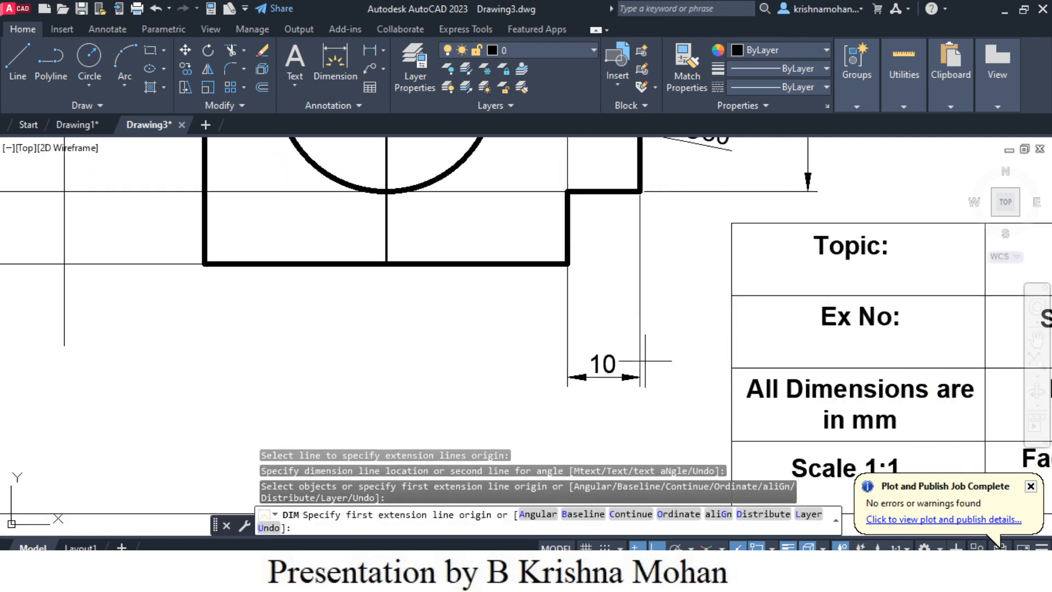
- Dimension the top view's bottom edge, aligning its dimension line with the notch width dimension
click(567, 264)
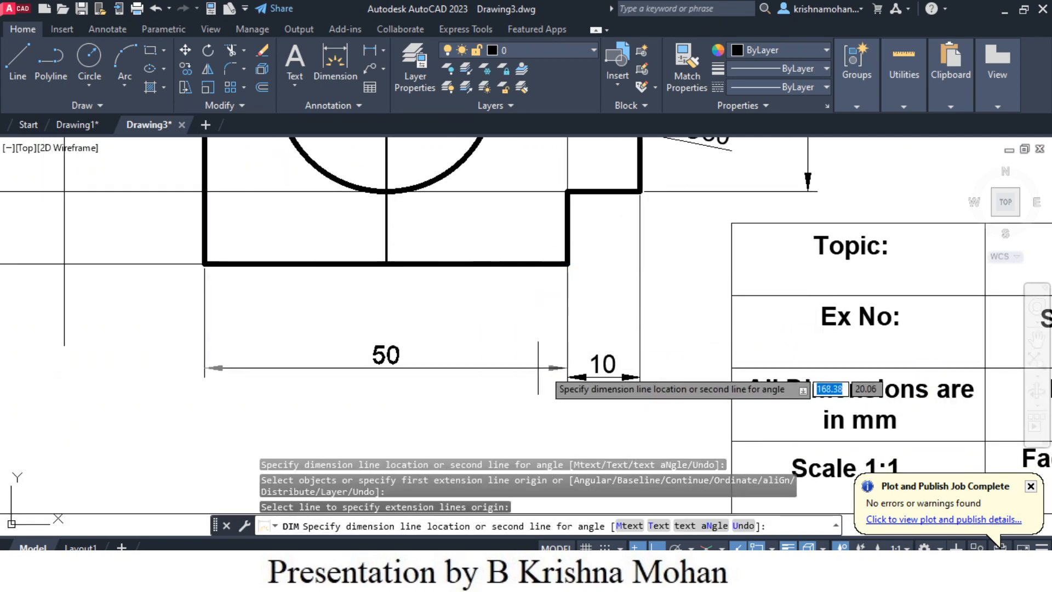
click(567, 377)
scroll(567, 377, down, 2)
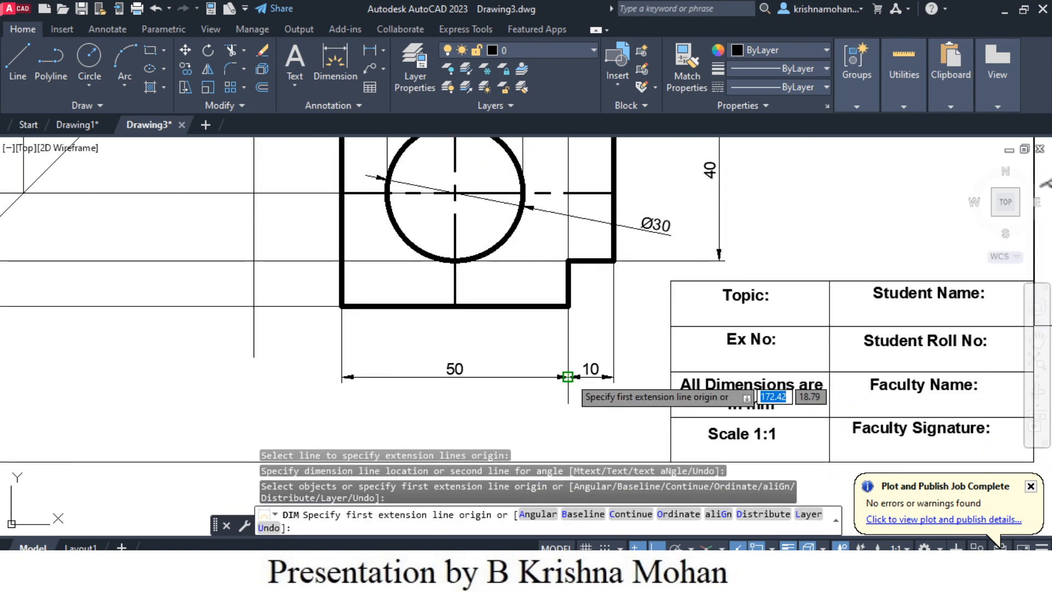
scroll(567, 377, down, 2)
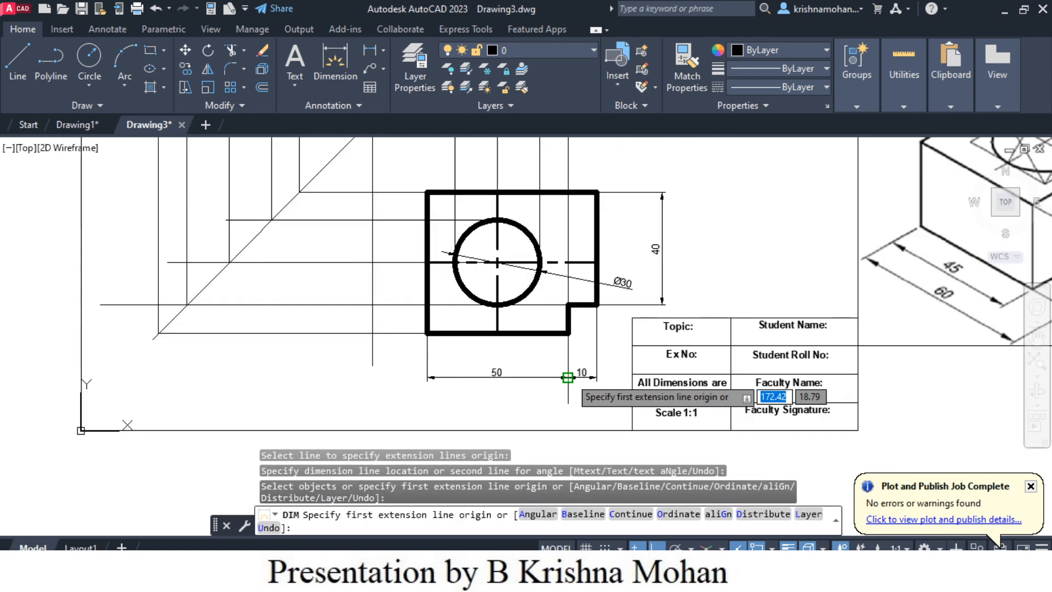
scroll(568, 377, down, 2)
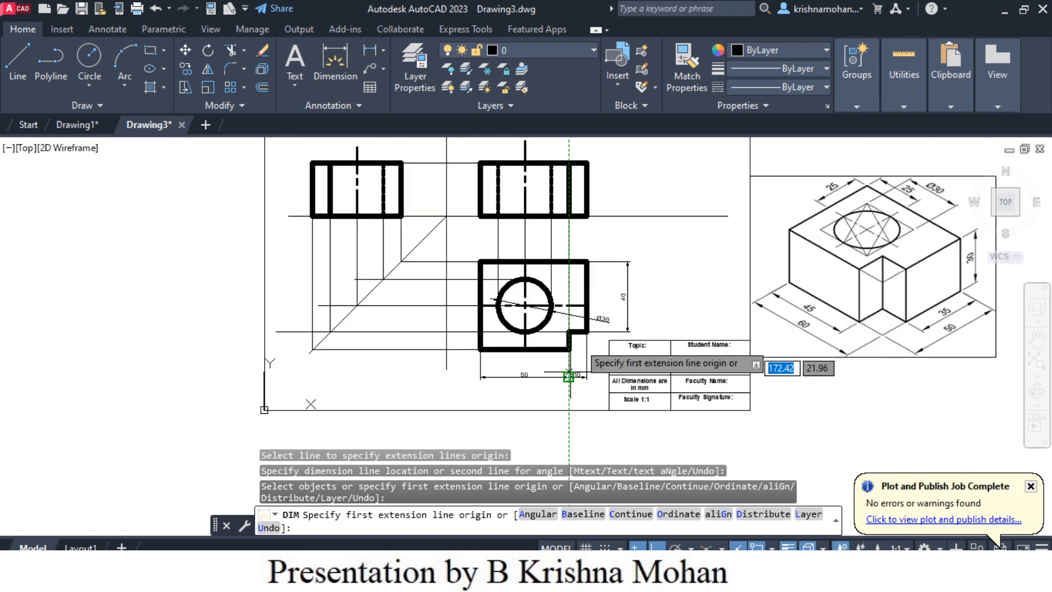
- Dimension the front view's height along its right edge, placing the dimension above the top view's vertical dimension
scroll(616, 178, up, 4)
click(528, 228)
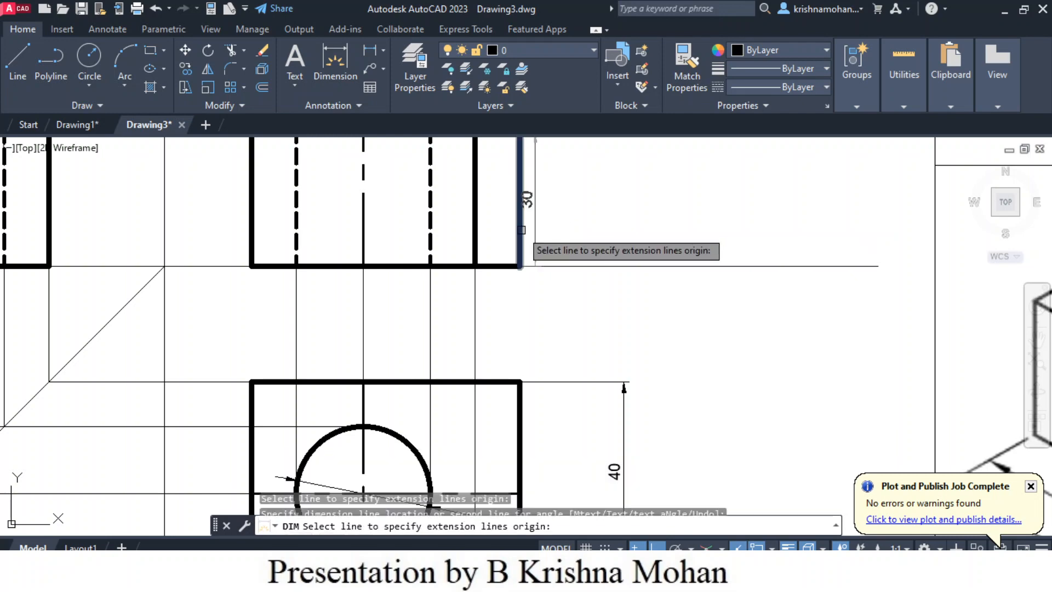
click(624, 230)
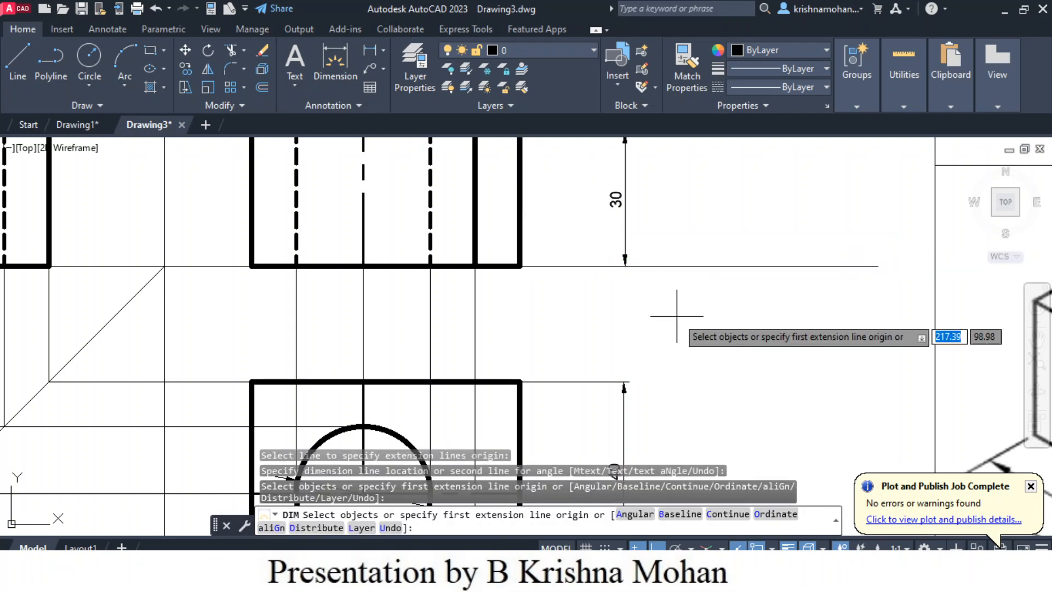
scroll(676, 300, down, 4)
middle_drag(696, 343, 656, 317)
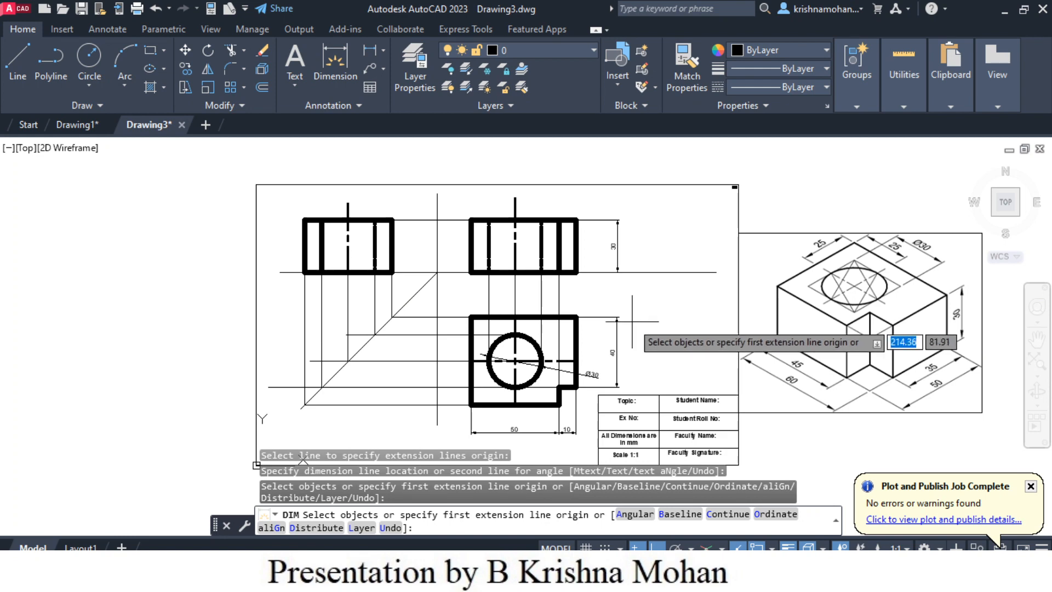
- Dimension the horizontal distance from the front view's centerline to its left edge, placing the dimension above the view
scroll(638, 318, up, 2)
scroll(579, 304, down, 3)
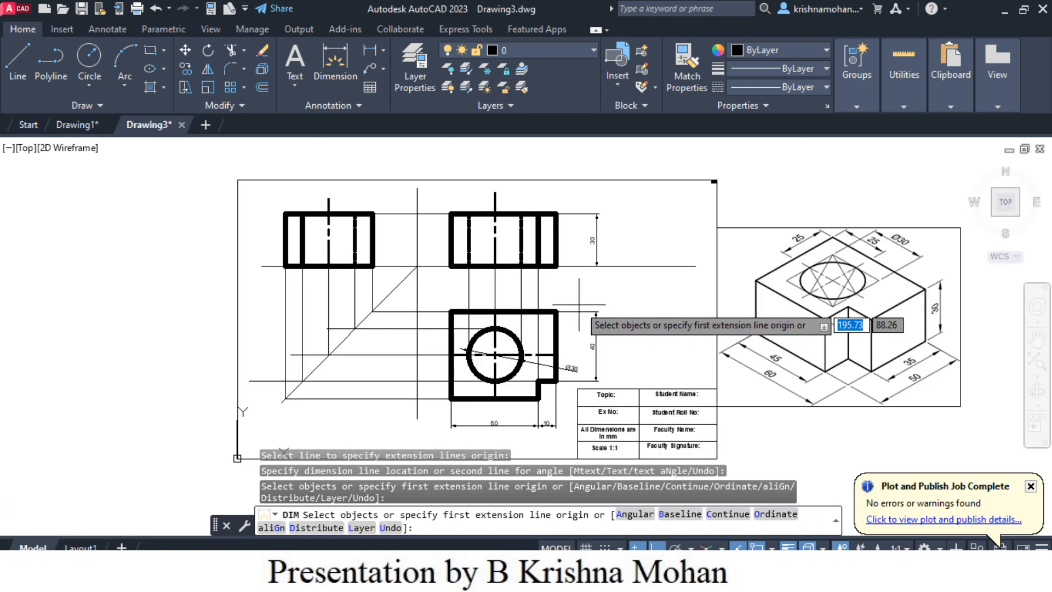
scroll(509, 197, up, 5)
click(475, 236)
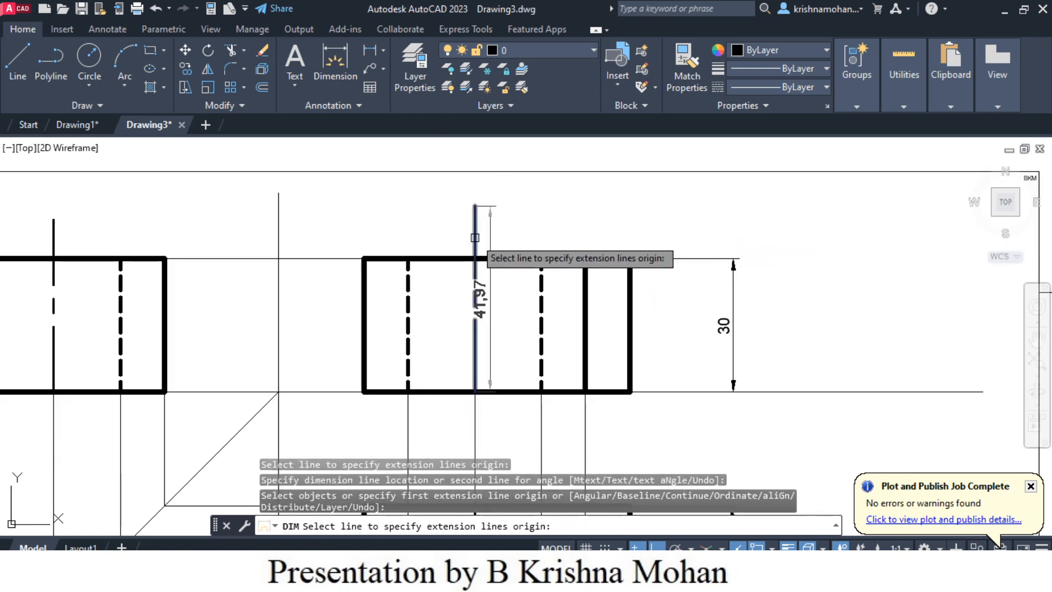
click(364, 307)
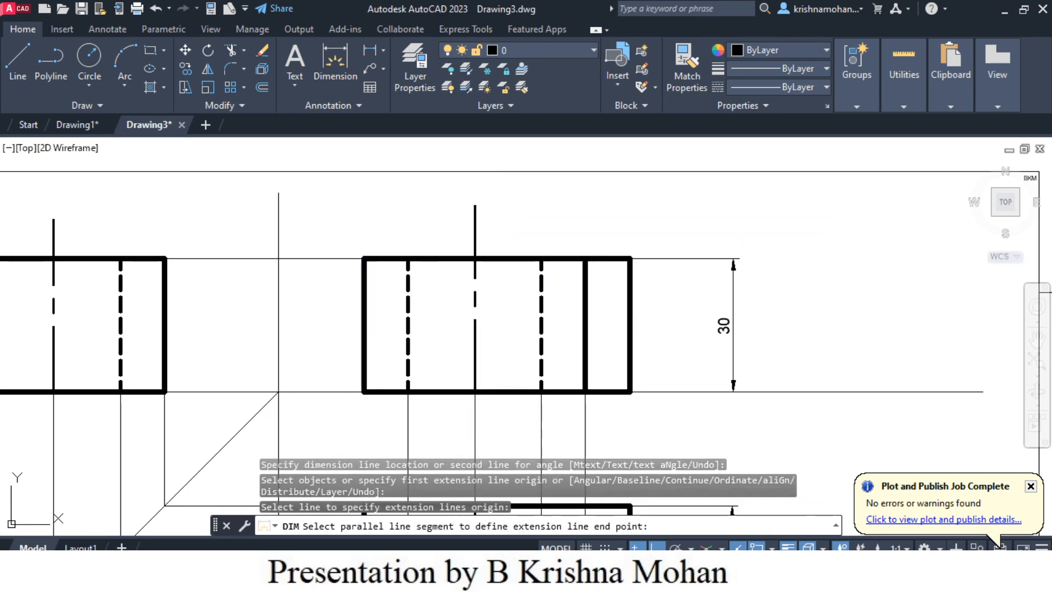
click(396, 189)
scroll(578, 383, down, 3)
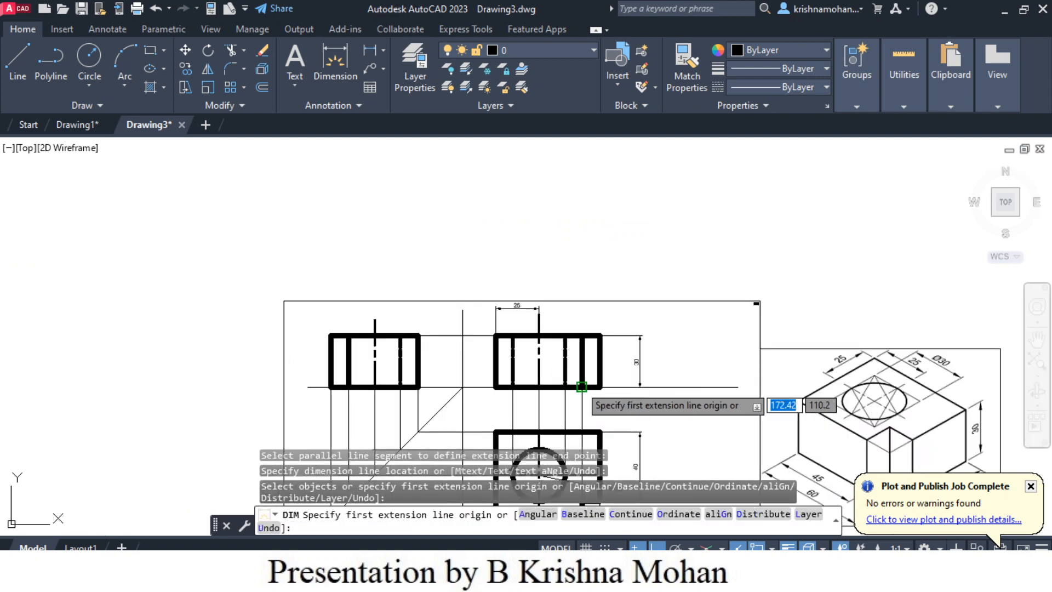
- Dimension the horizontal distance from the hole's vertical centerline to the top view's left edge, between the view and the bottom-edge dimension
scroll(531, 438, up, 3)
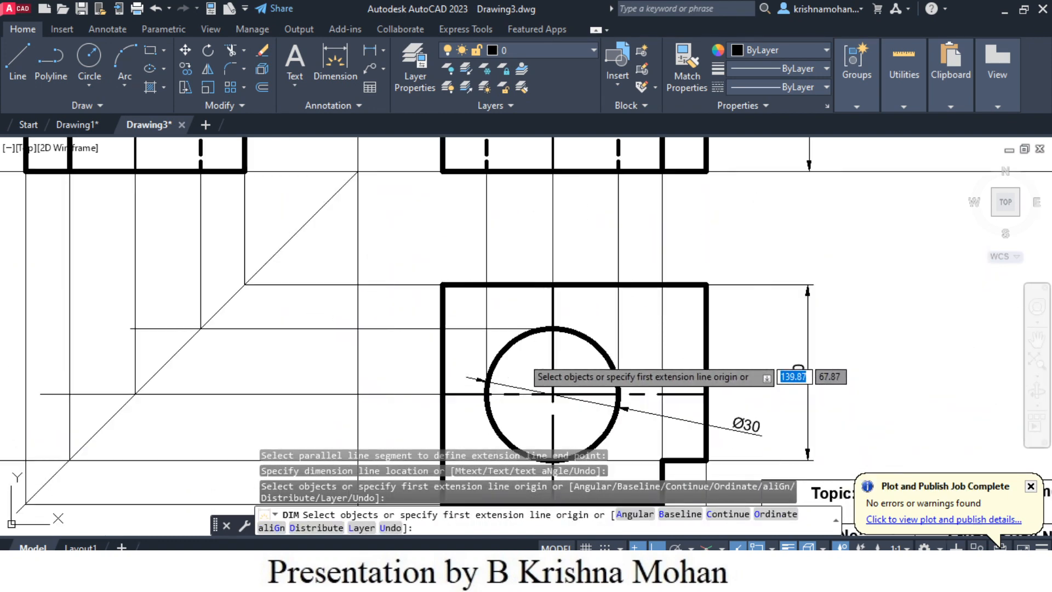
middle_drag(574, 419, 581, 267)
key(Return)
click(557, 324)
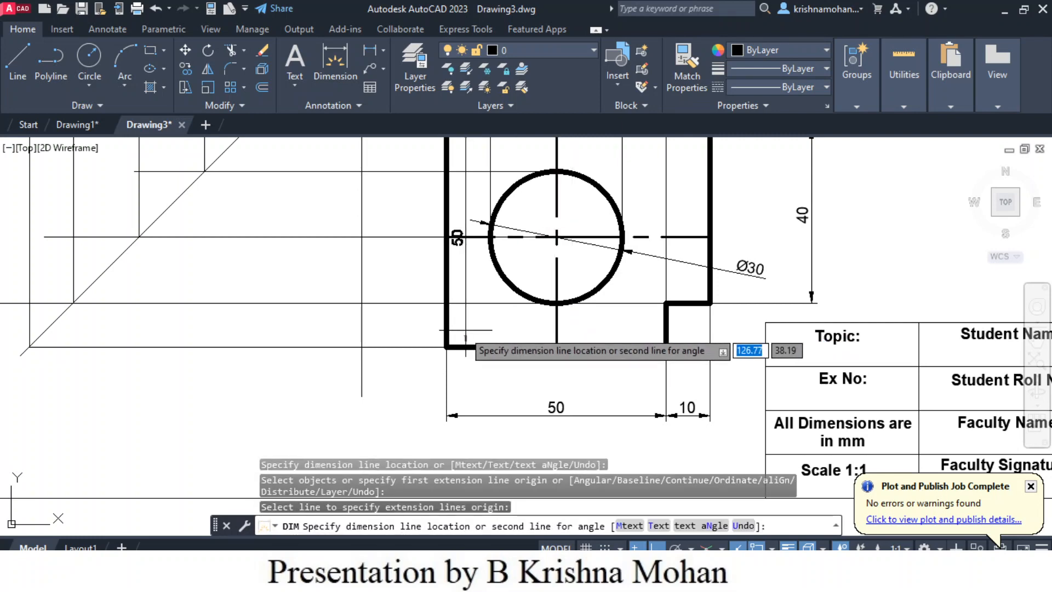
click(471, 347)
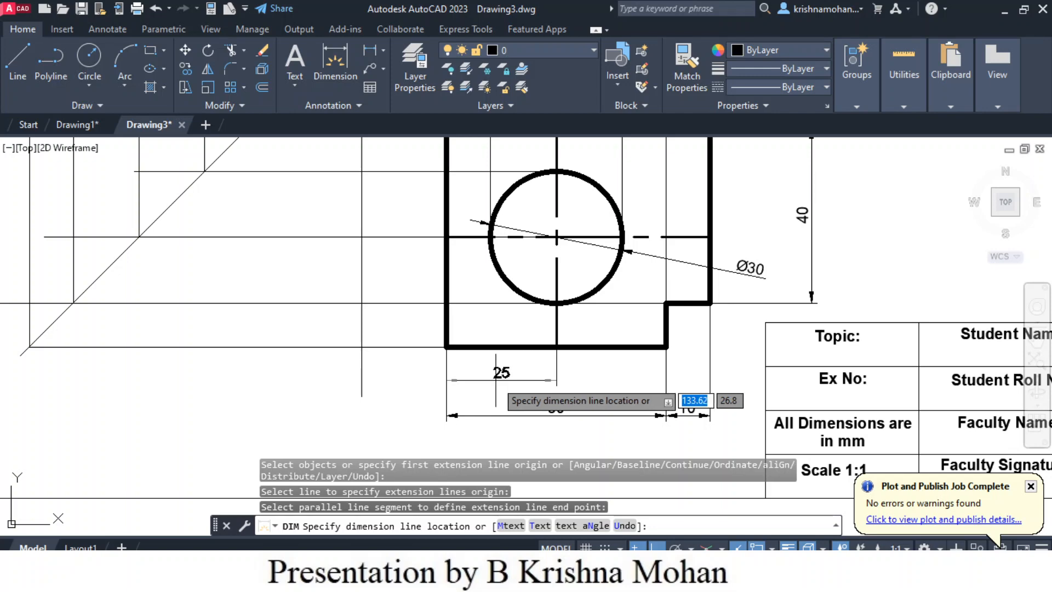
click(497, 382)
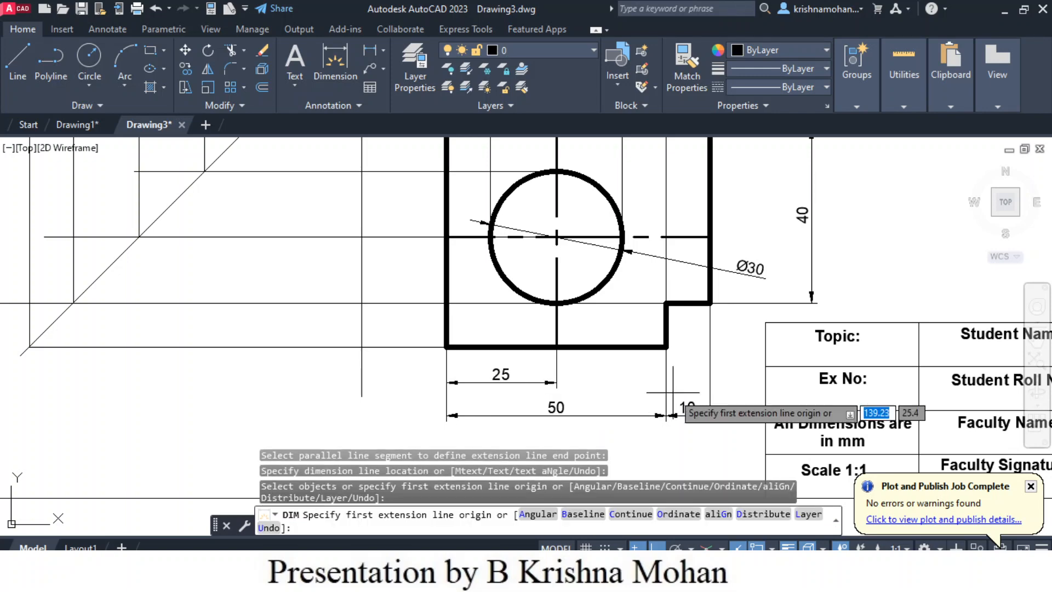
- Dimension the vertical distance from the hole's horizontal centerline to the top view's bottom edge, placing it right of the block
scroll(687, 390, down, 2)
scroll(695, 329, up, 3)
key(Return)
click(707, 182)
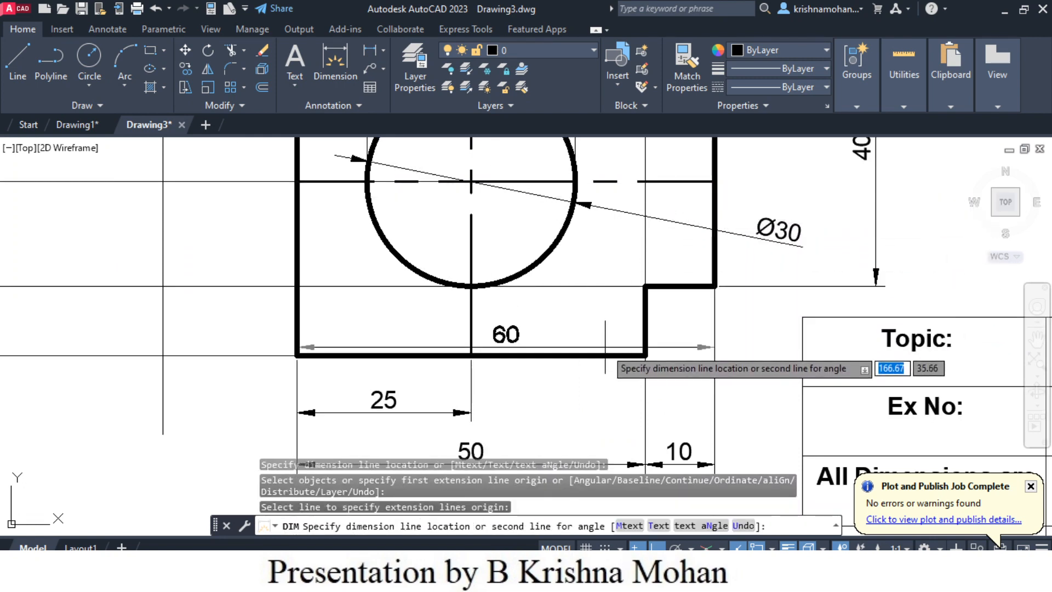
click(605, 354)
click(624, 354)
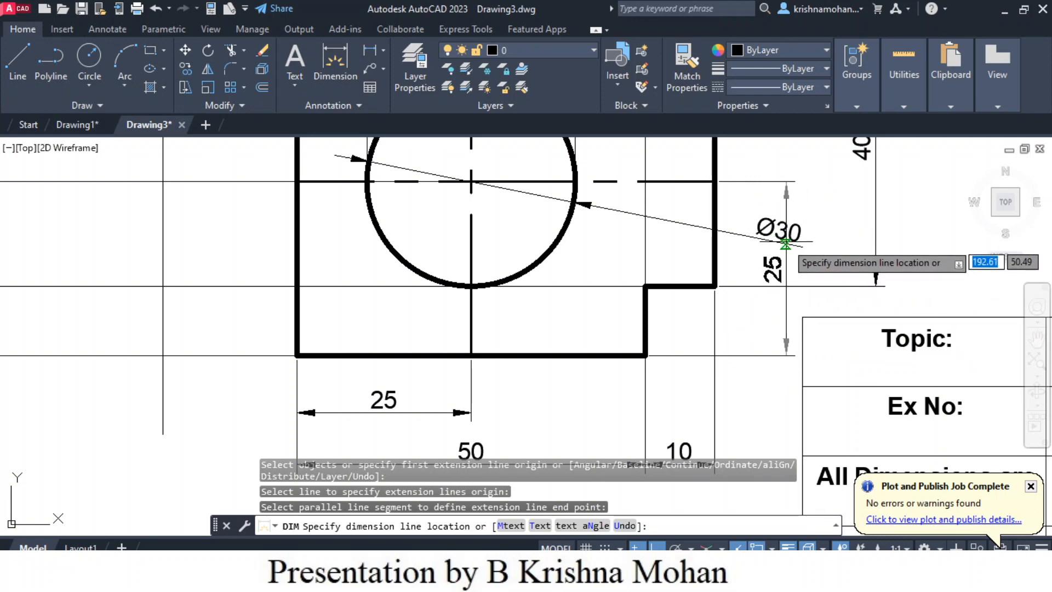
click(785, 244)
click(791, 229)
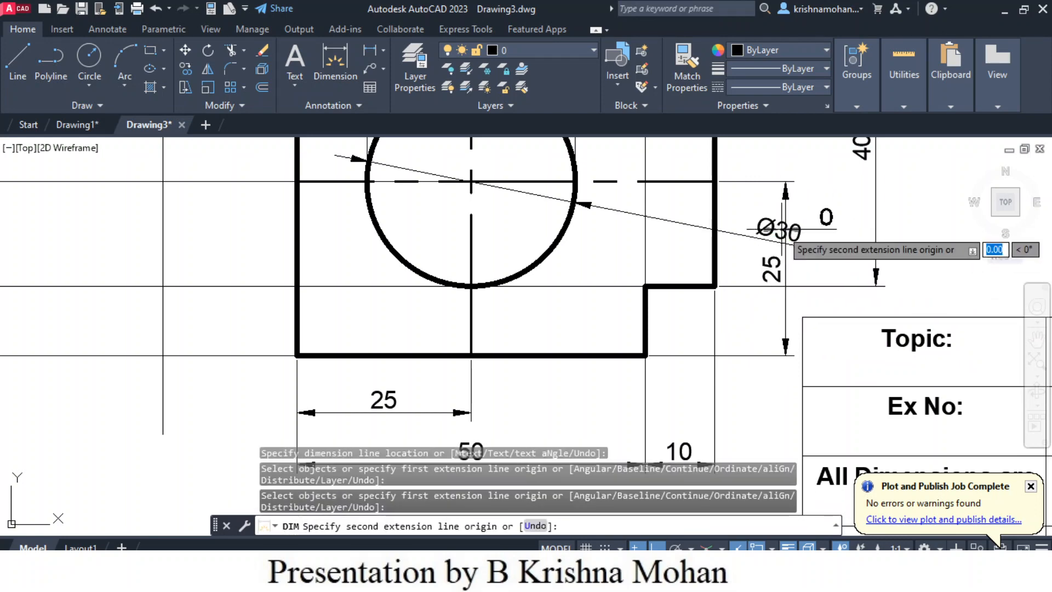
key(Escape)
- Move the hole's Ø30 dimension text up, clear of the top view's vertical 25 dimension
click(777, 230)
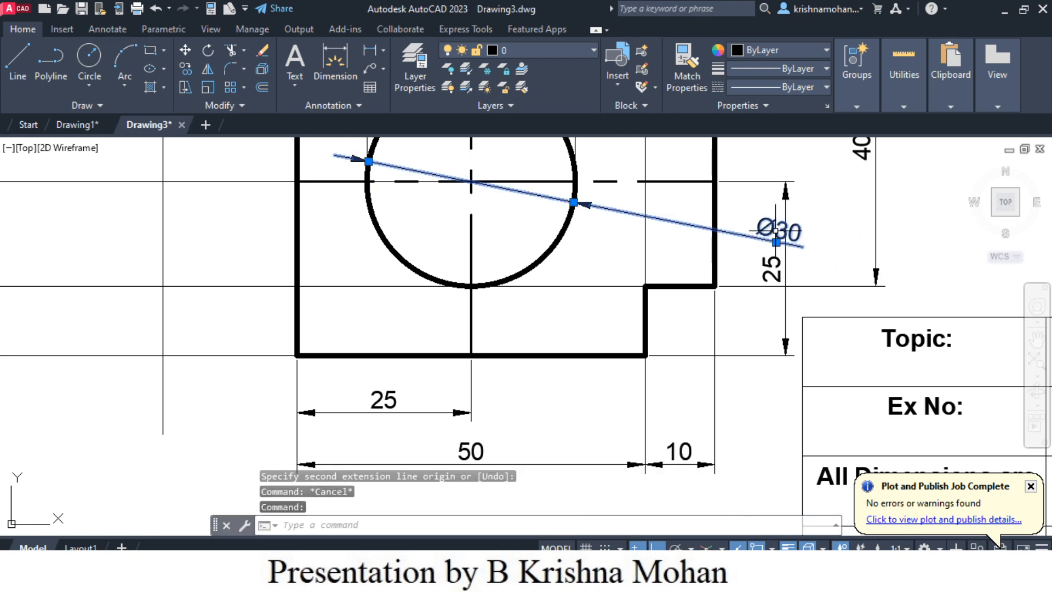
click(776, 245)
mouse_move(776, 245)
mouse_down()
mouse_move(665, 241)
mouse_move(772, 249)
mouse_up()
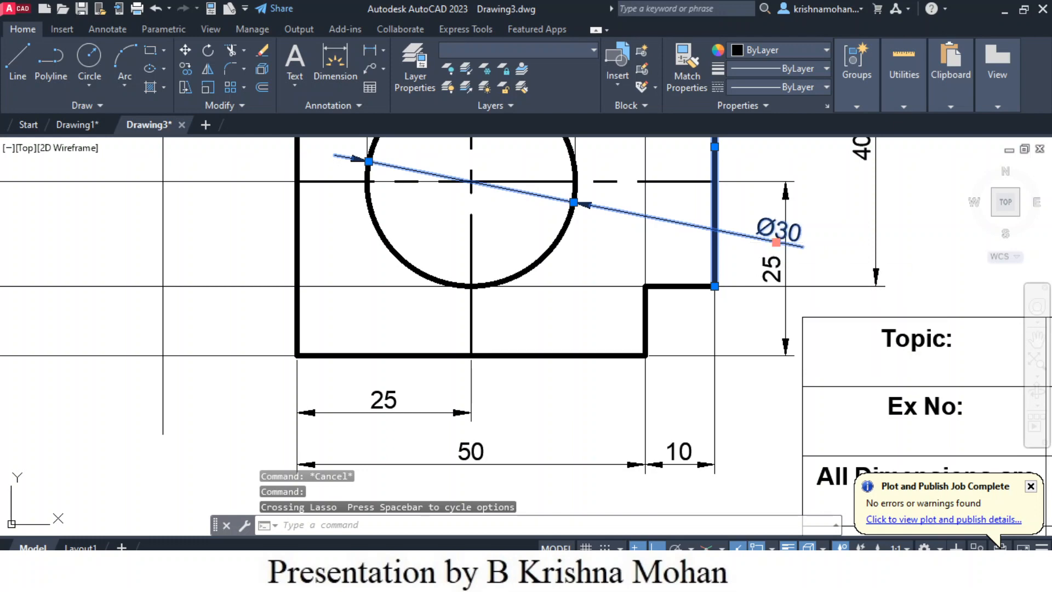
click(775, 242)
click(775, 160)
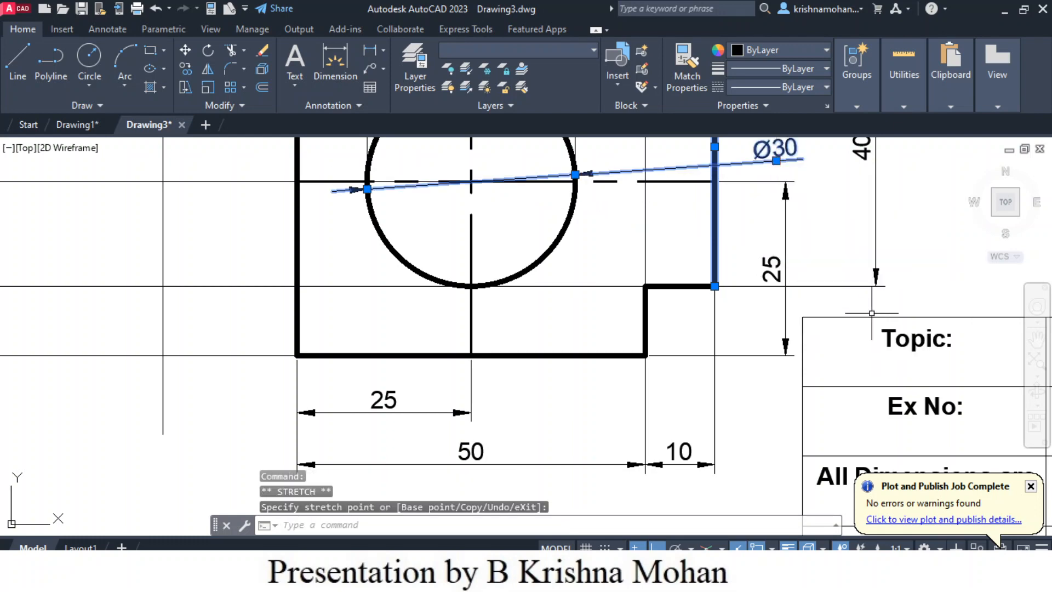
- Switch to Layout1 and turn off the grid in its viewport
scroll(751, 455, down, 6)
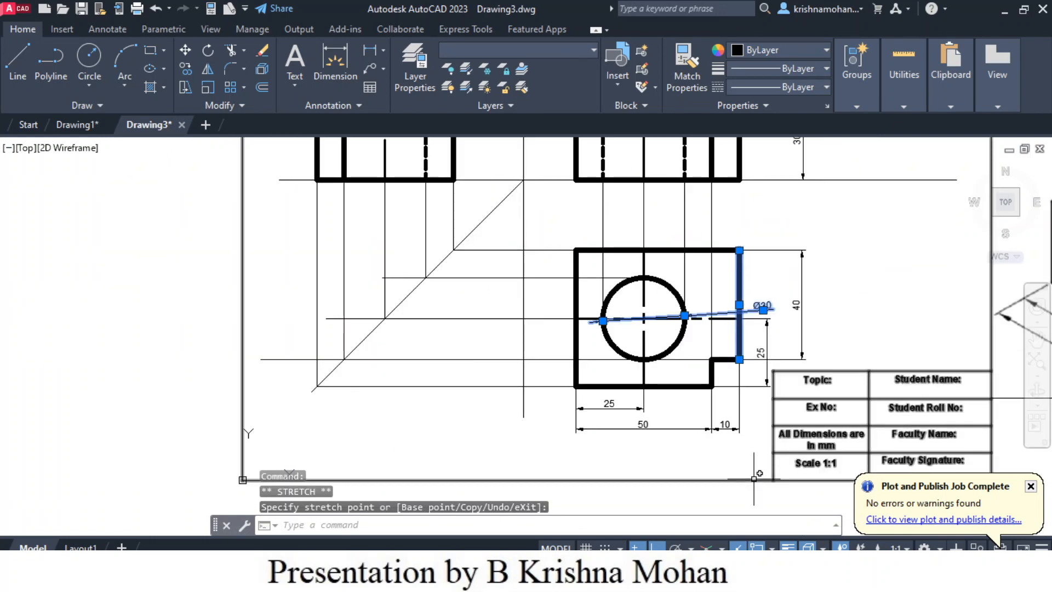
scroll(749, 478, up, 2)
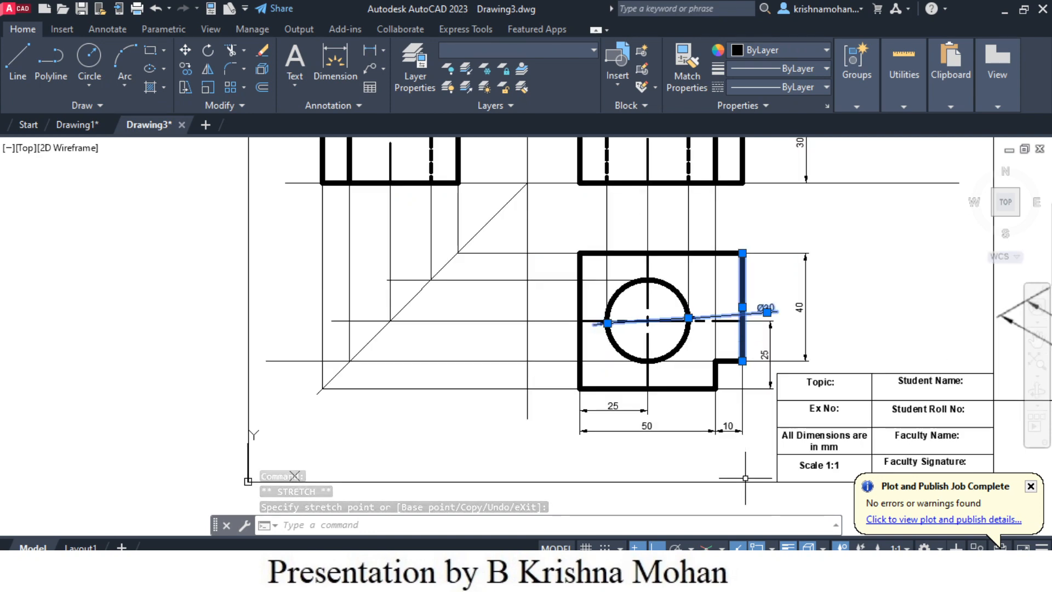
scroll(742, 477, down, 2)
middle_drag(742, 477, 584, 463)
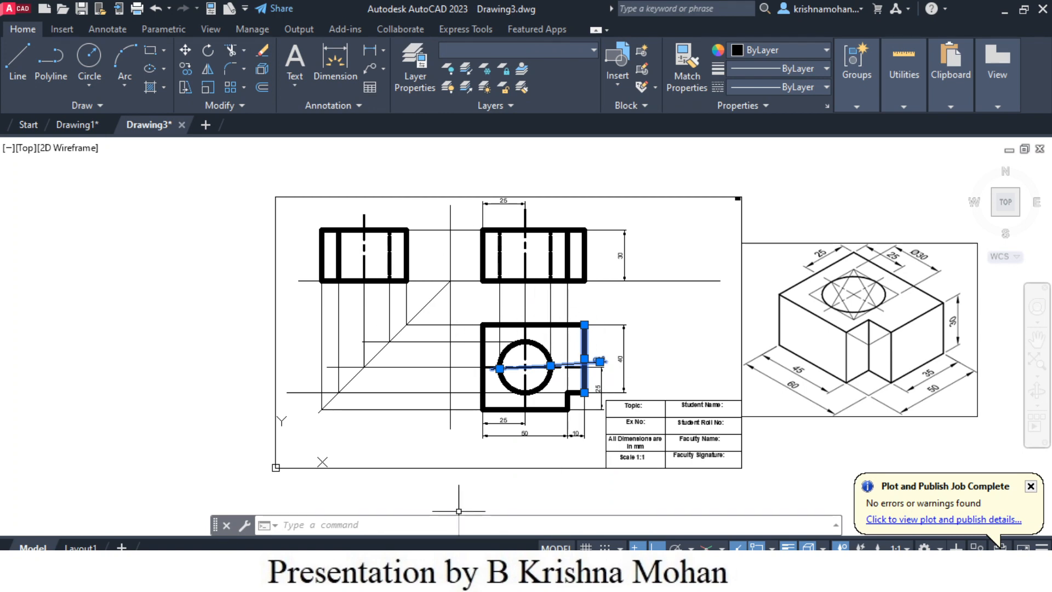
click(81, 547)
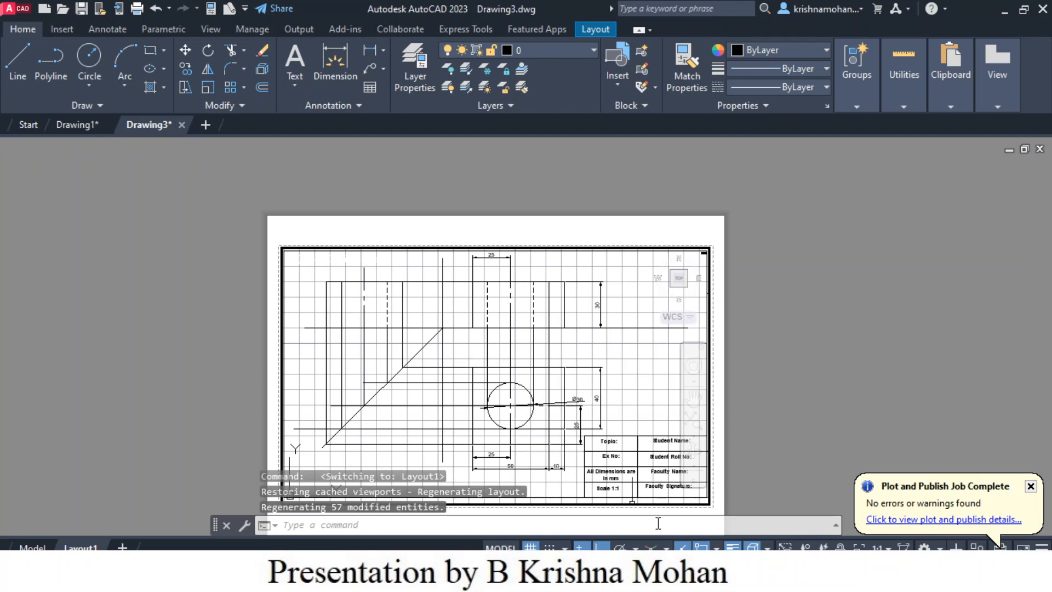
scroll(563, 444, up, 2)
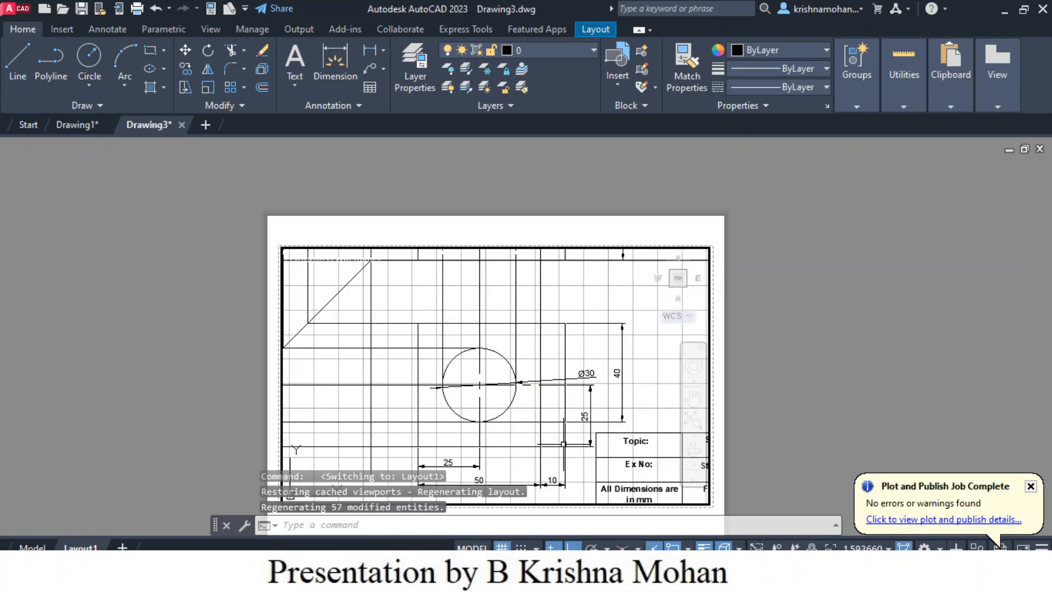
scroll(563, 444, down, 2)
scroll(449, 427, down, 1)
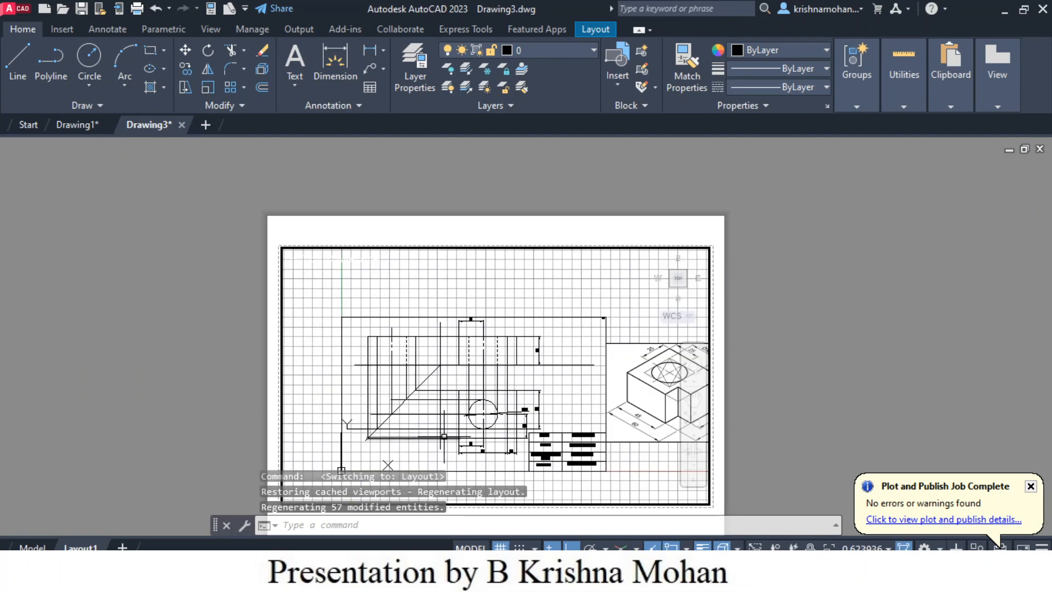
scroll(443, 435, up, 1)
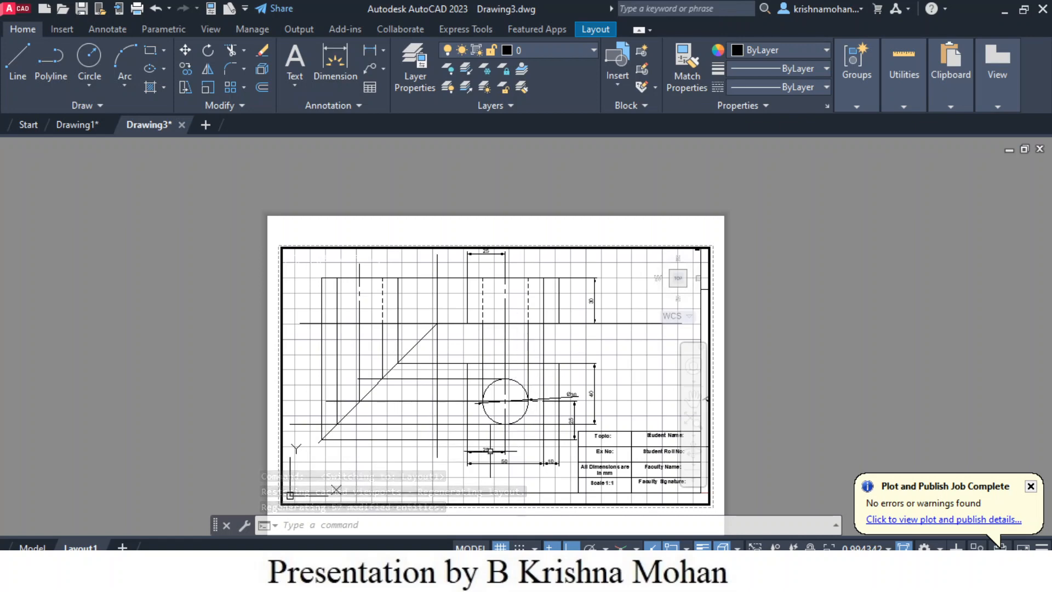
scroll(519, 412, down, 2)
scroll(508, 366, up, 2)
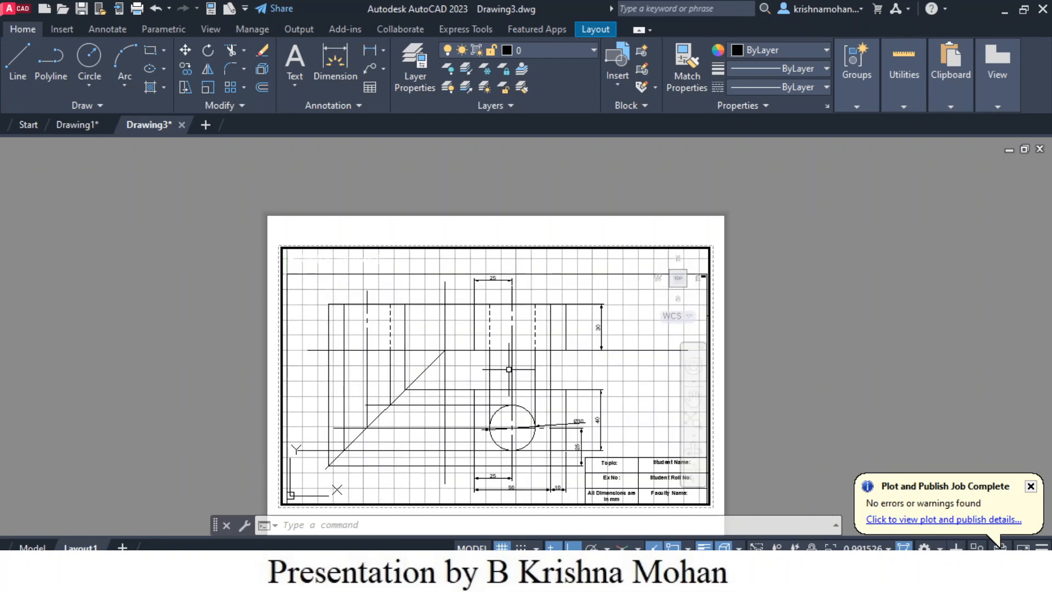
key(F7)
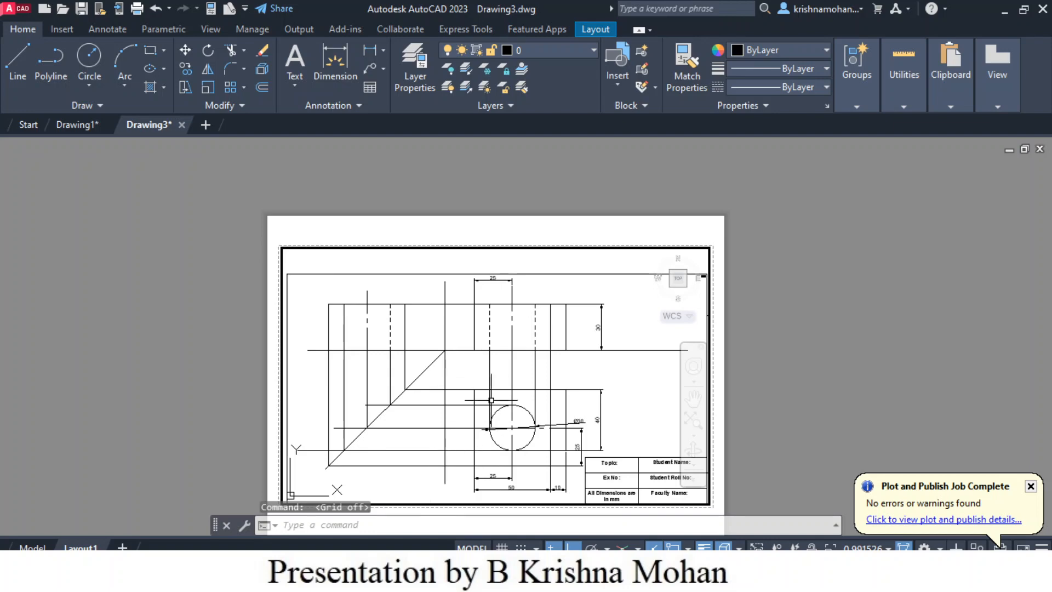
- Position the drawing frame inside the viewport, set the viewport scale to 1:1, and return to model space
mouse_move(420, 490)
middle_down()
mouse_move(413, 430)
mouse_move(416, 470)
middle_up()
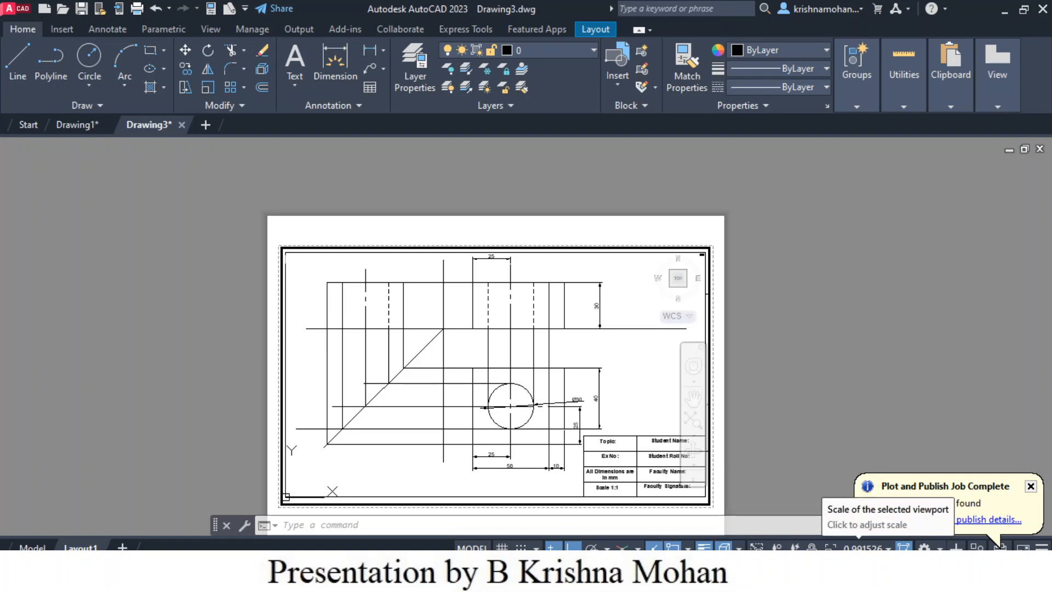
click(865, 547)
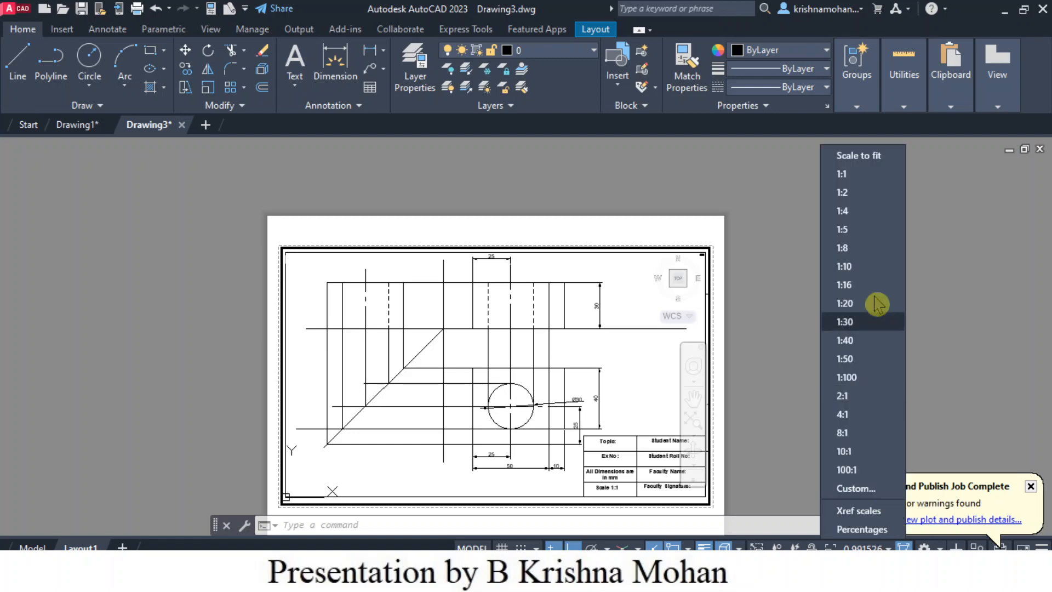
click(873, 185)
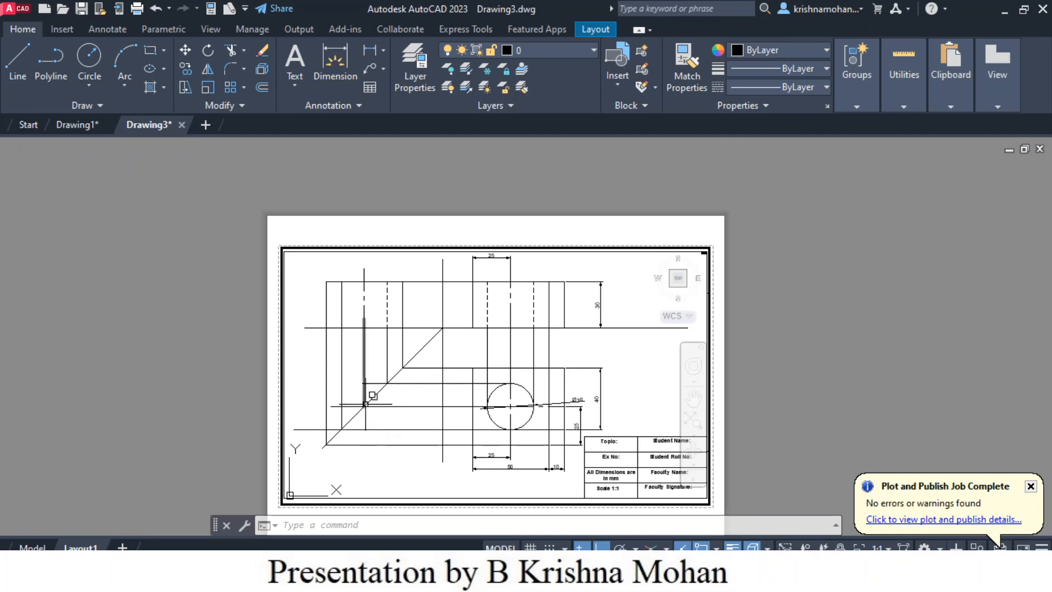
click(39, 547)
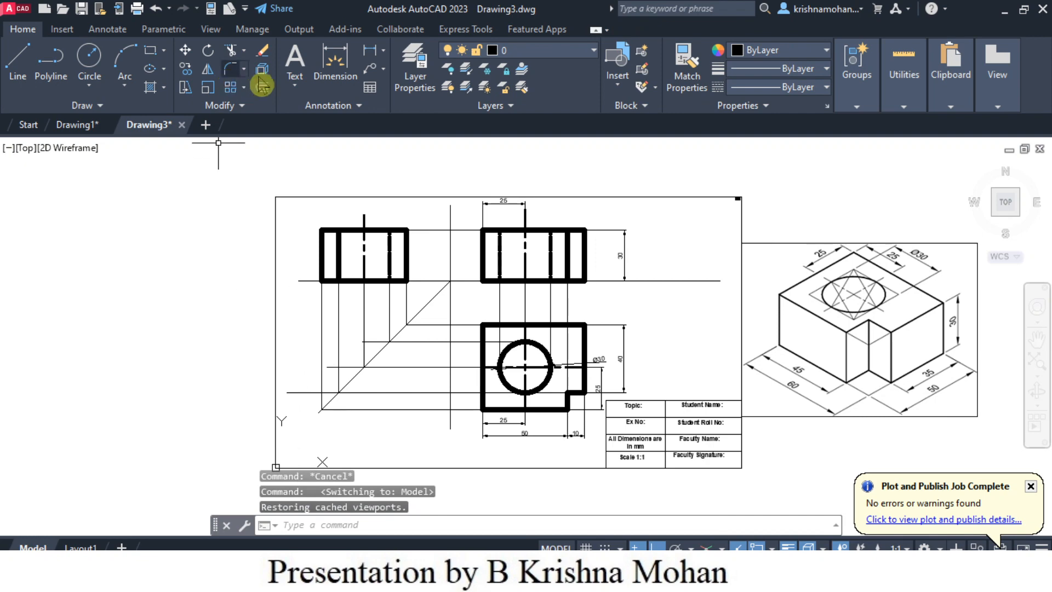
click(264, 54)
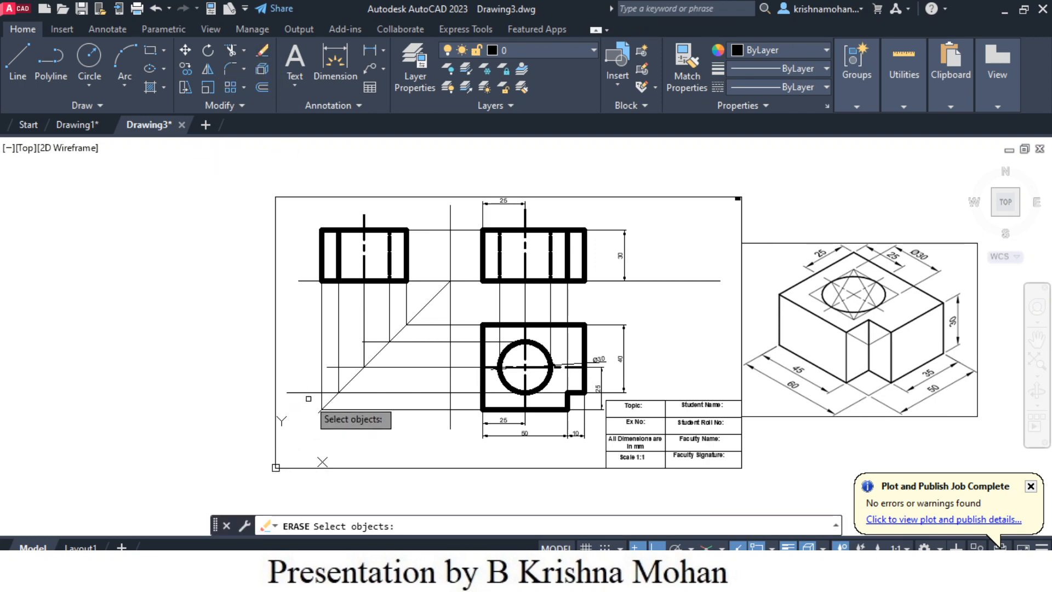
click(329, 392)
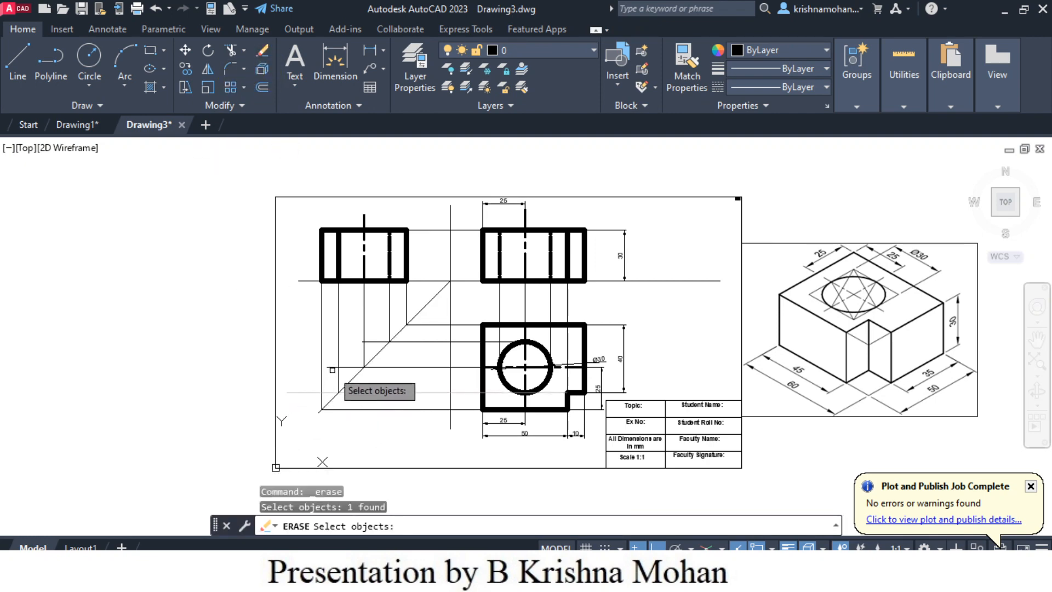
click(346, 367)
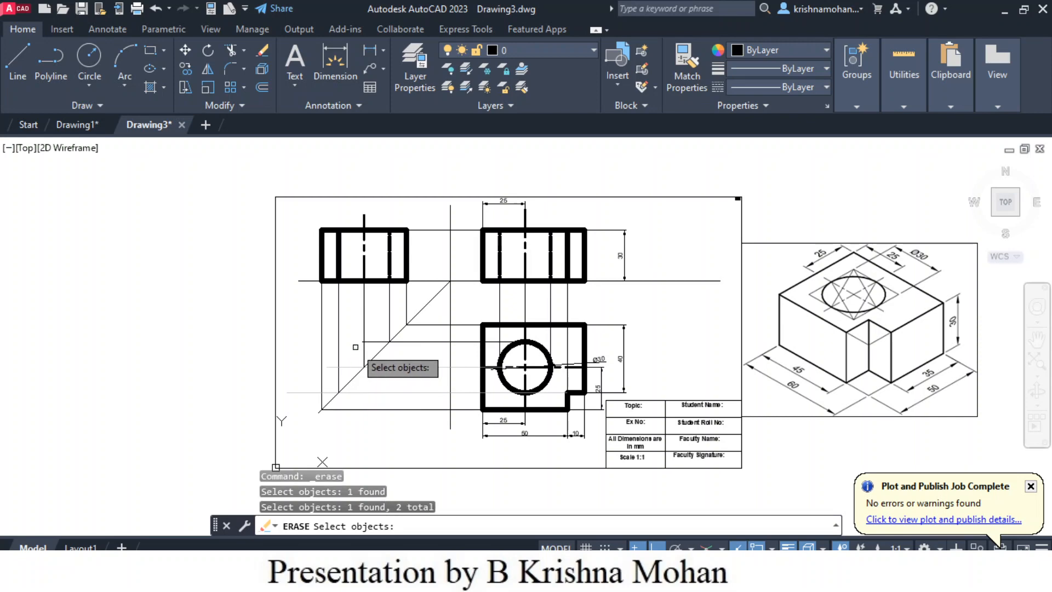
click(373, 343)
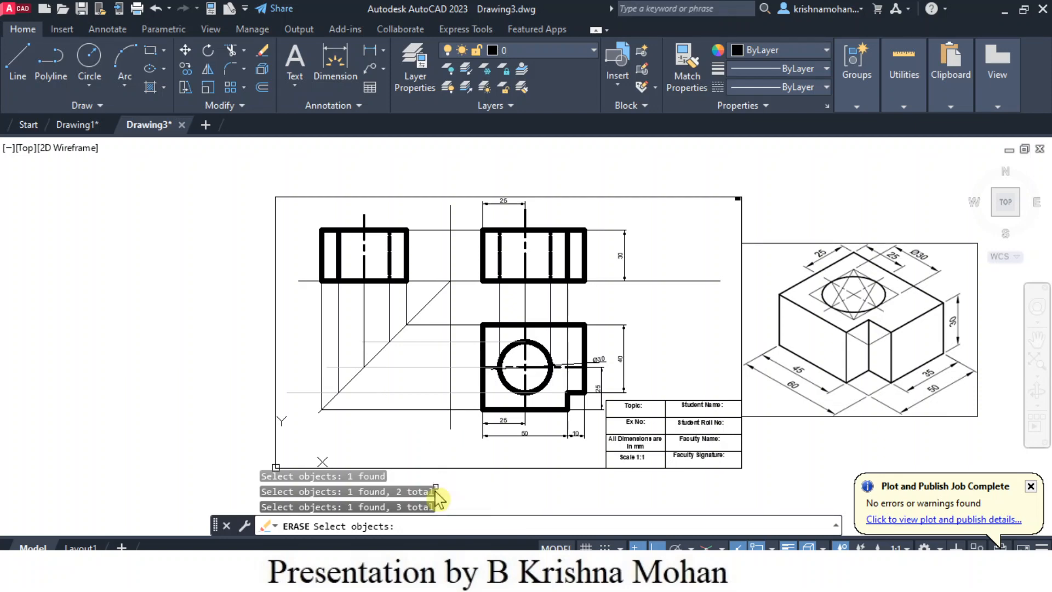
scroll(416, 435, down, 2)
scroll(419, 445, up, 4)
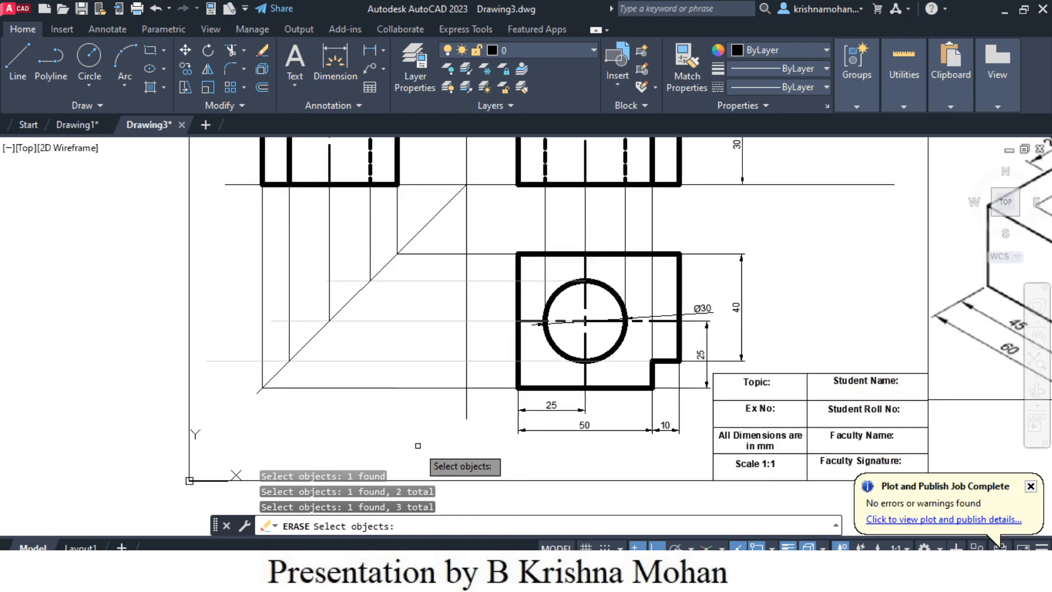
key(Escape)
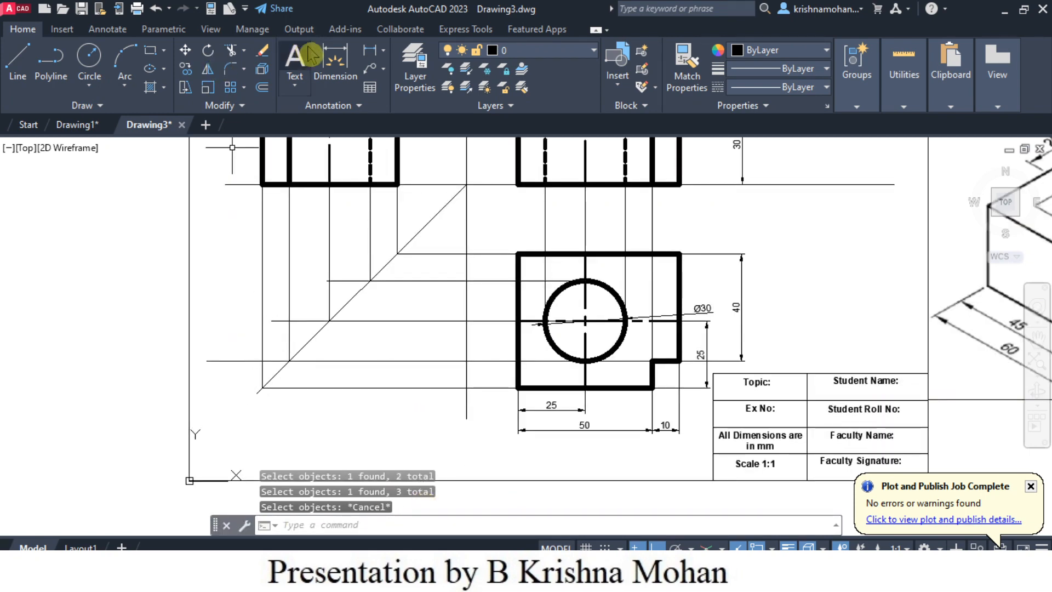
- Trim the ends of the three horizontal projection lines that overhang the 45-degree mitre line
click(232, 54)
click(236, 360)
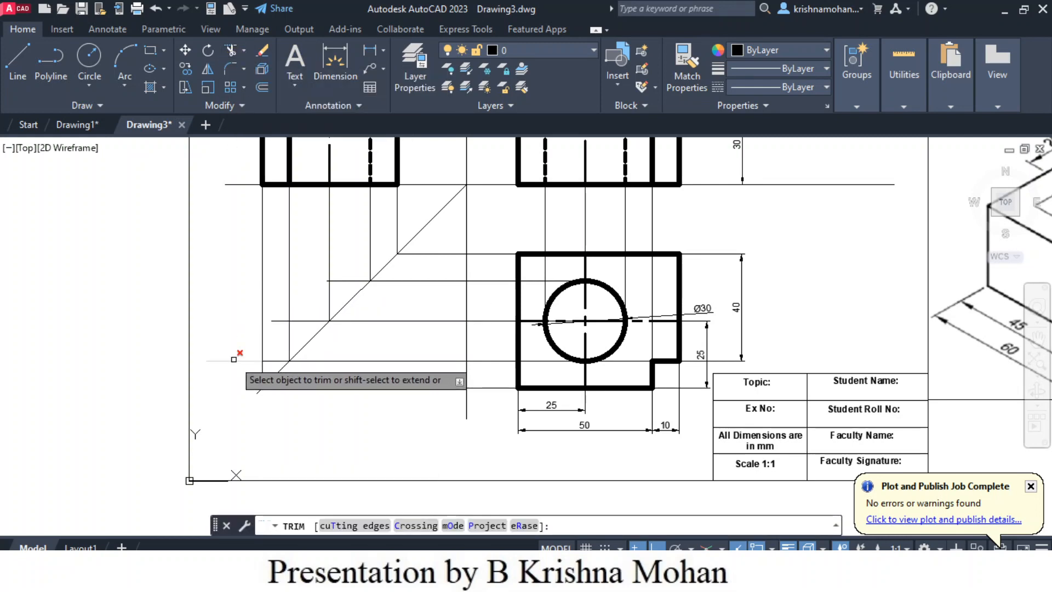
click(278, 321)
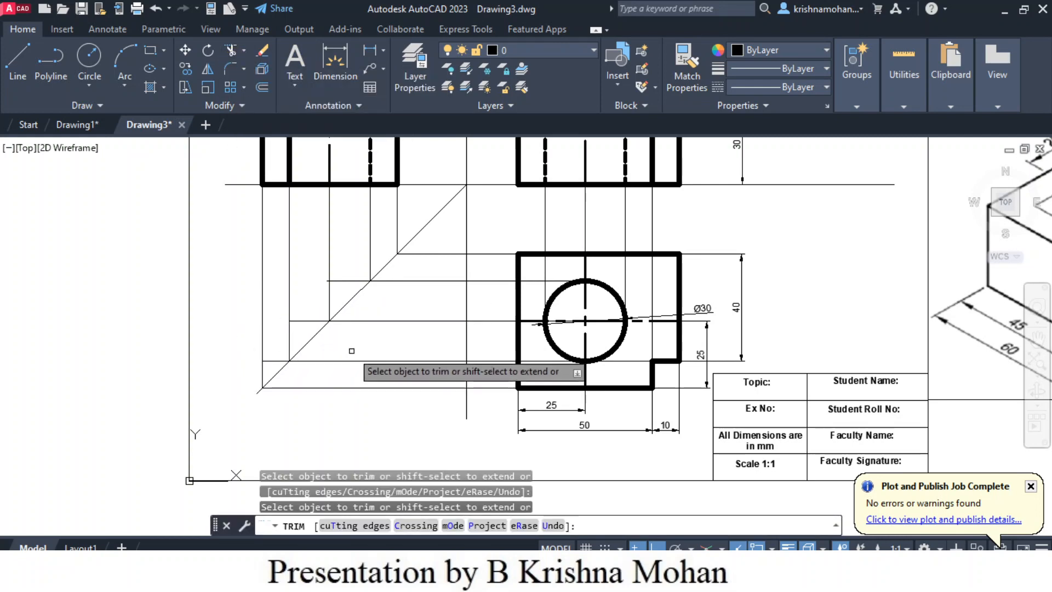
click(346, 281)
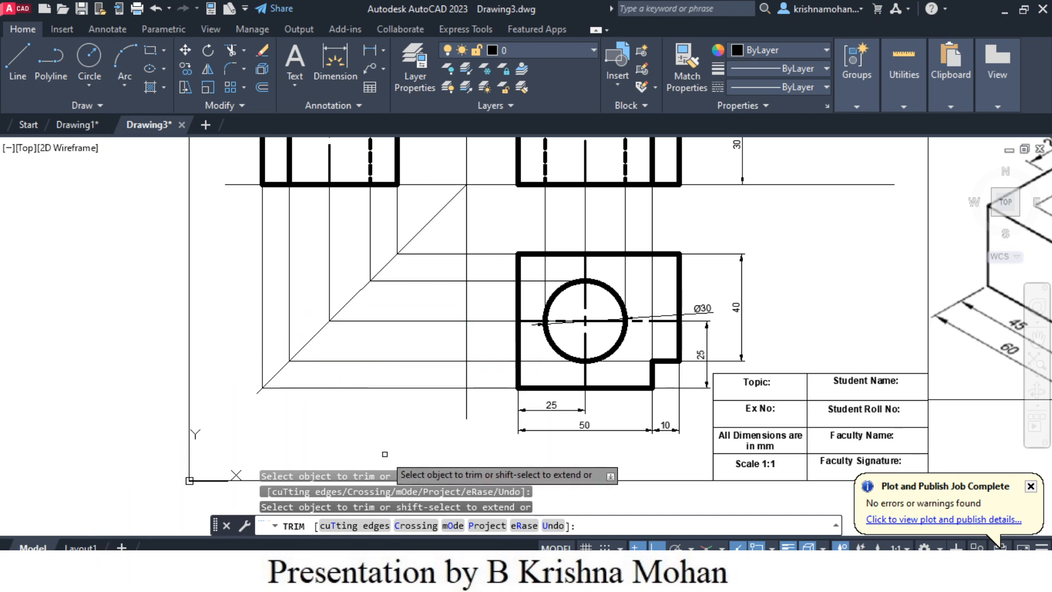
scroll(384, 454, down, 2)
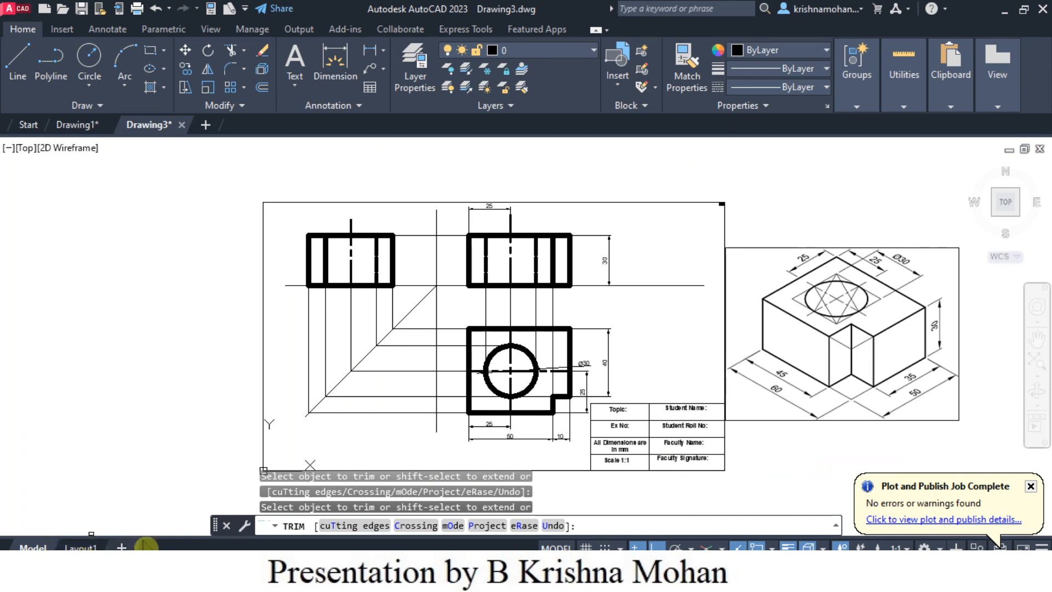
key(Escape)
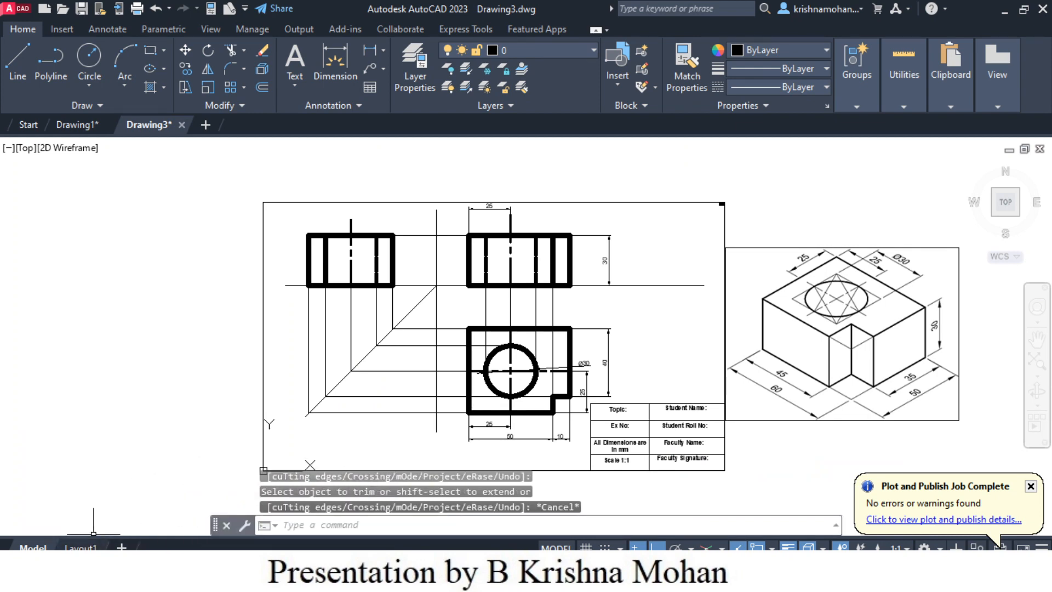
- Open the plot settings for Layout1 and choose DWG To PDF.pc3 as the plotter
click(80, 547)
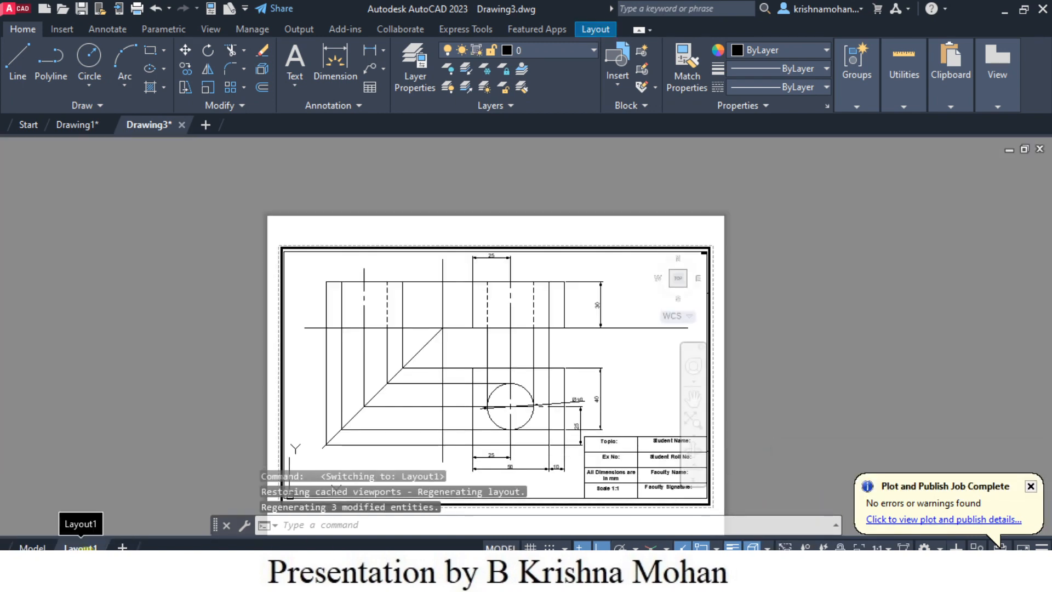
right_click(83, 547)
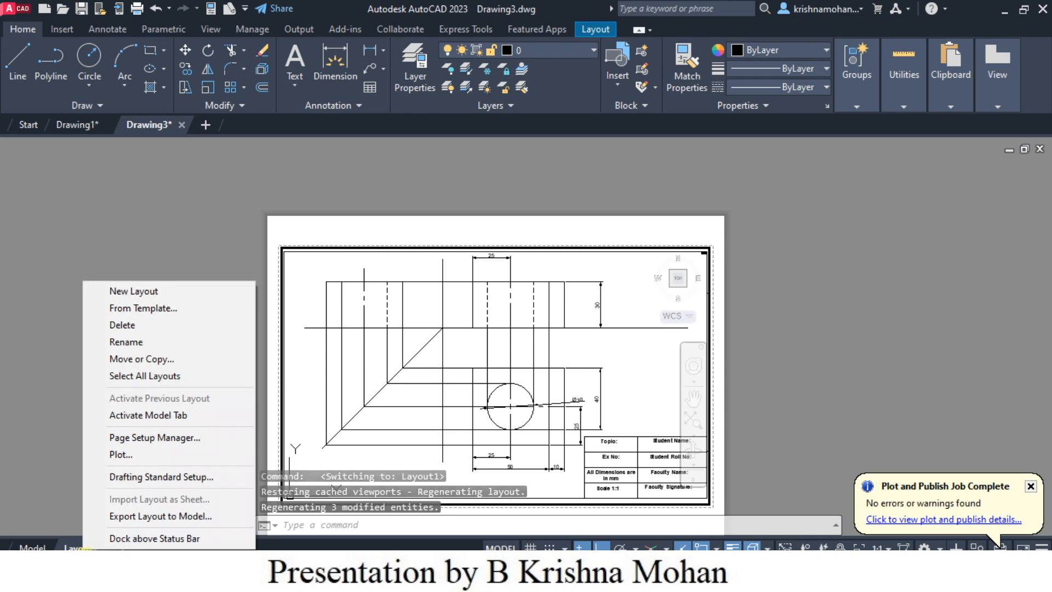
click(121, 454)
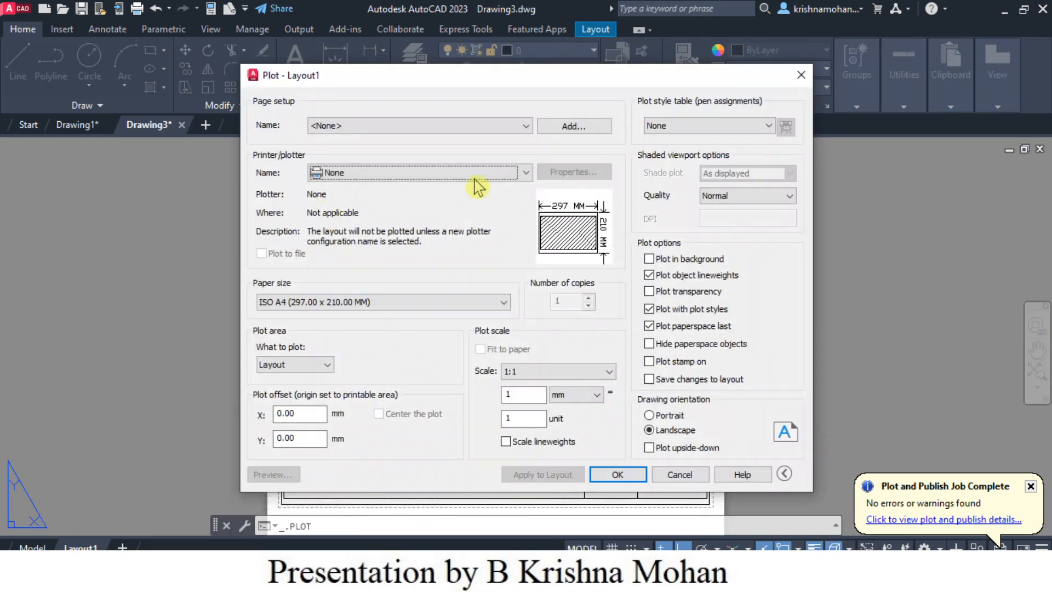
click(526, 171)
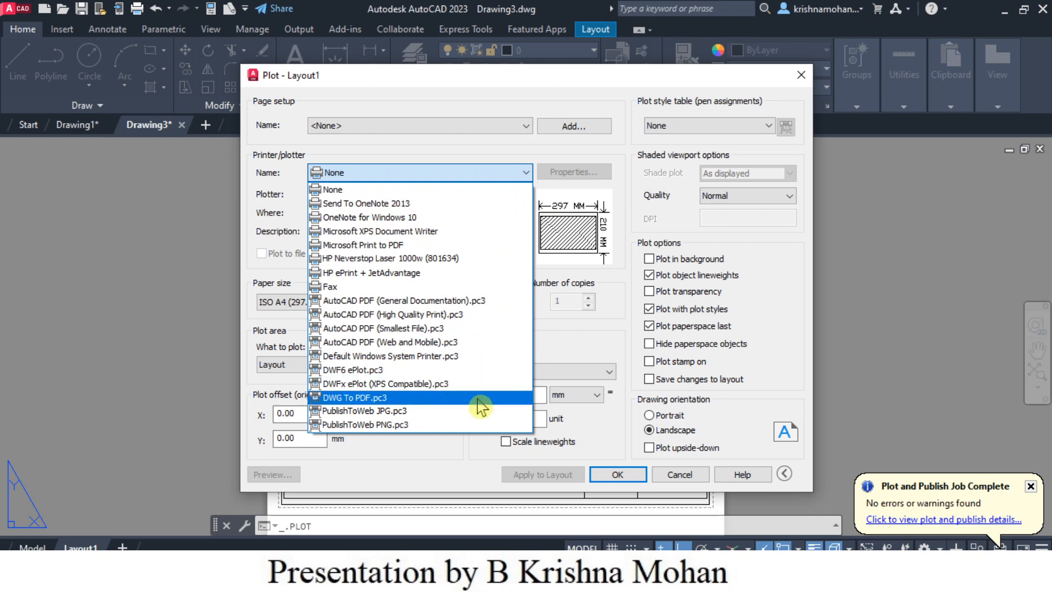
click(478, 396)
- Plot the layout to the Documents folder as Drawing8-Layout1.pdf and review the resulting sheet down to its title block
click(616, 474)
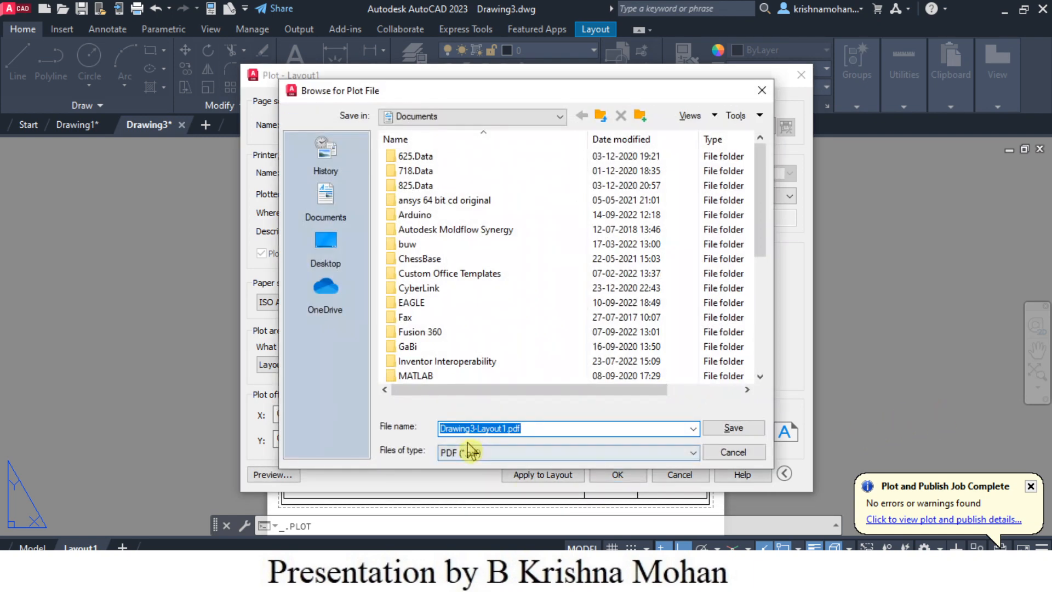
click(475, 428)
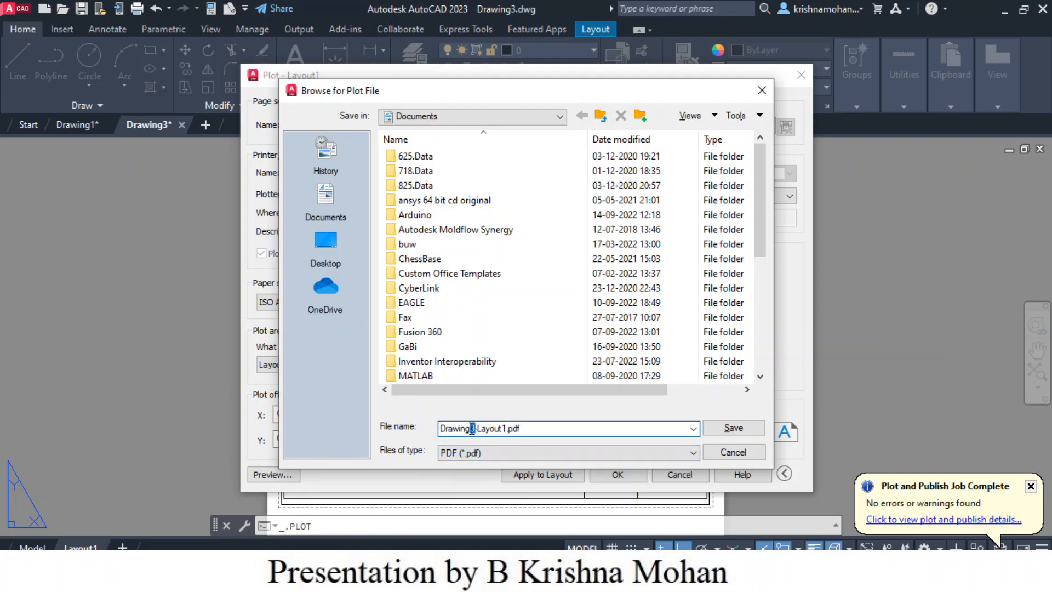
click(733, 428)
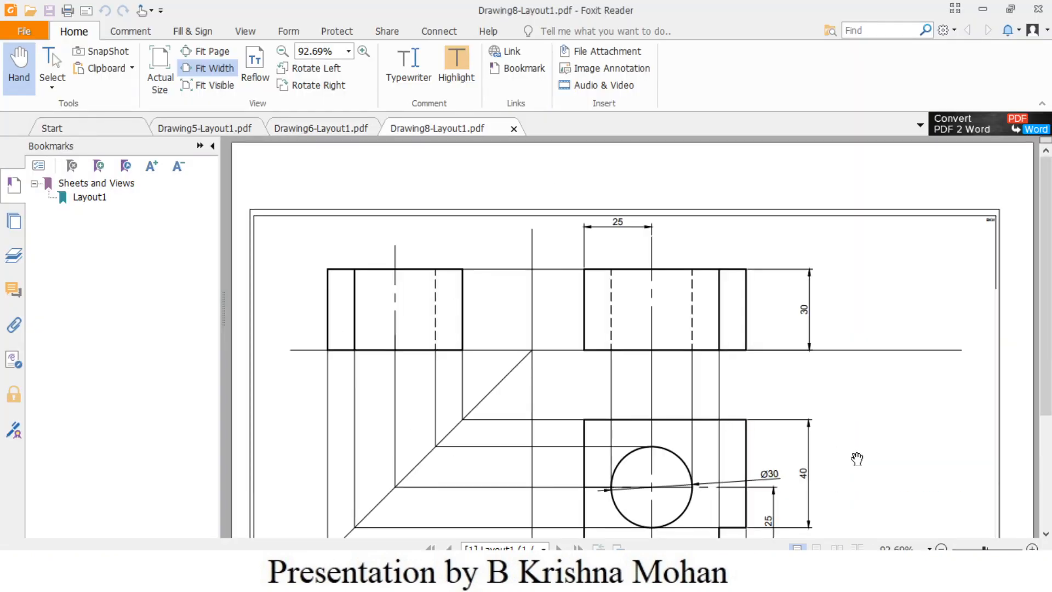
scroll(869, 478, down, 3)
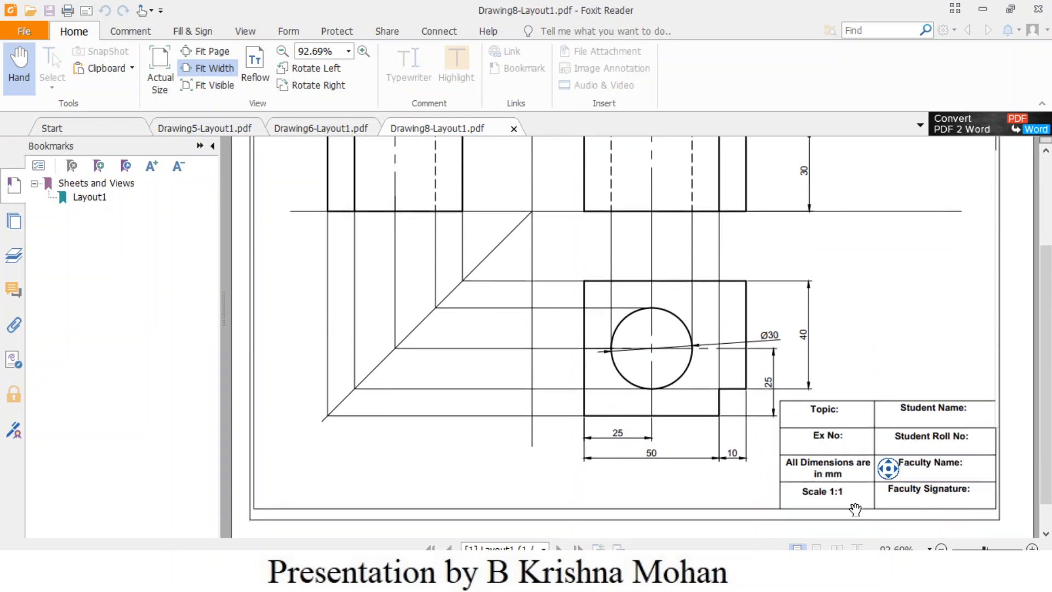